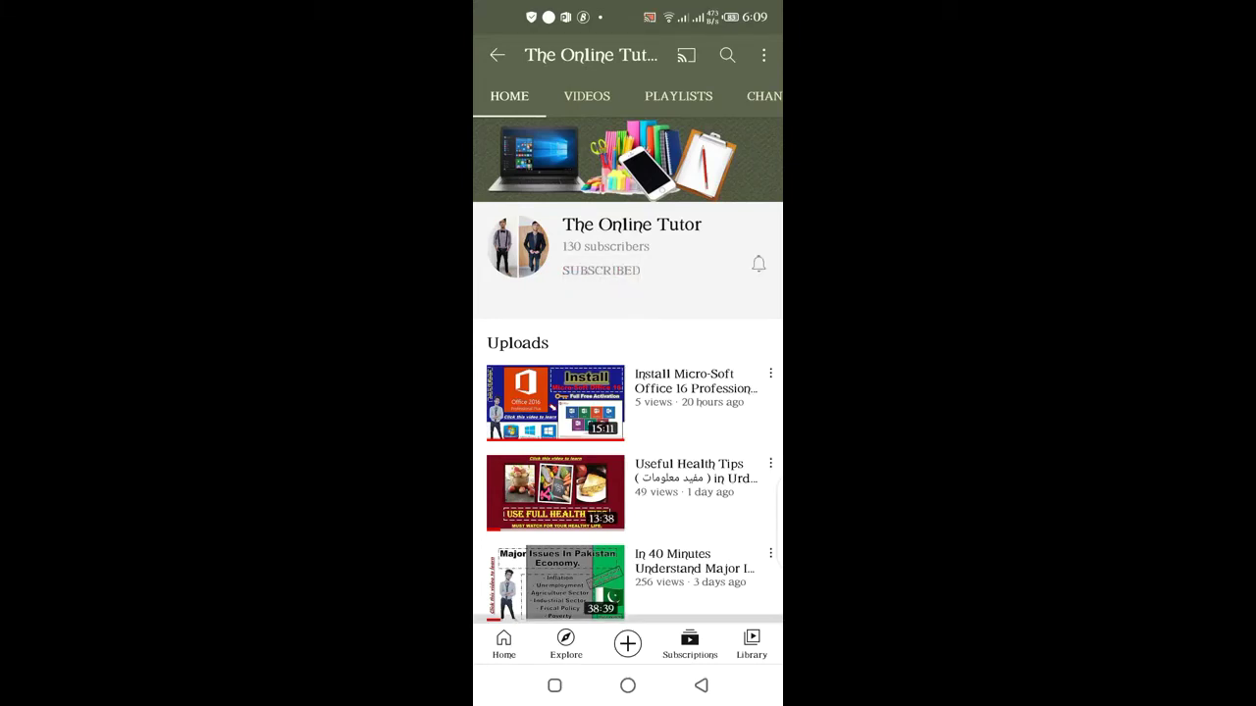
Step: Set The Online Tutor's notification bell to All and scroll through its video list
left_click(758, 263)
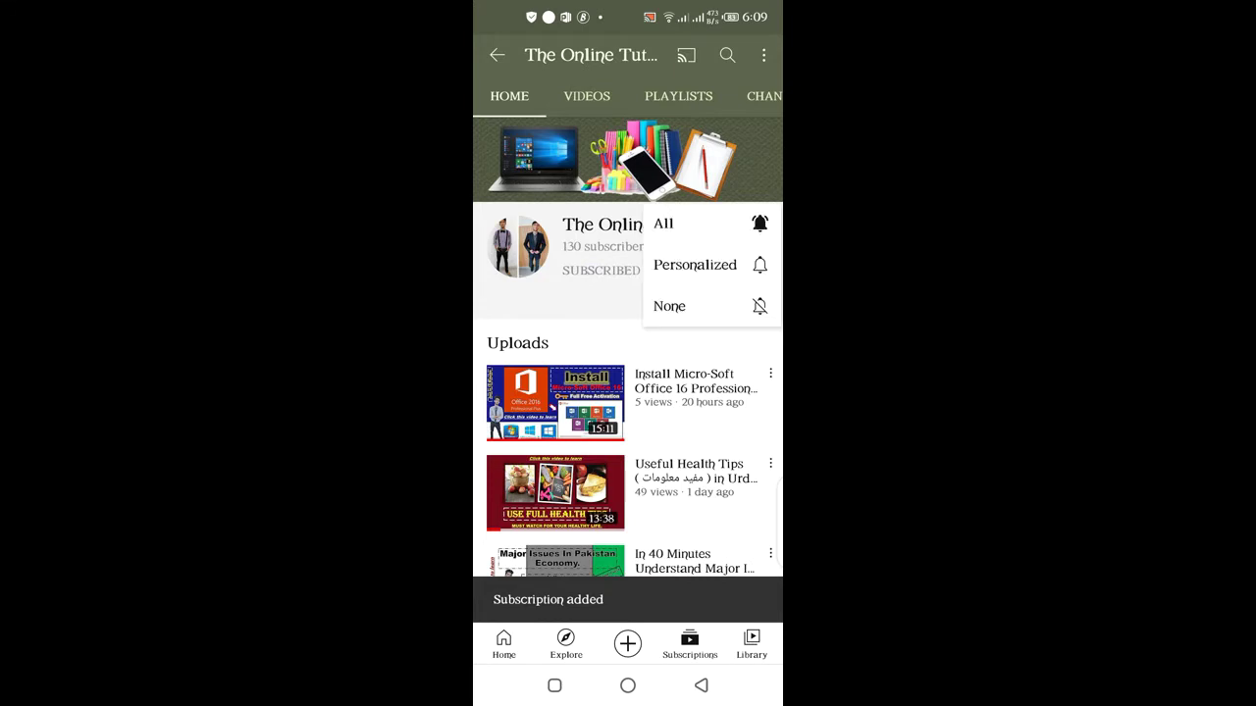
left_click(677, 224)
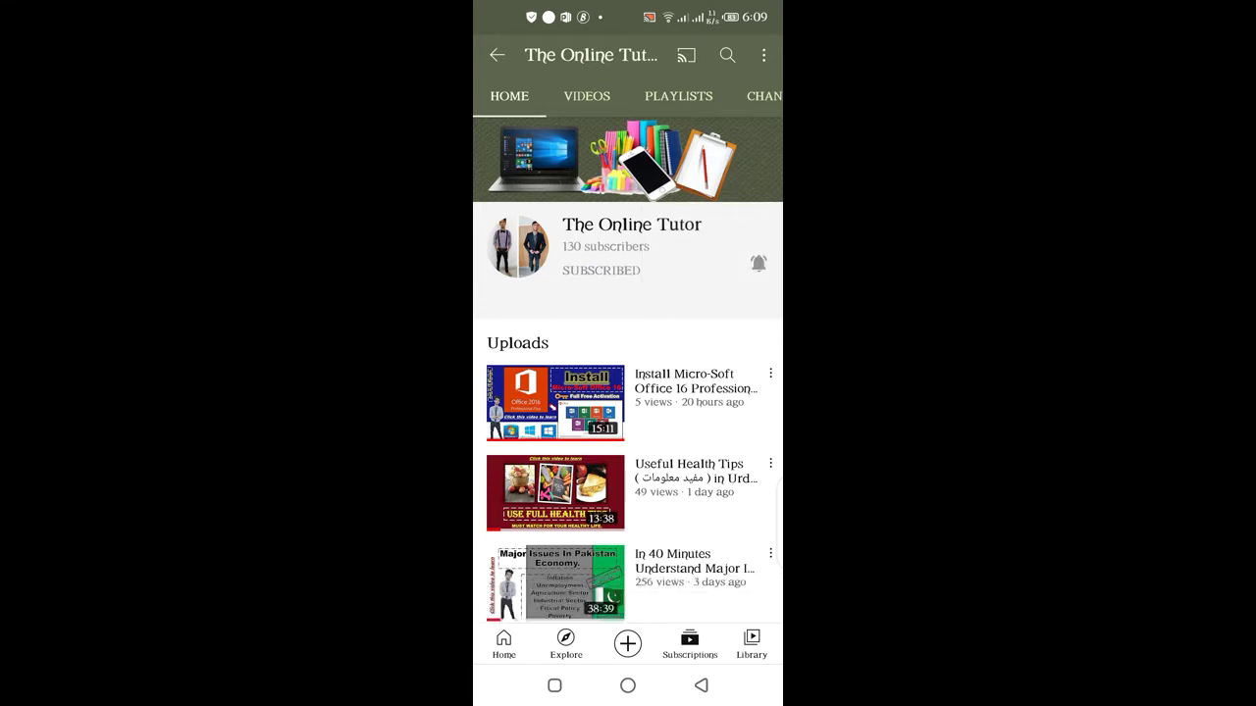
left_click(587, 95)
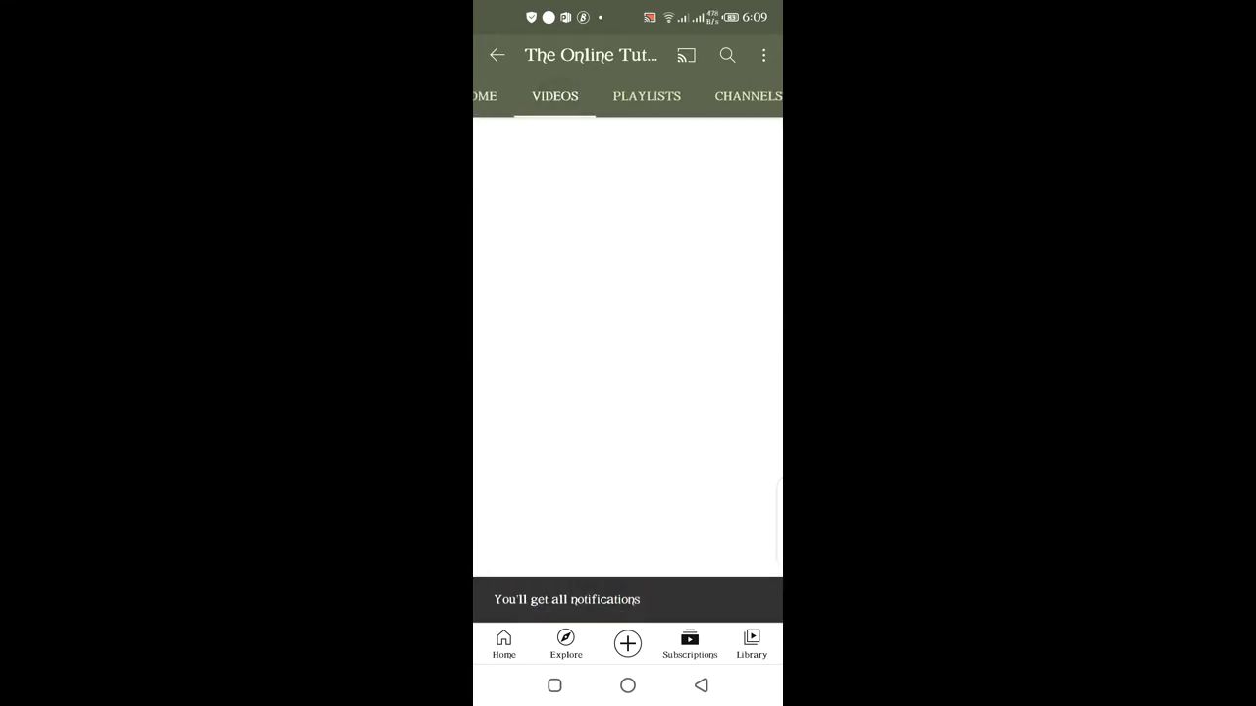
scroll(627, 353, "down", 5)
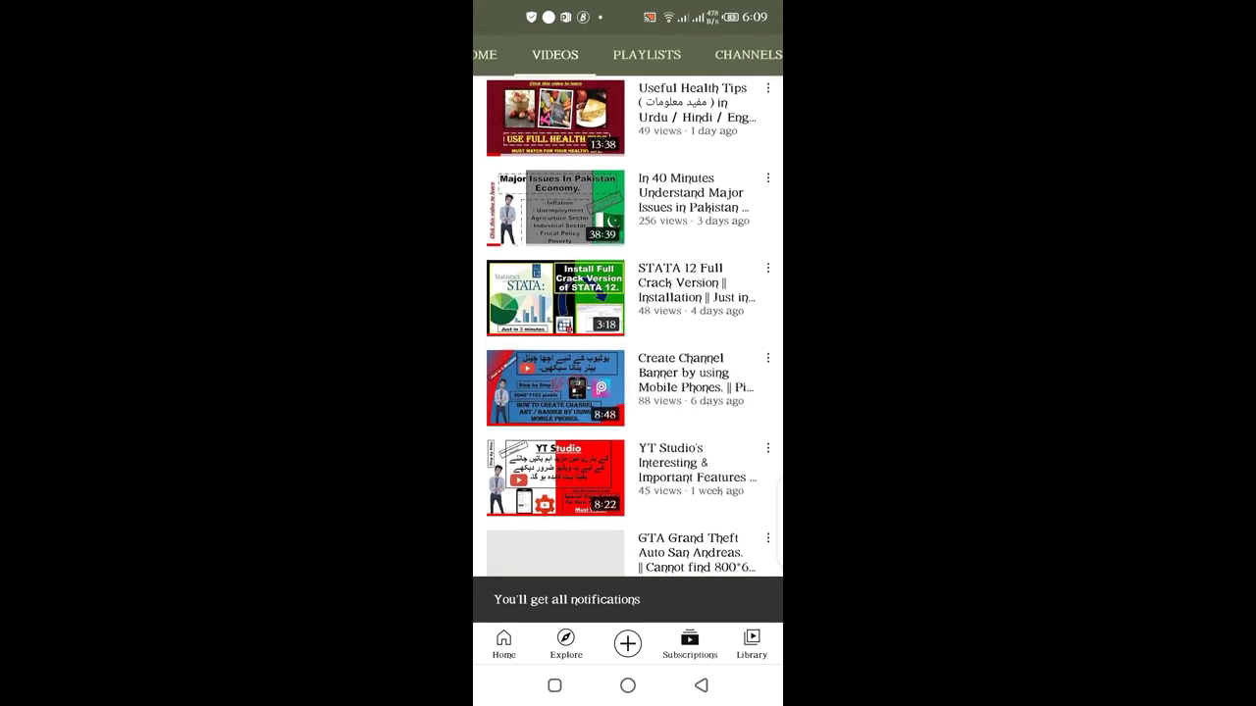
scroll(628, 353, "down", 1)
scroll(628, 353, "down", 1)
scroll(628, 353, "down", 2)
scroll(628, 353, "down", 2)
scroll(706, 446, "down", 3)
scroll(704, 512, "down", 3)
scroll(705, 511, "down", 2)
scroll(695, 481, "down", 3)
scroll(695, 481, "down", 3)
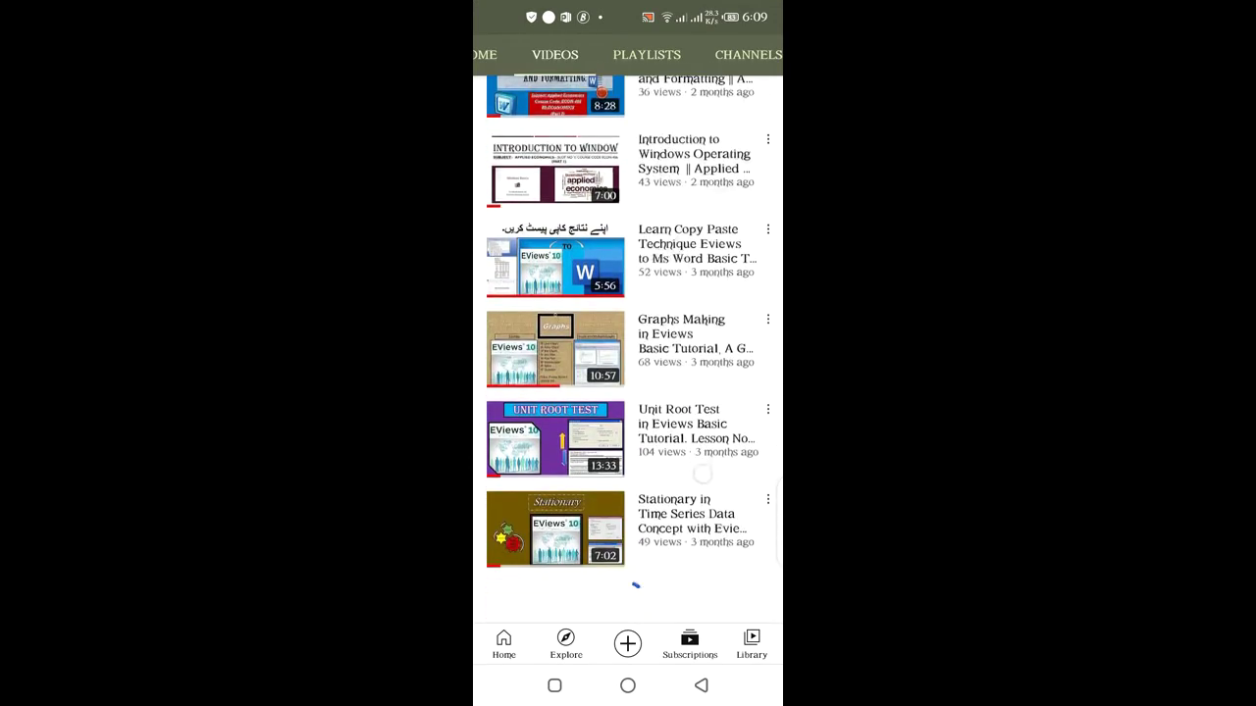
scroll(628, 349, "down", 3)
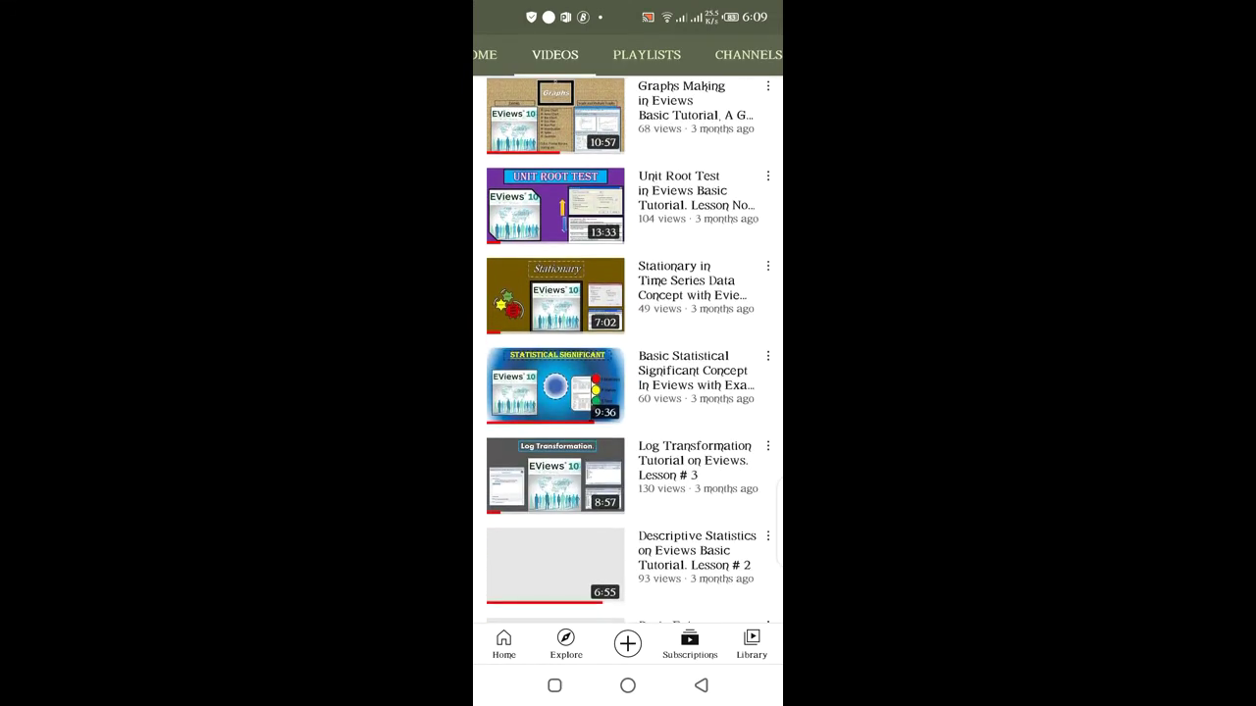
scroll(715, 488, "down", 2)
scroll(715, 491, "down", 3)
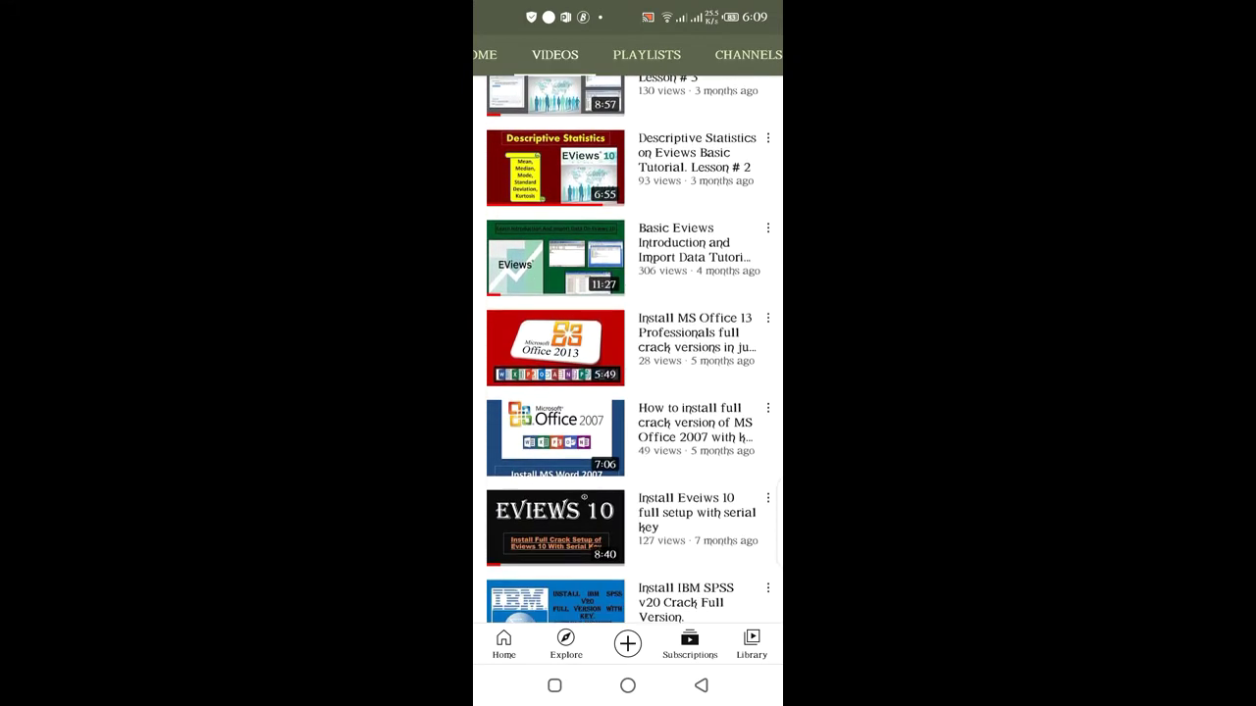
scroll(715, 491, "down", 3)
scroll(715, 491, "down", 2)
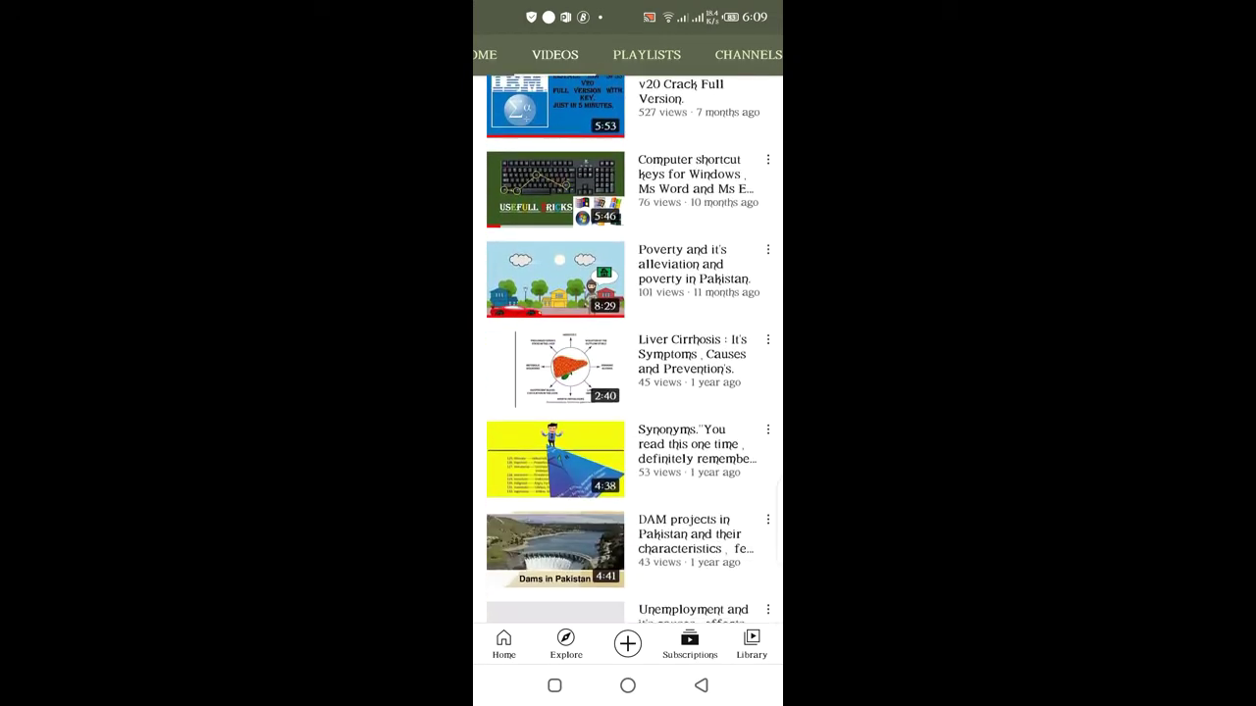
scroll(628, 349, "down", 3)
scroll(628, 349, "down", 3)
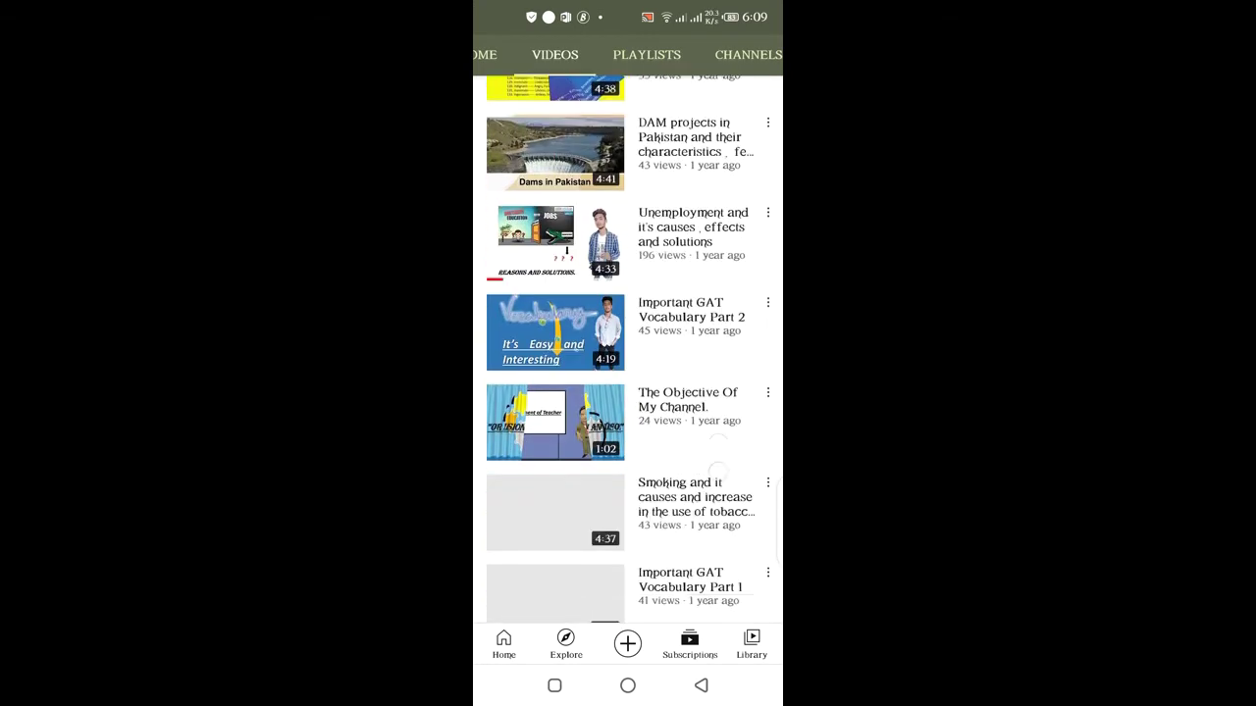
scroll(628, 350, "down", 3)
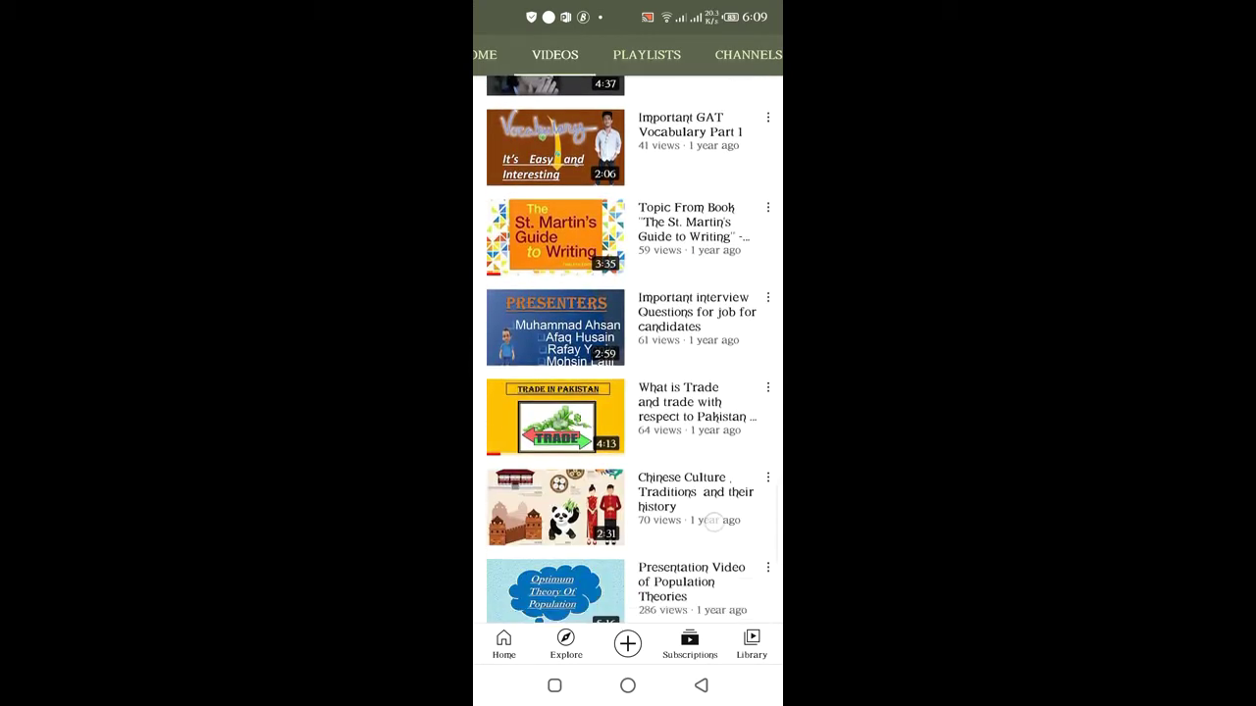
Step: Browse the channel's playlists and about page, then swipe back toward its home page
left_click(646, 54)
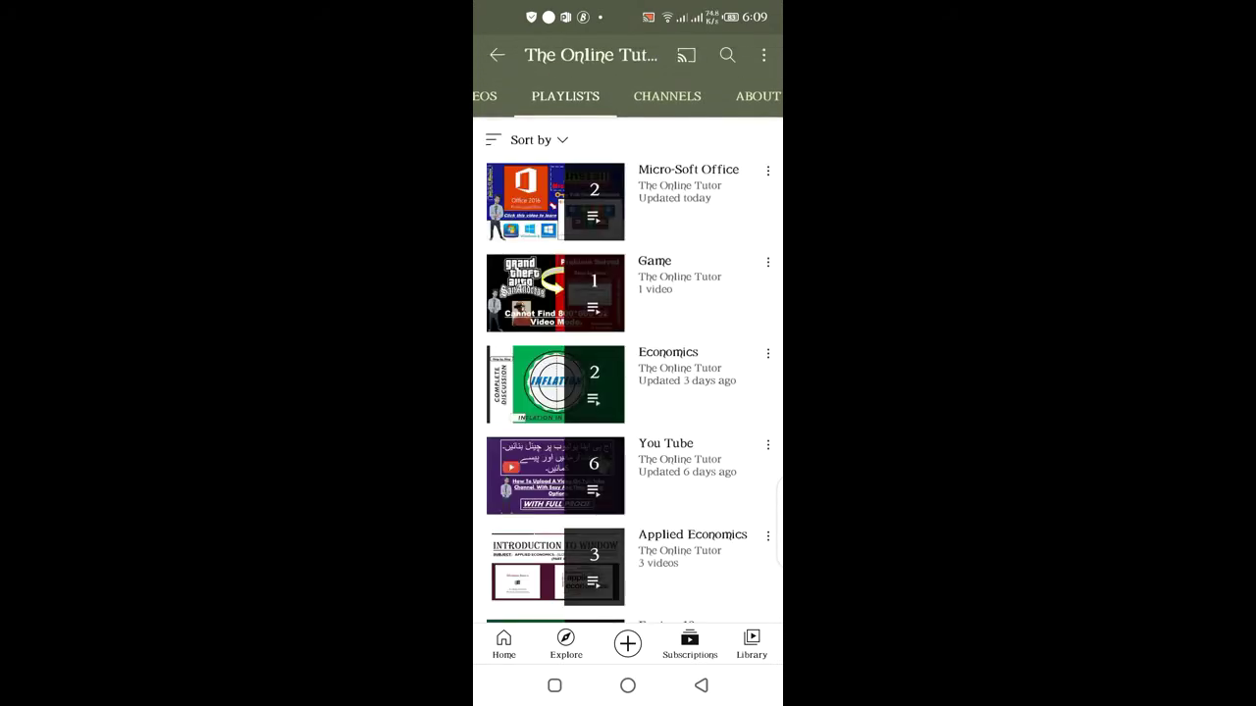
left_click(758, 95)
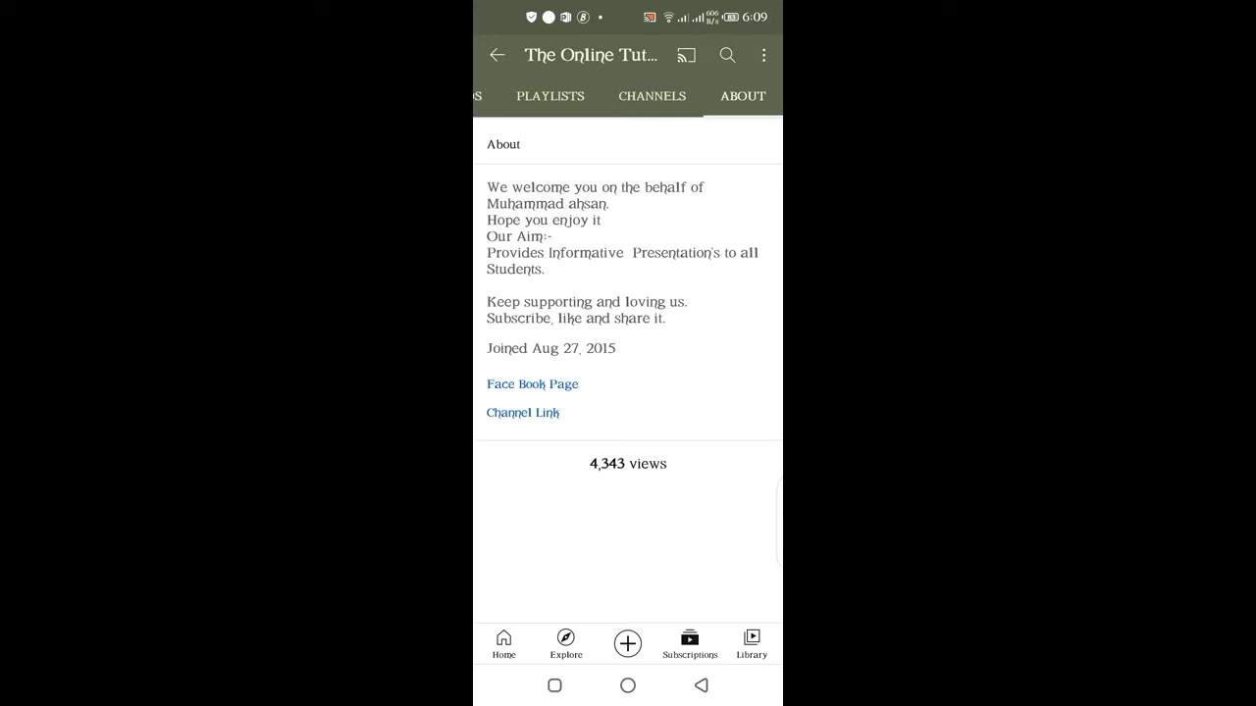
left_click_drag(549, 392, 745, 392)
left_click_drag(550, 392, 746, 393)
left_click_drag(549, 393, 746, 393)
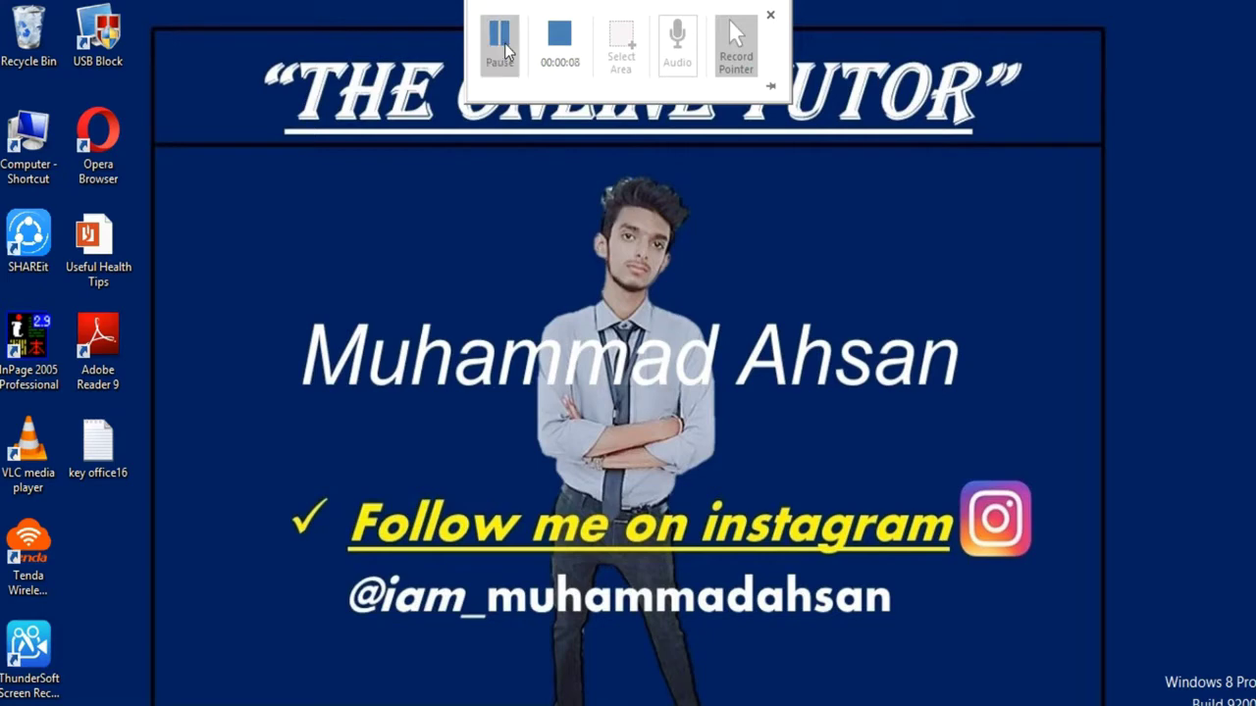
right_click(463, 281)
Step: Switch slide 1 to the Title Only layout
left_click(505, 339)
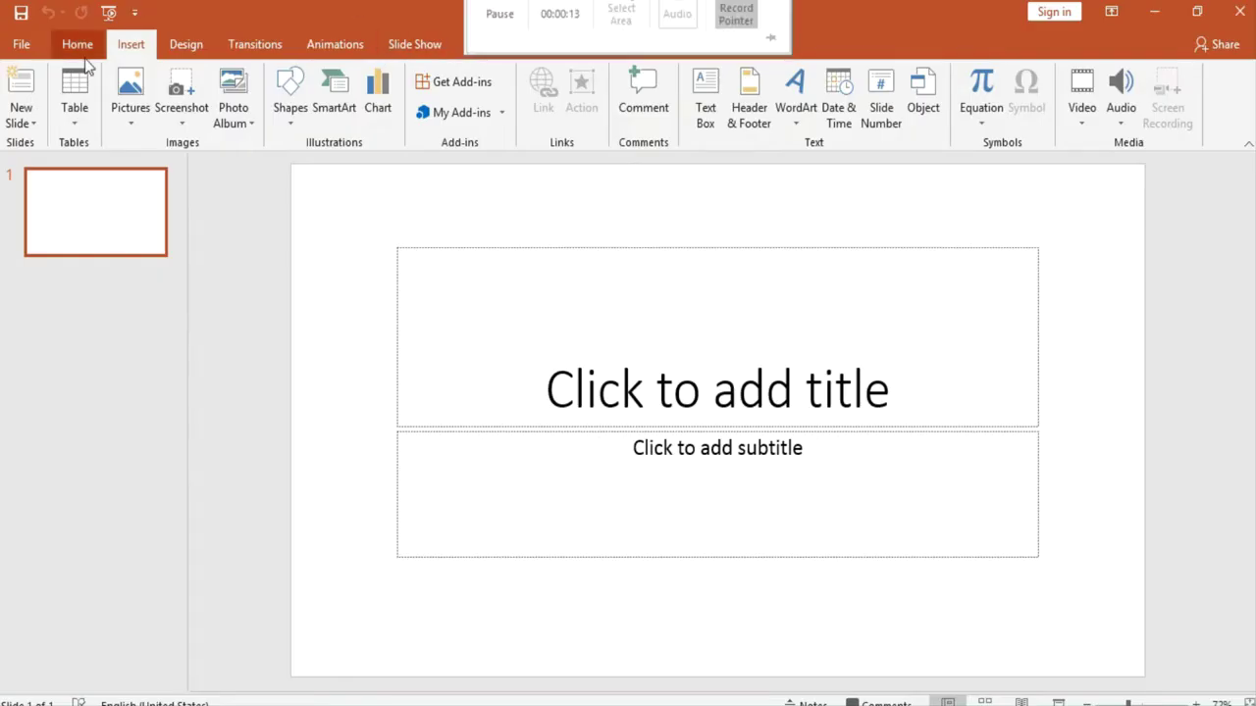
left_click(94, 56)
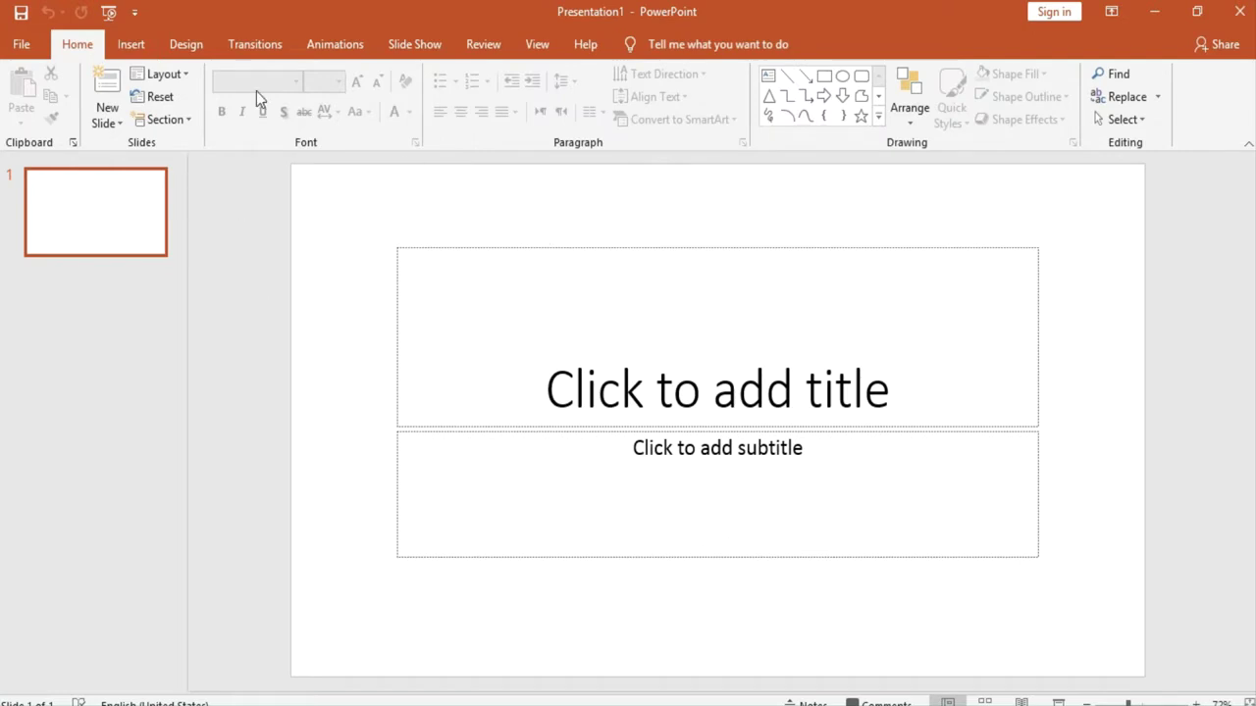
left_click(183, 74)
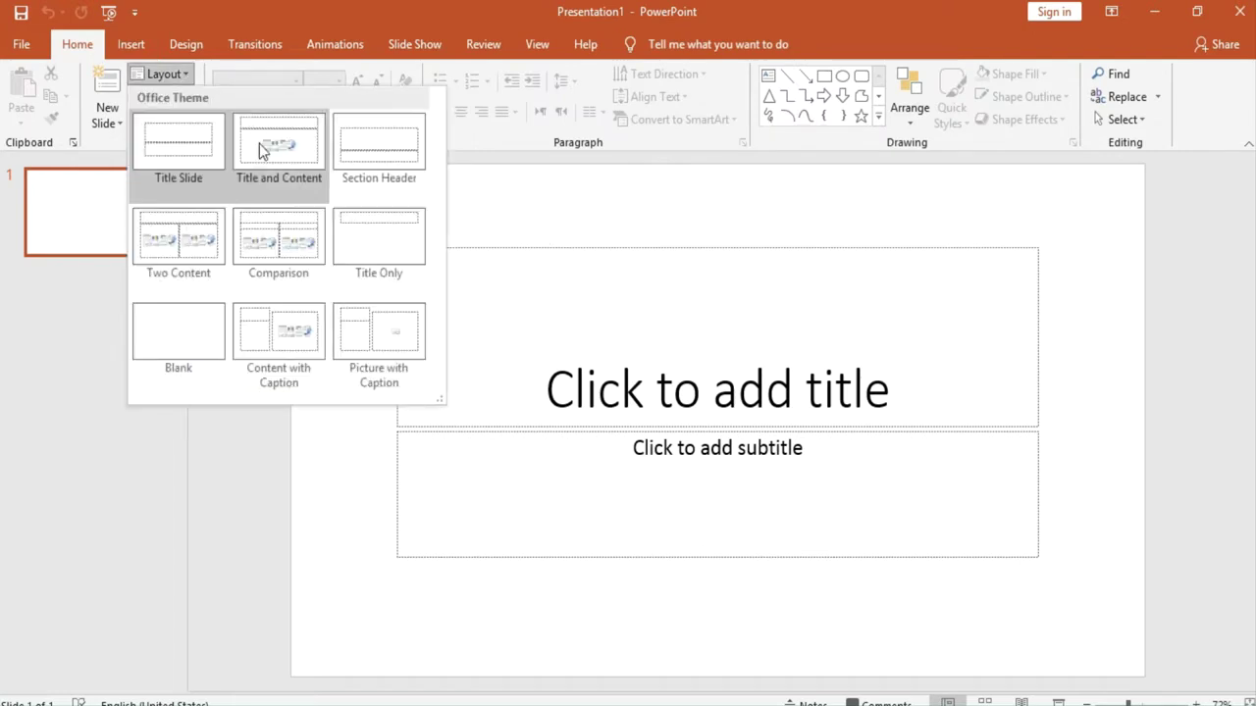
left_click(369, 244)
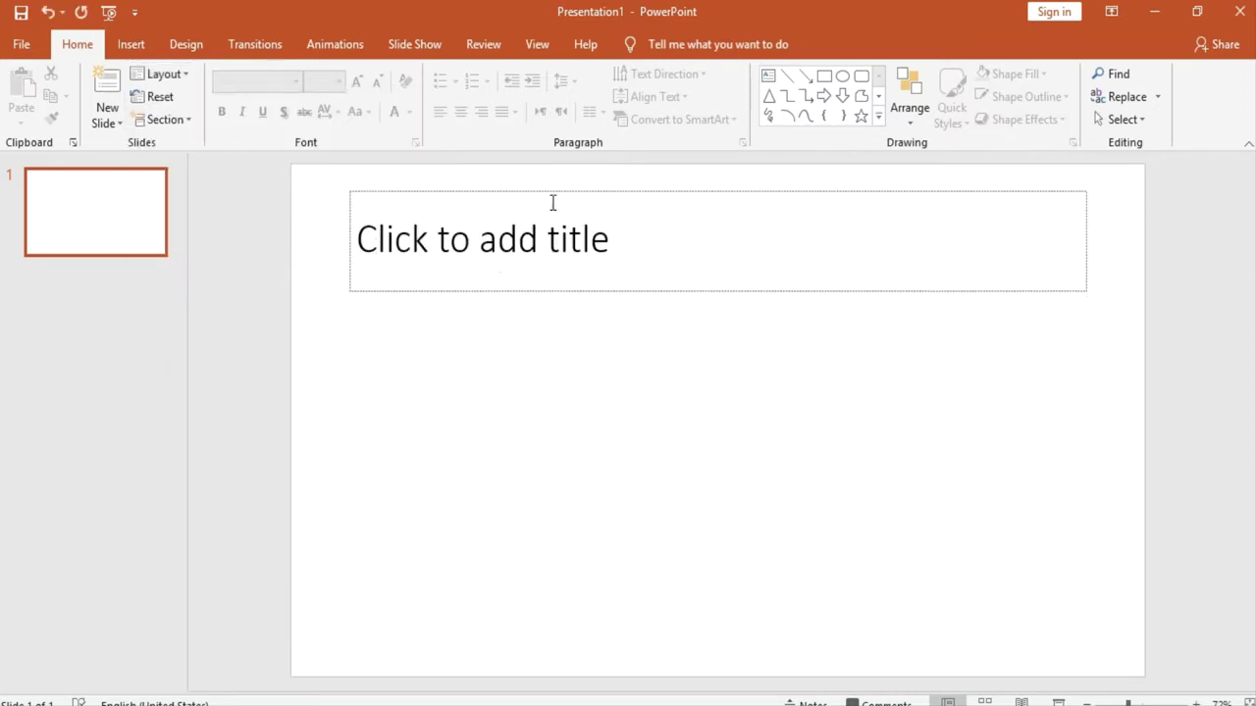
Step: Move the title box down, narrow it from the left, and shift it right of centre
left_click_drag(552, 195, 553, 325)
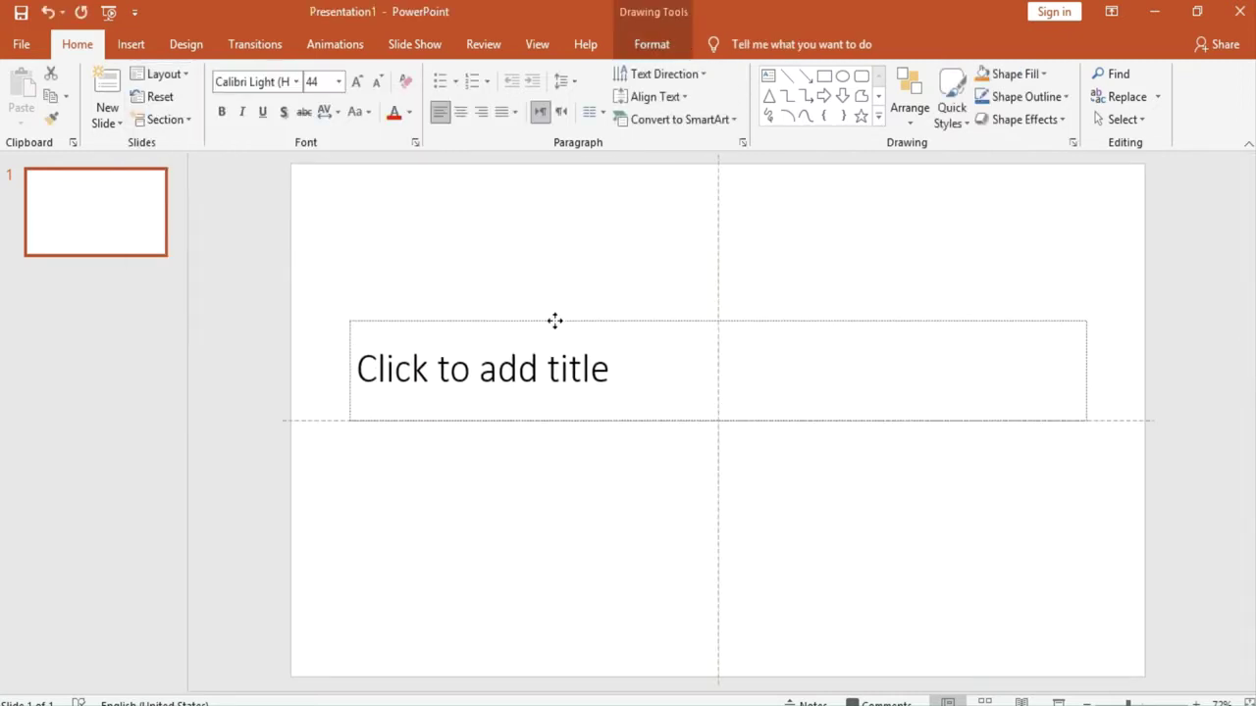
left_click_drag(343, 370, 467, 373)
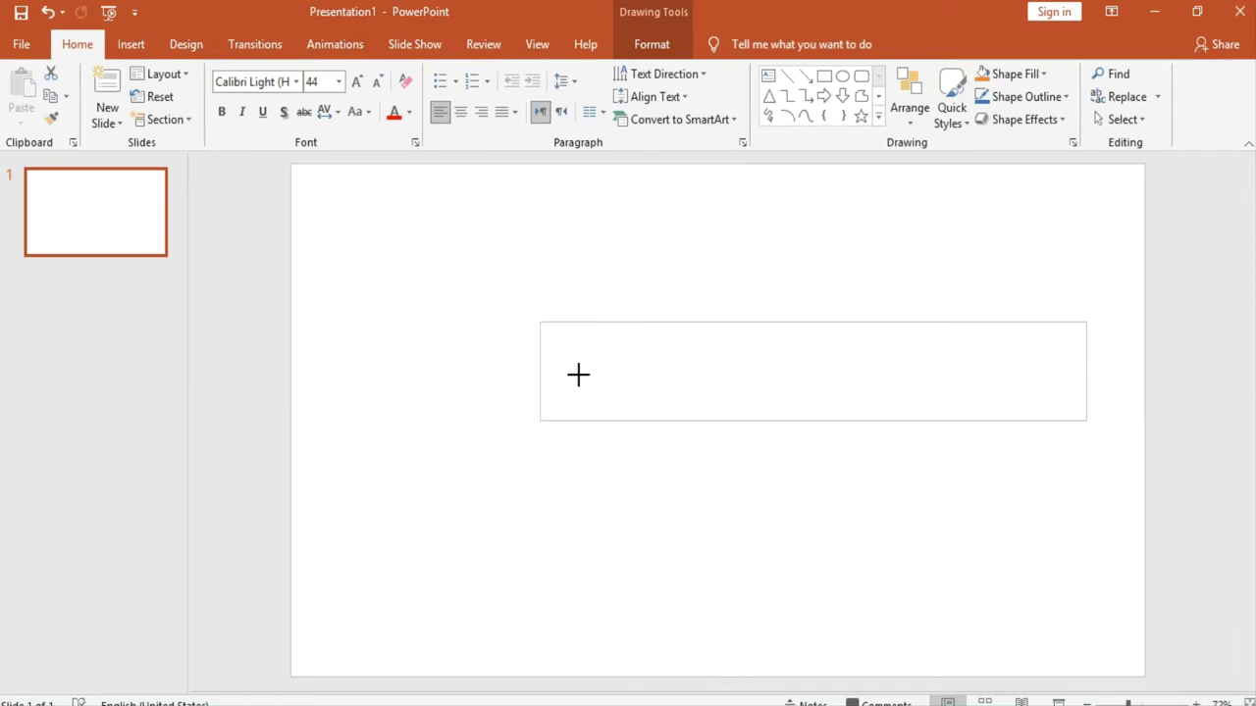
left_click_drag(686, 374, 693, 373)
left_click_drag(792, 324, 750, 345)
left_click(708, 269)
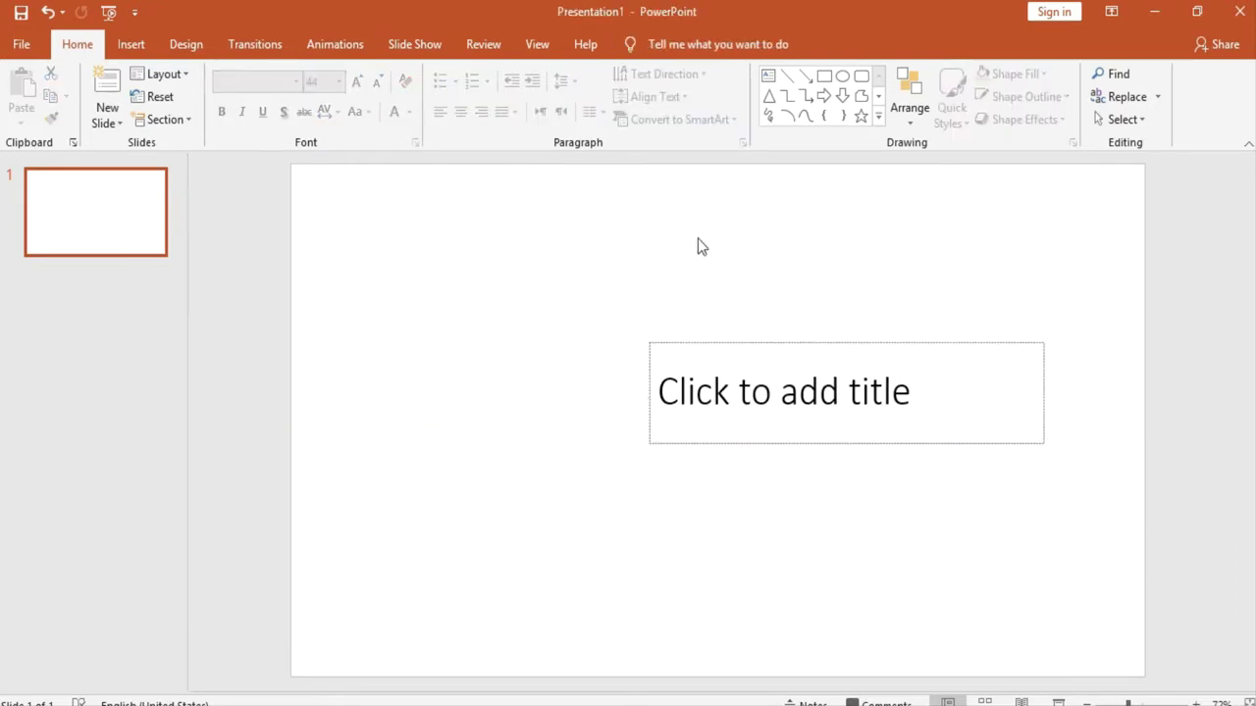
Step: Apply the wood-floor theme in its dark variant and nudge the title box up slightly
left_click(186, 45)
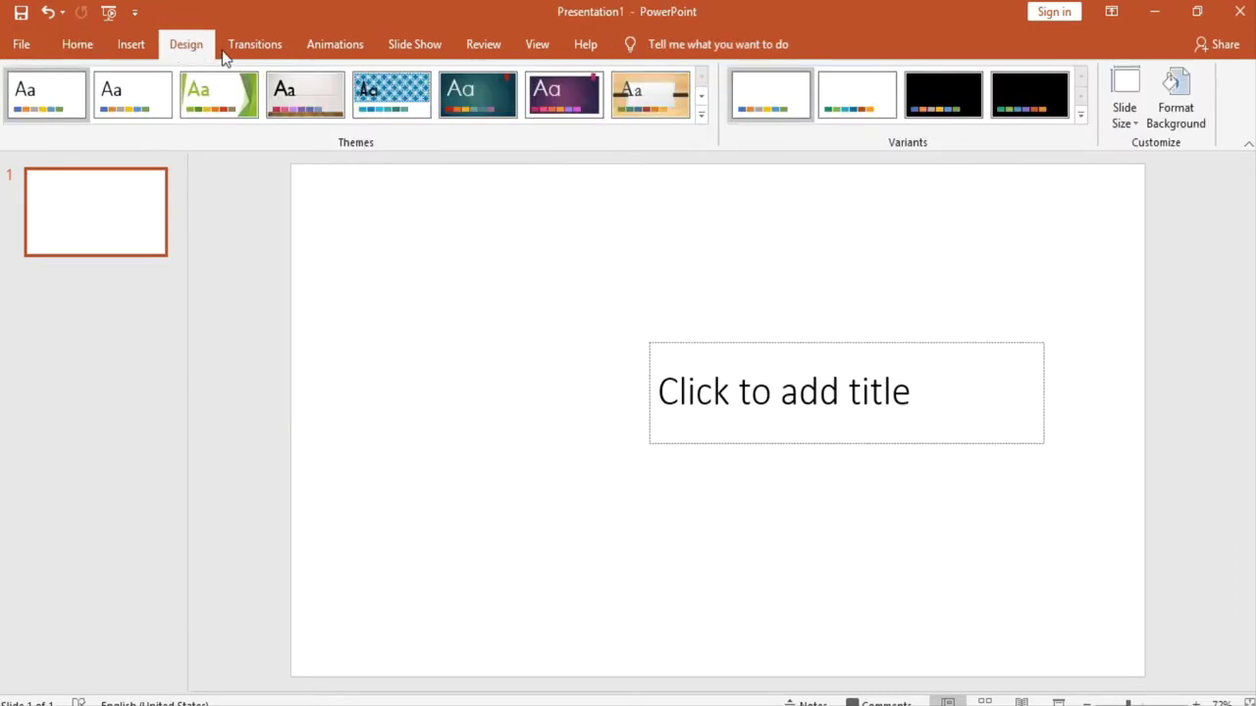
left_click(700, 117)
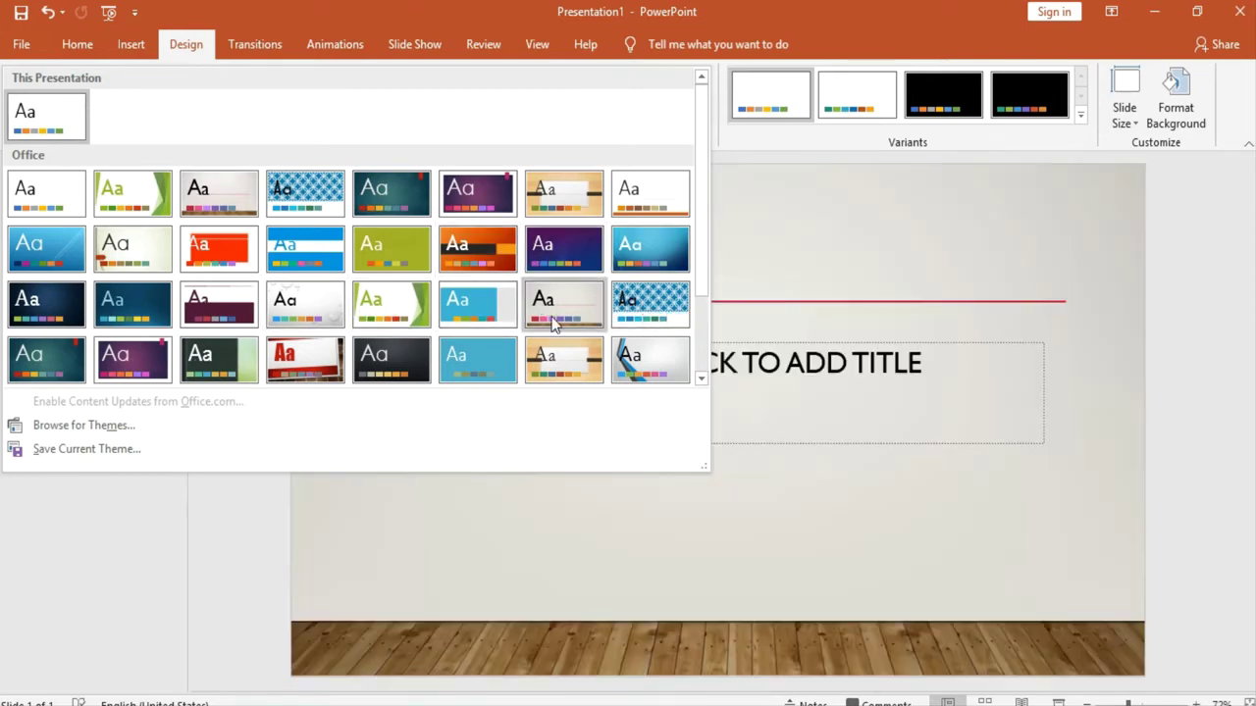
left_click(555, 321)
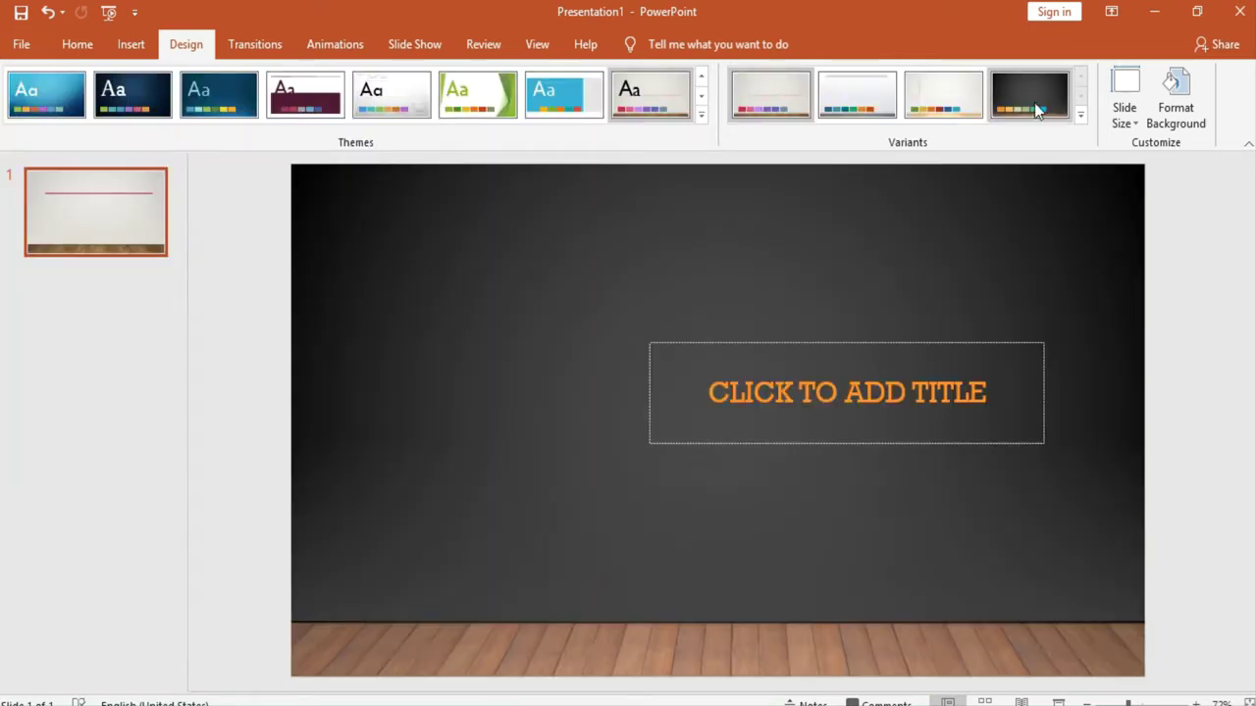
left_click(1036, 108)
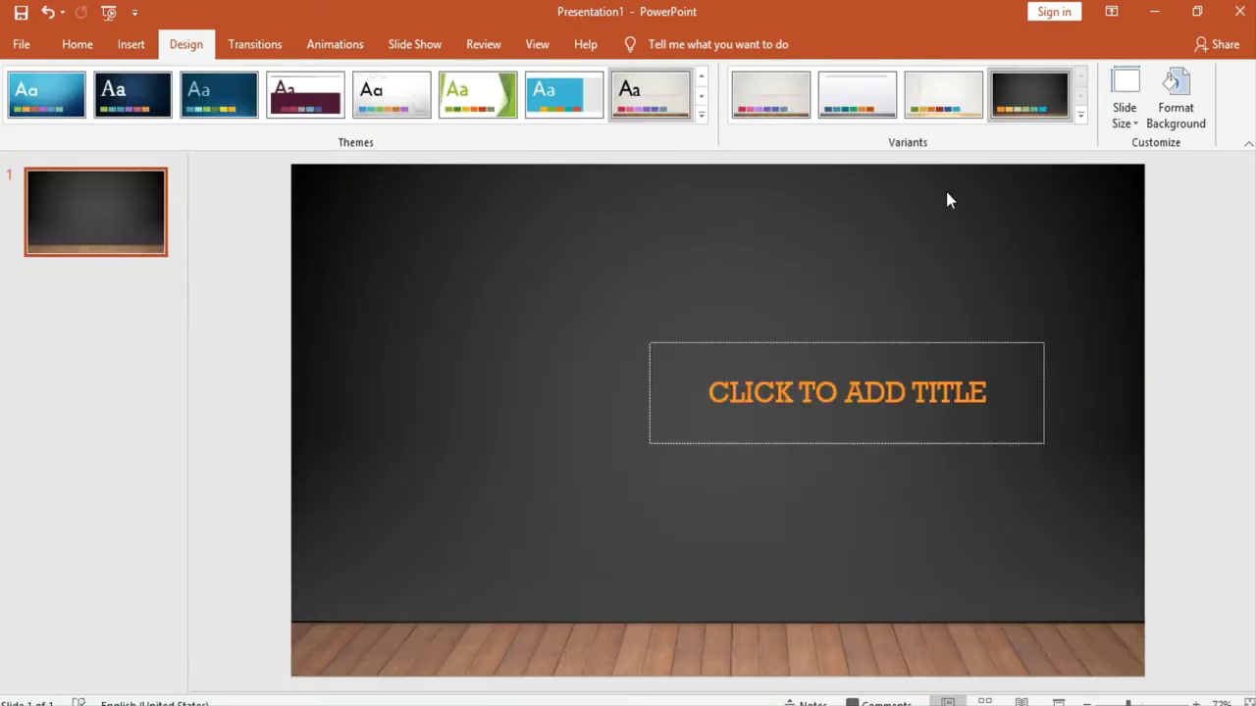
left_click_drag(854, 350, 860, 329)
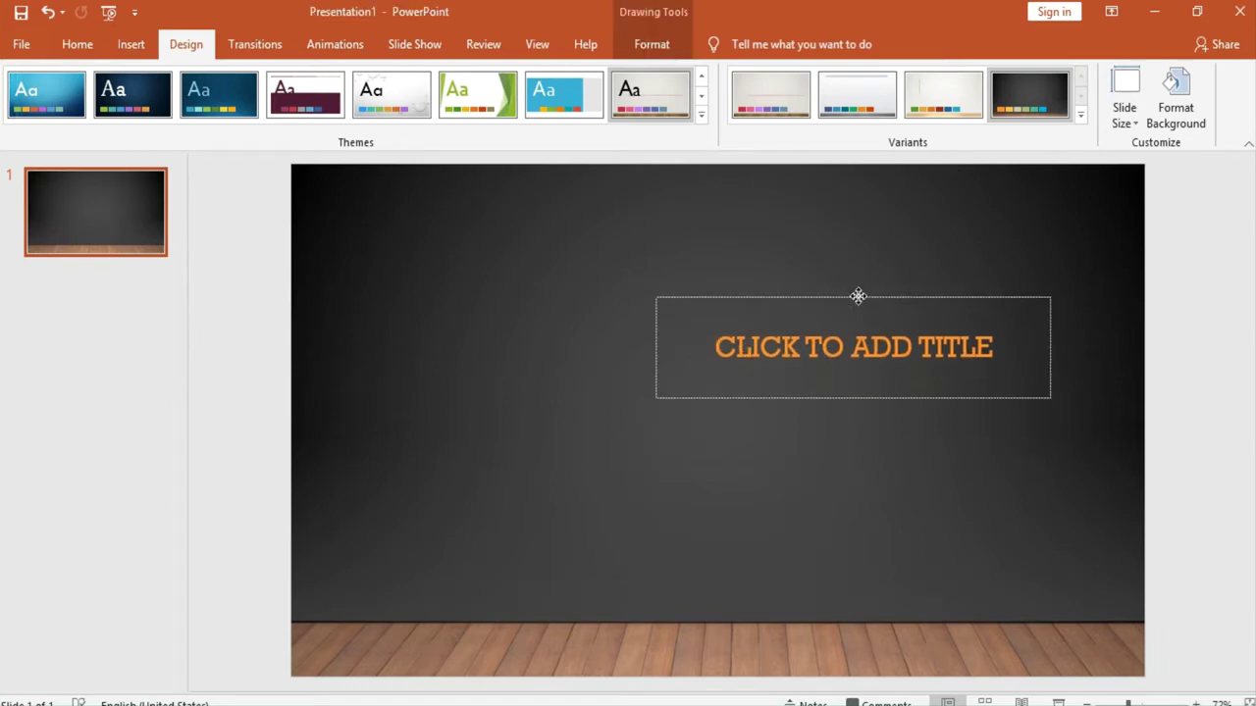
Step: Apply a different colour scheme and set the theme fonts to Arial
left_click(1080, 117)
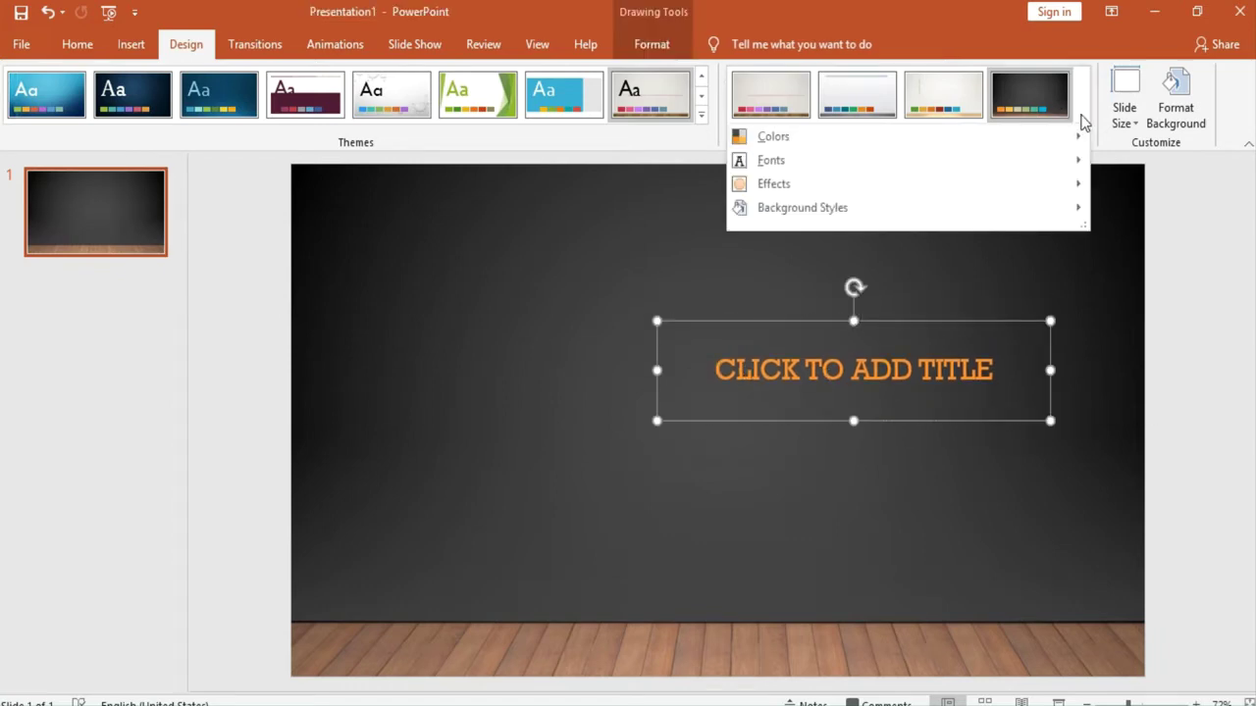
mouse_move(974, 141)
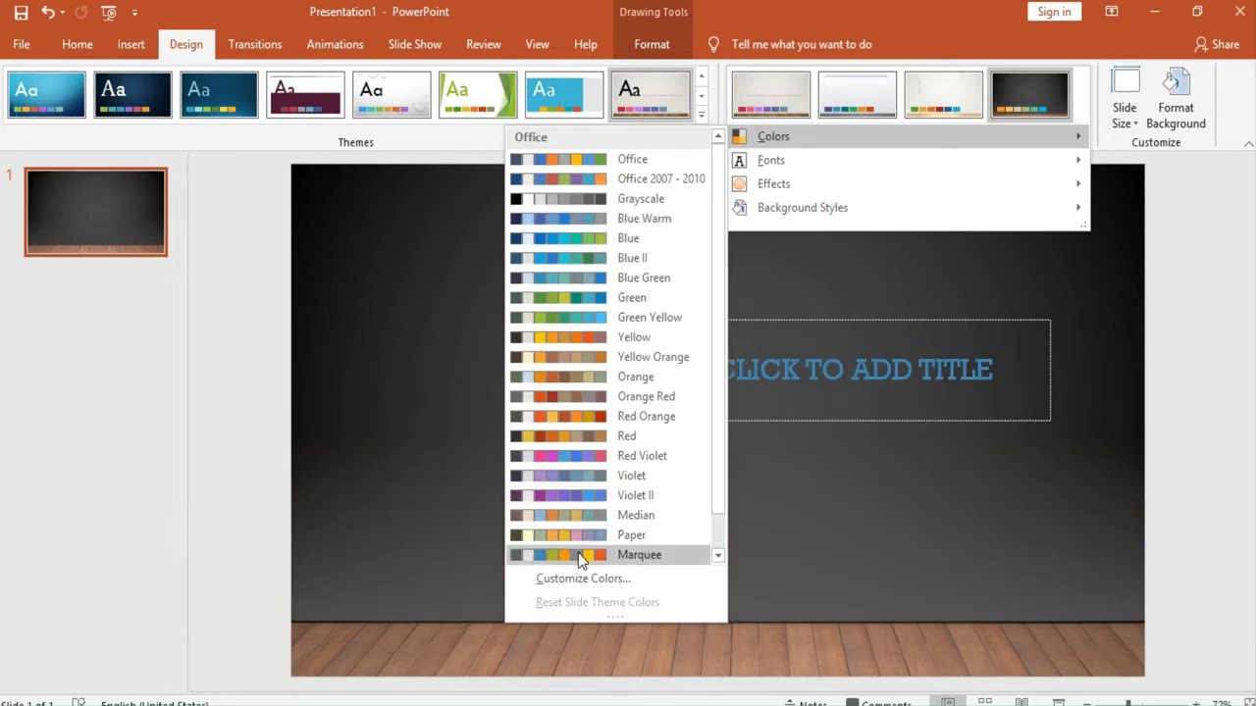
left_click(578, 543)
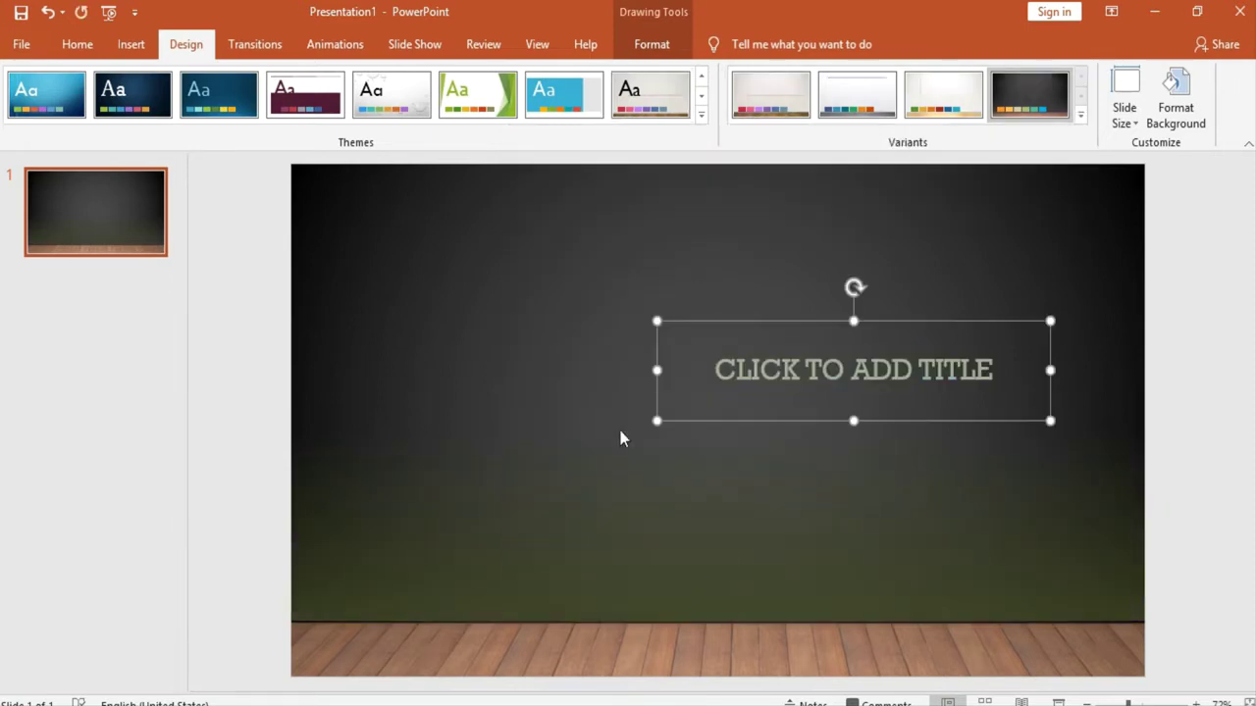
left_click(1080, 114)
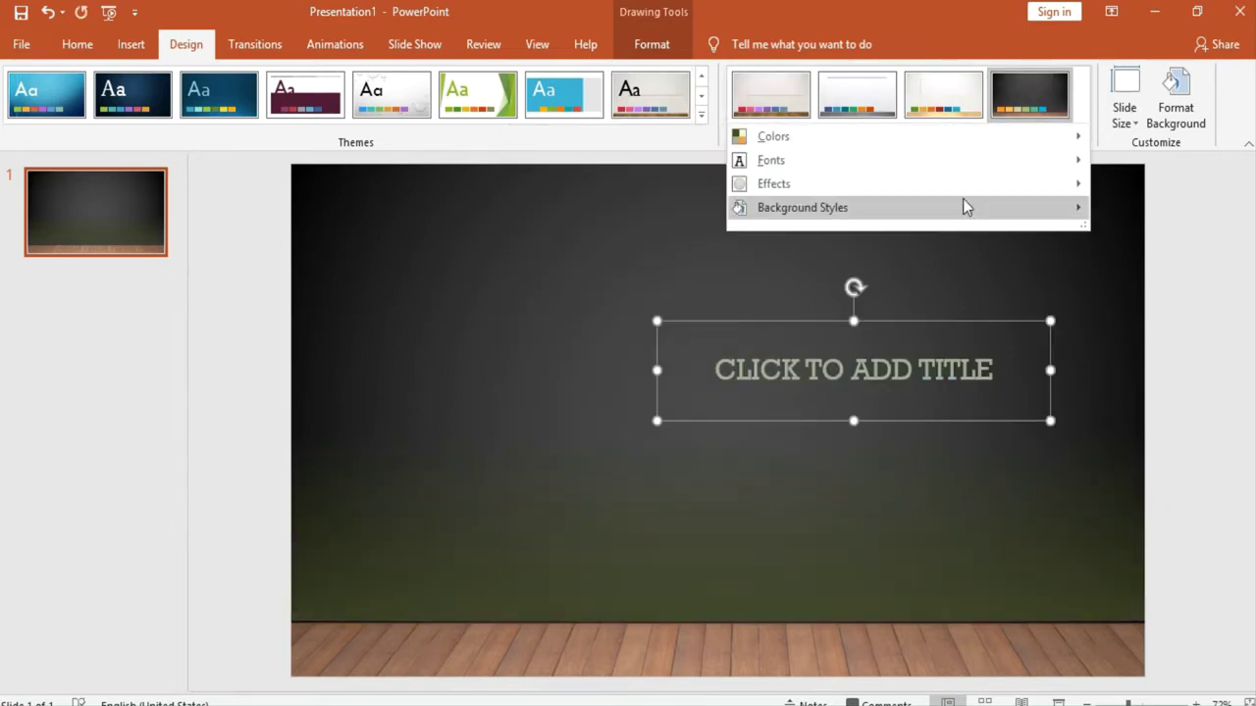
mouse_move(951, 172)
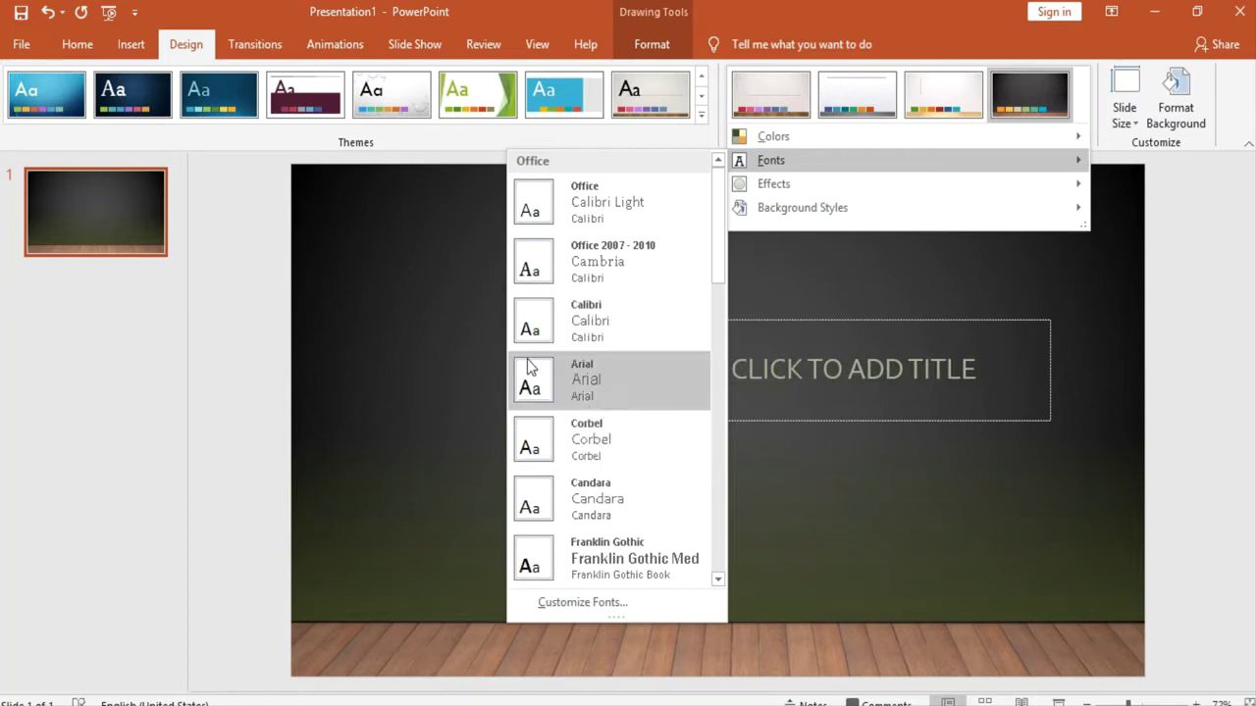
left_click(530, 390)
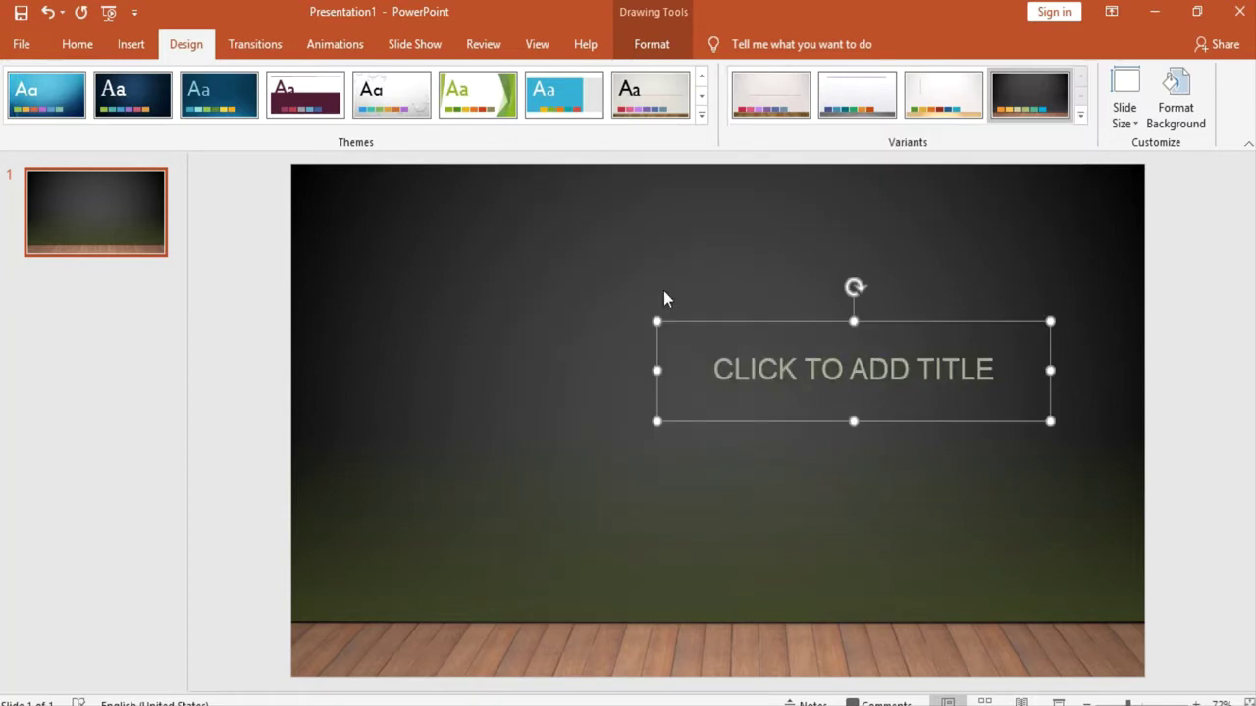
Step: Give the slide the black Style 8 background
left_click(1082, 119)
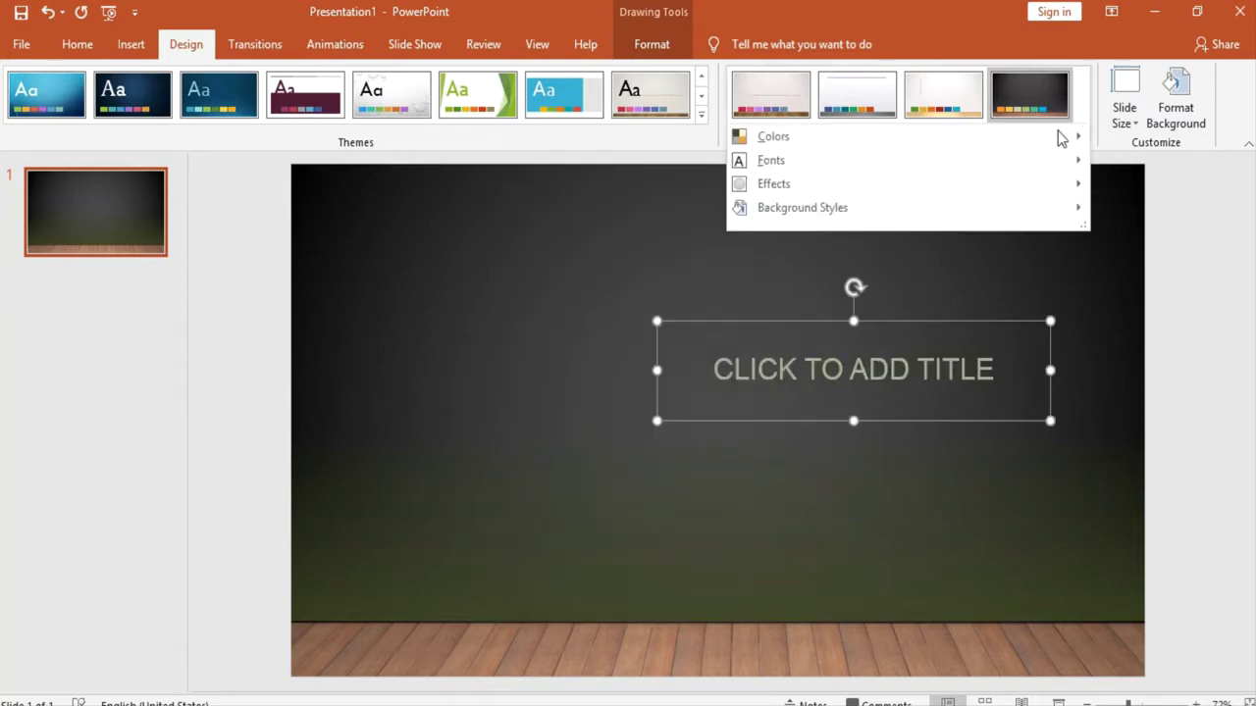
mouse_move(927, 211)
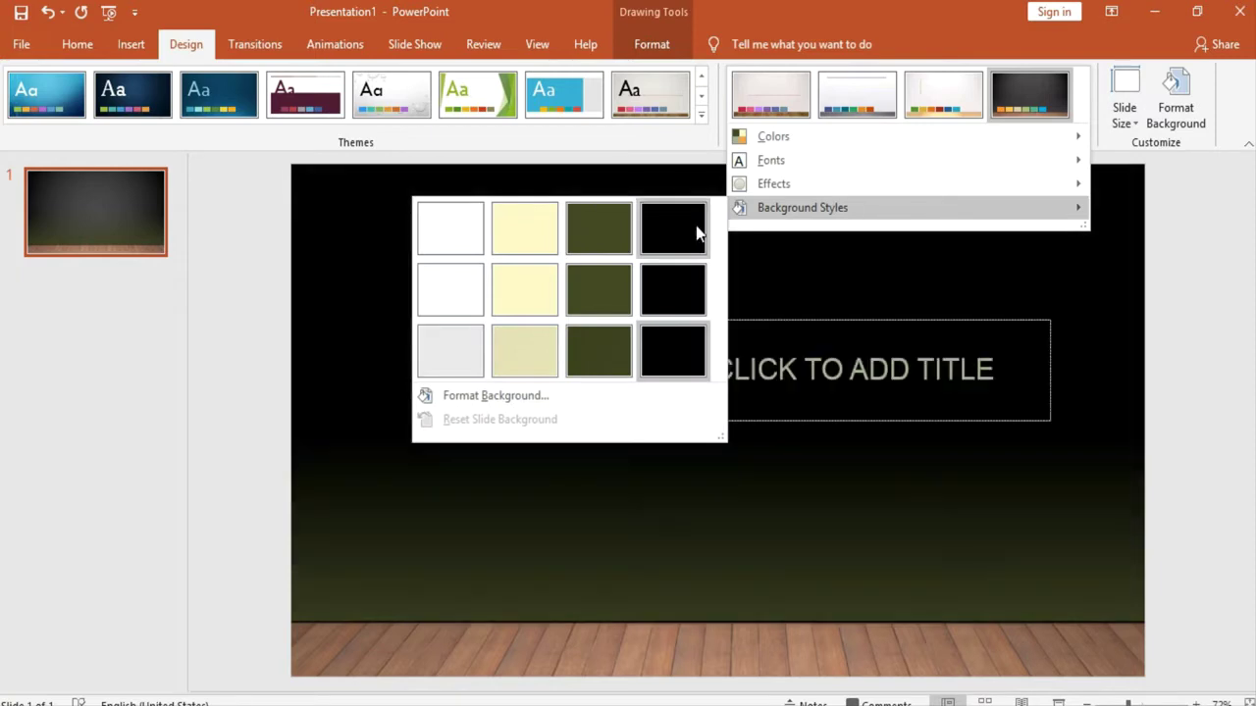
left_click(679, 310)
type("TOPIC")
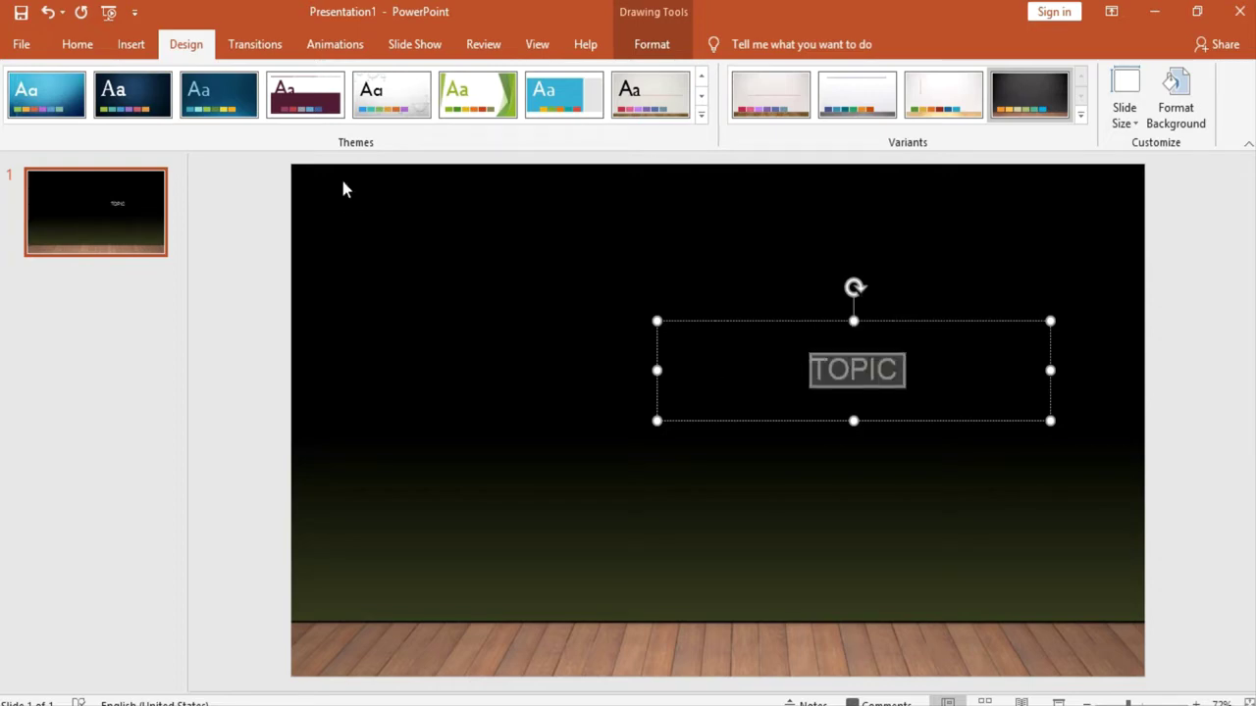
left_click(78, 49)
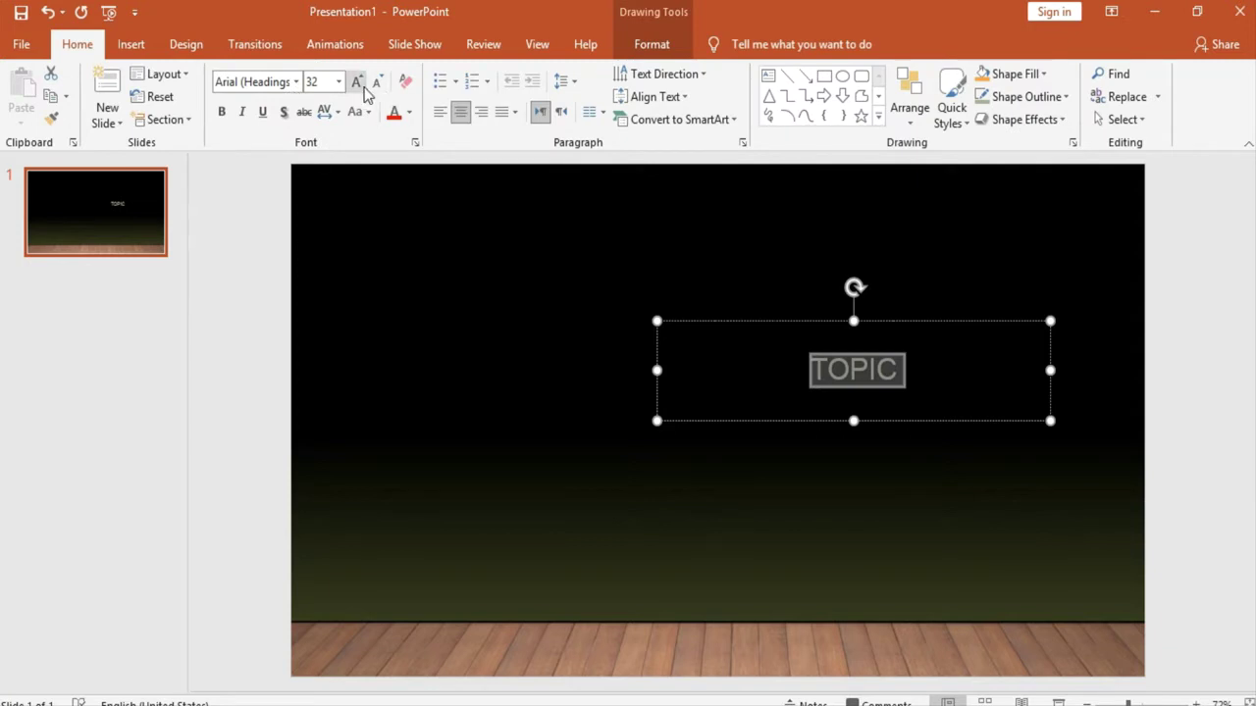
Step: Enlarge the TOPIC title to 124 pt and widen its box
left_click(357, 83)
left_click(357, 82)
left_click(357, 83)
left_click(357, 82)
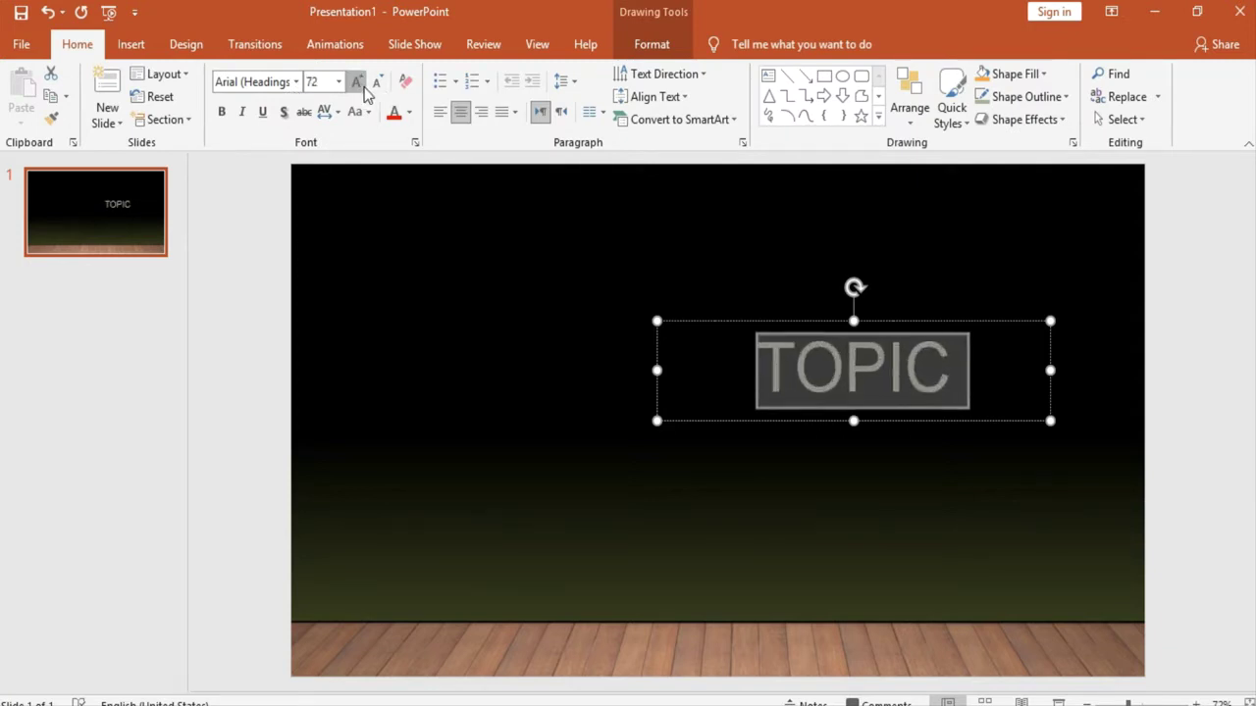
left_click(357, 83)
left_click(357, 83)
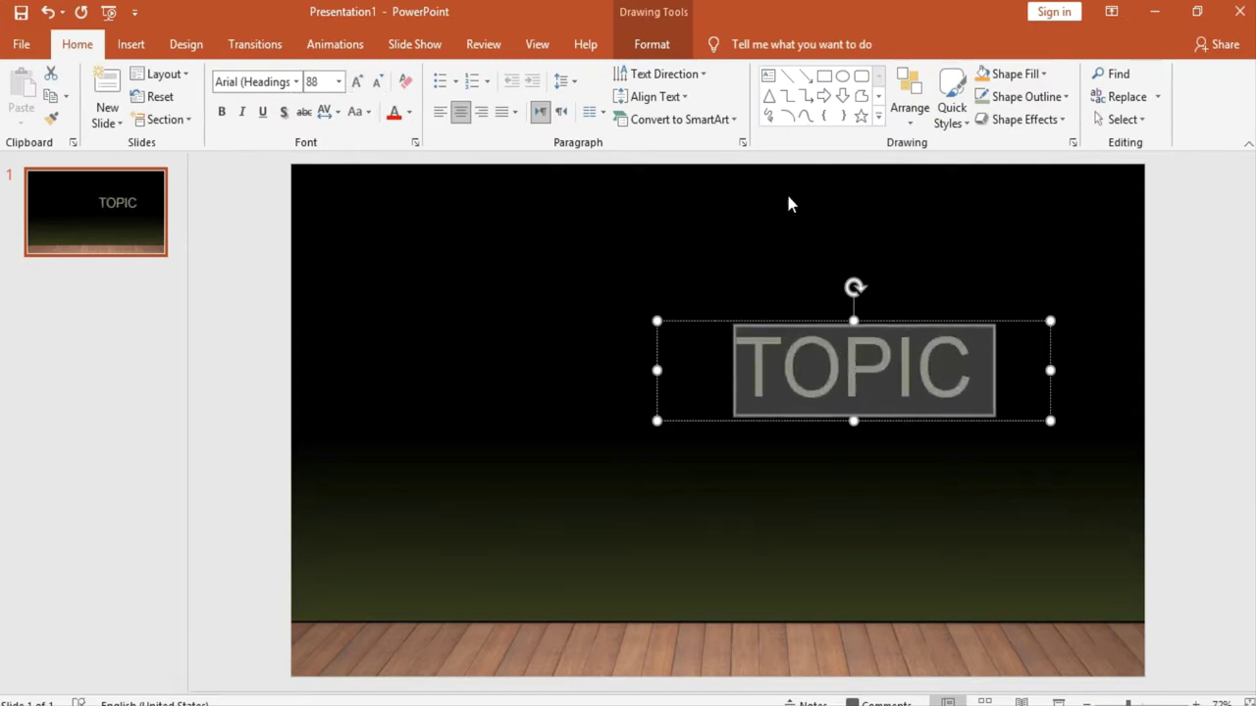
left_click_drag(1049, 322, 1055, 283)
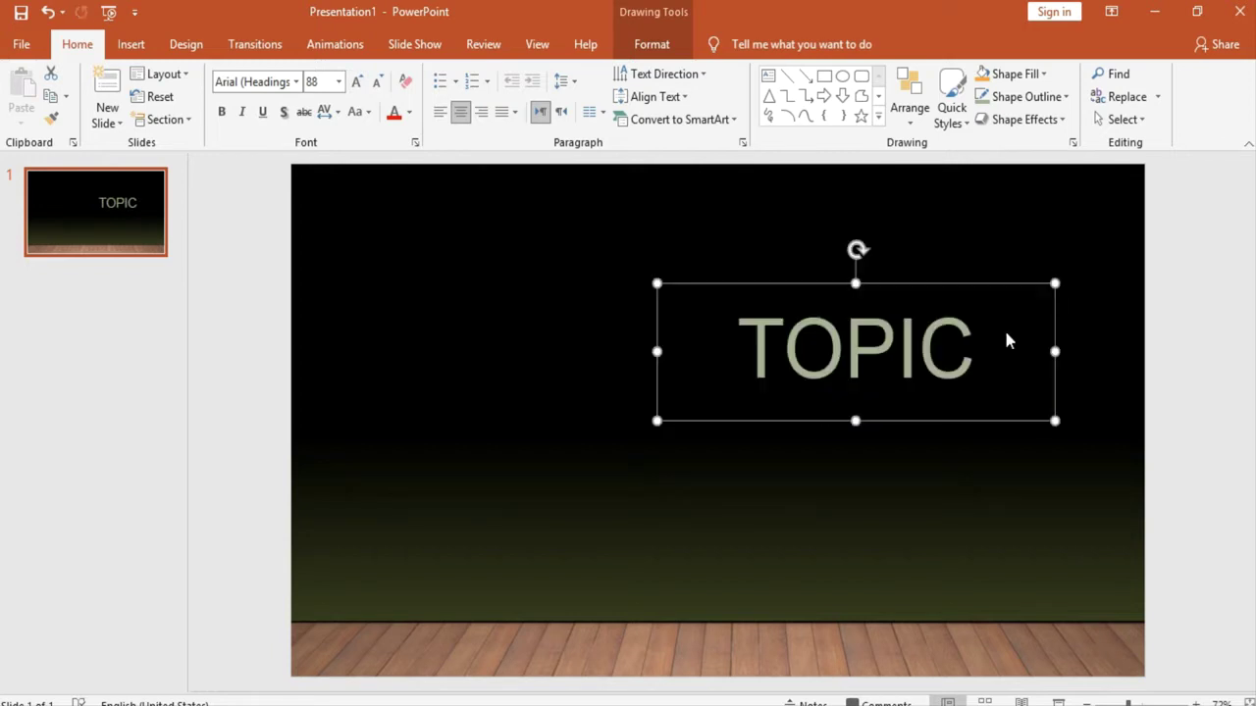
left_click_drag(970, 349, 738, 347)
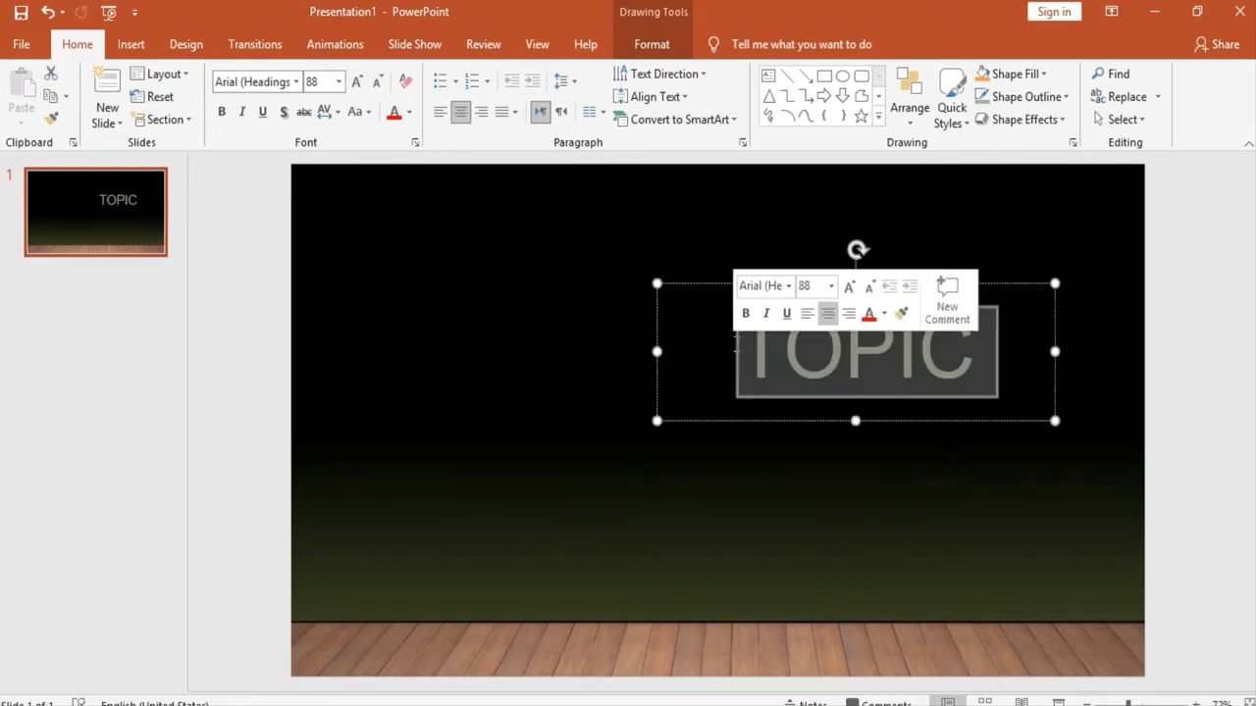
left_click(357, 82)
left_click(357, 82)
left_click(357, 82)
left_click(357, 82)
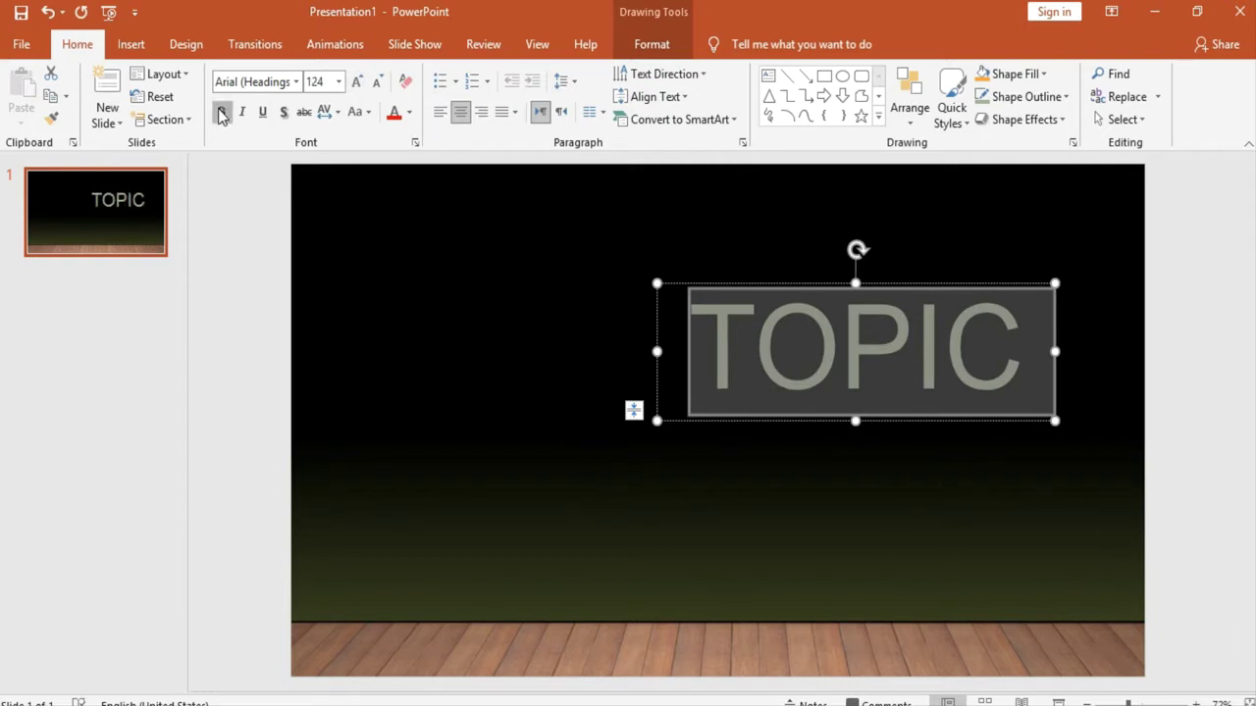
Step: Make the TOPIC text bold and white, and narrow its box to fit
left_click(410, 112)
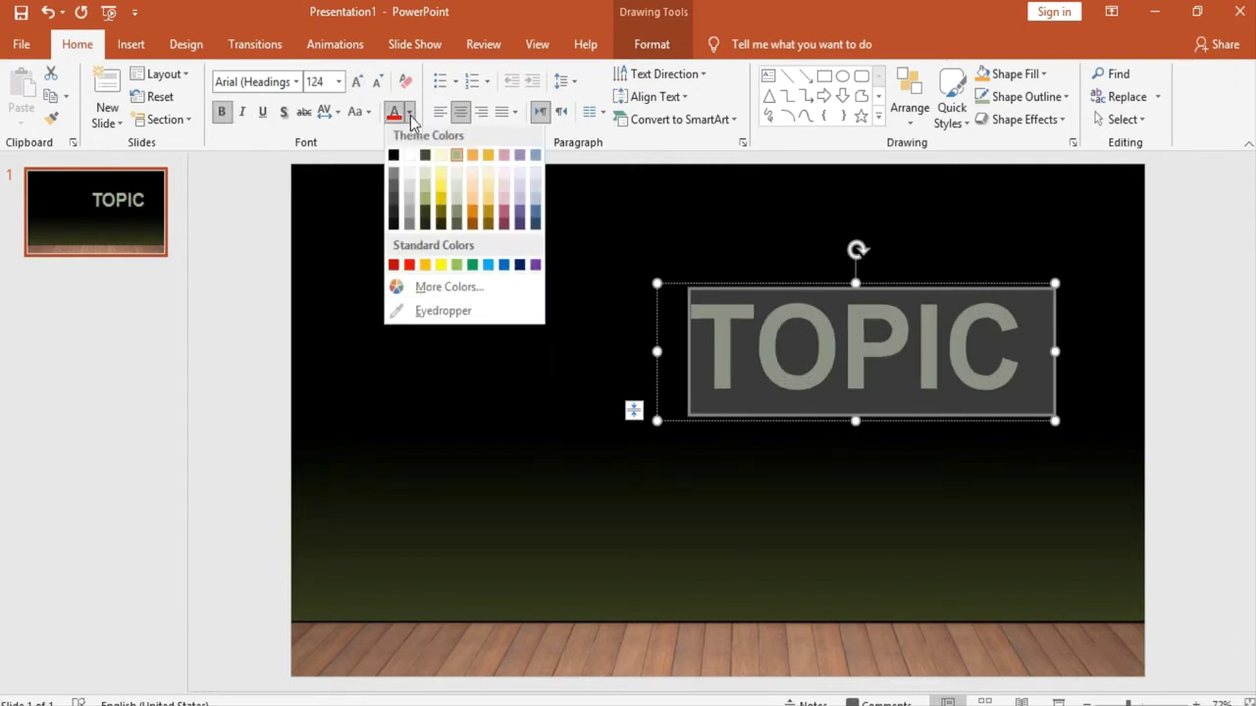
left_click(396, 155)
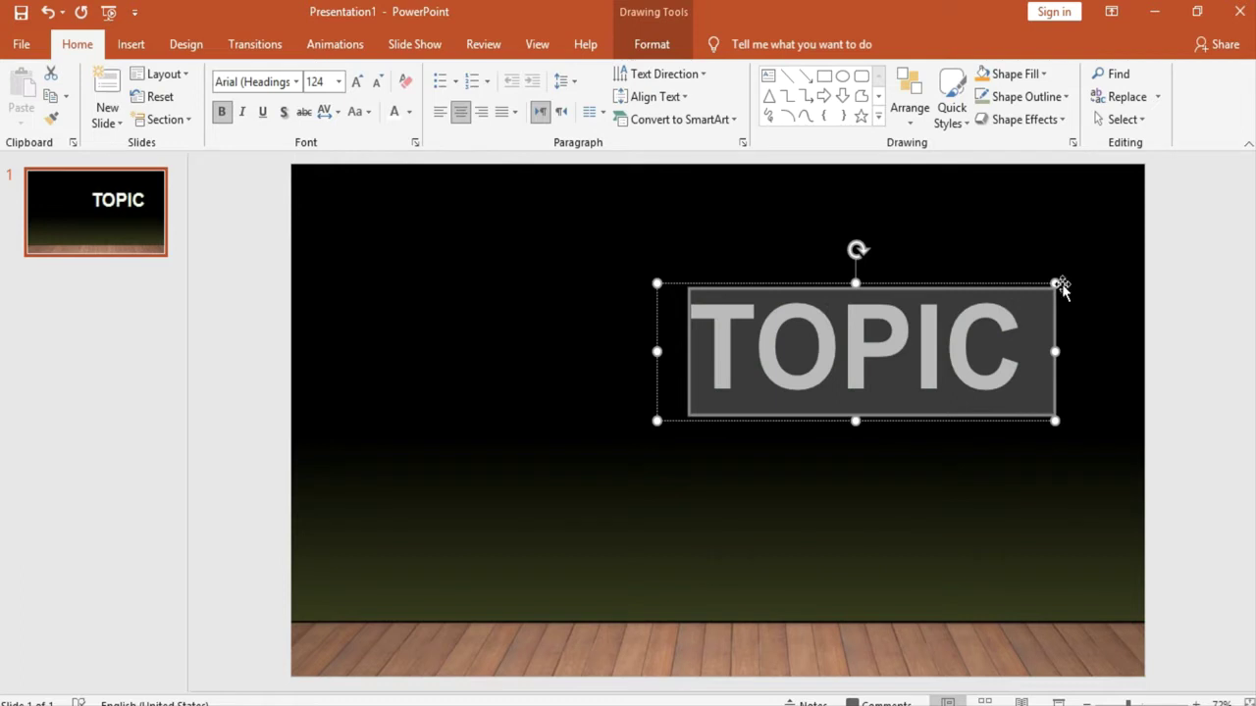
mouse_move(1056, 283)
left_mouse_down()
mouse_move(1006, 287)
mouse_move(1025, 285)
left_mouse_up()
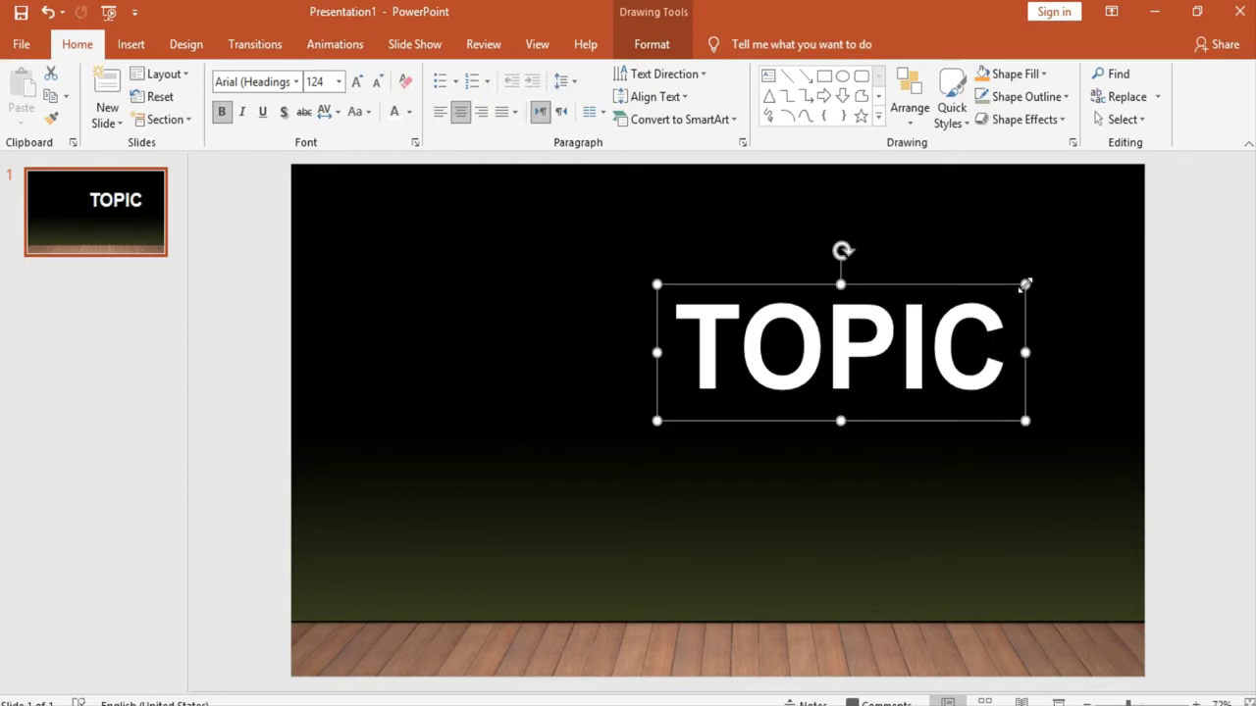
left_click(1043, 77)
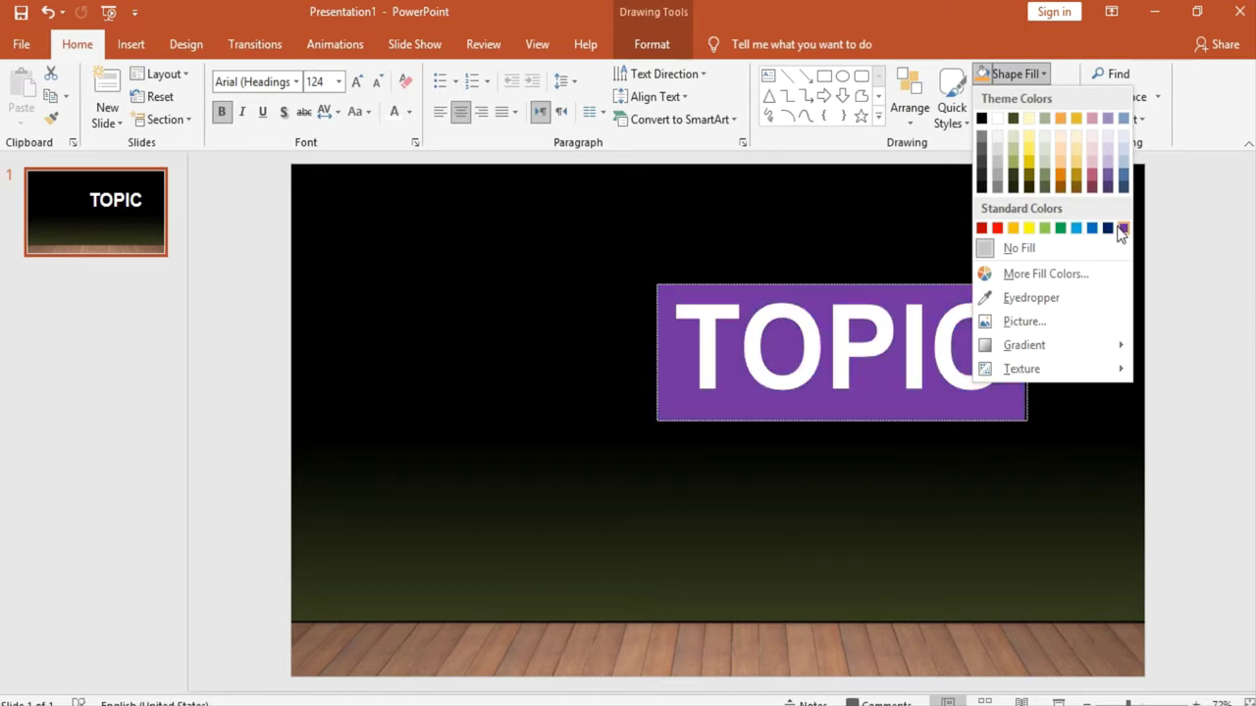
Step: Outline the TOPIC box in white at 4½ pt and move it to the top centre
left_click(905, 208)
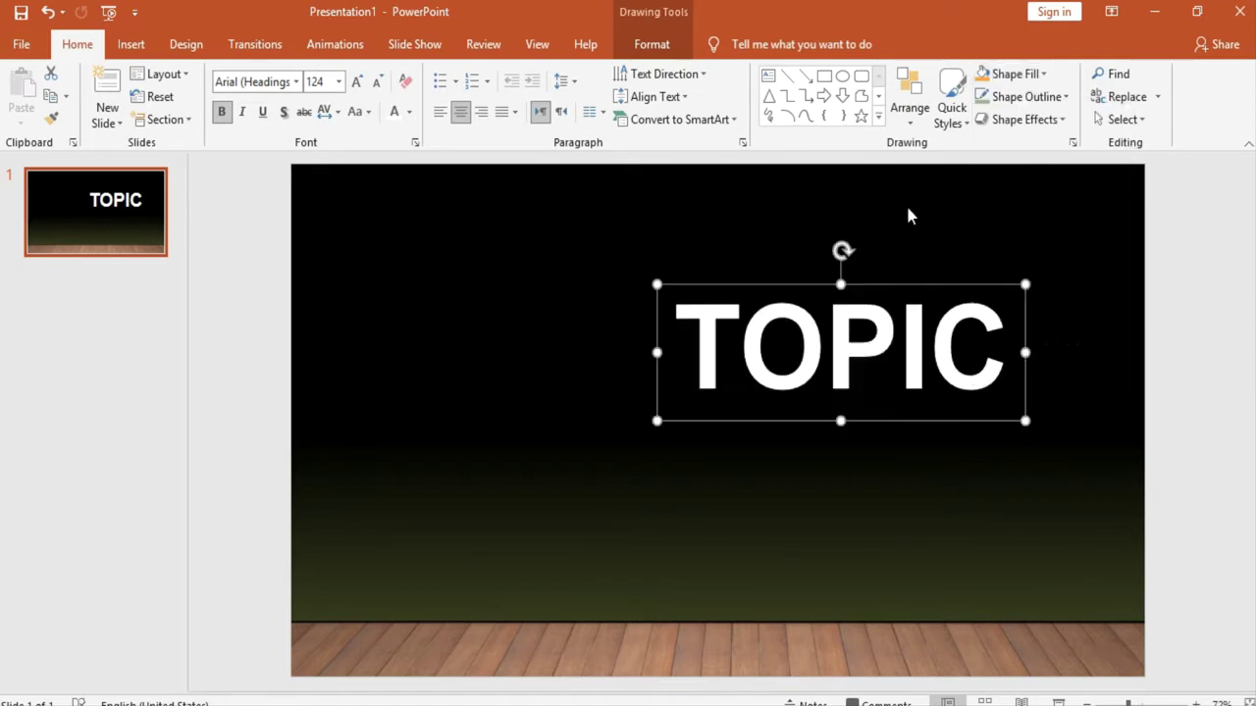
left_click(1065, 100)
left_click(997, 141)
left_click(1054, 100)
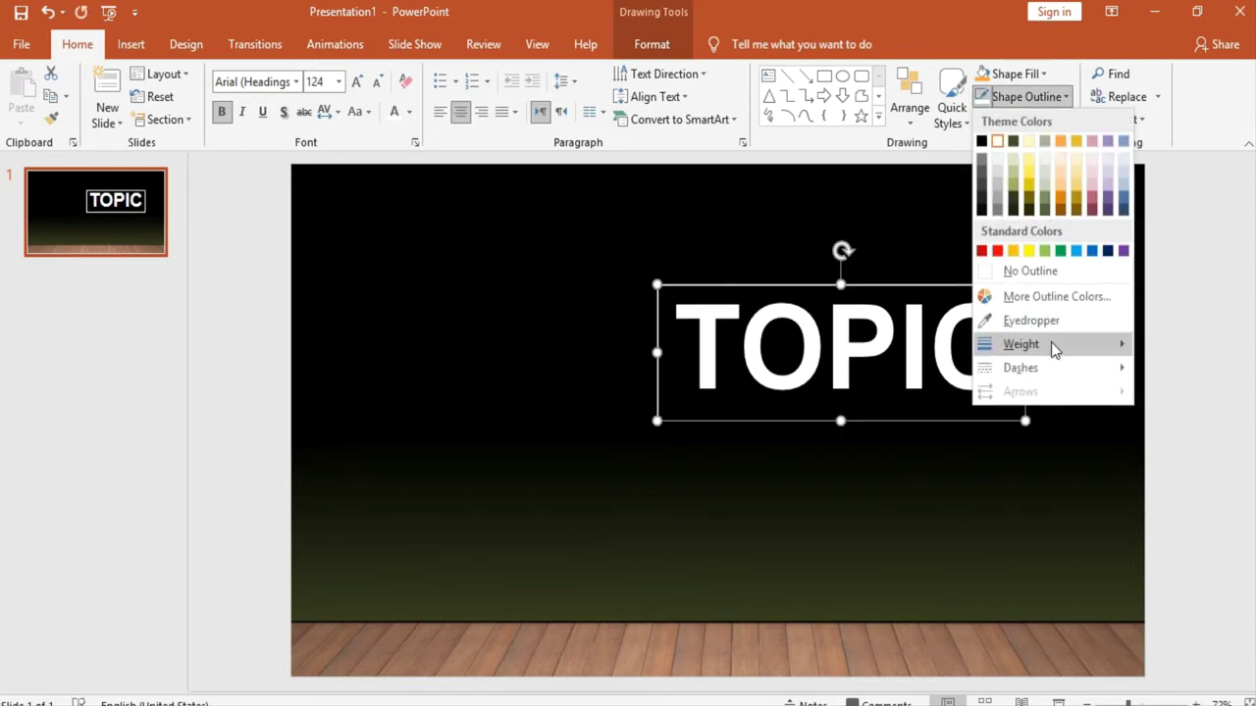
mouse_move(1053, 346)
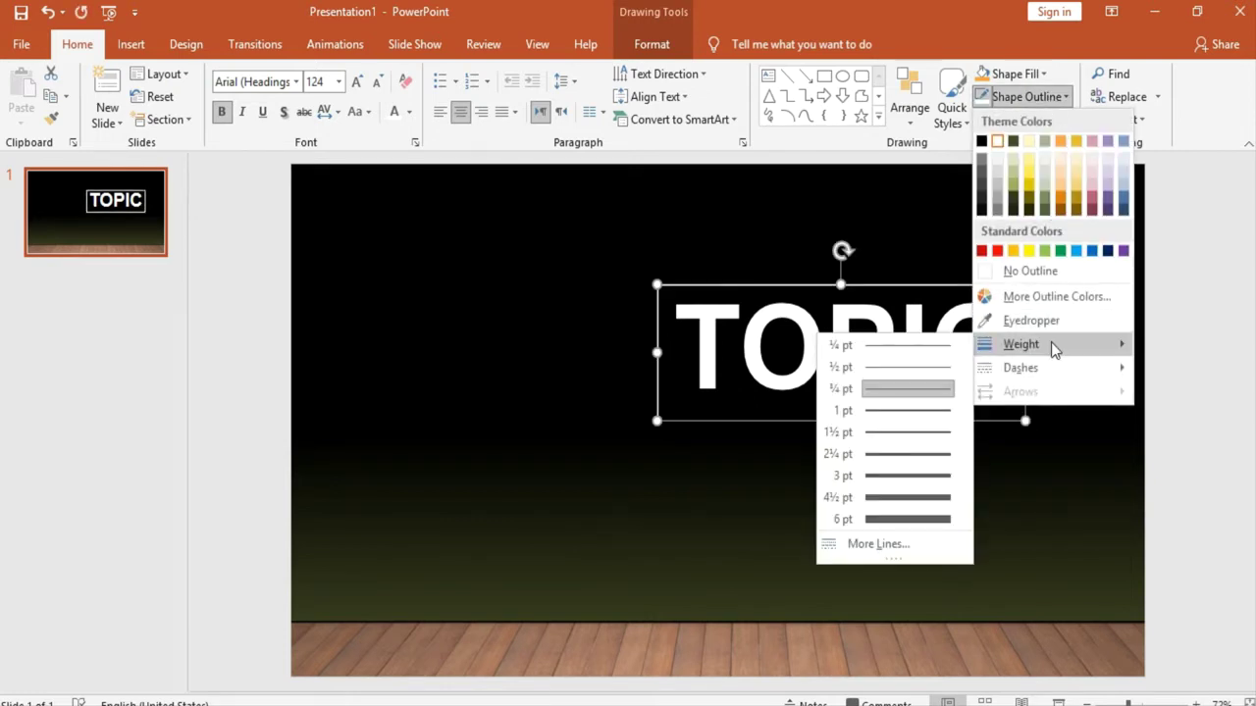
left_click(937, 501)
mouse_move(948, 285)
left_mouse_down()
mouse_move(833, 227)
mouse_move(834, 238)
left_mouse_up()
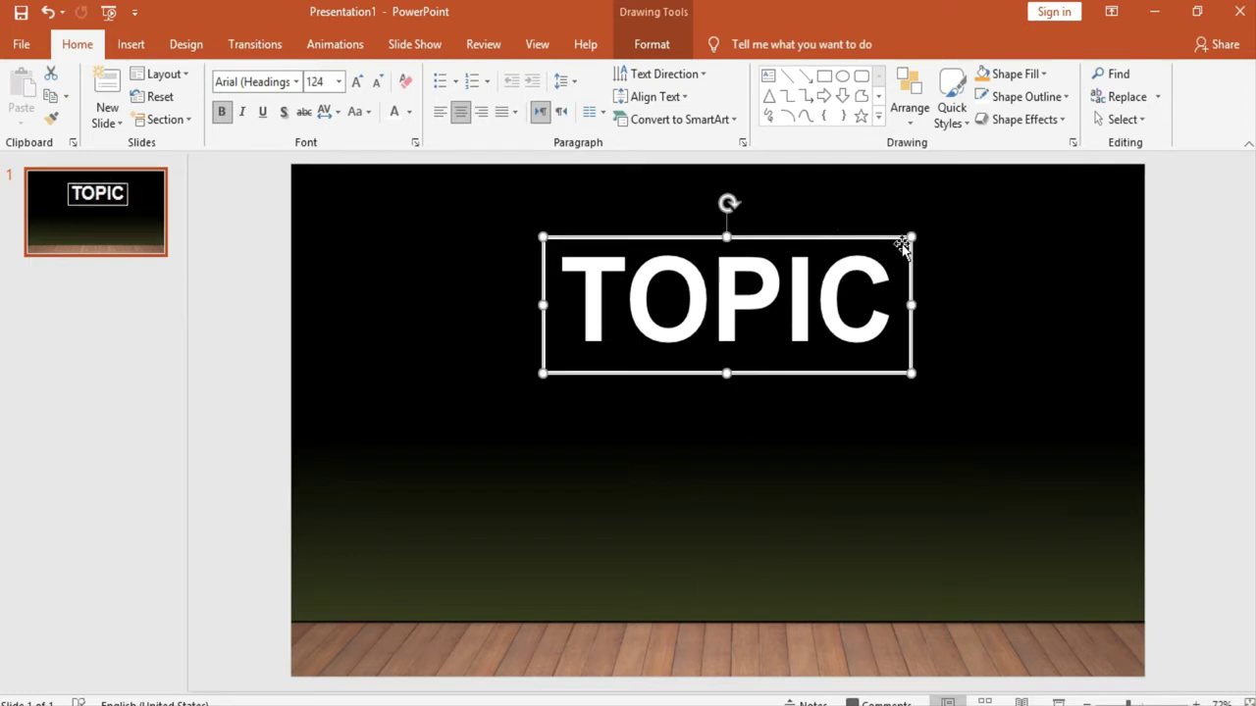
left_click(1028, 240)
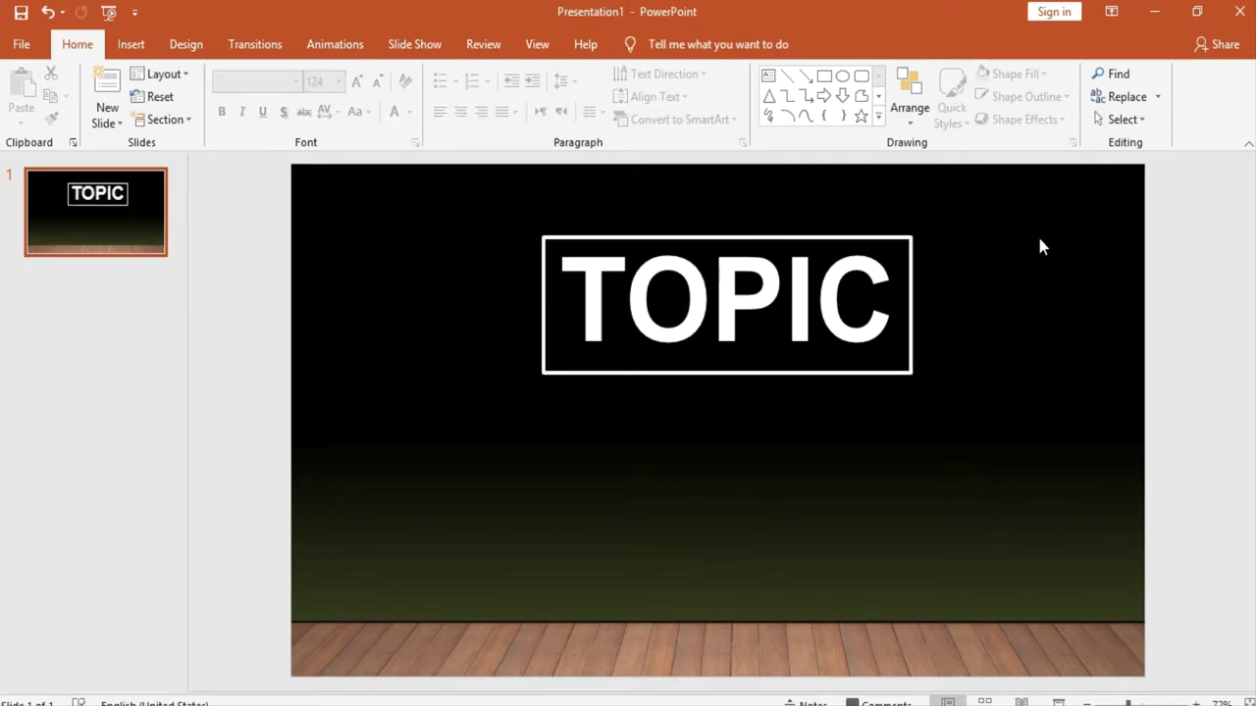
Step: Insert actor-clipart-transparent-18 from D:\gifs onto the slide
left_click(141, 50)
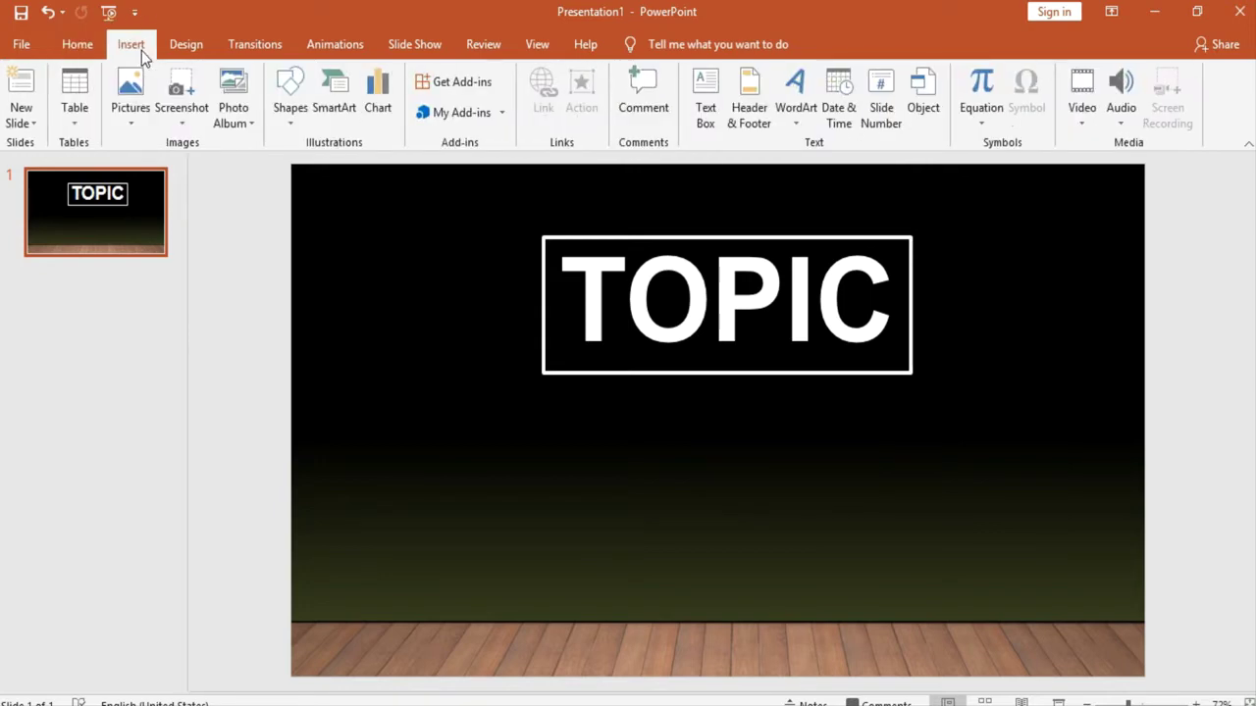
left_click(137, 121)
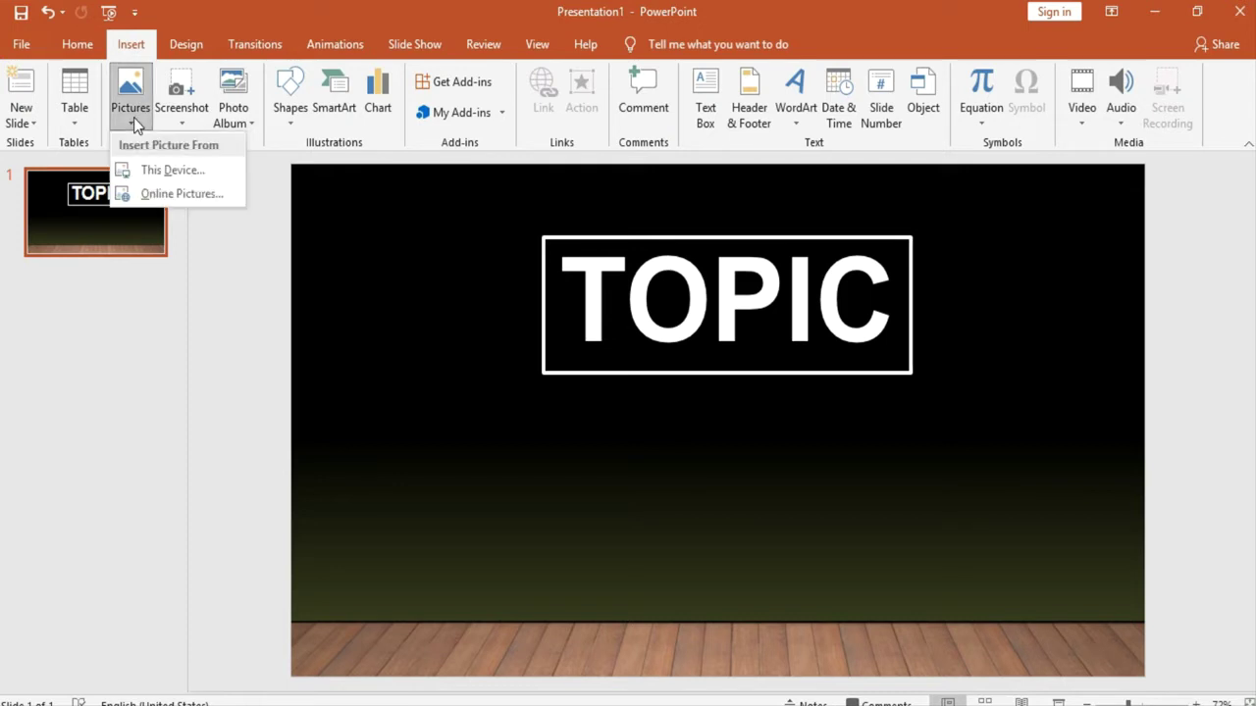
left_click(151, 172)
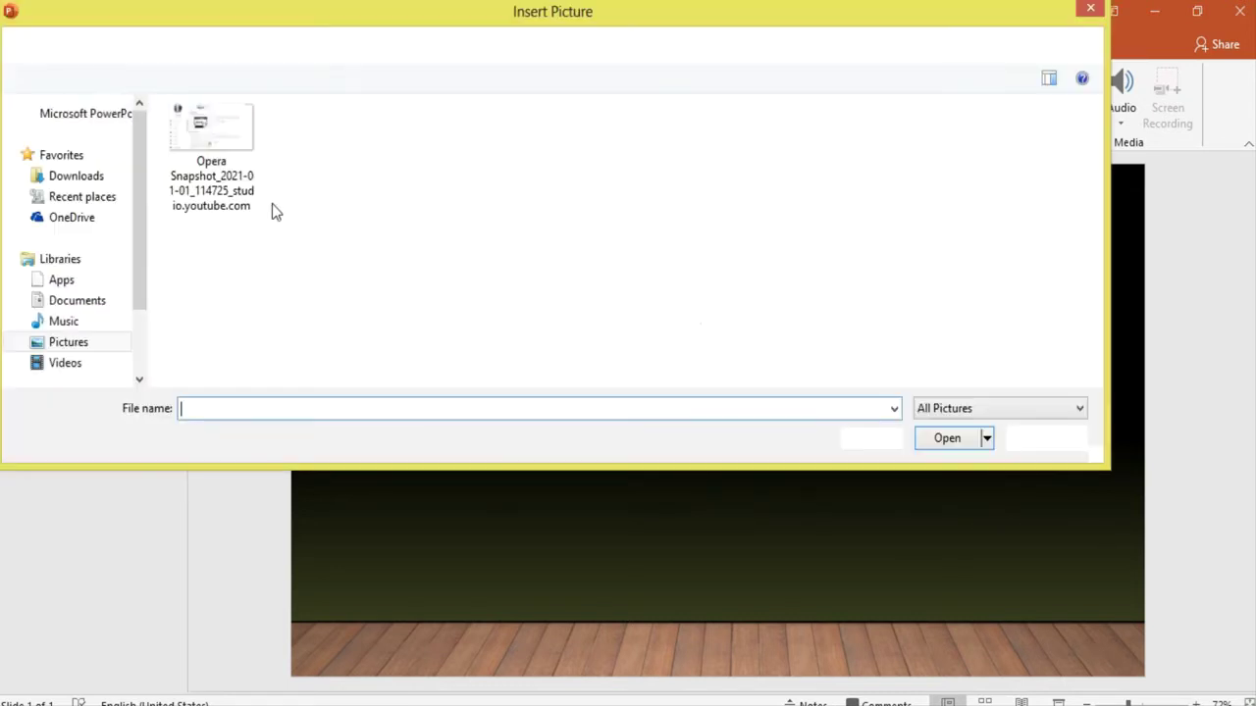
scroll(135, 274, "down", 3)
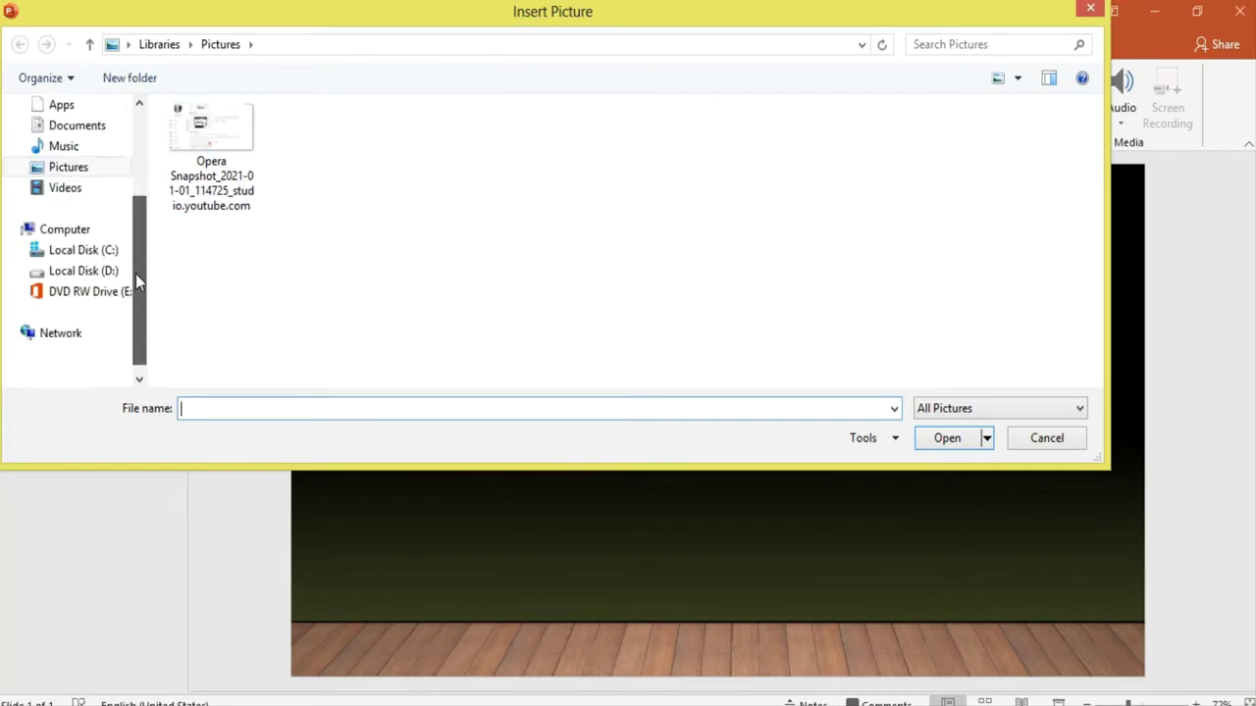
scroll(128, 284, "up", 1)
left_click(114, 310)
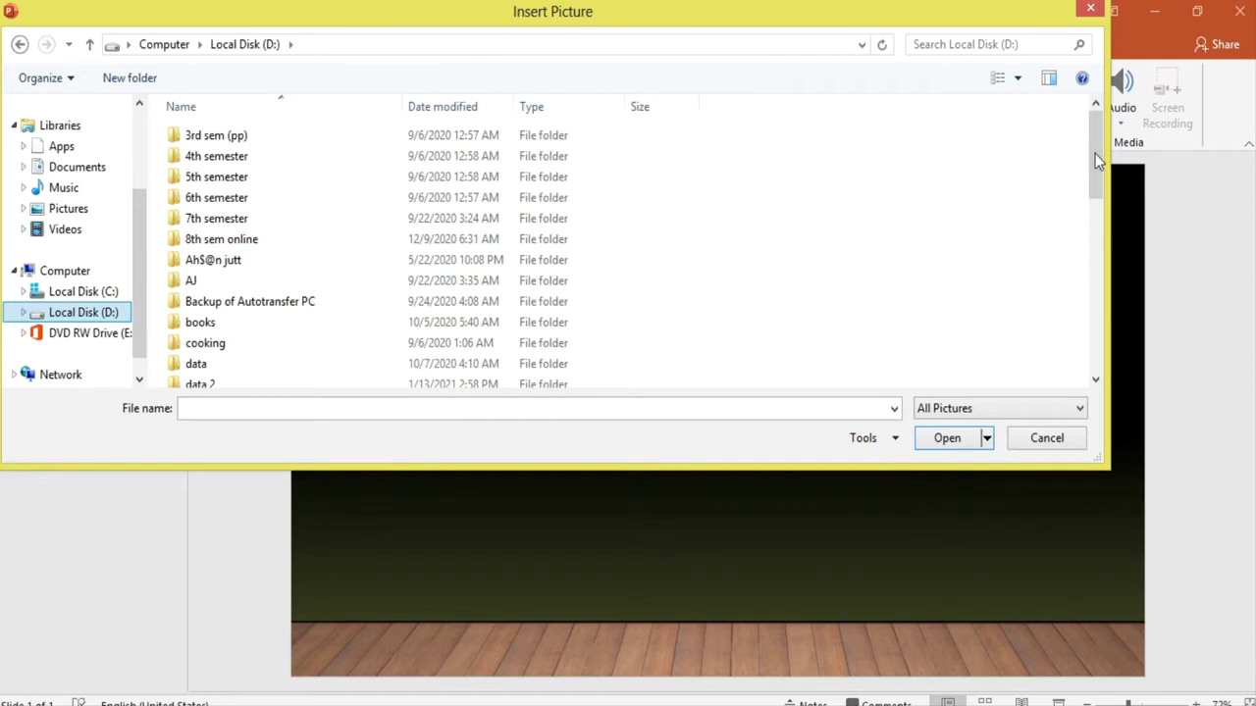
left_click_drag(1099, 161, 1092, 212)
double_click(275, 236)
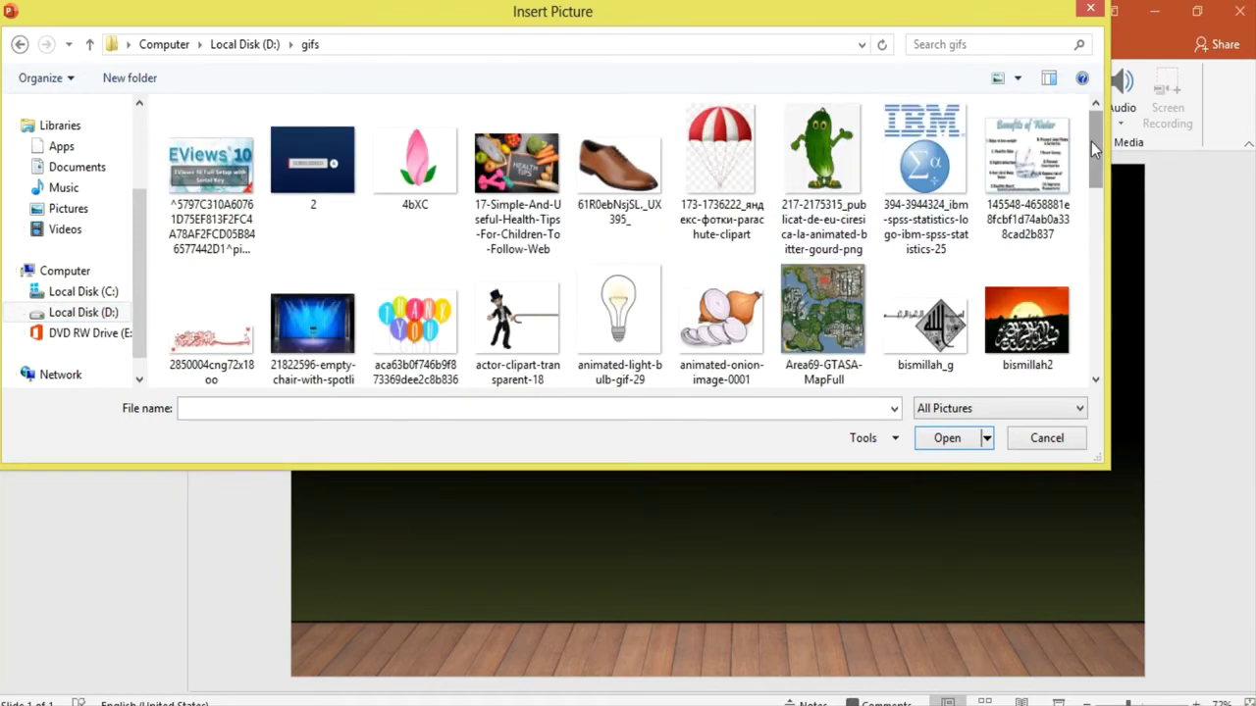
left_click_drag(1091, 142, 1093, 187)
left_click(500, 142)
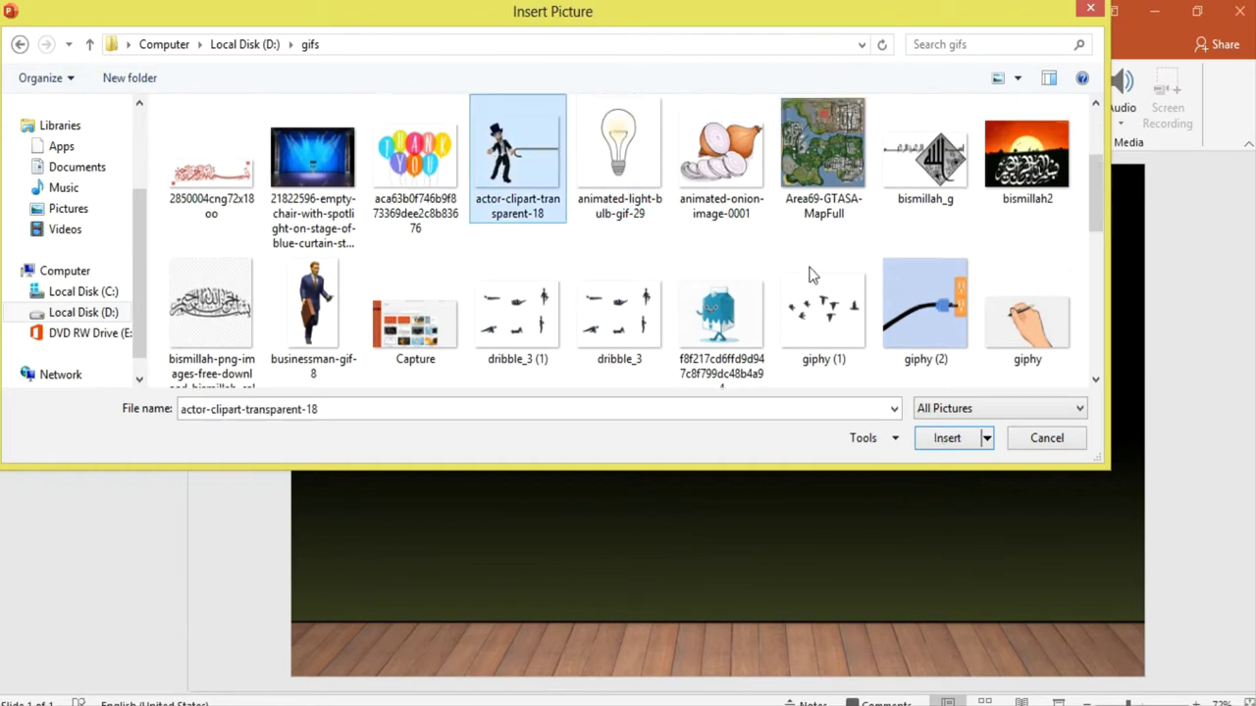
left_click(947, 437)
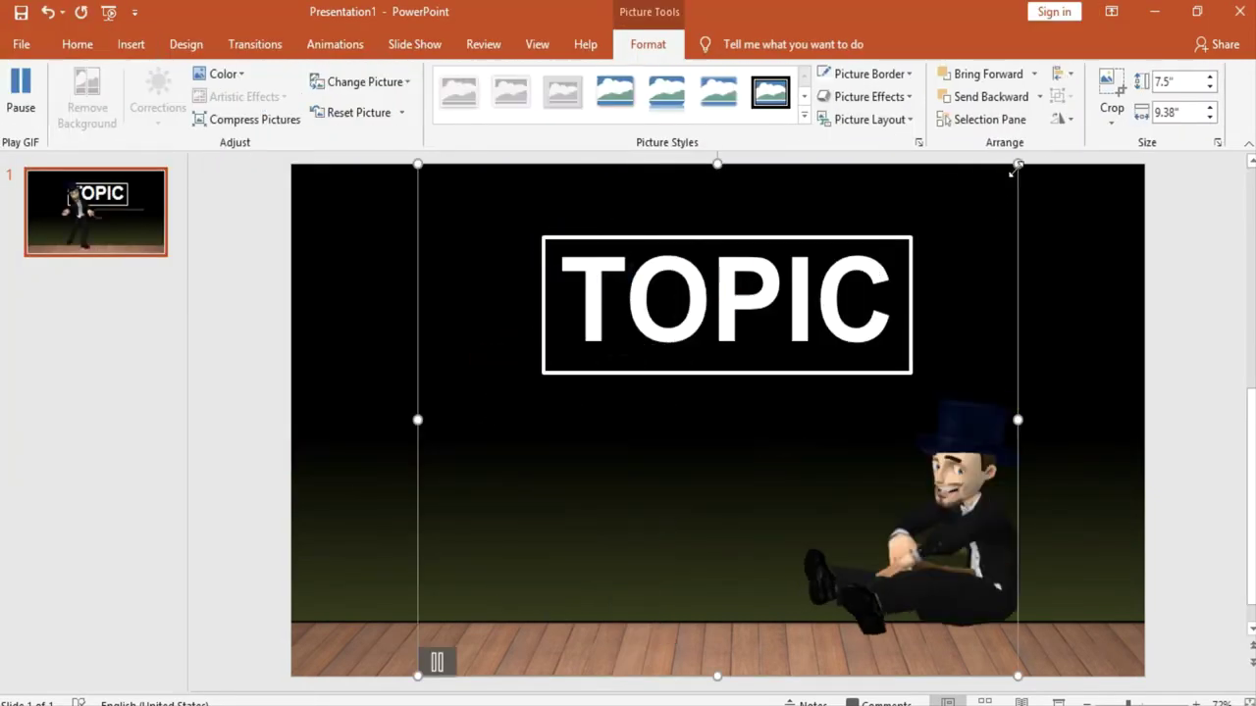
Step: Shrink the magician GIF to 5.49" x 6.86" and centre it below the TOPIC box
left_click_drag(1006, 170, 805, 303)
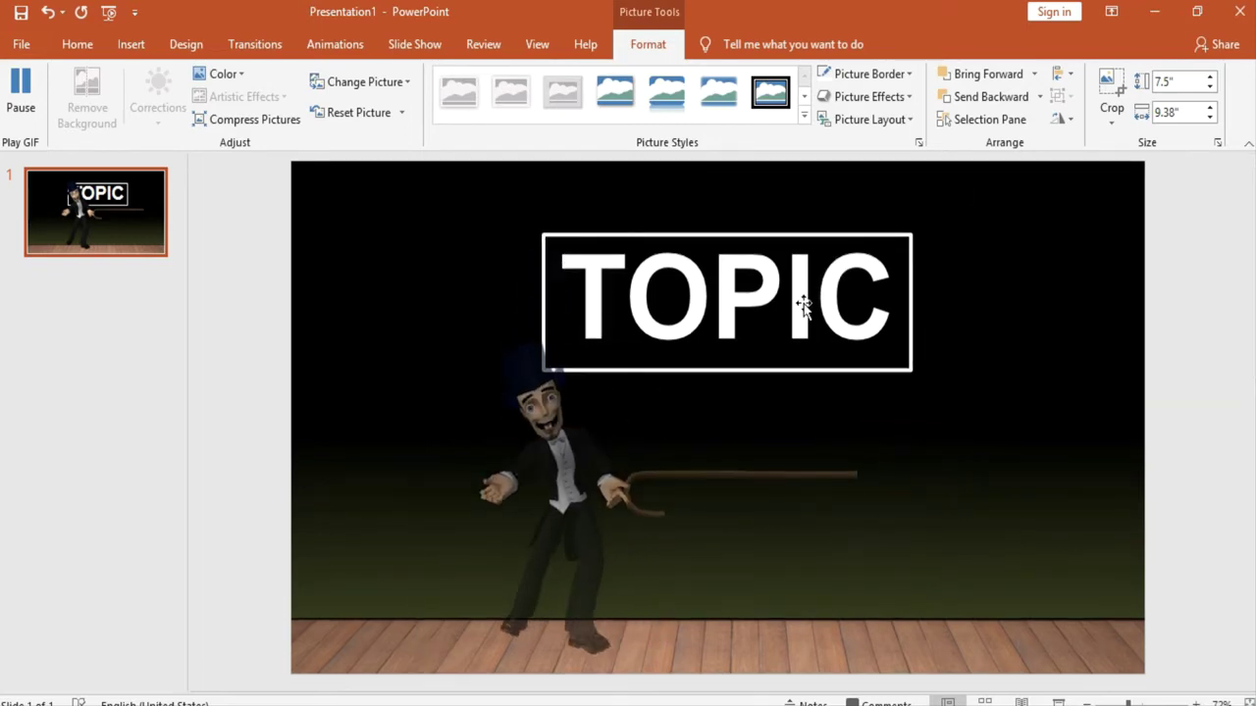
left_click_drag(723, 326, 576, 316)
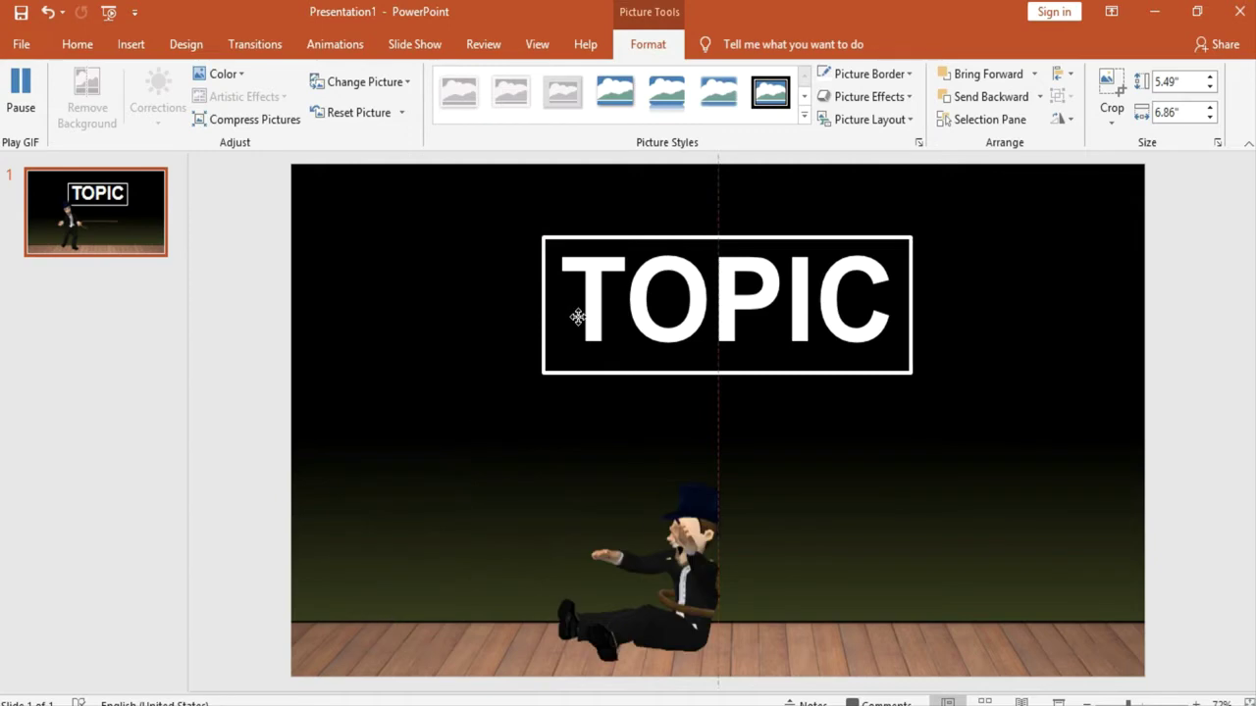
left_click_drag(576, 315, 576, 317)
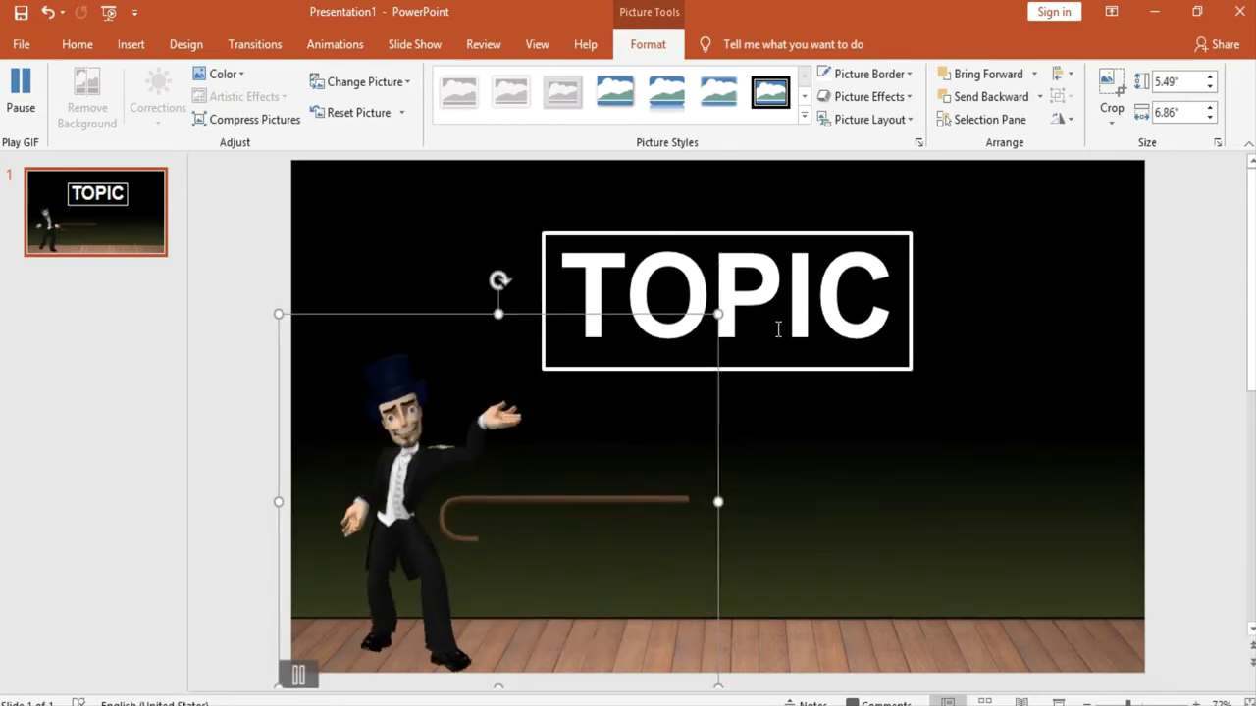
left_click_drag(679, 320, 895, 314)
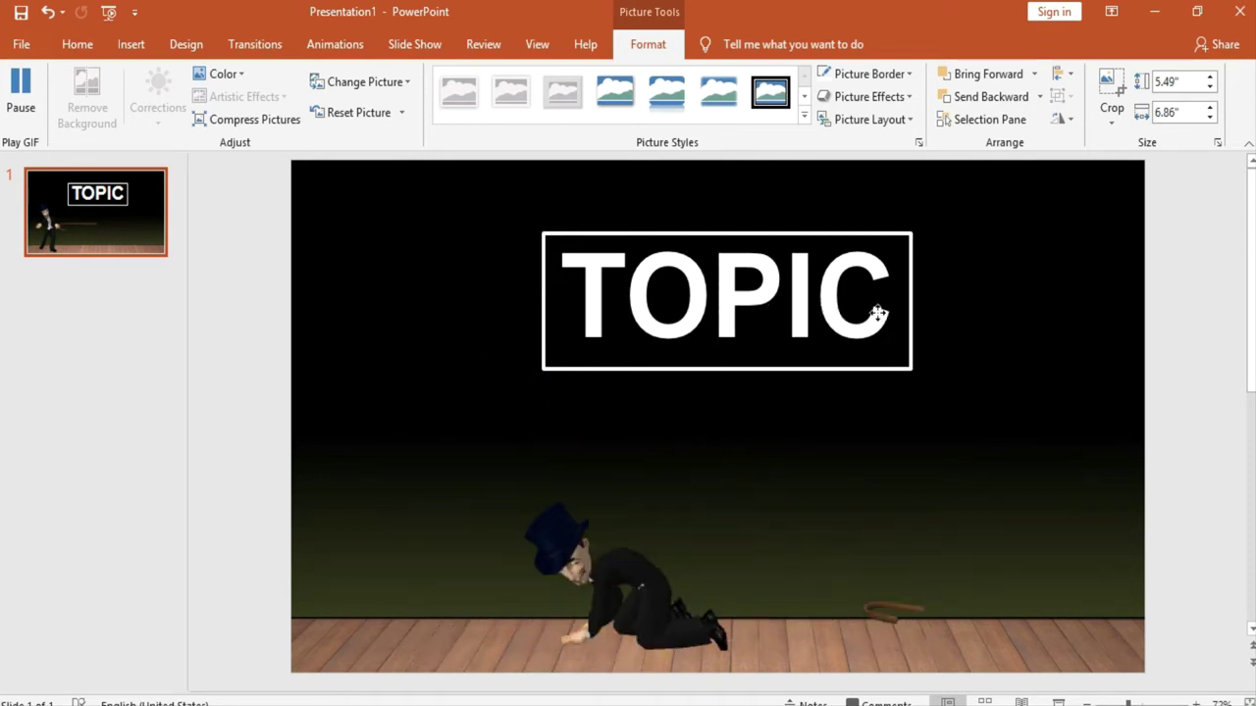
left_click_drag(895, 314, 878, 316)
left_click(1024, 312)
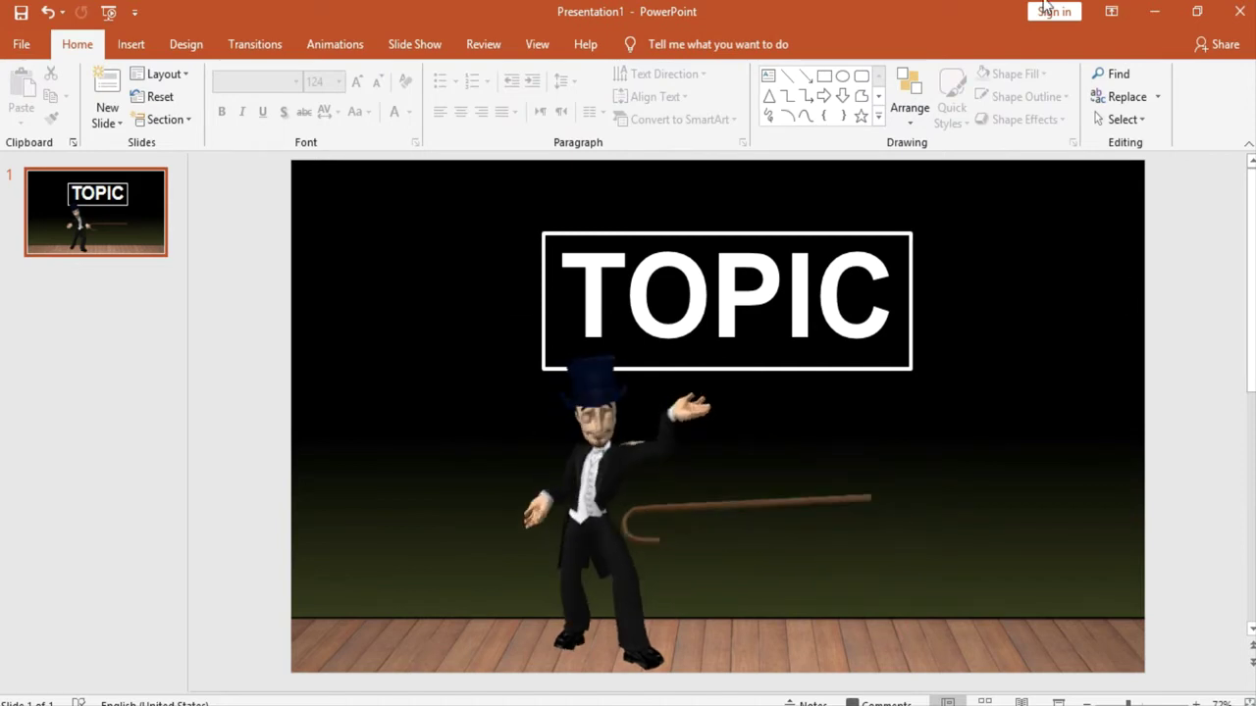
mouse_move(1040, 11)
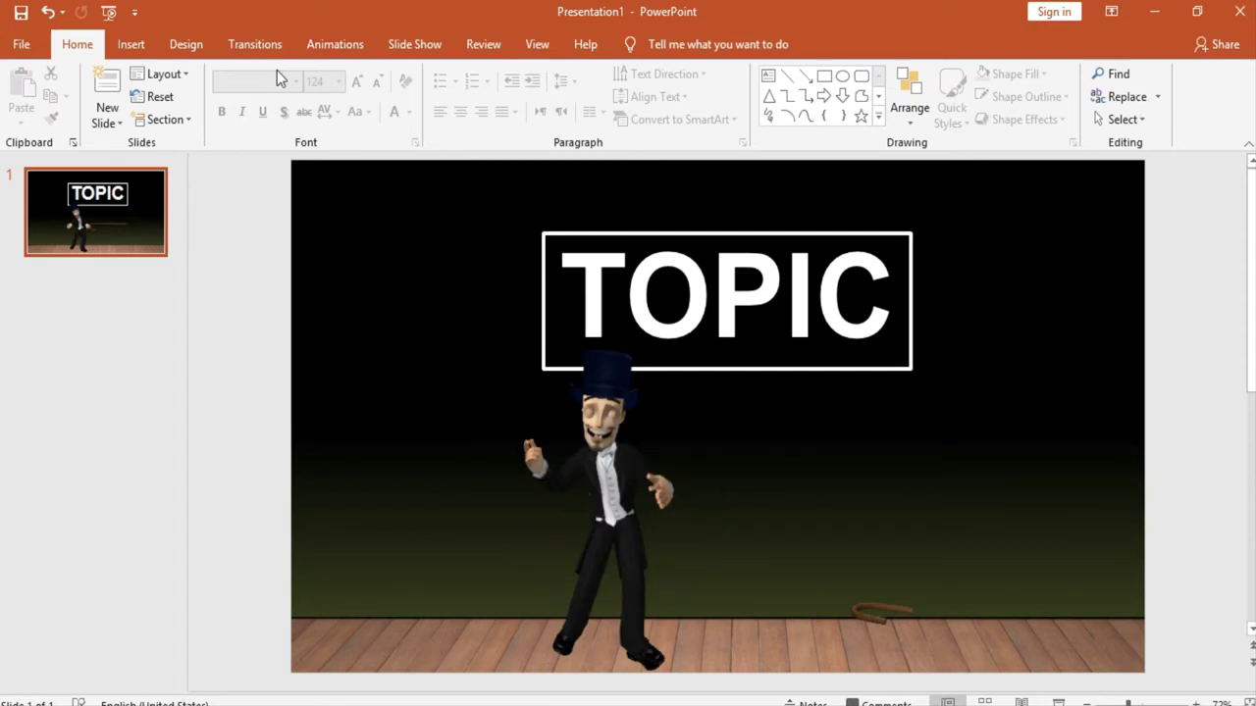
Step: Insert the EViews 10 image from D:\gifs and shrink it to 2.89 inches square
left_click(129, 47)
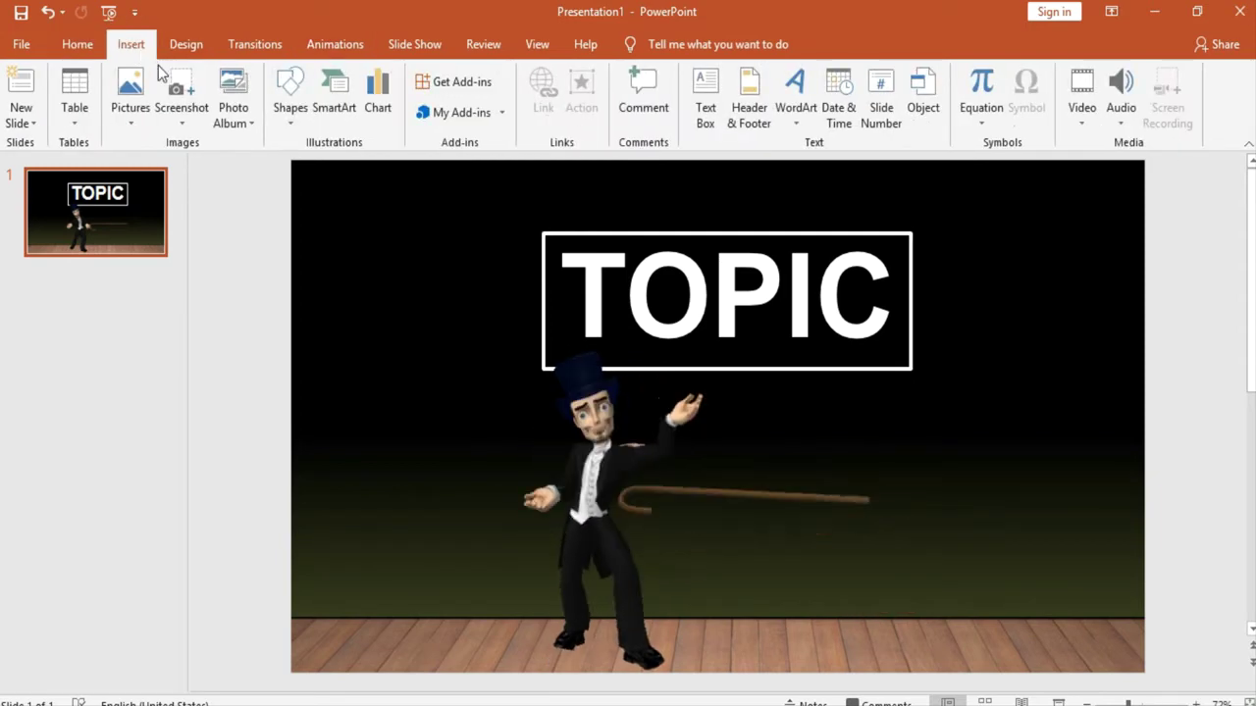
left_click(134, 127)
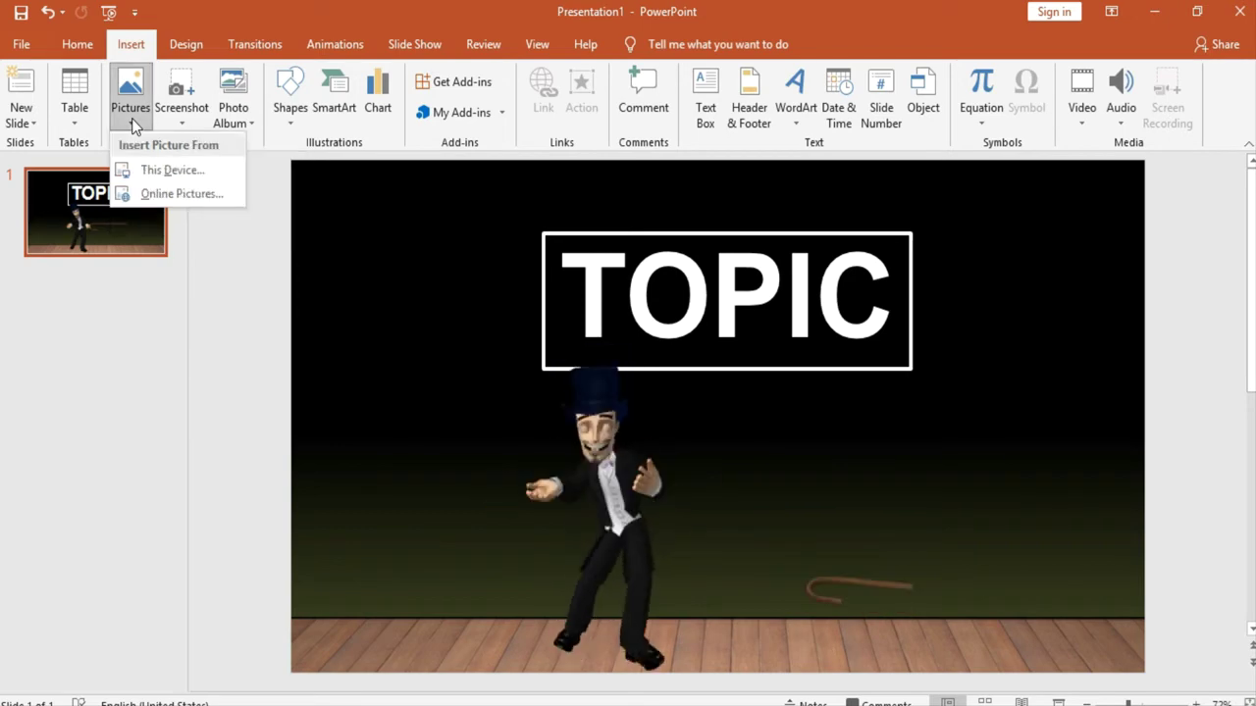
left_click(169, 170)
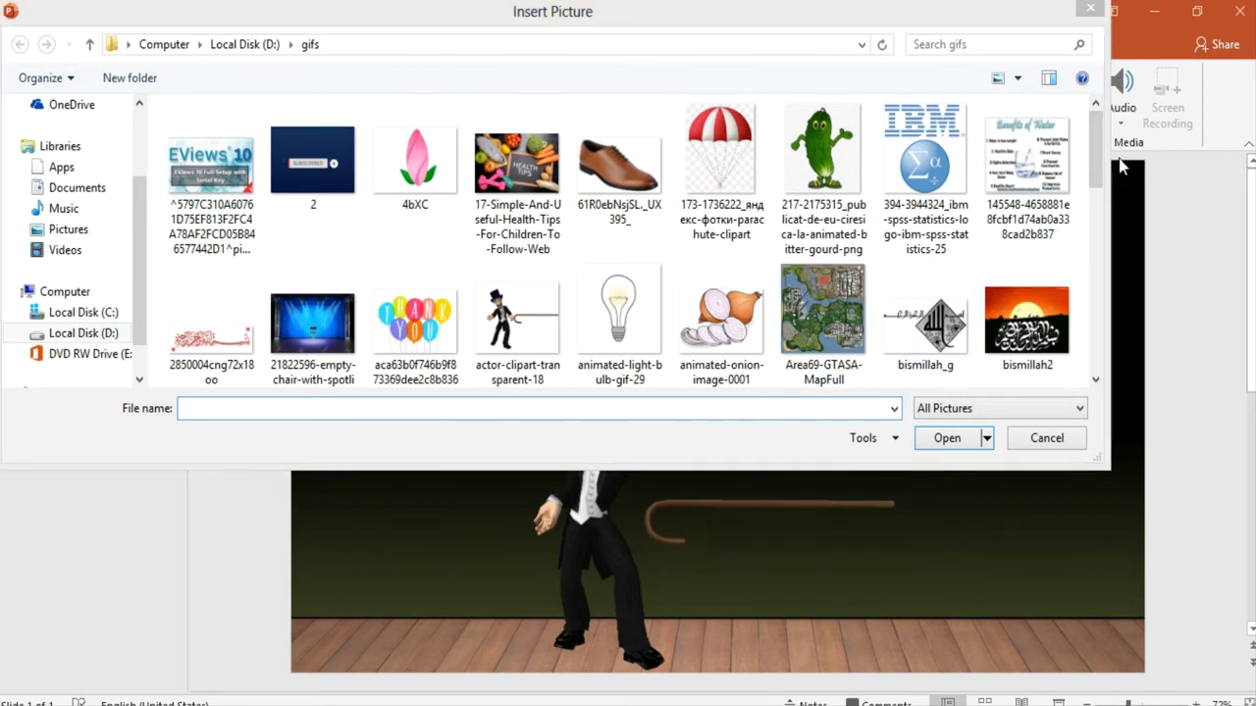
left_click_drag(1101, 155, 1100, 235)
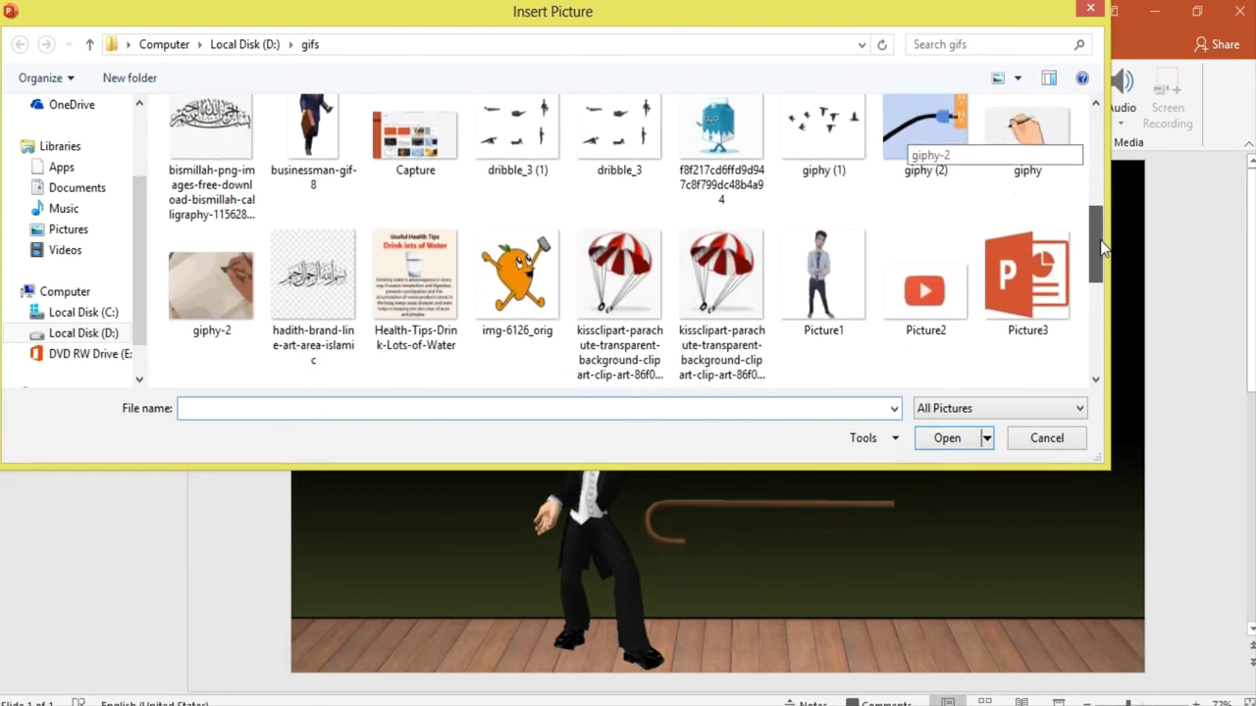
left_click_drag(1101, 236, 1106, 319)
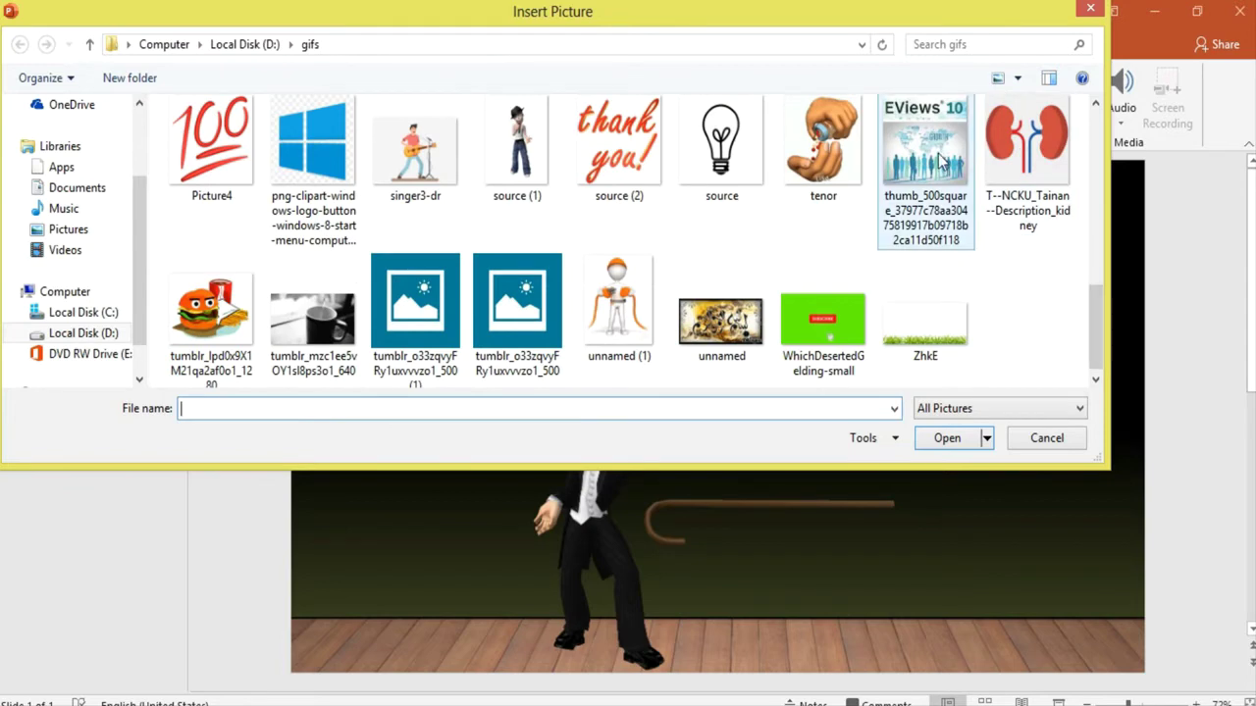
left_click(940, 162)
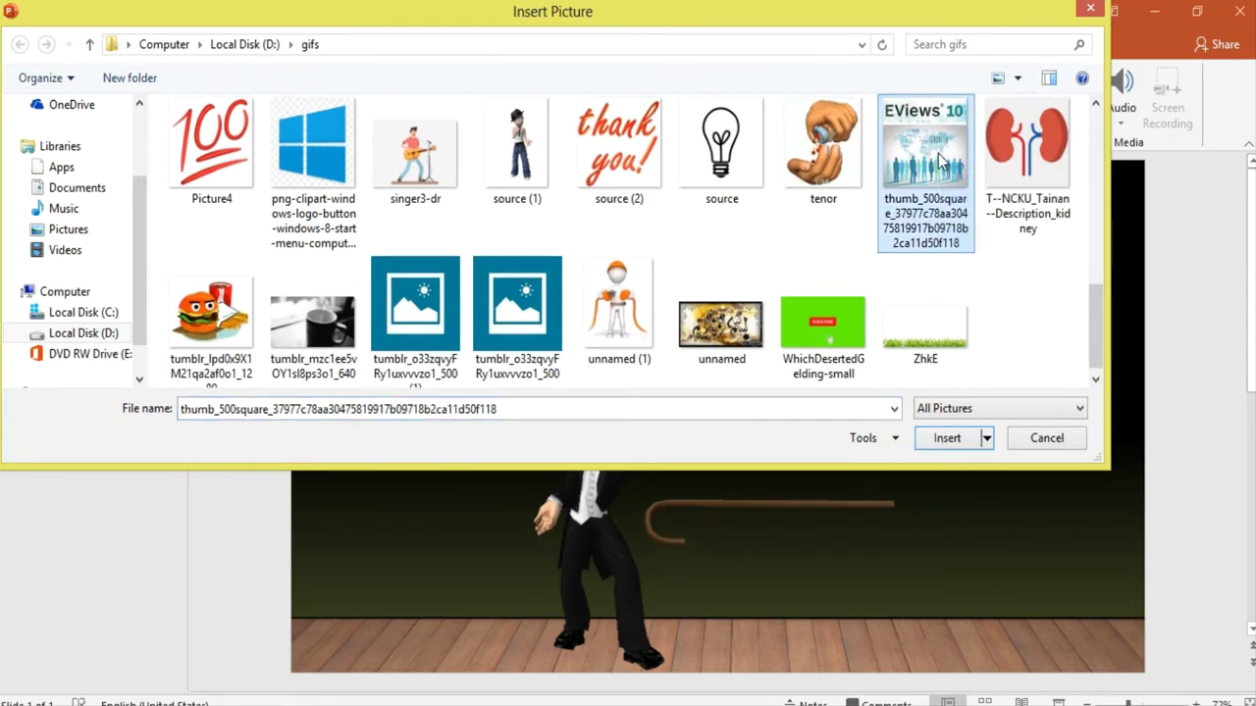
scroll(940, 162, "down", 1)
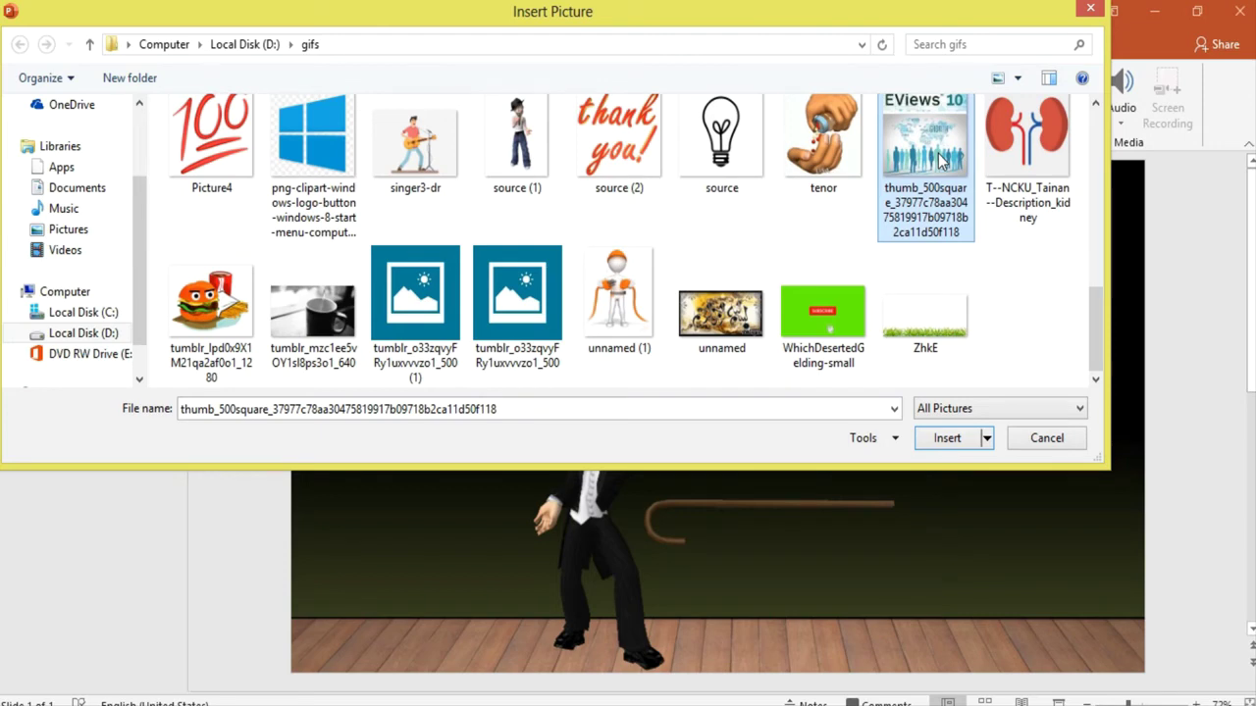
scroll(940, 160, "up", 2)
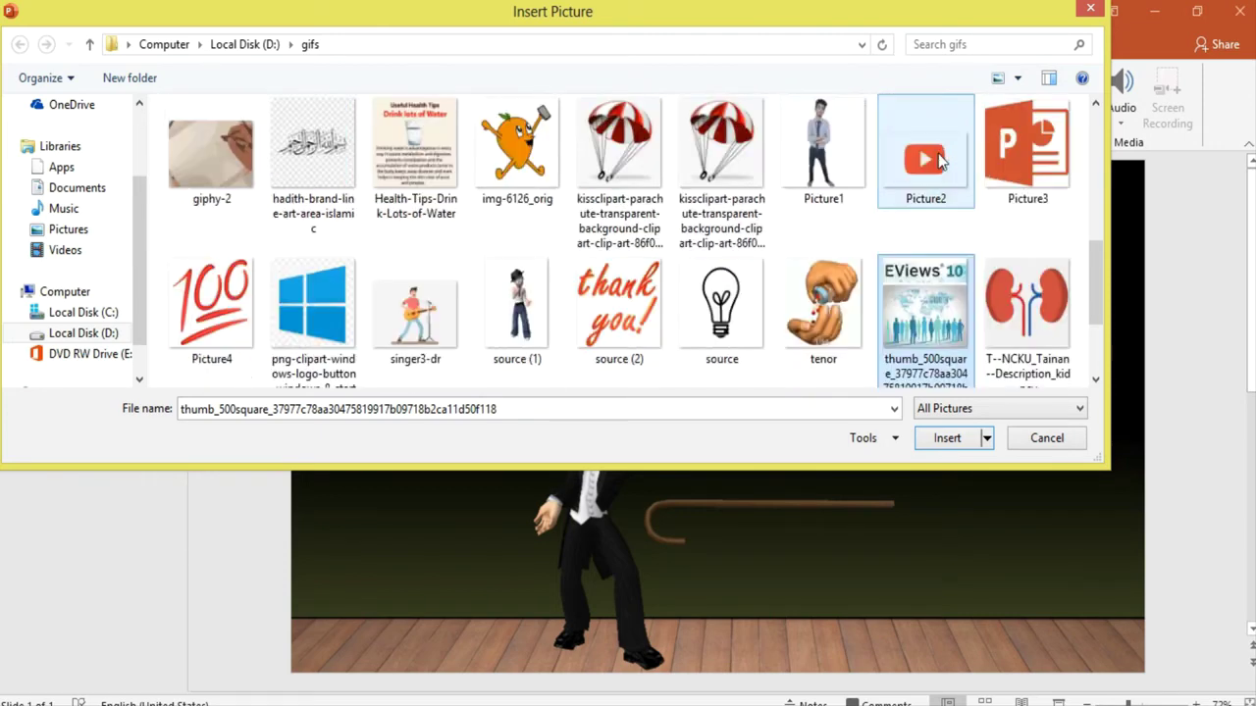
scroll(940, 160, "up", 2)
scroll(938, 153, "down", 1)
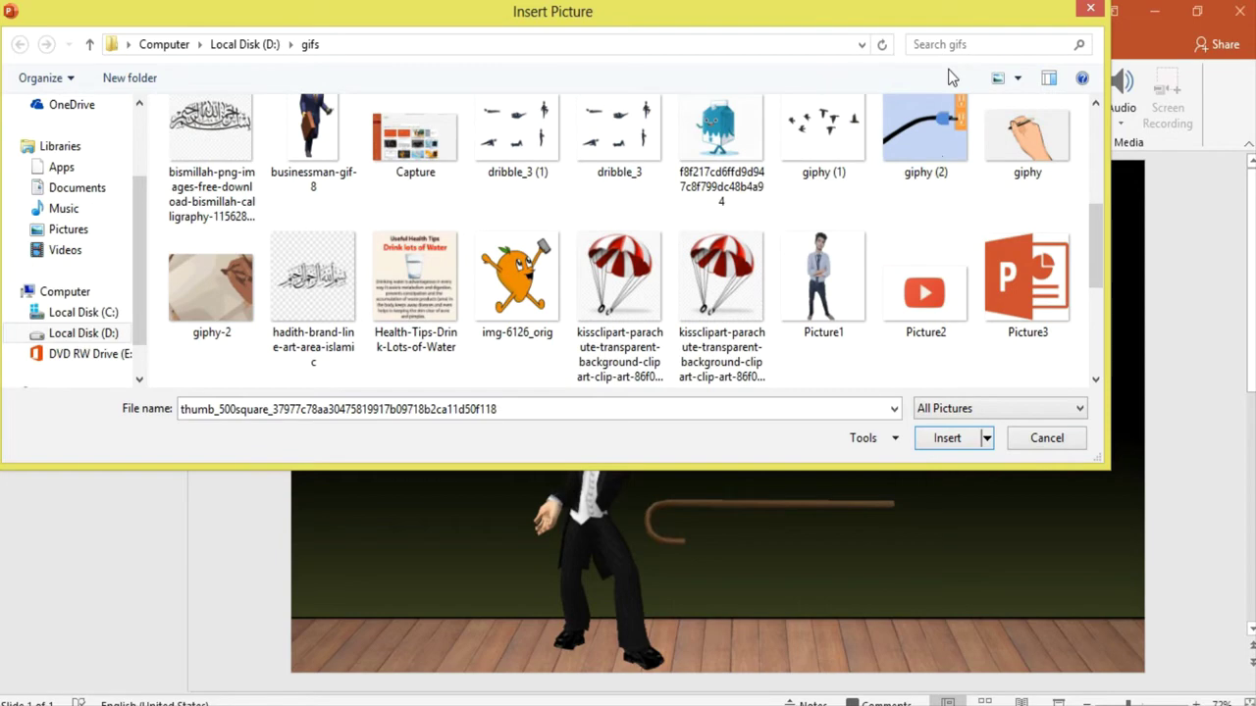
scroll(981, 245, "down", 2)
left_click(947, 437)
mouse_move(941, 179)
left_mouse_down()
mouse_move(681, 456)
mouse_move(1044, 471)
mouse_move(1015, 469)
left_mouse_up()
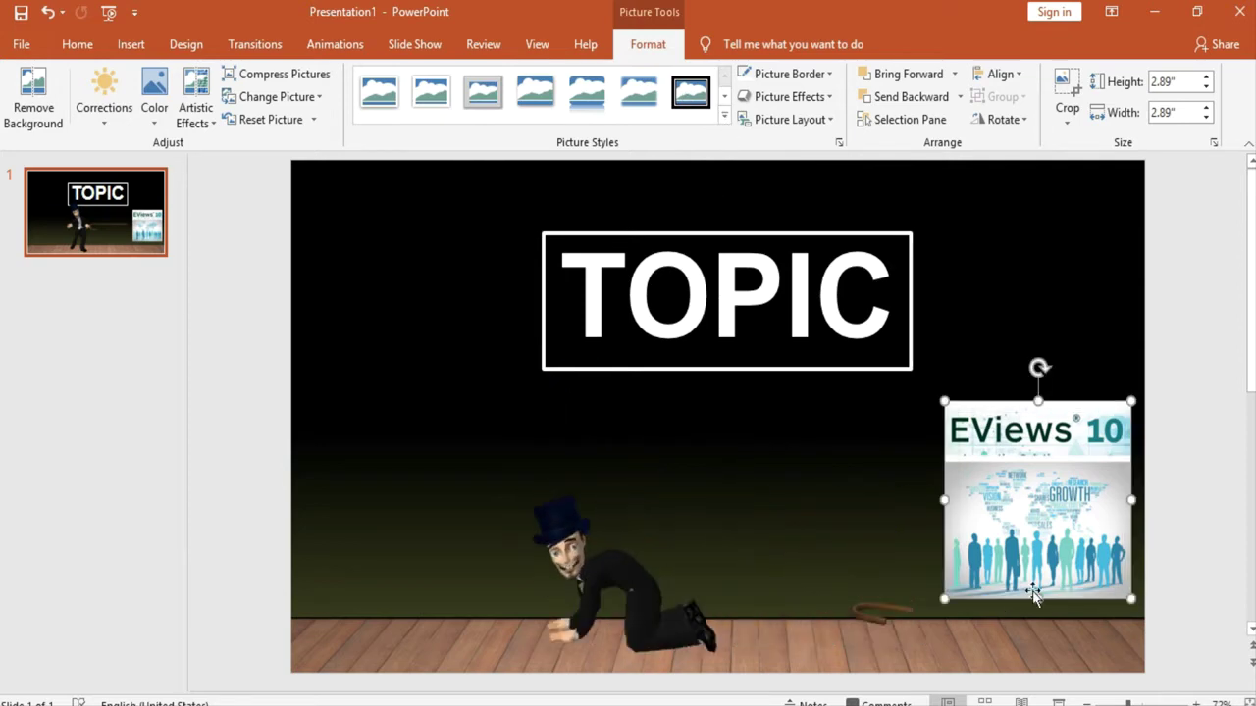
Step: Place the EViews picture at the lower right and give it a perspective shadow
left_click_drag(1046, 509, 1048, 562)
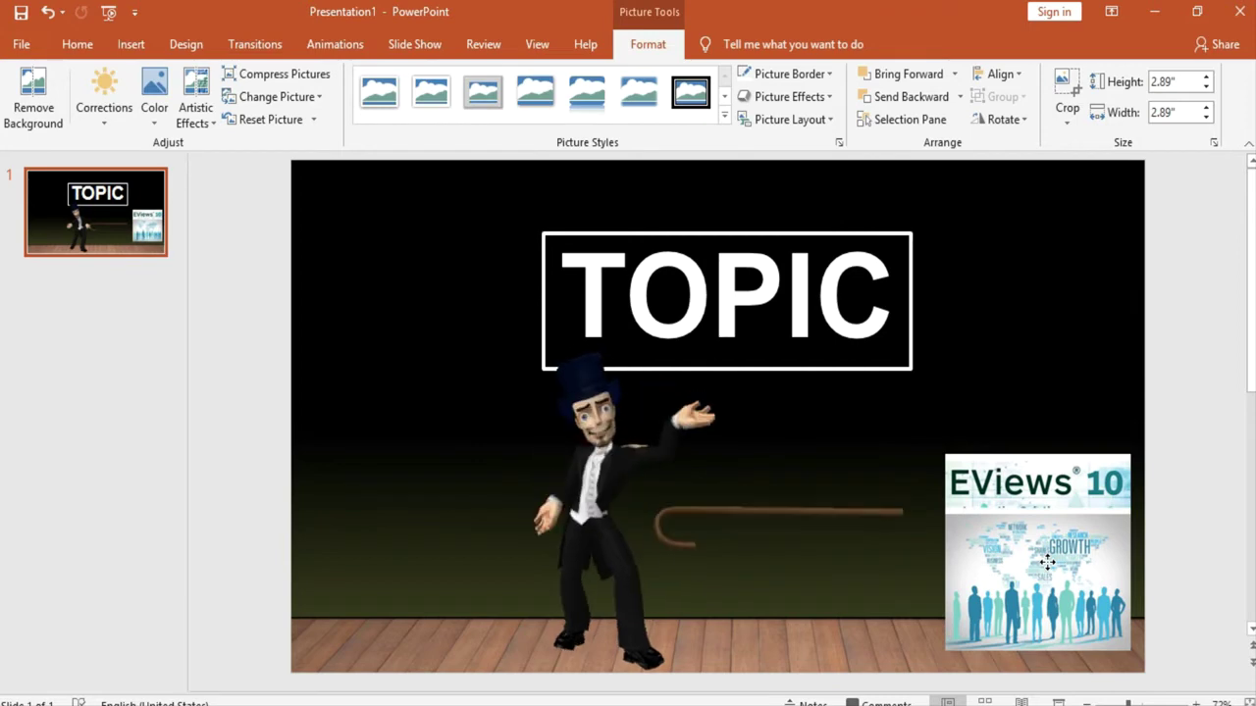
left_click_drag(1048, 561, 1049, 552)
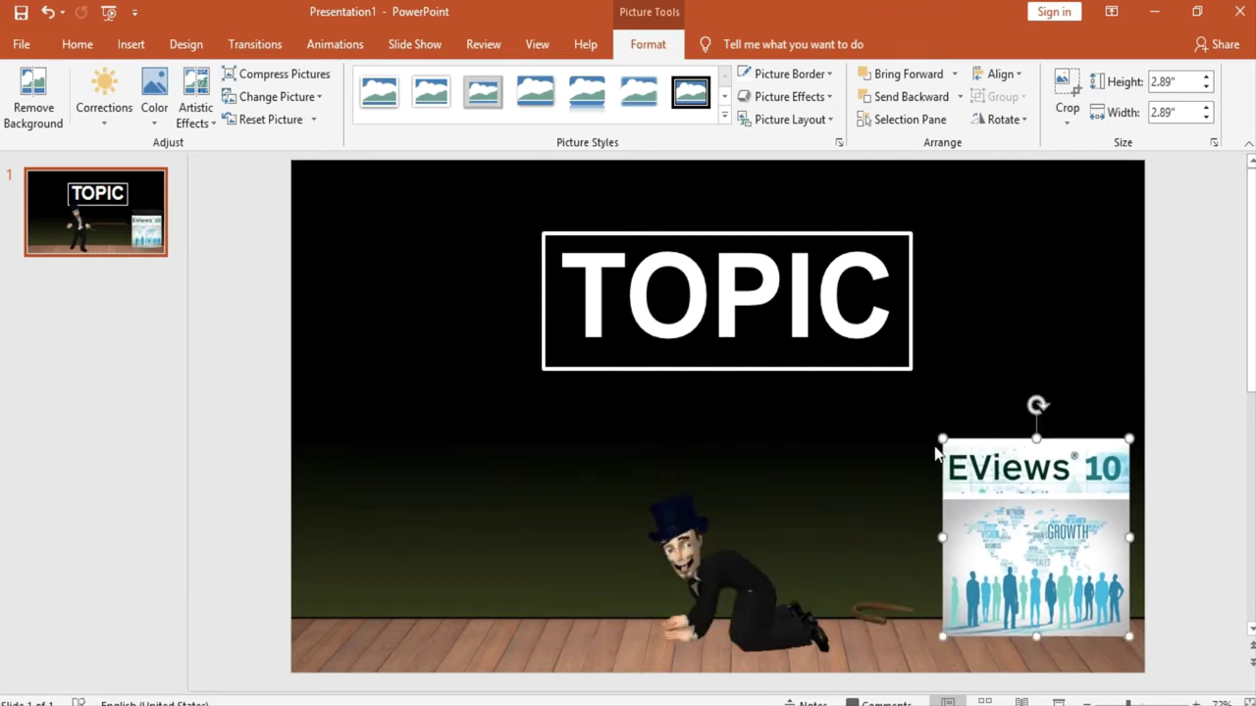
left_click(827, 98)
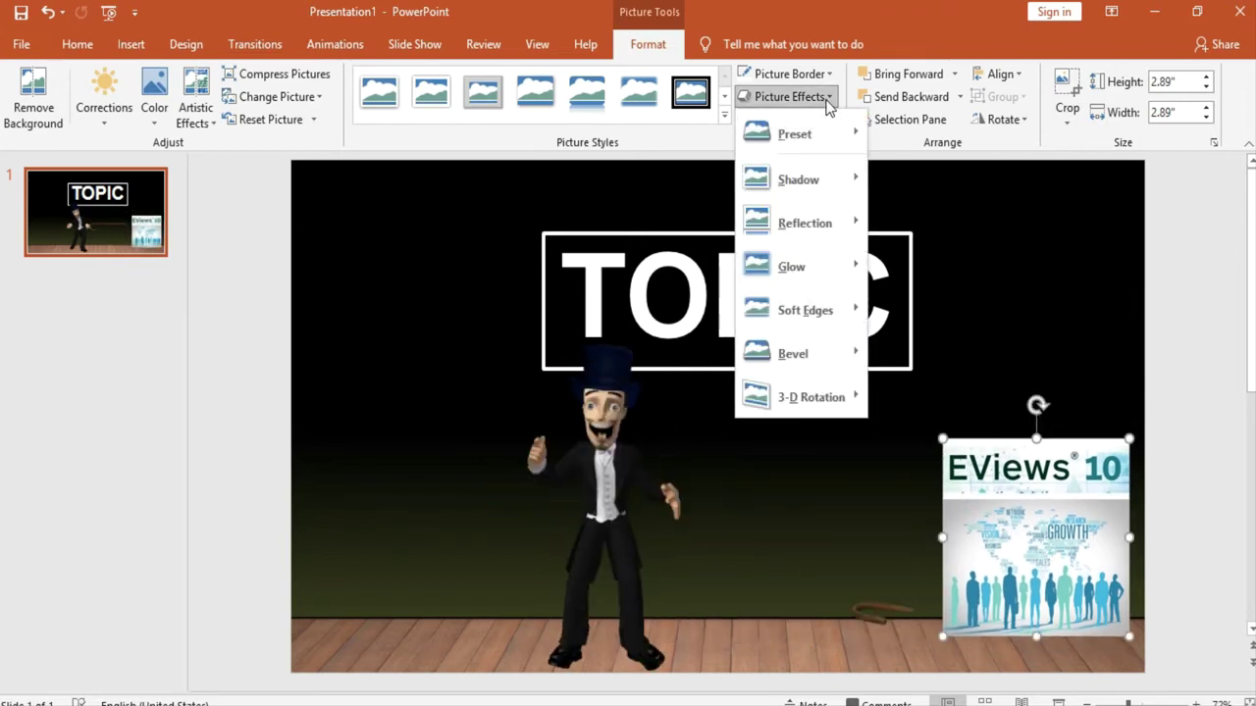
mouse_move(829, 179)
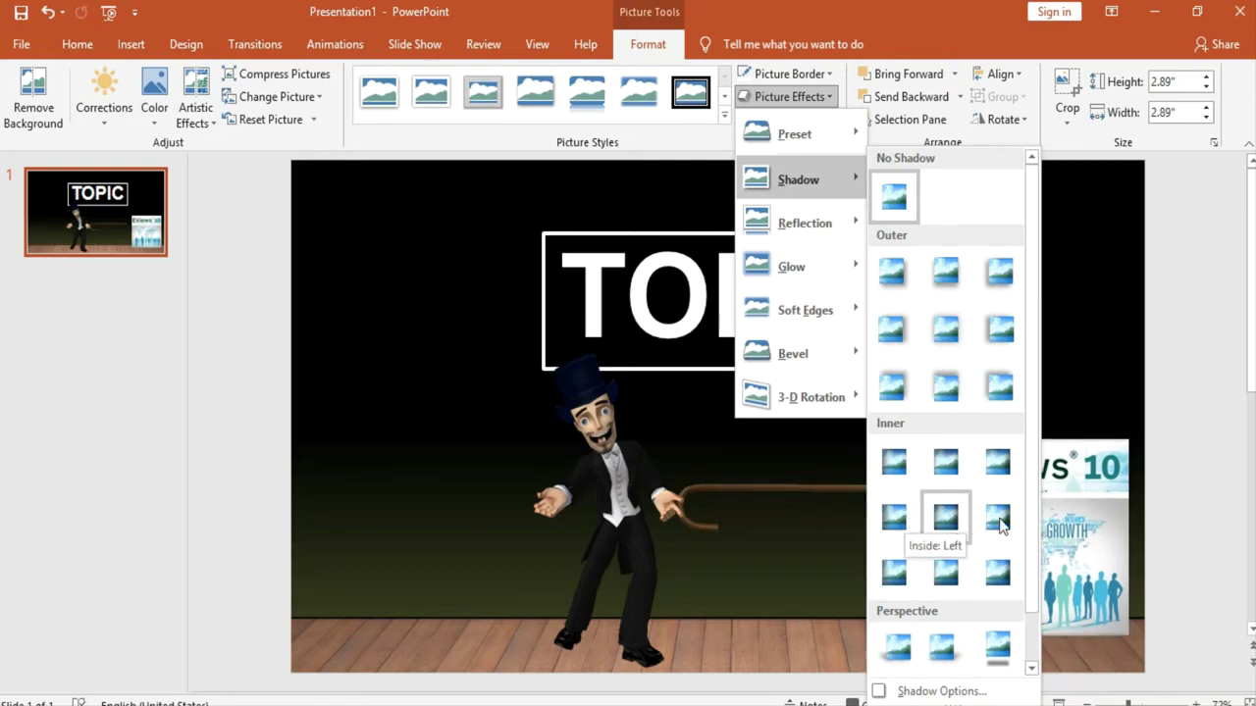
left_click(1013, 647)
left_click_drag(1055, 572, 1051, 566)
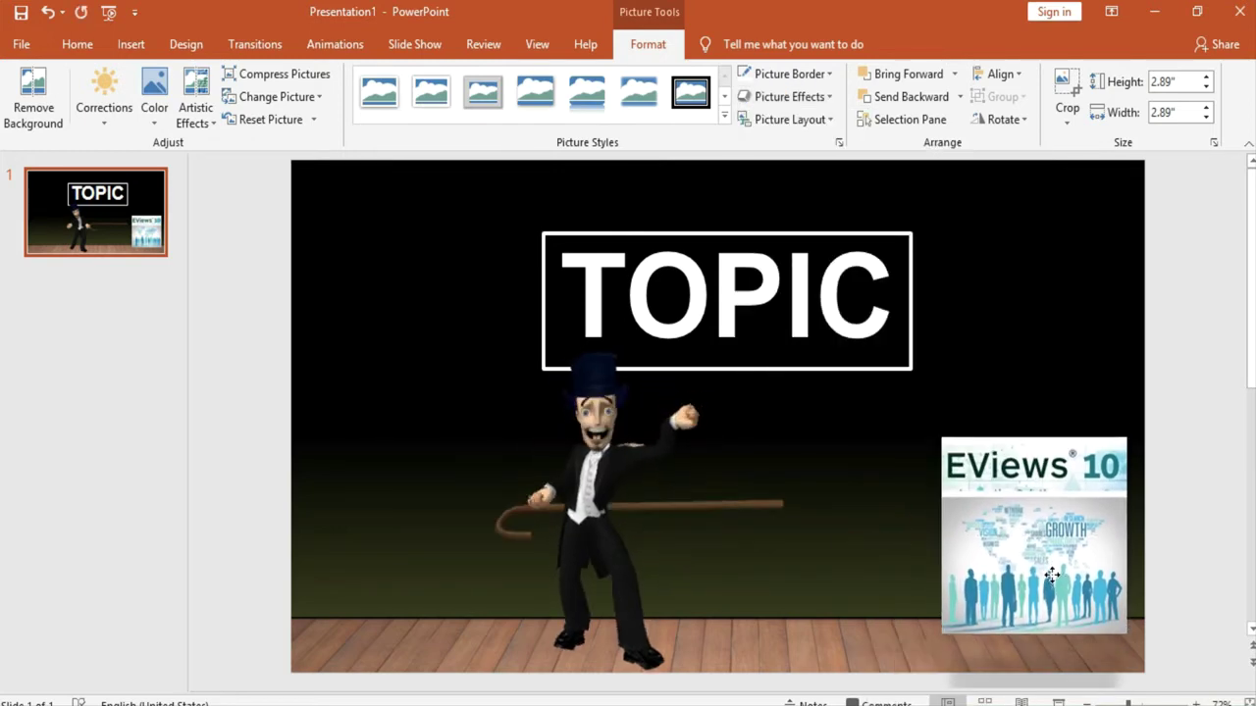
left_click_drag(1051, 566, 1049, 580)
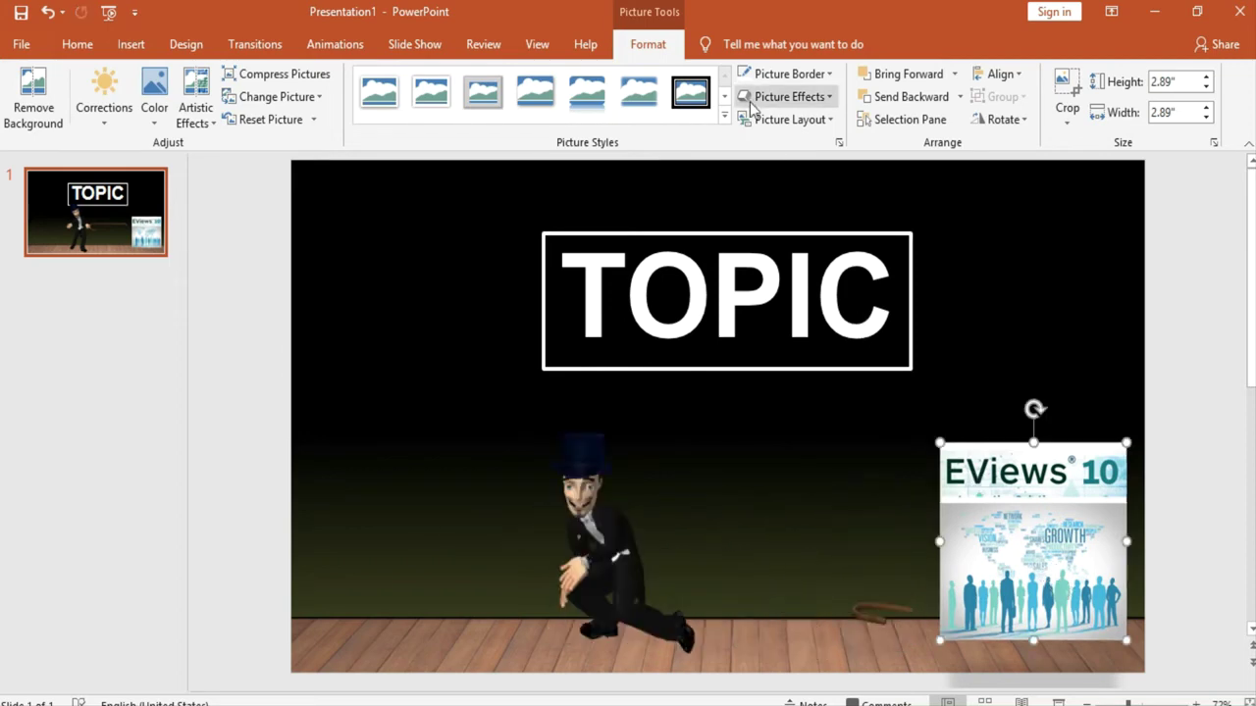
Step: Try a Parallel 3-D rotation on the EViews picture, then undo it
left_click(790, 96)
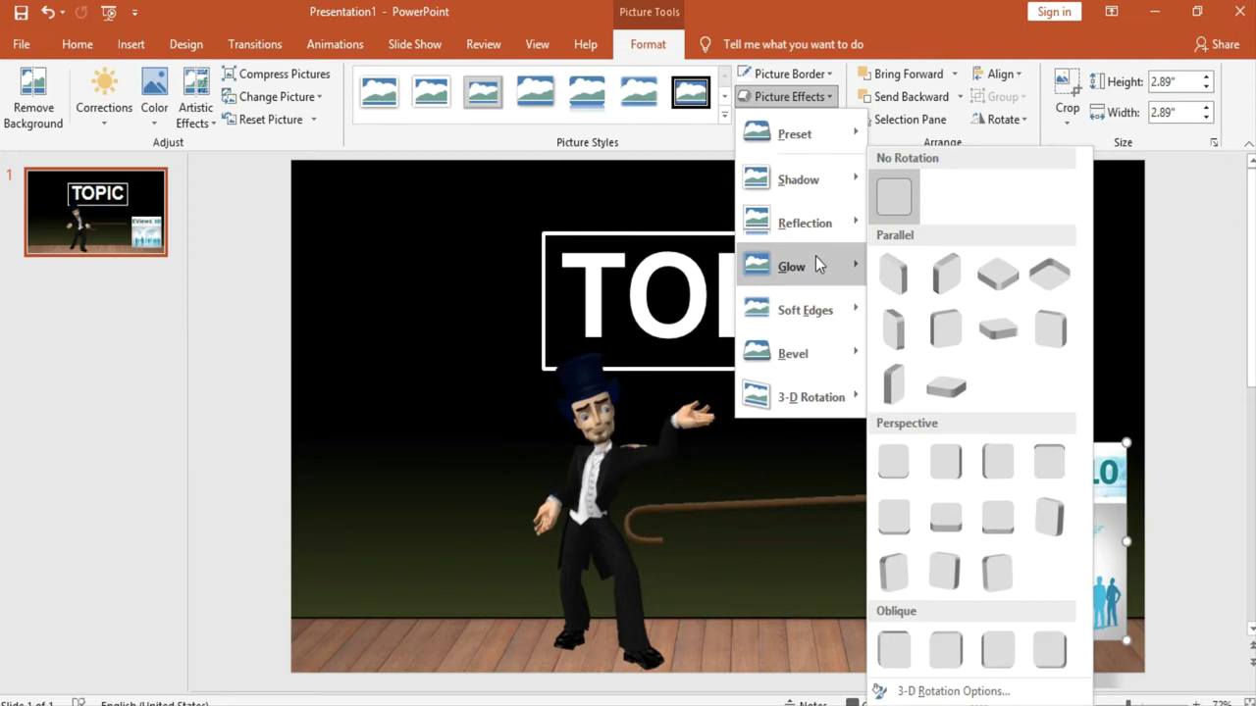
key("Escape")
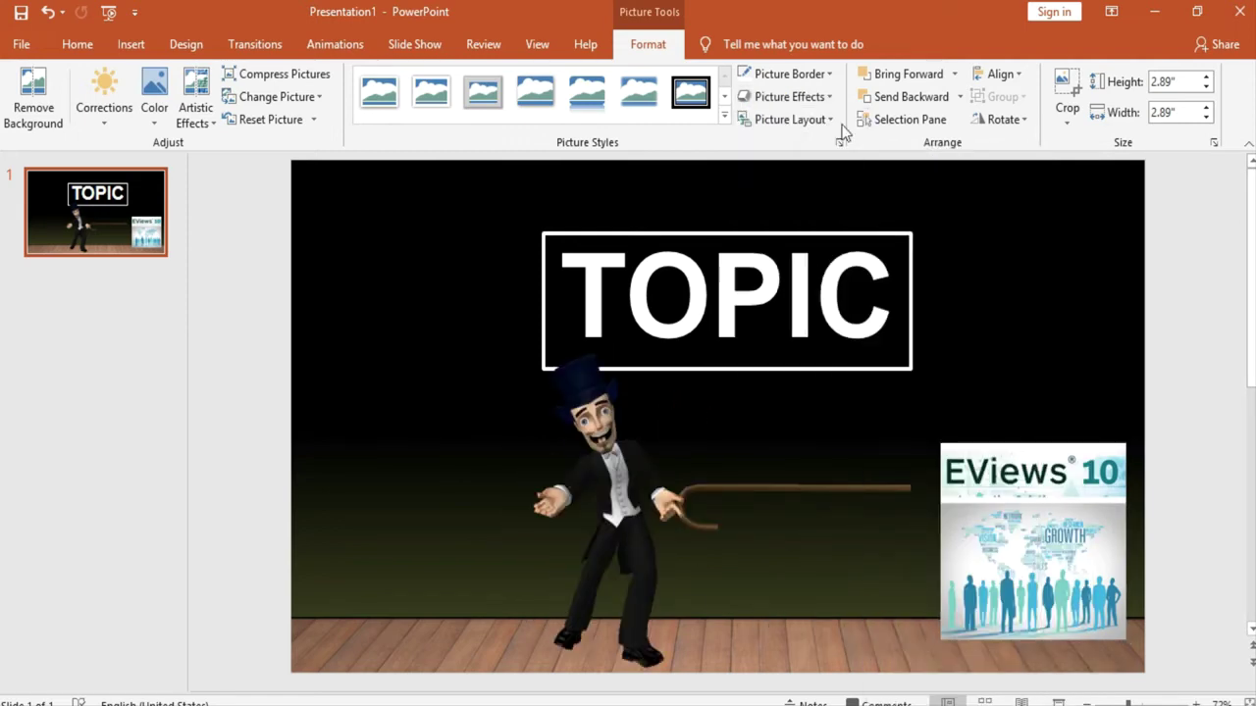
left_click(785, 96)
mouse_move(849, 396)
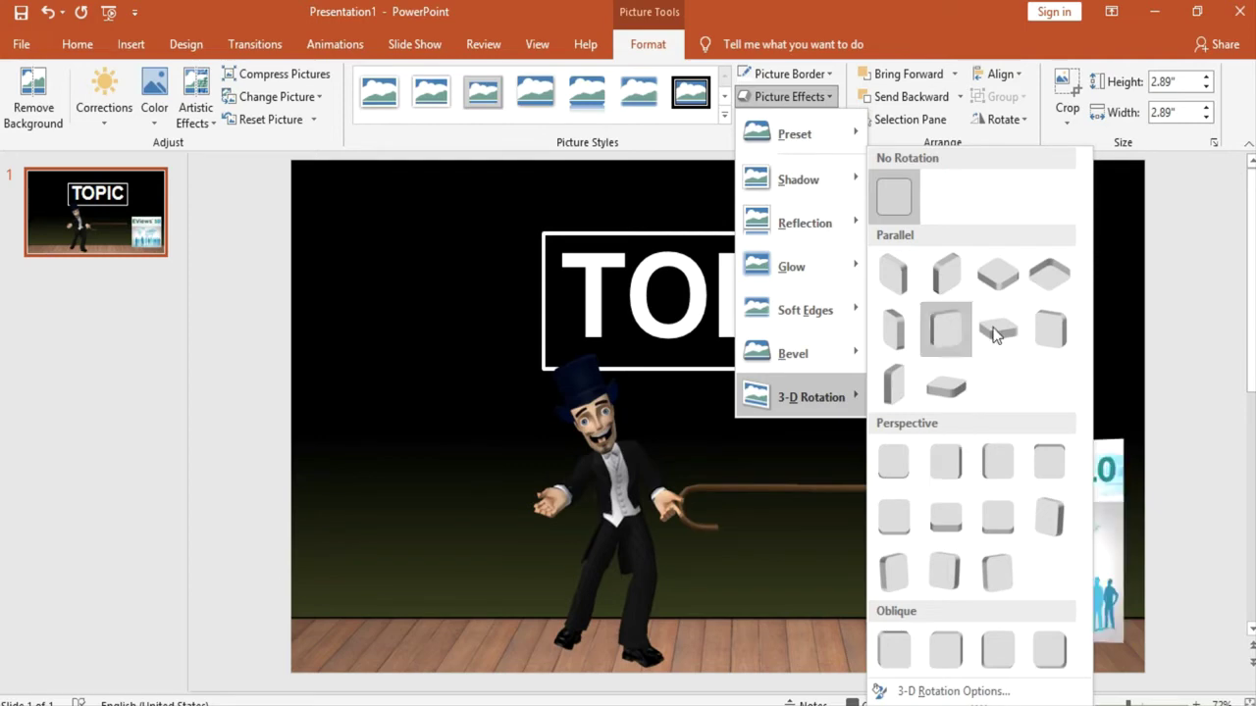
left_click(1044, 335)
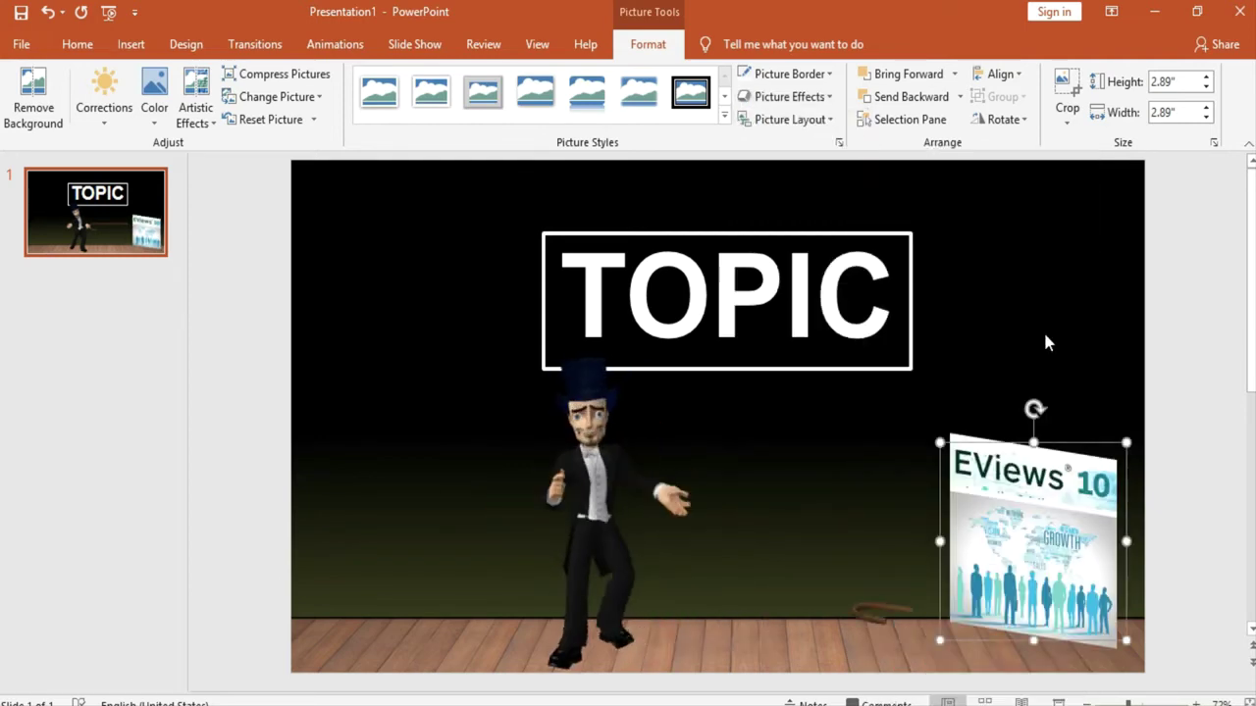
key("ctrl+z")
left_click(995, 333)
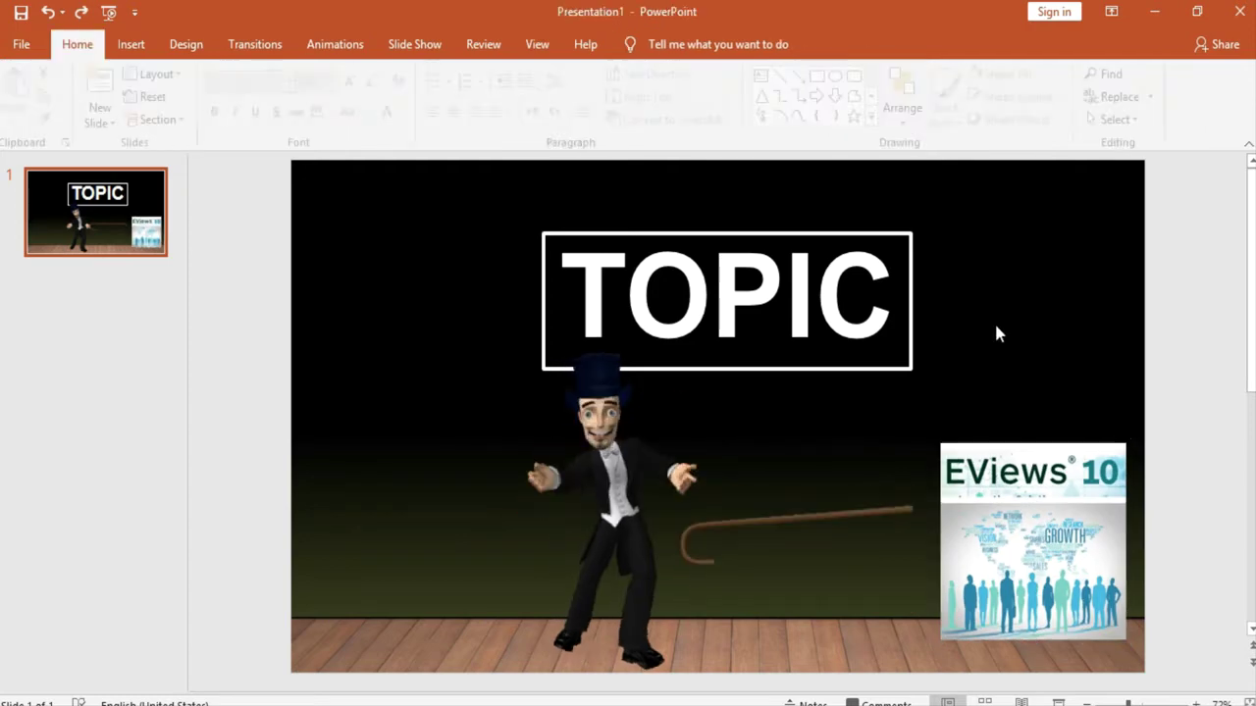
Step: Select the EViews picture and animated magician, then deselect the dancer video
left_click(1037, 526)
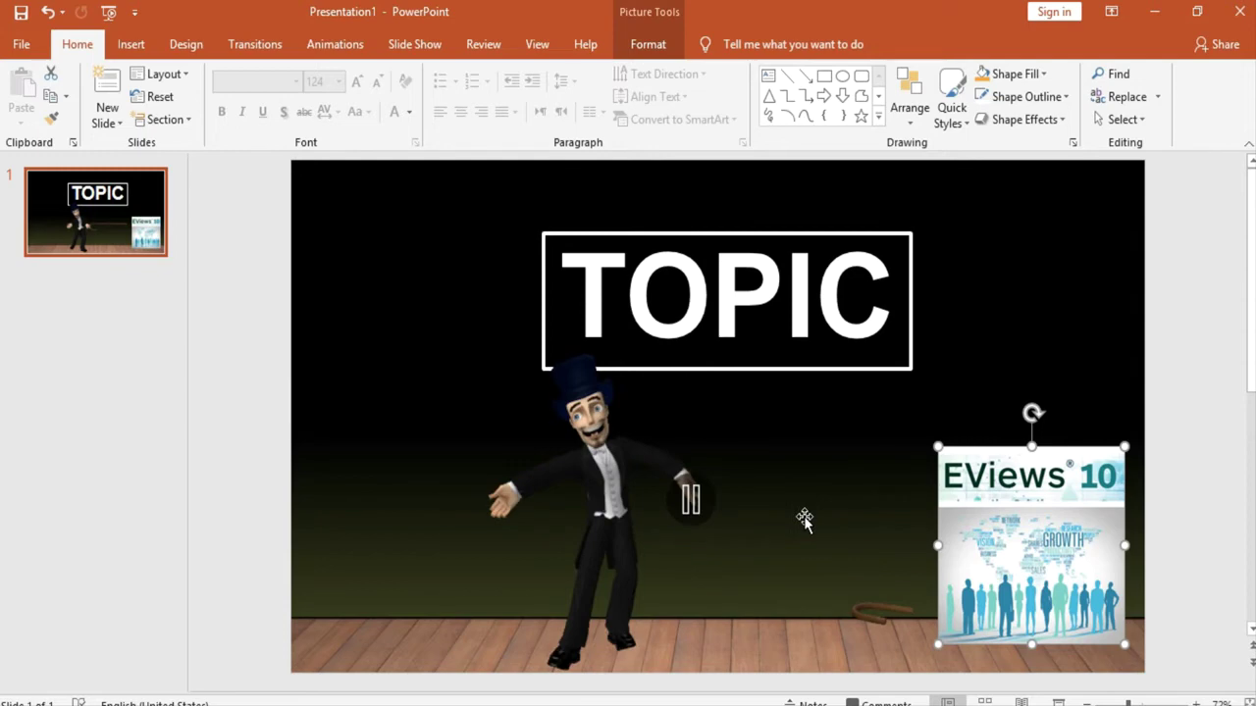
left_click(579, 495)
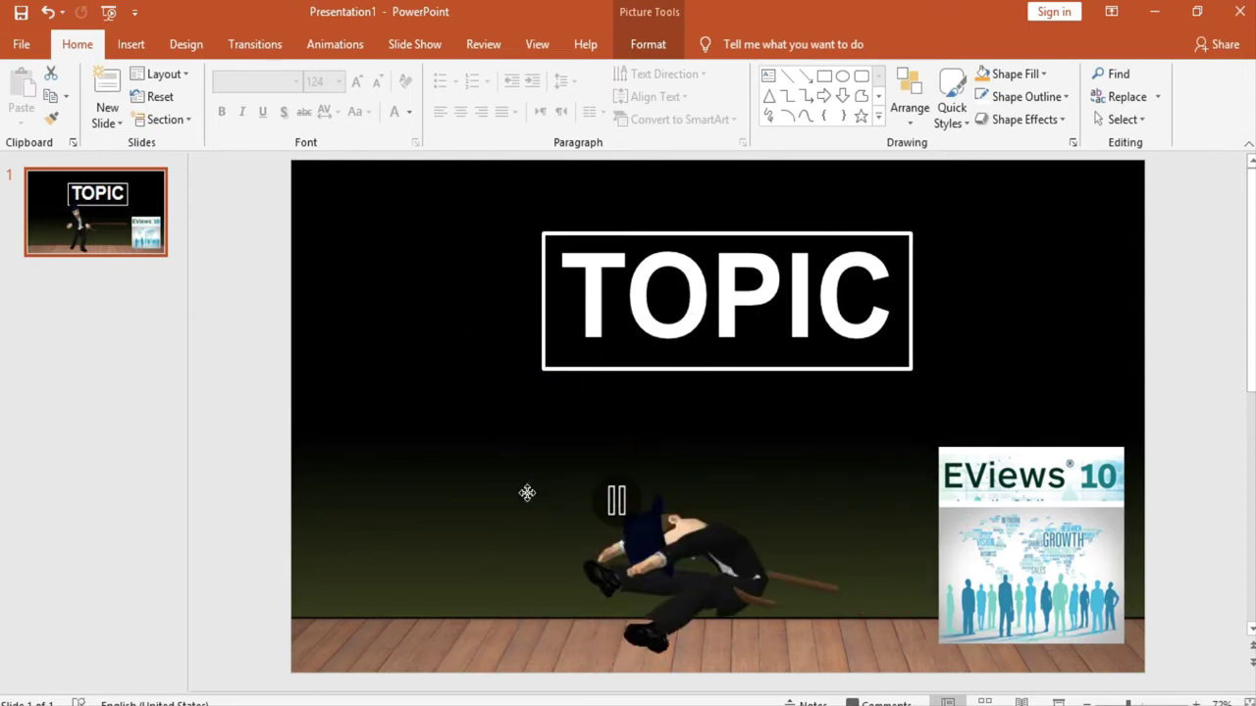
left_click(526, 494)
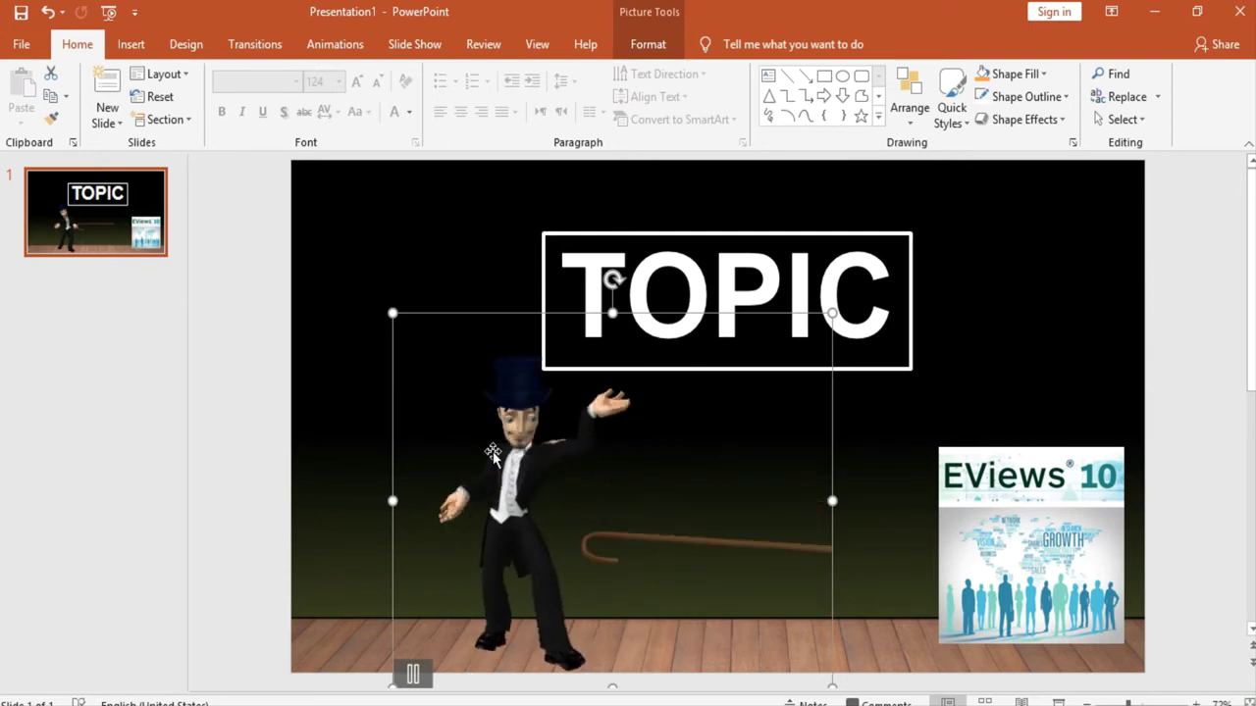
left_click(432, 276)
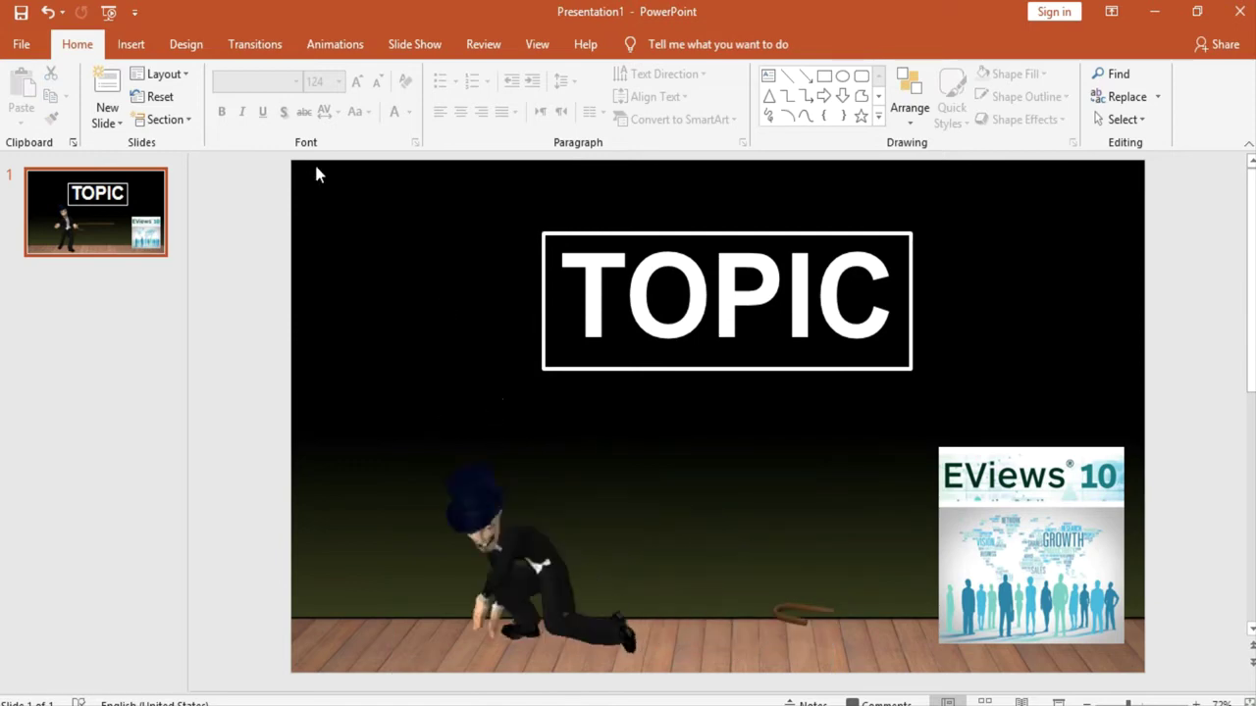
Step: Move through the Insert and Design ribbons to the slide transition settings
left_click(131, 44)
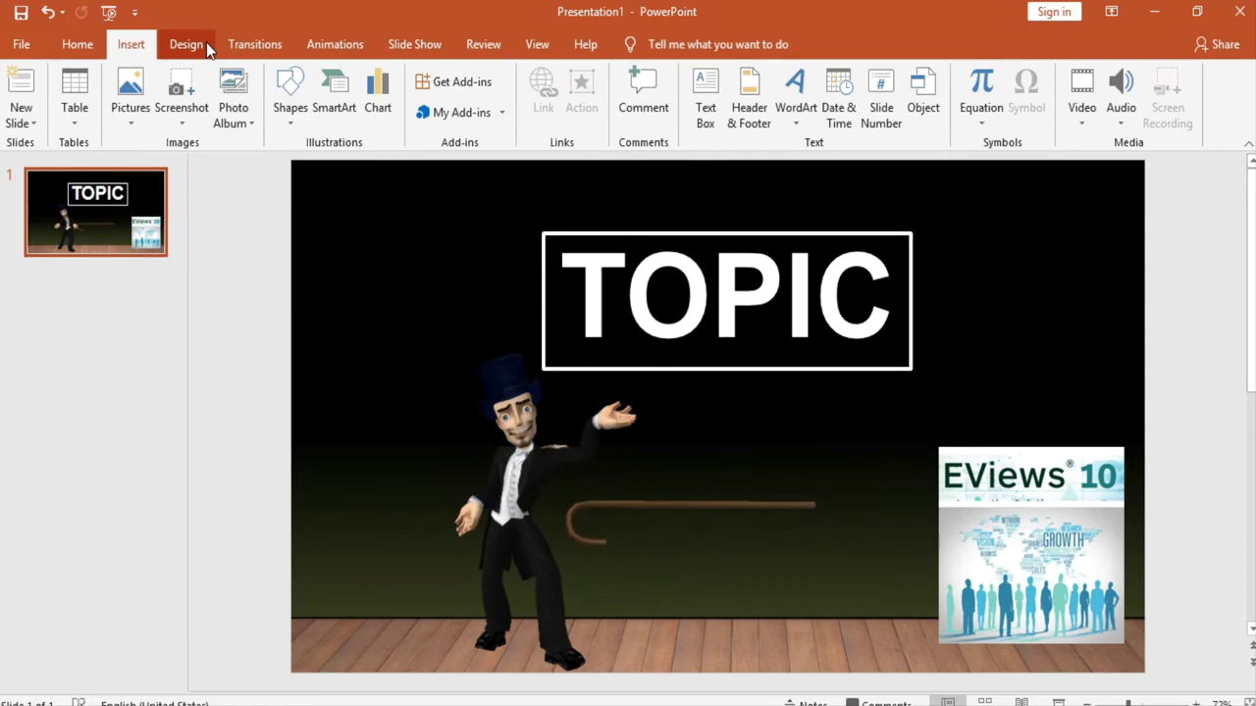
left_click(205, 43)
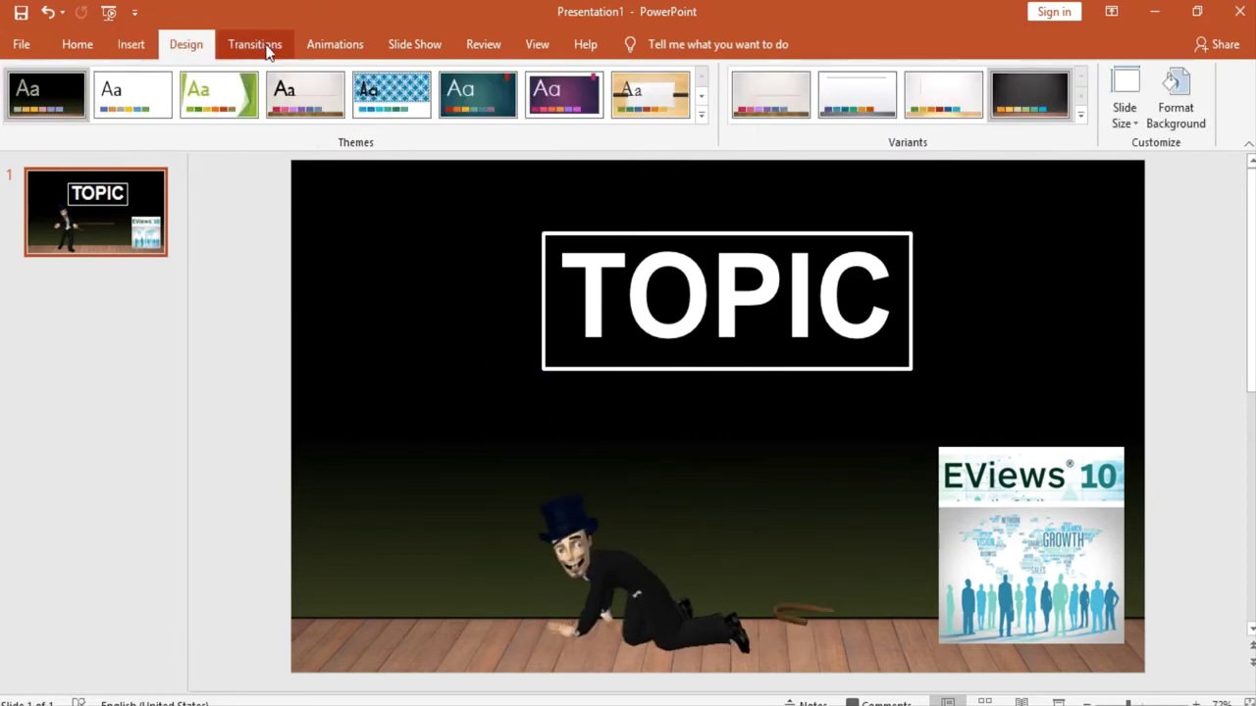
left_click(255, 44)
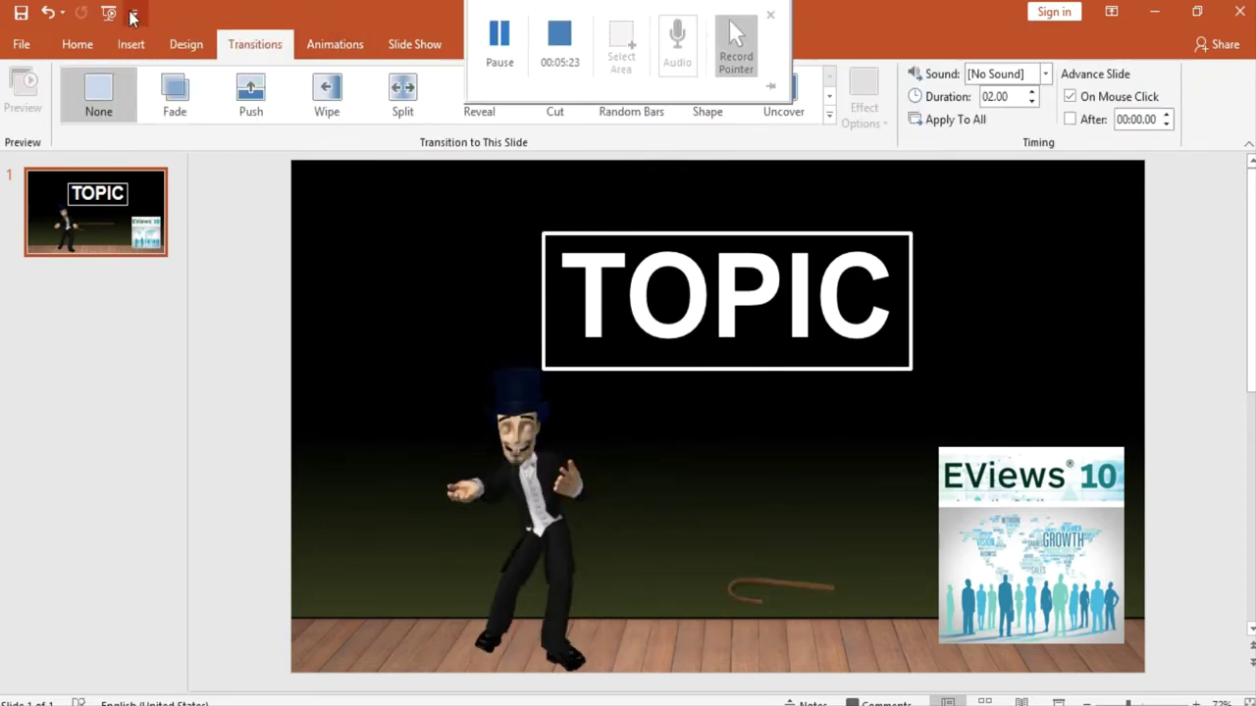
Step: Apply the Curtains transition (06.00 s) to the stage slide and select the TOPIC text box
left_click(829, 114)
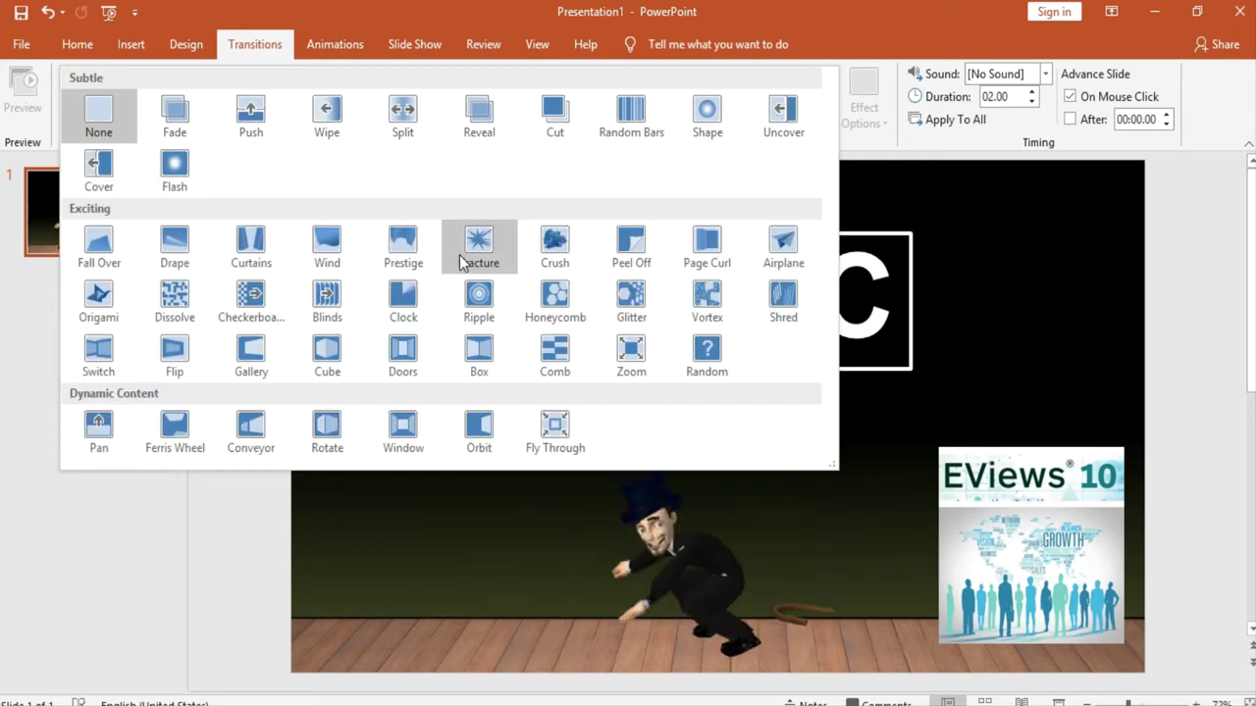
left_click(251, 245)
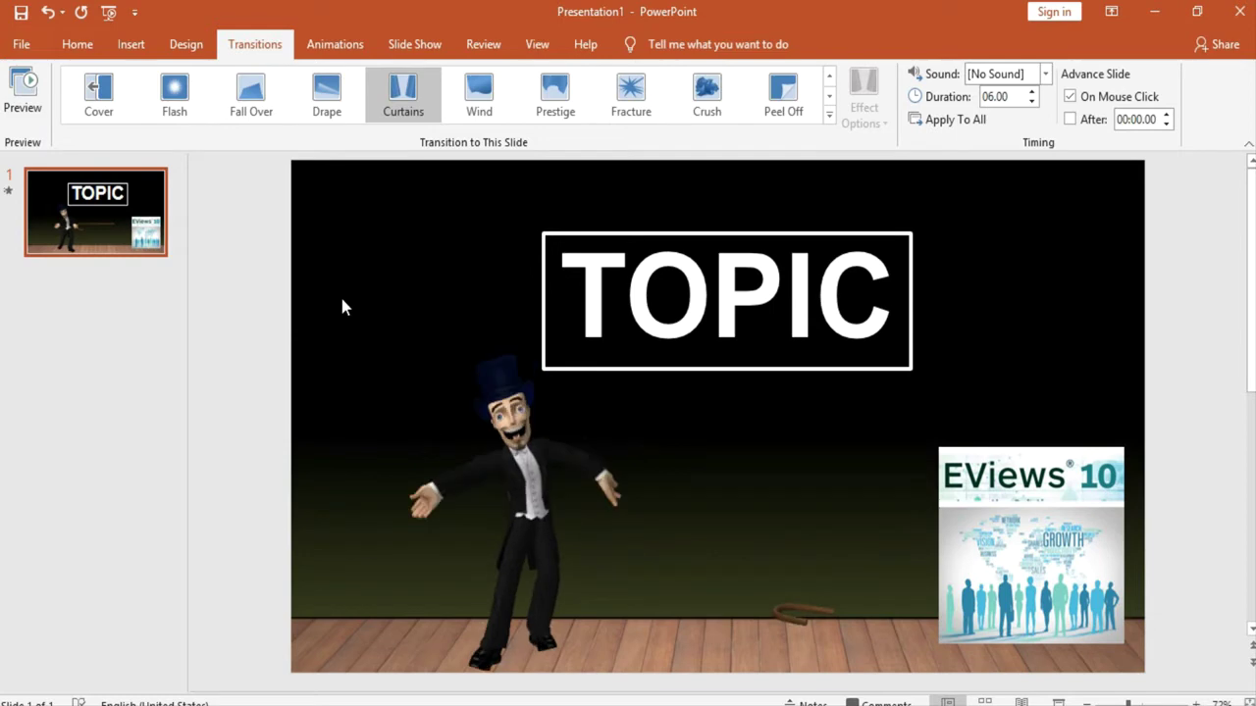
left_click(325, 47)
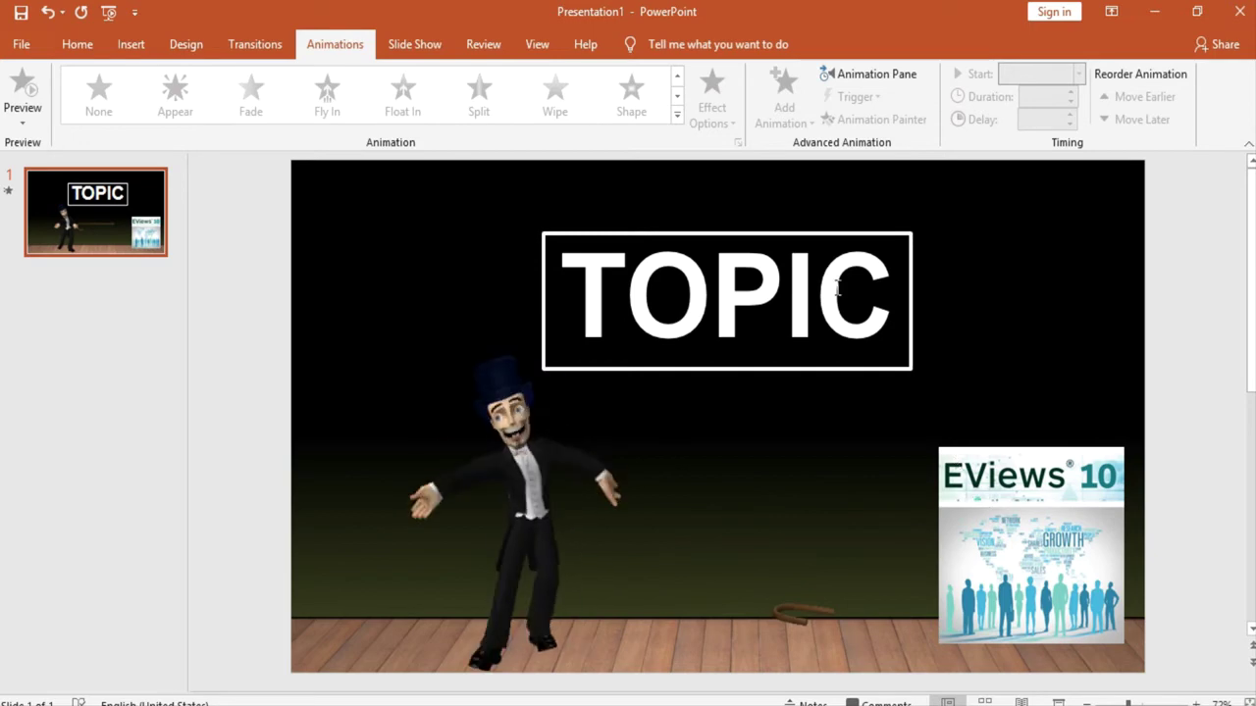
left_click(782, 233)
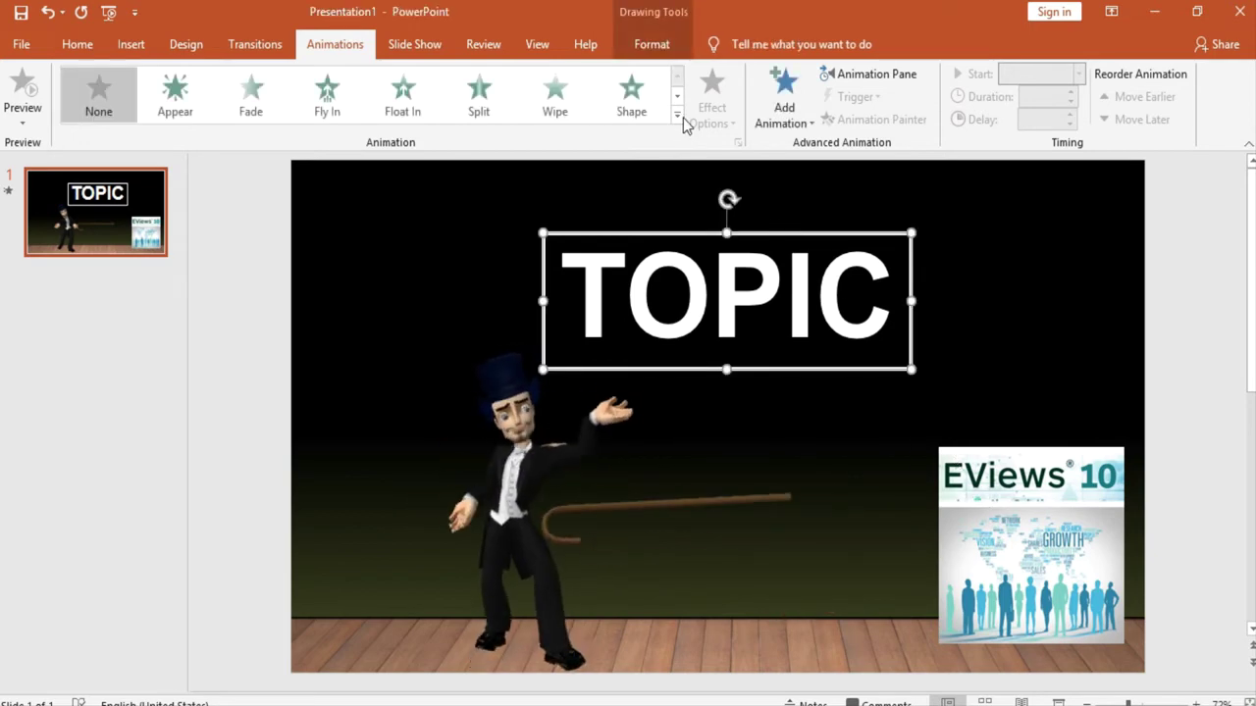
Step: Give the TOPIC text box a Drop entrance effect from More Entrance Effects
left_click(677, 115)
scroll(491, 471, "down", 1)
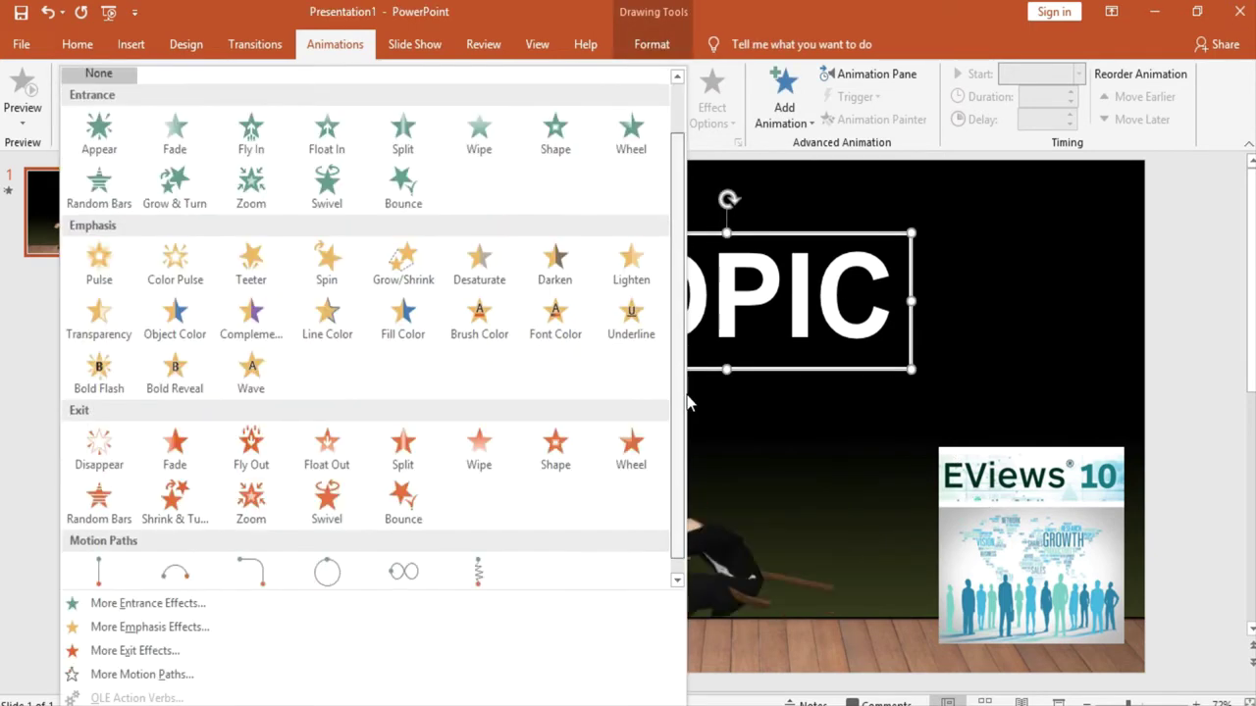
left_click(358, 613)
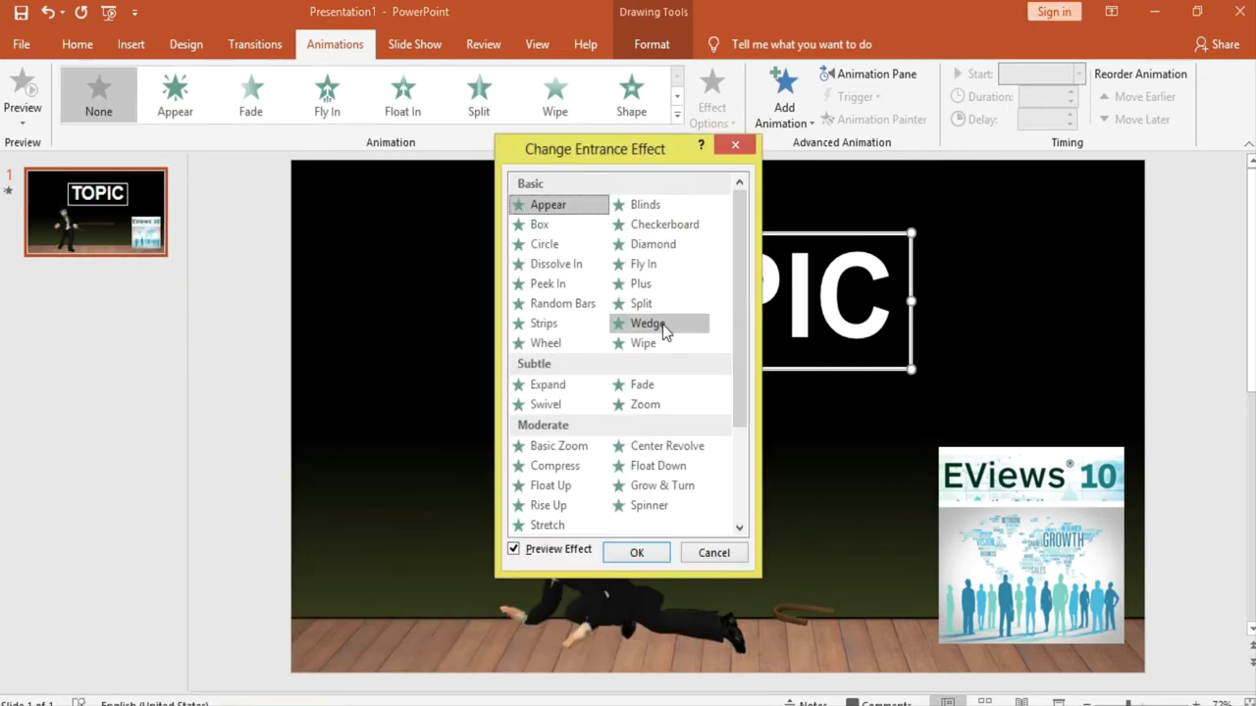
scroll(741, 321, "down", 1)
scroll(741, 321, "down", 2)
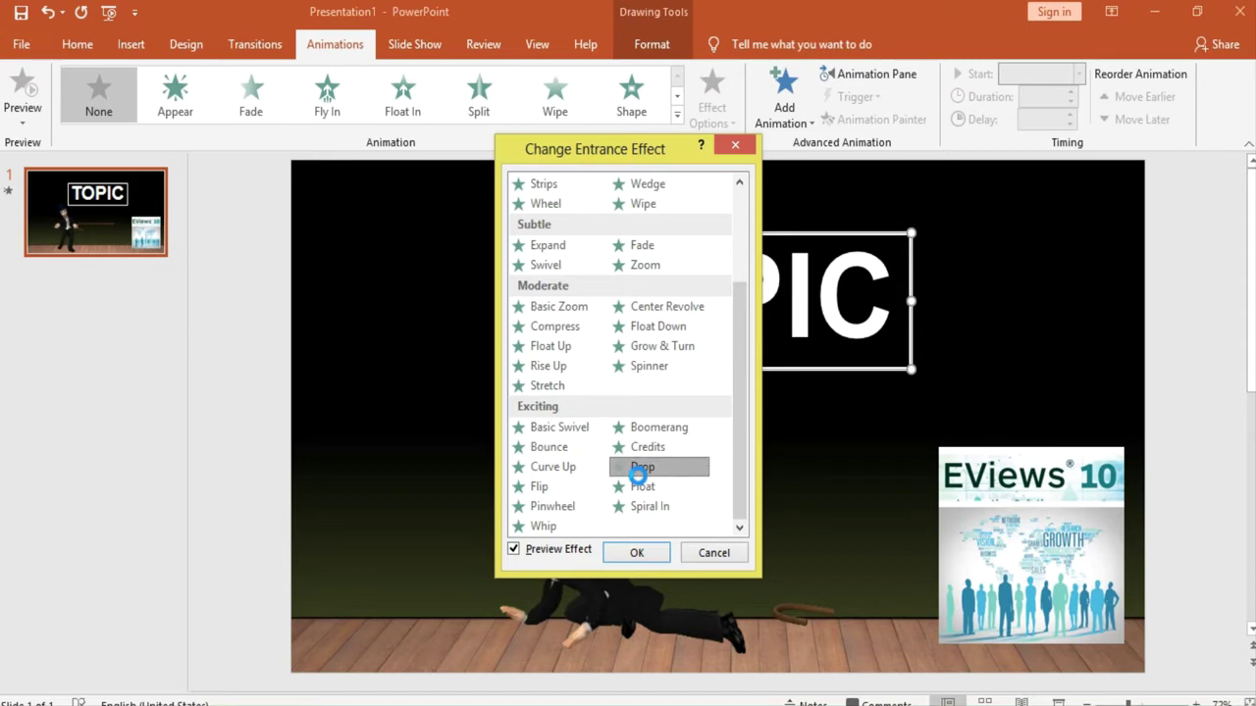
left_click(636, 553)
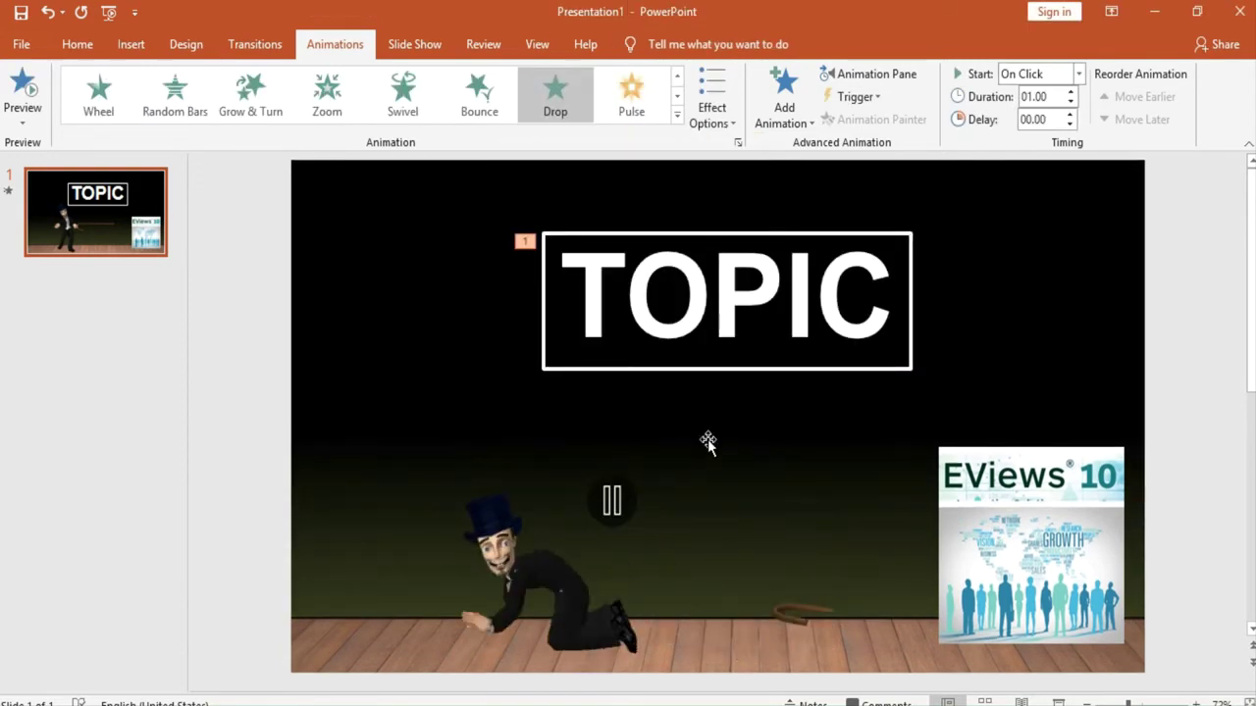
Step: Give the EViews picture a Teeter emphasis animation
left_click(1001, 515)
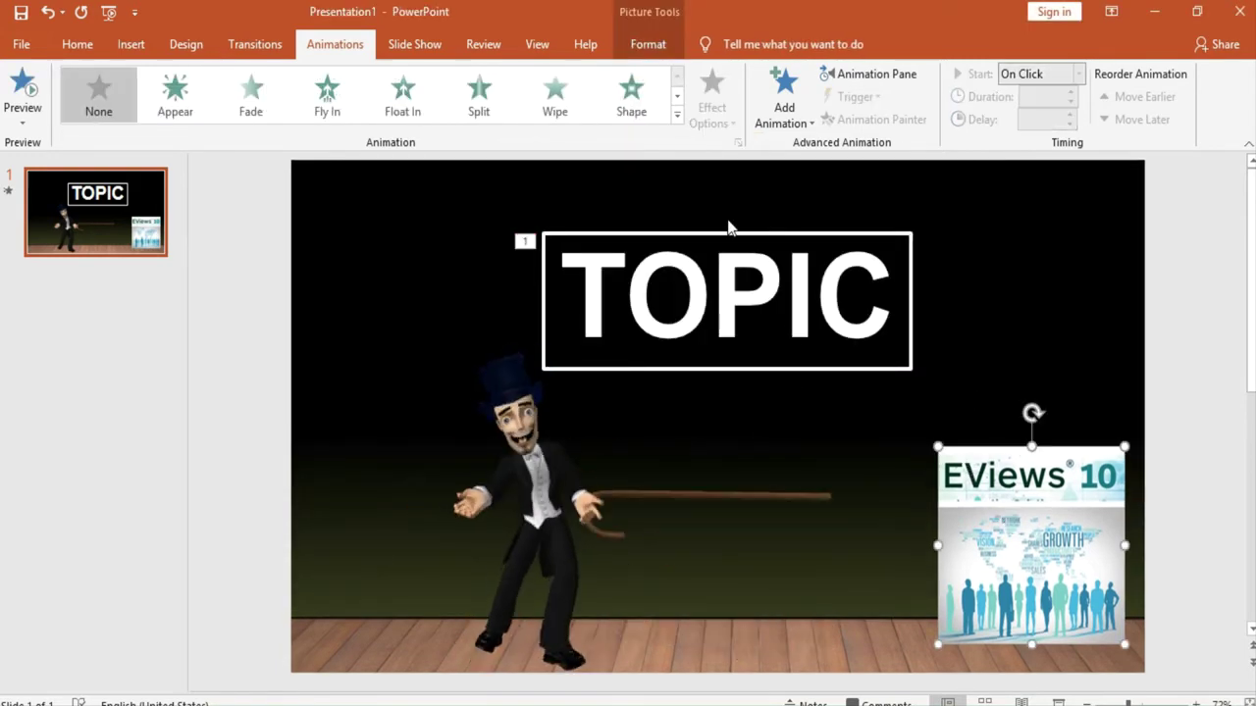
left_click(676, 115)
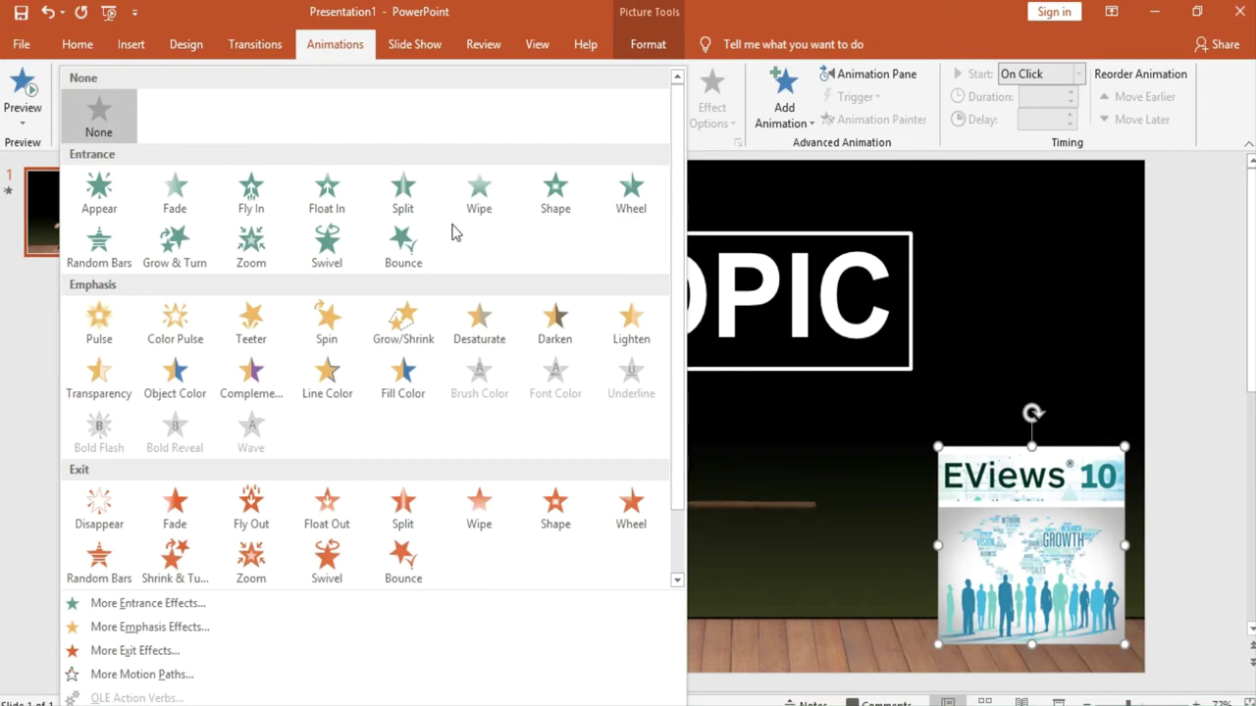
left_click(261, 328)
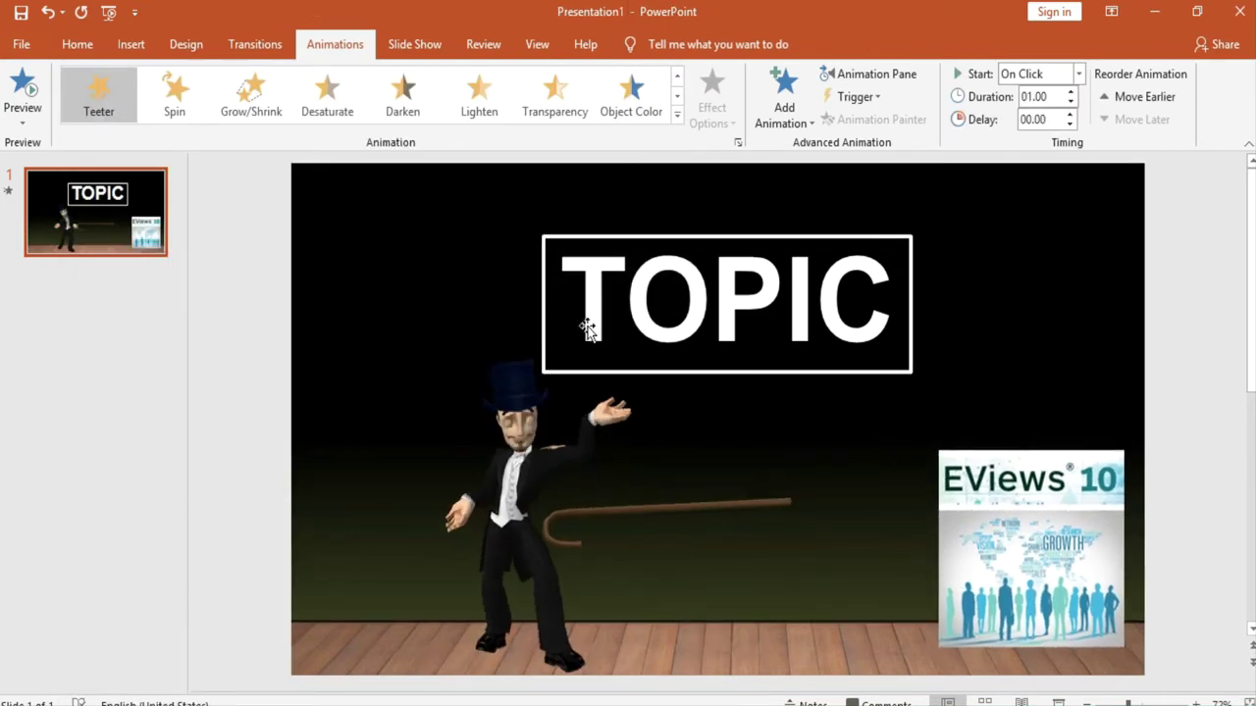
left_click(417, 47)
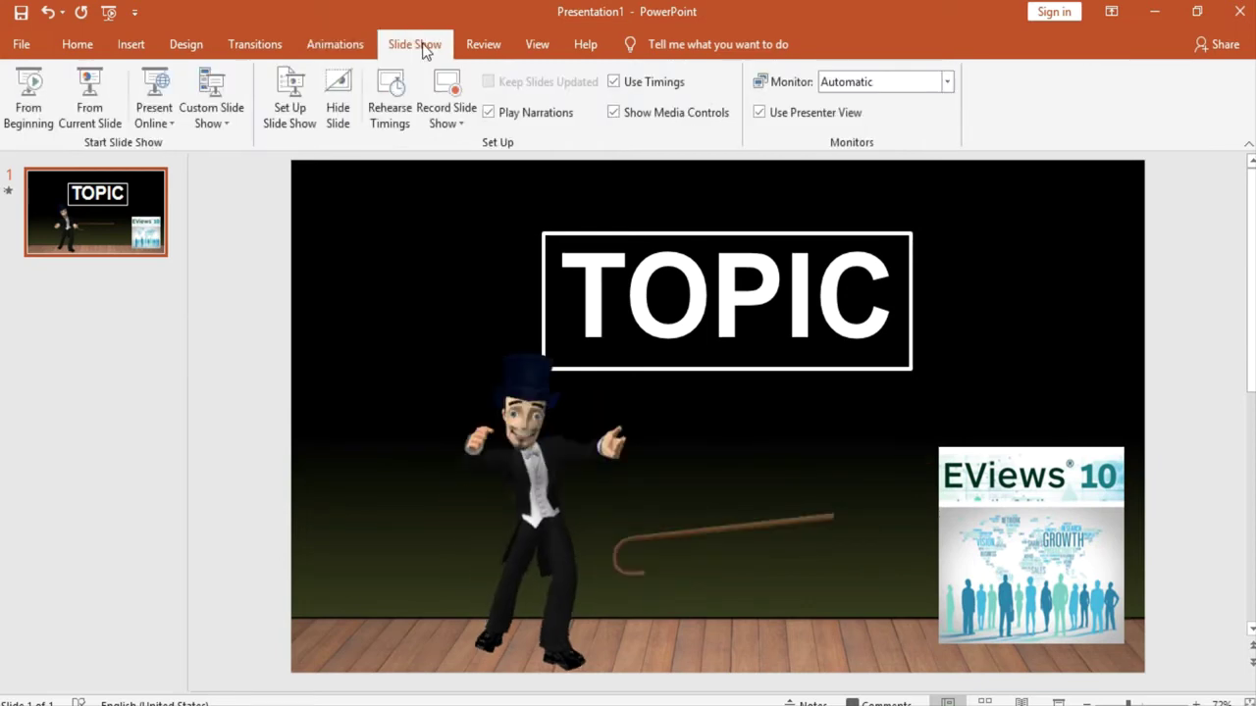
left_click(485, 44)
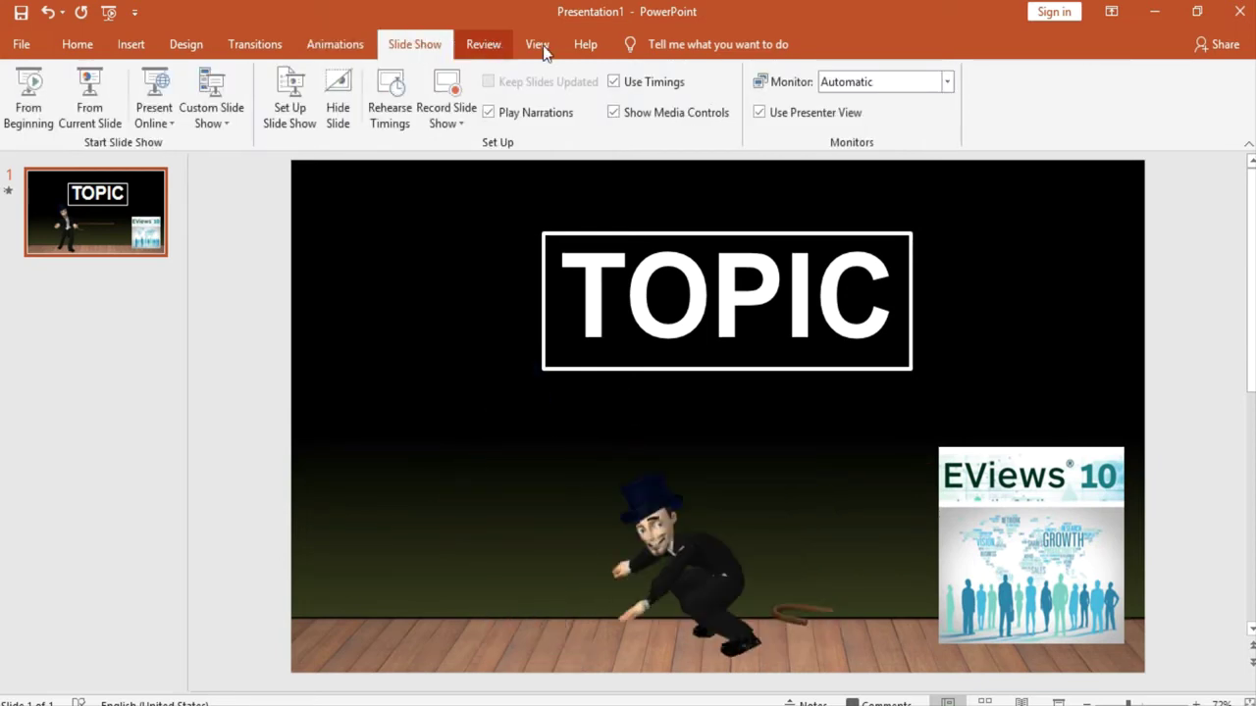
left_click(542, 44)
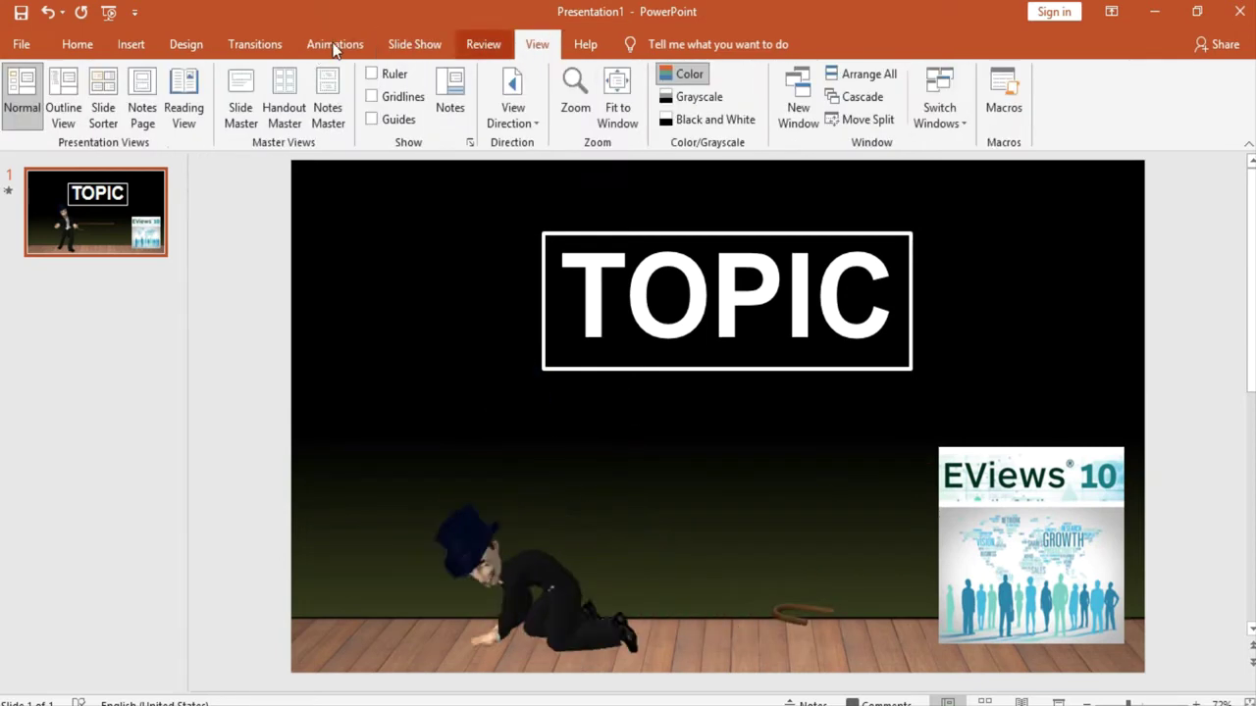
left_click(88, 44)
left_click(137, 46)
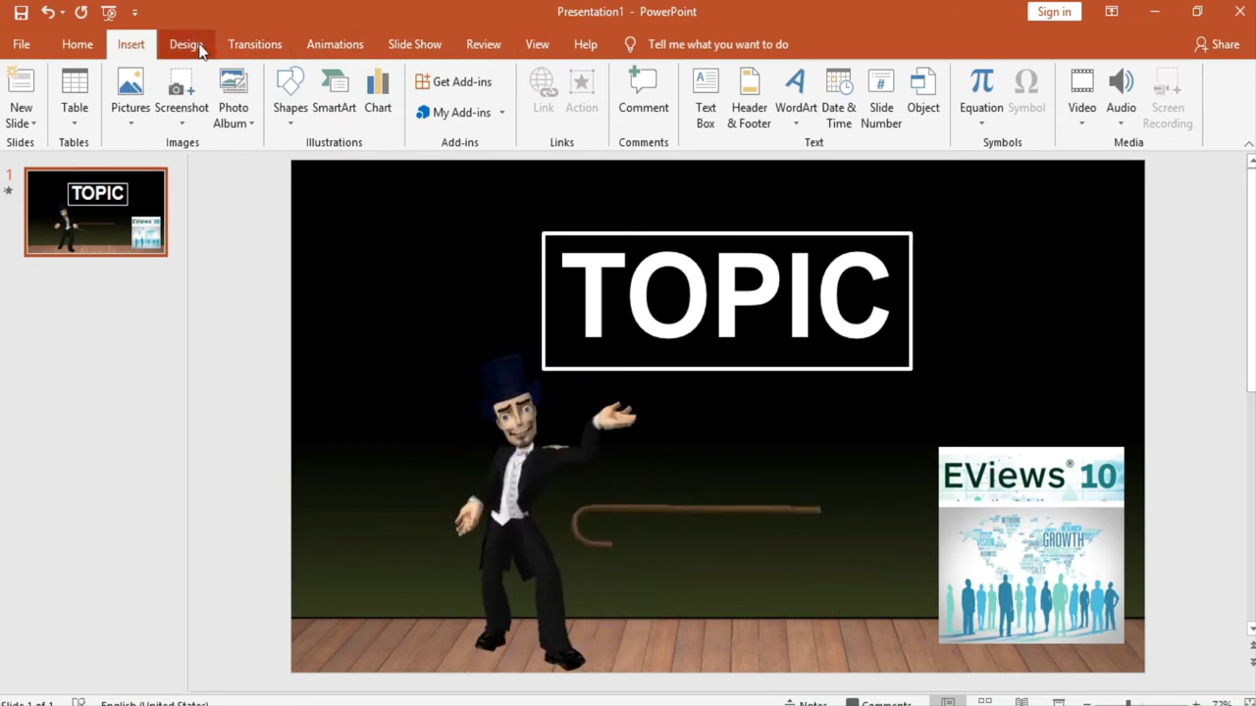
left_click(201, 51)
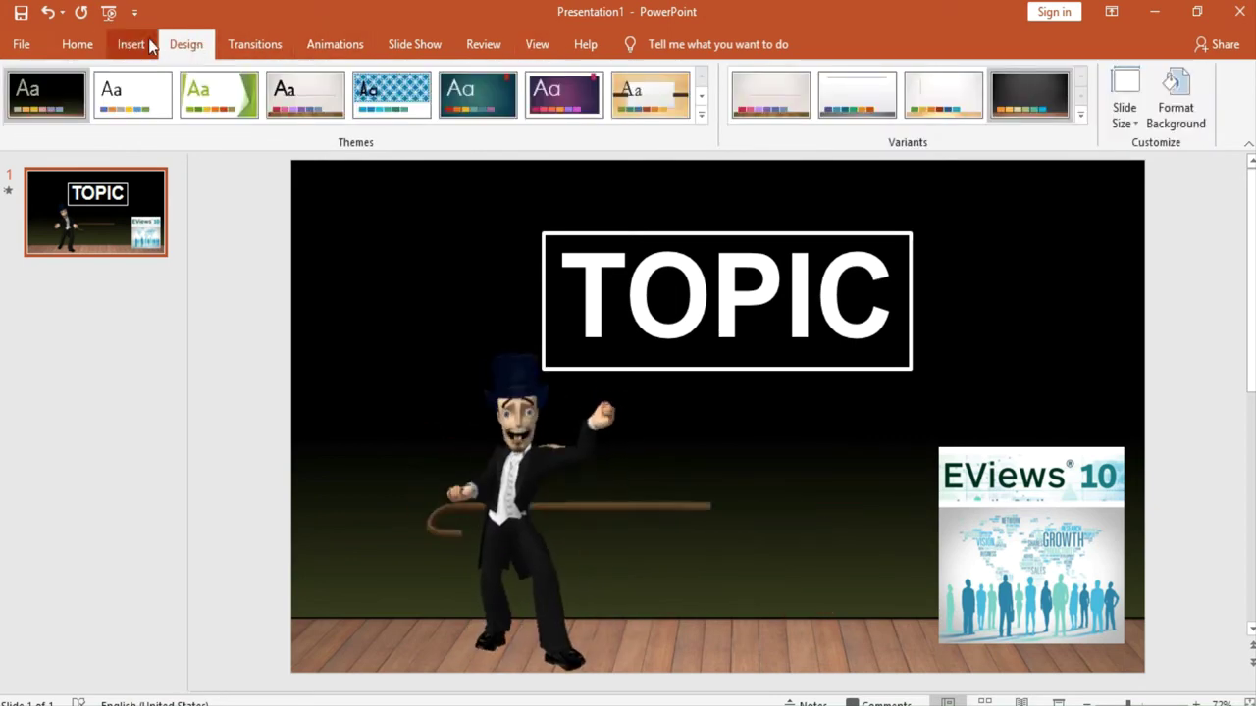
left_click(149, 44)
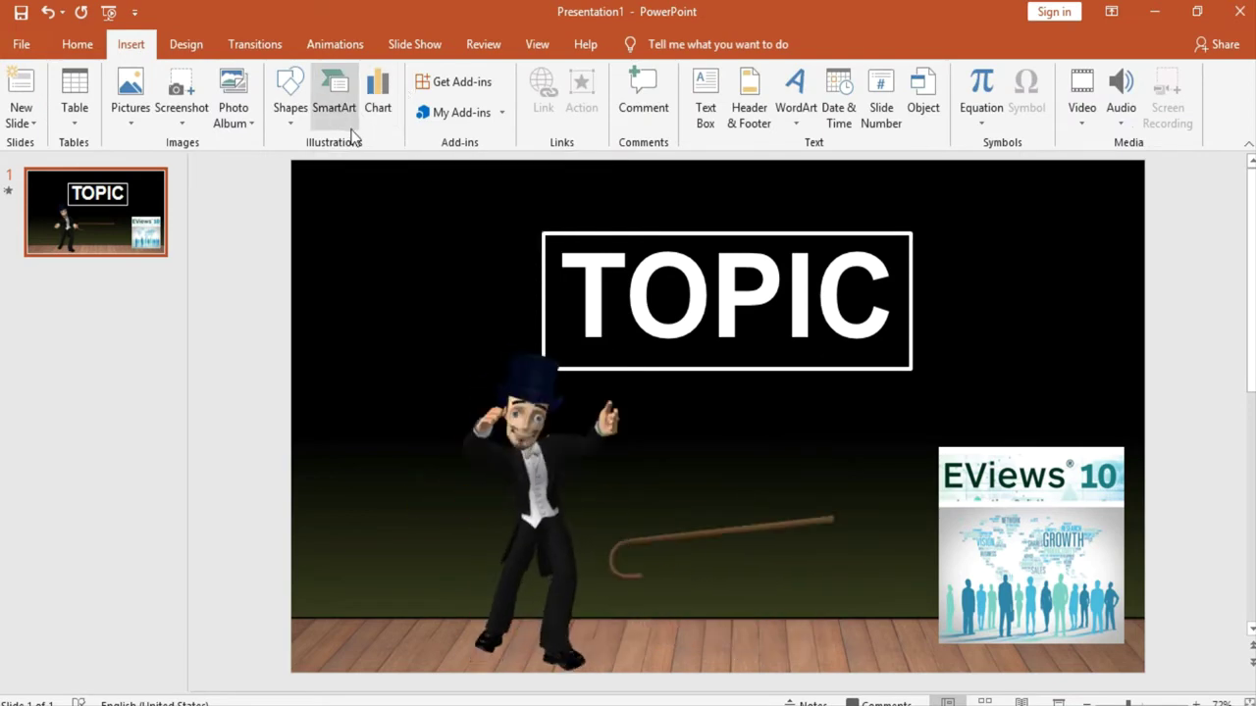
left_click(334, 98)
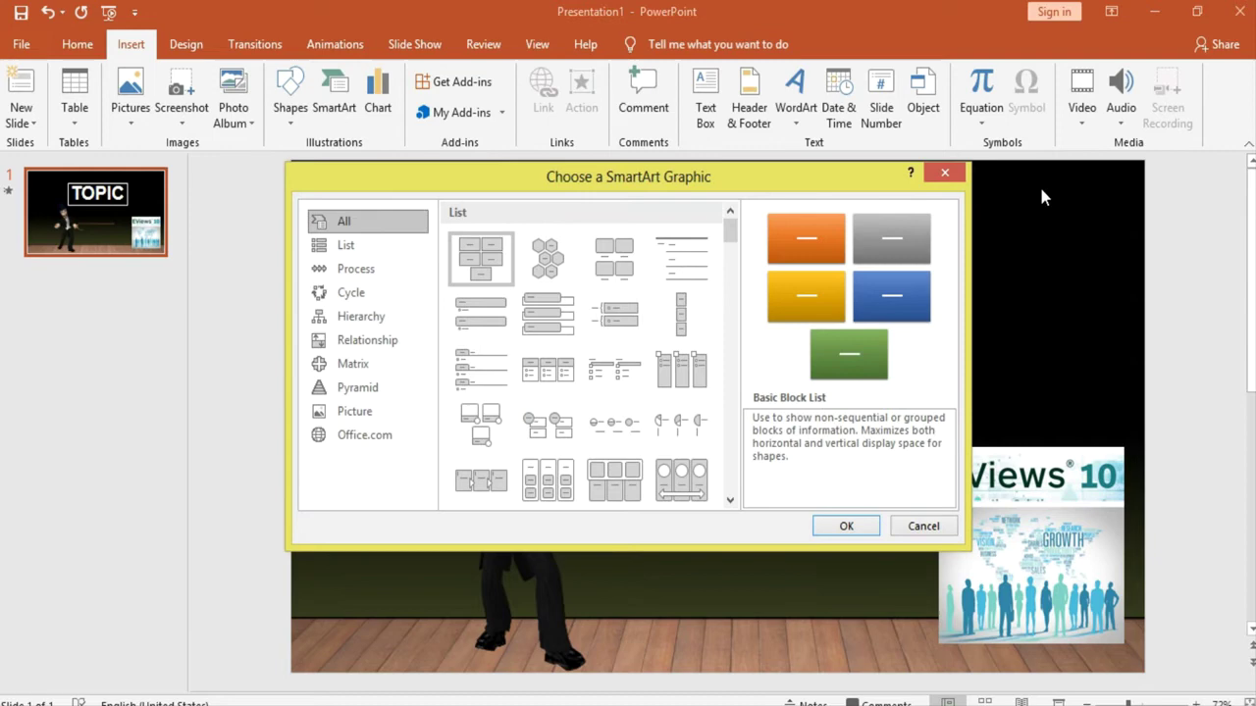
left_click(946, 176)
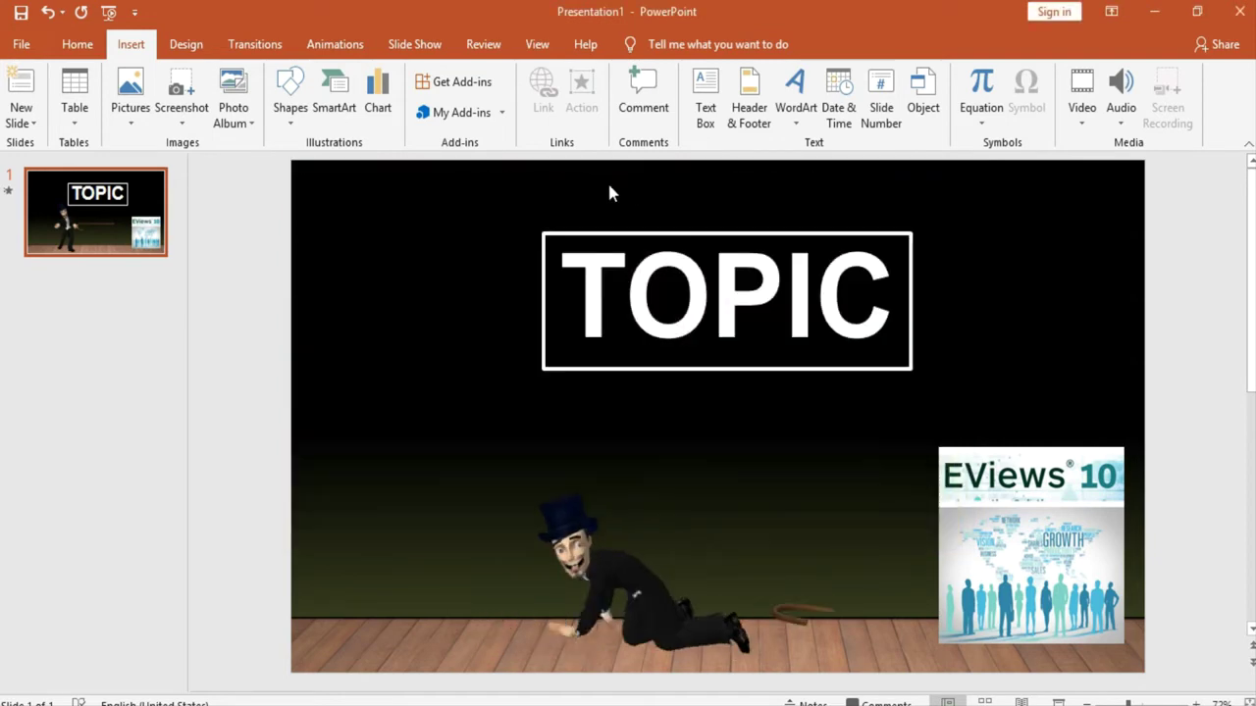
Step: Add a new slide after slide 1 and open its Format Background pane
right_click(101, 249)
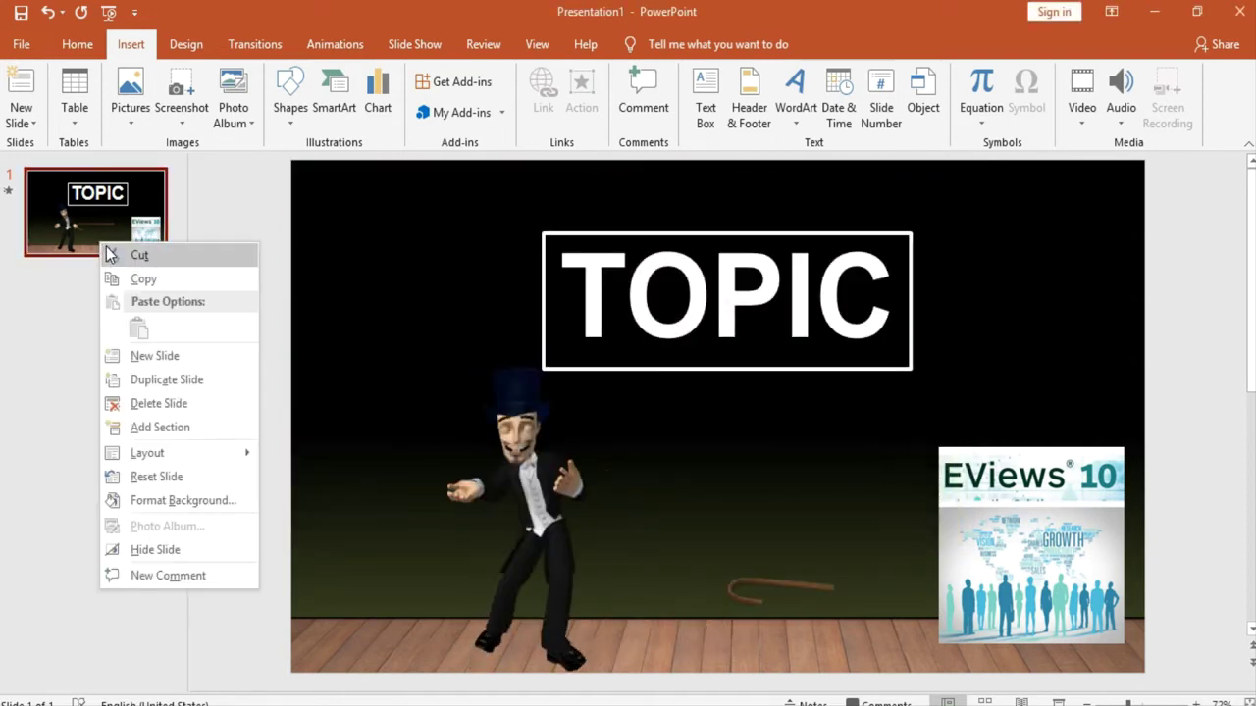
left_click(156, 356)
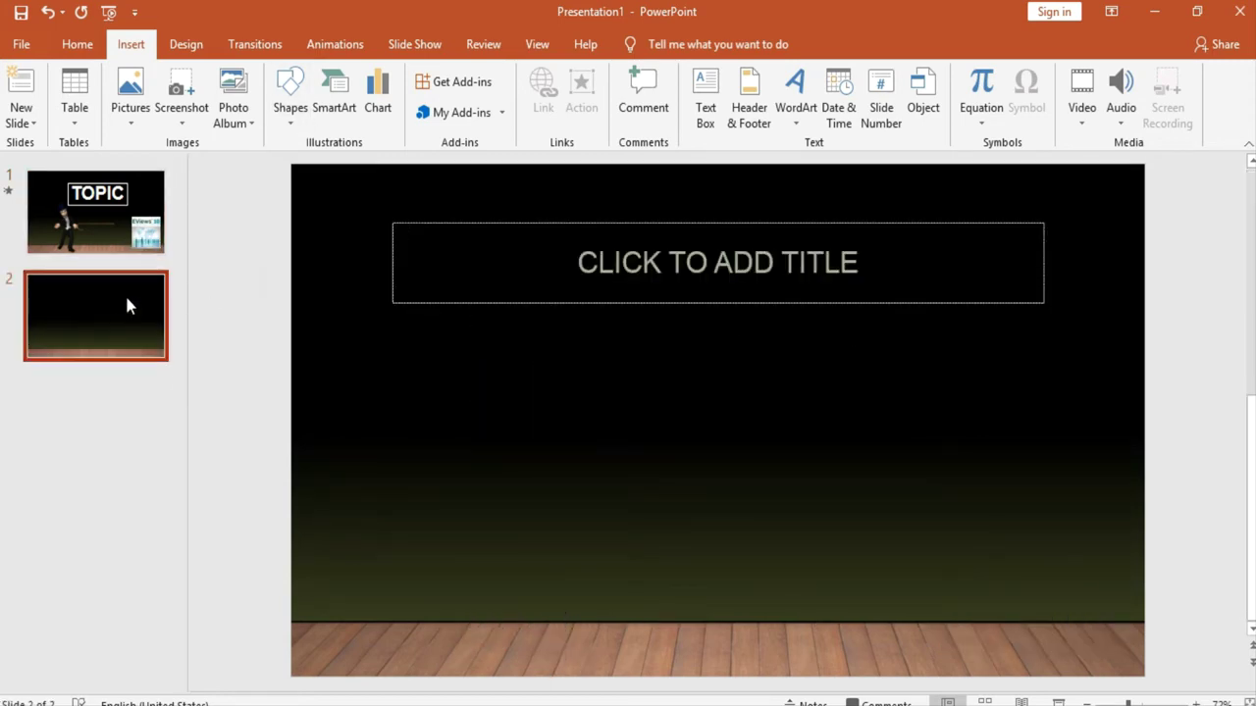
left_click(188, 46)
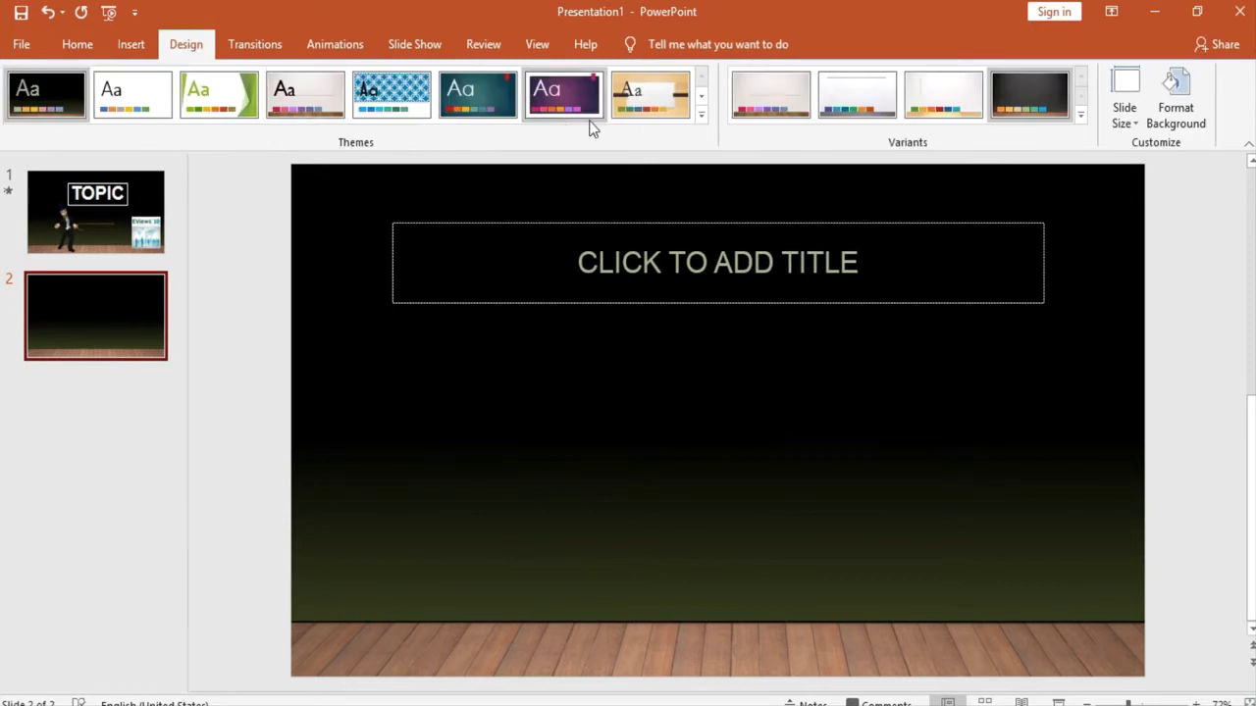
left_click(1177, 101)
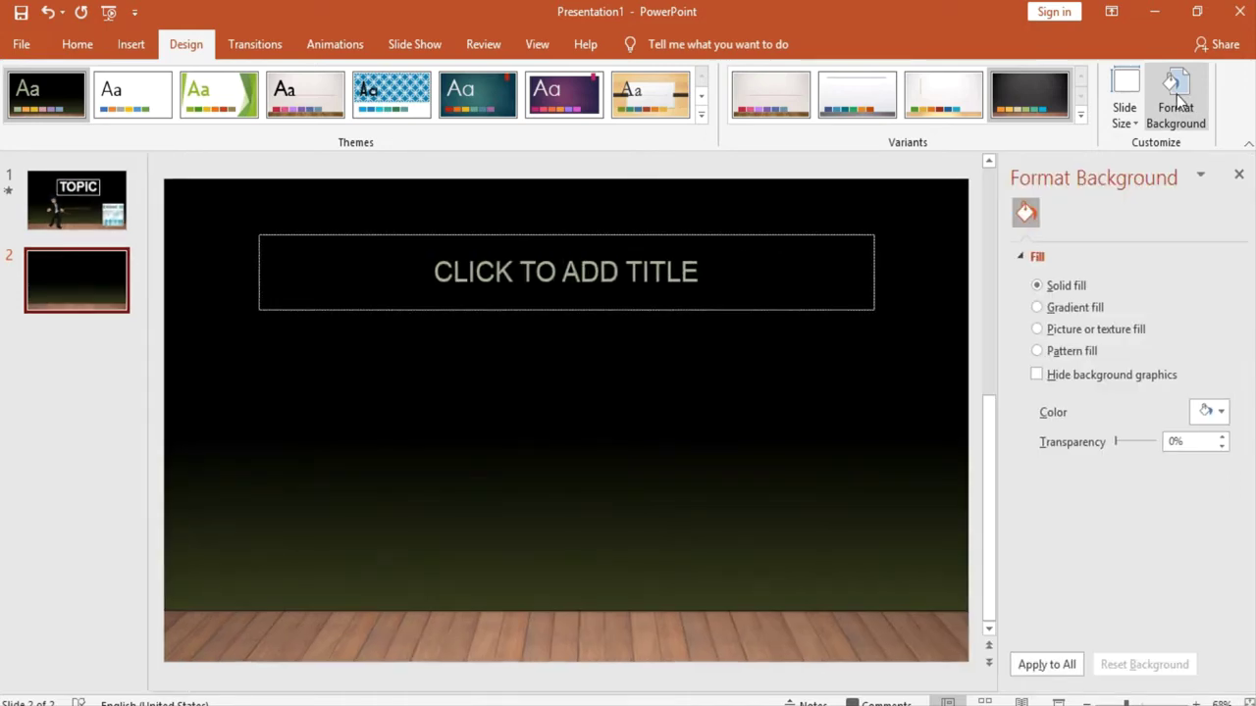
Step: Try a solid dark blue background, then a gradient, then switch to texture fill
scroll(1178, 98, "down", 1)
scroll(1178, 98, "up", 1)
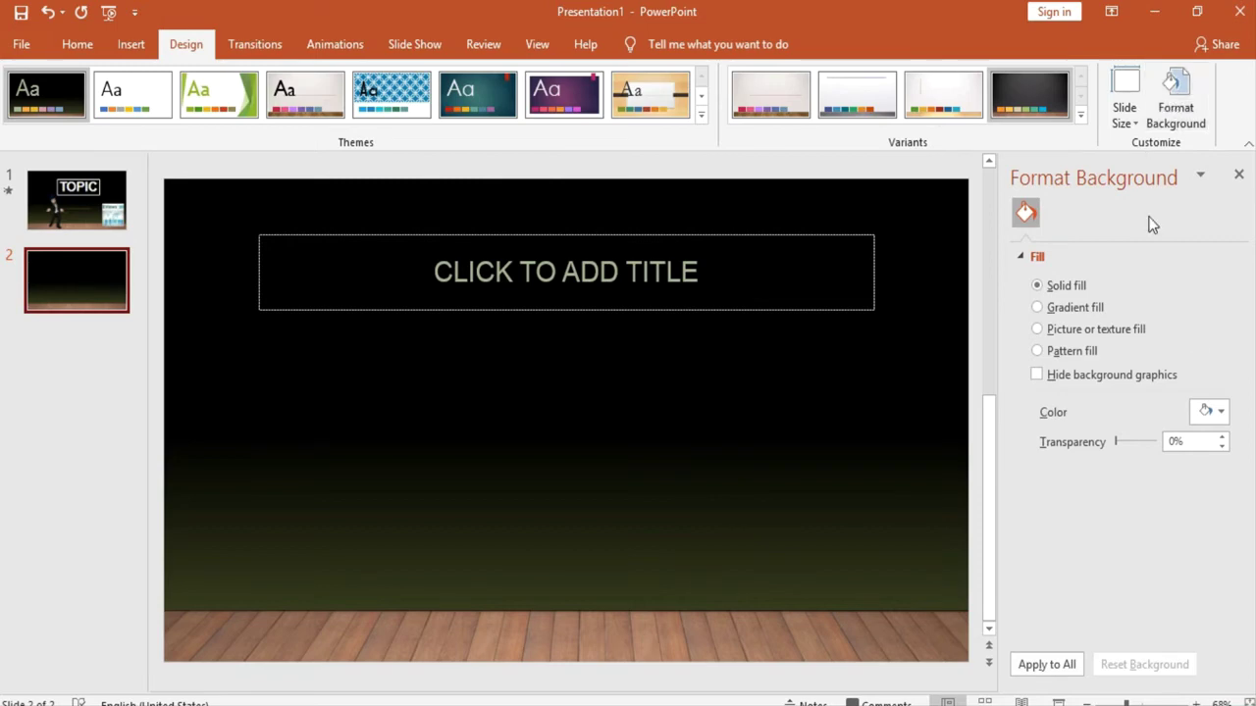
left_click(1224, 411)
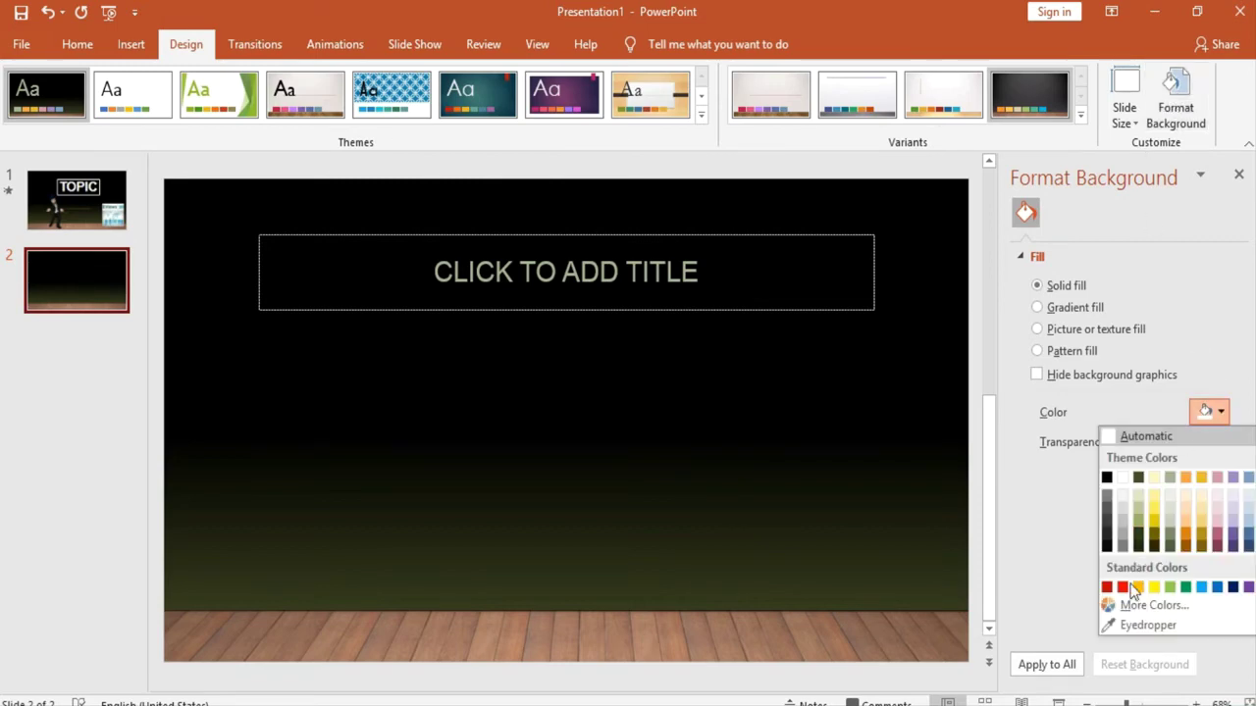
left_click(1232, 587)
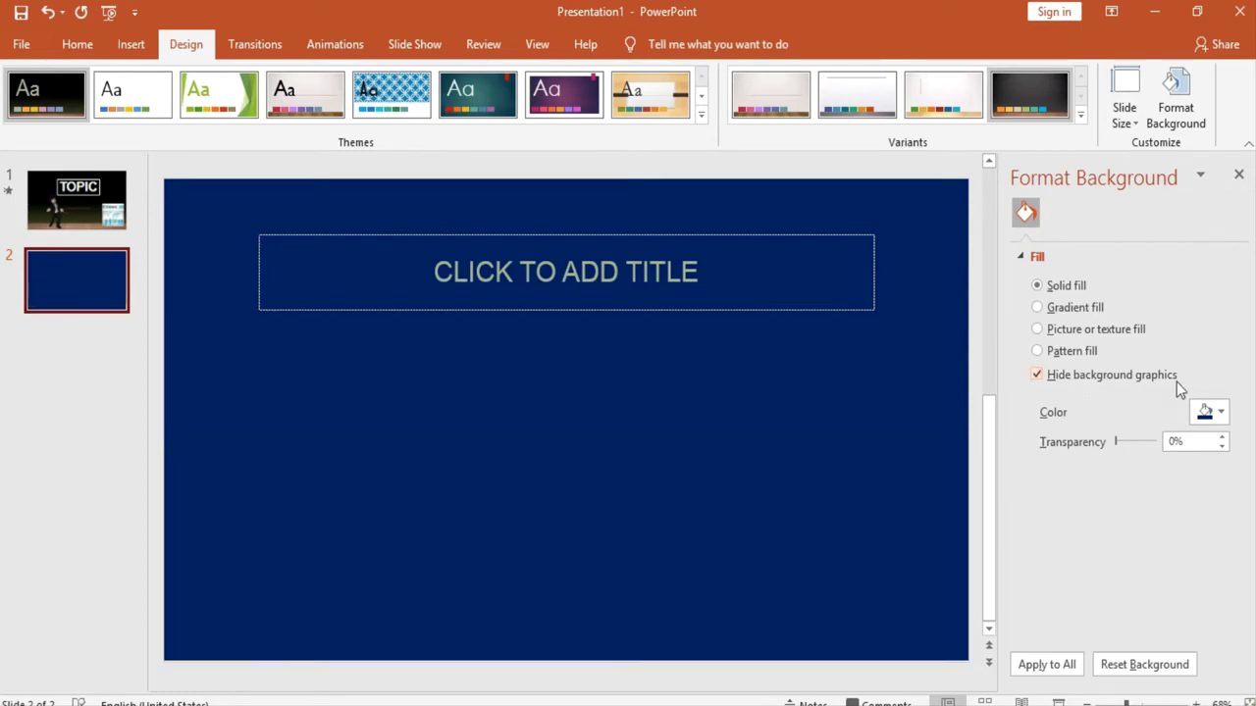
left_click(1084, 308)
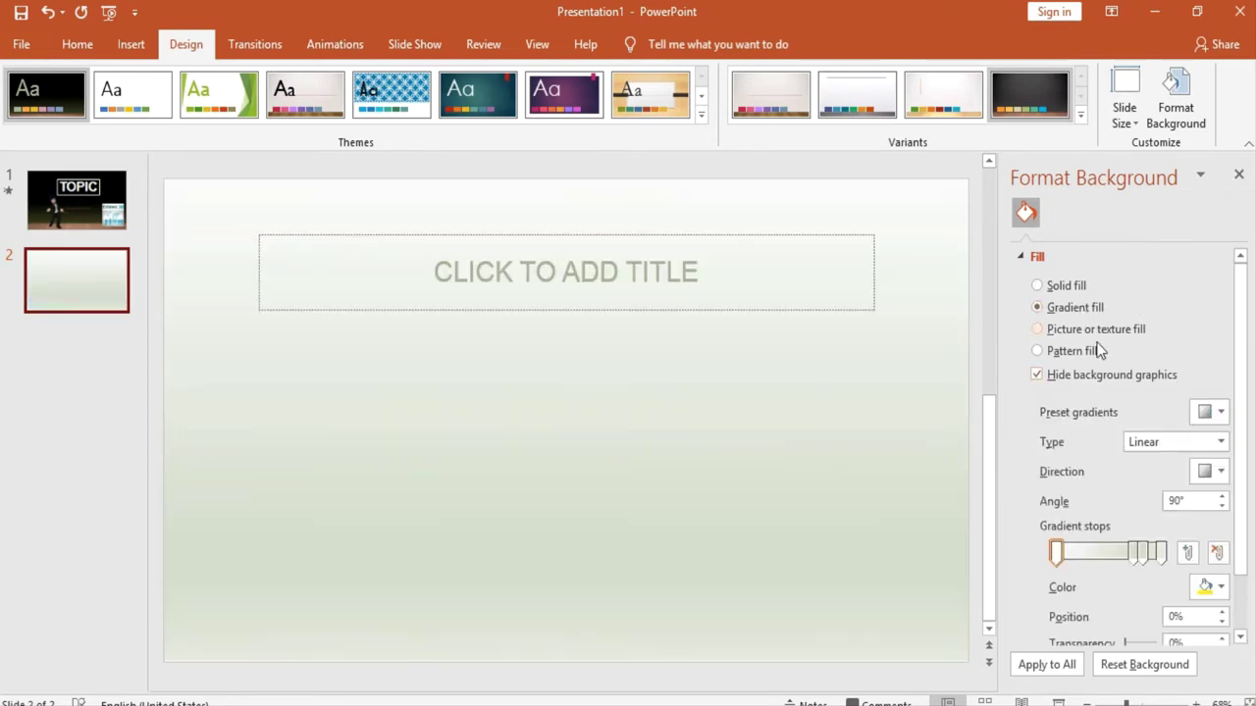
left_click(1090, 329)
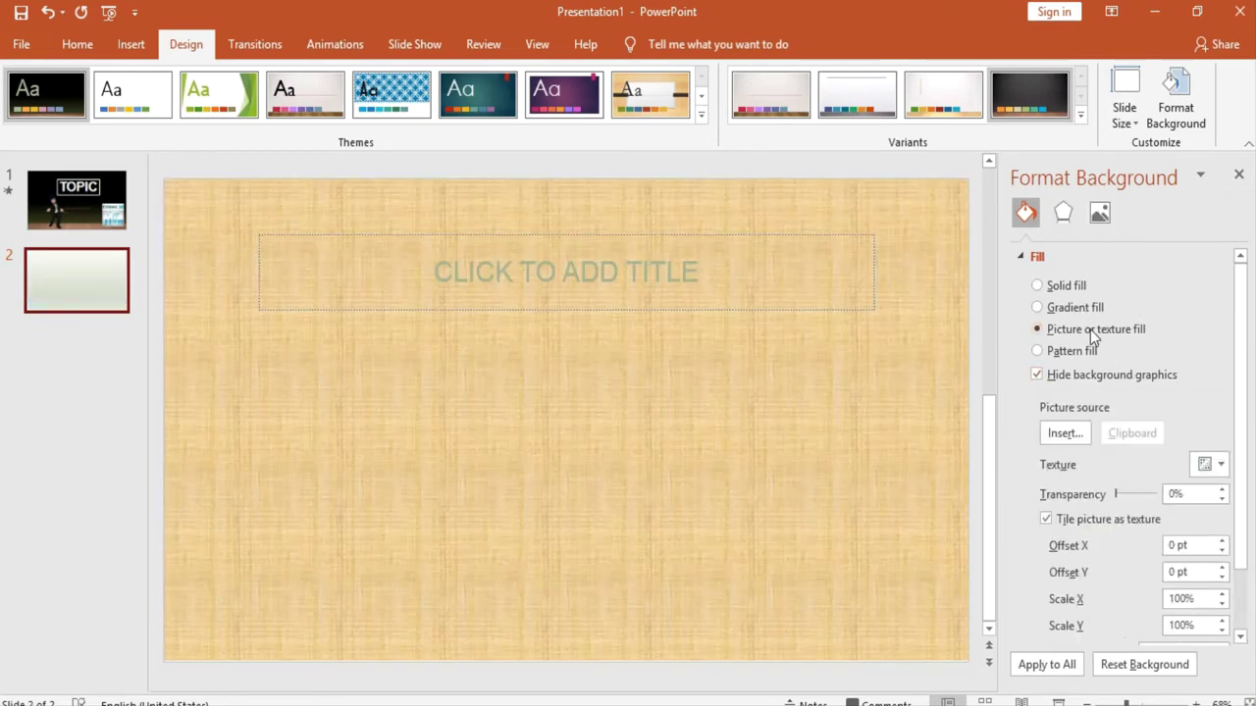
Step: Try denim, walnut and marble textures, settle on dark wood, and narrow the title placeholder
left_click(1220, 467)
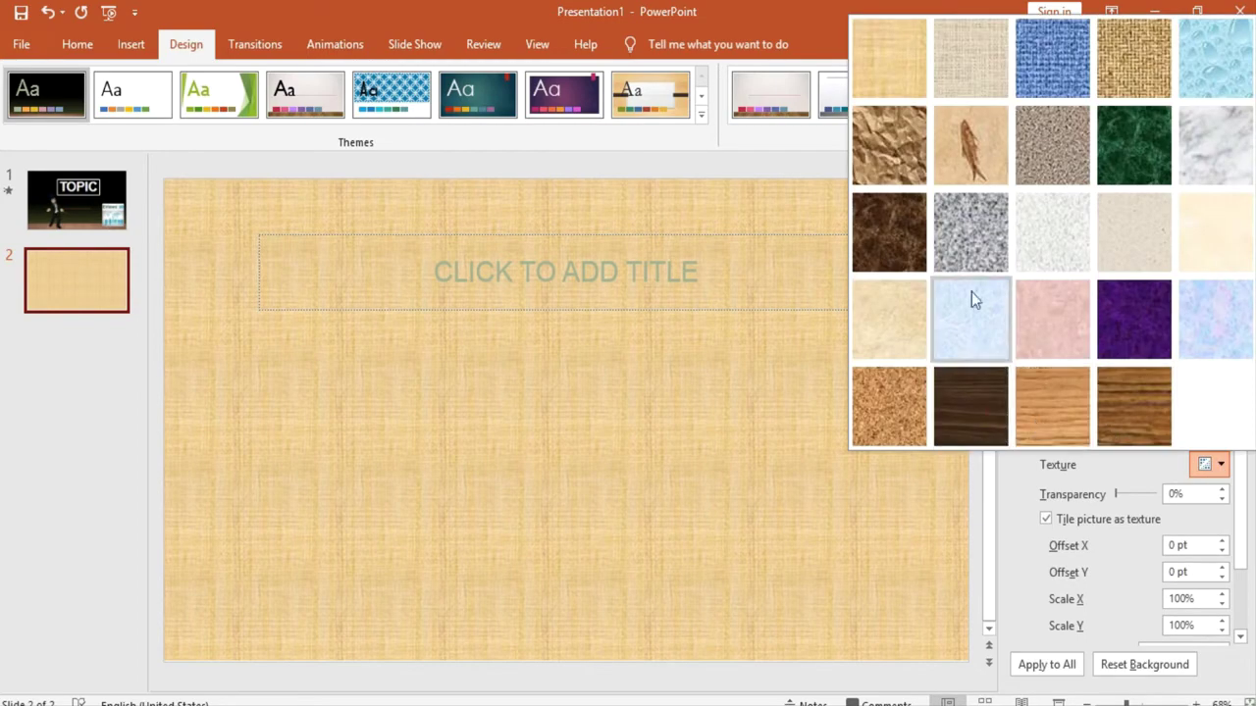
left_click(1052, 59)
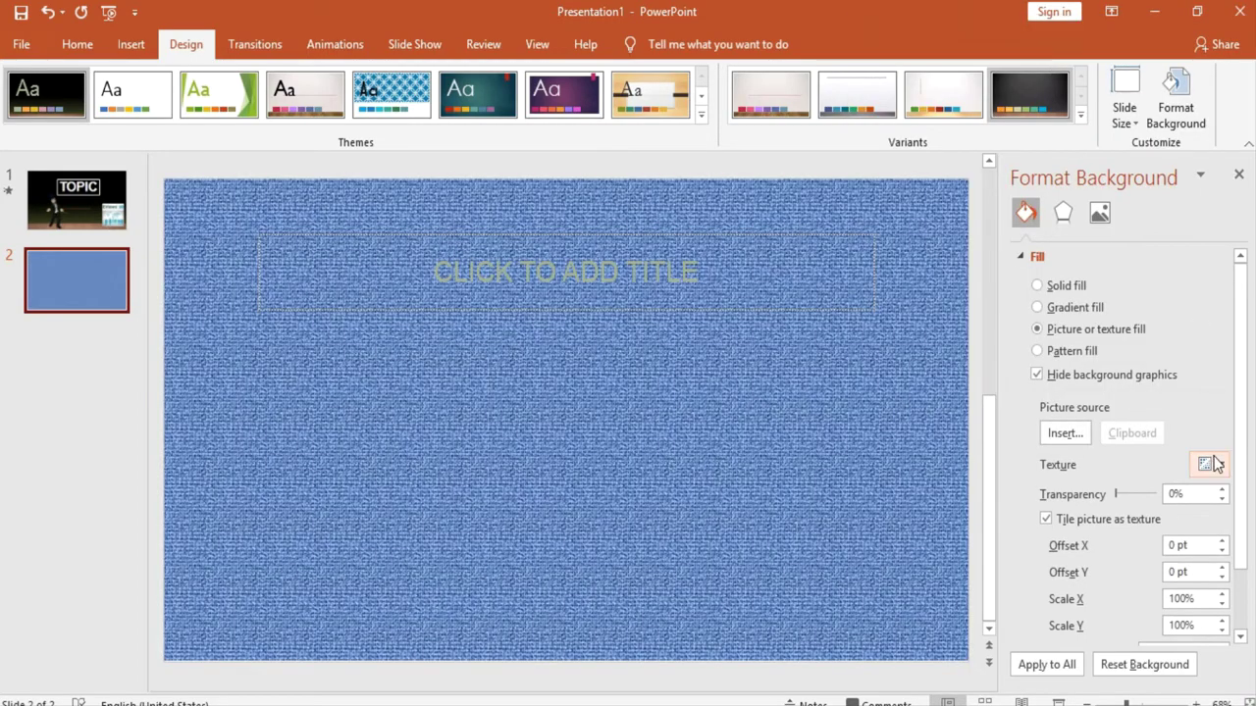
left_click(1216, 465)
left_click(988, 411)
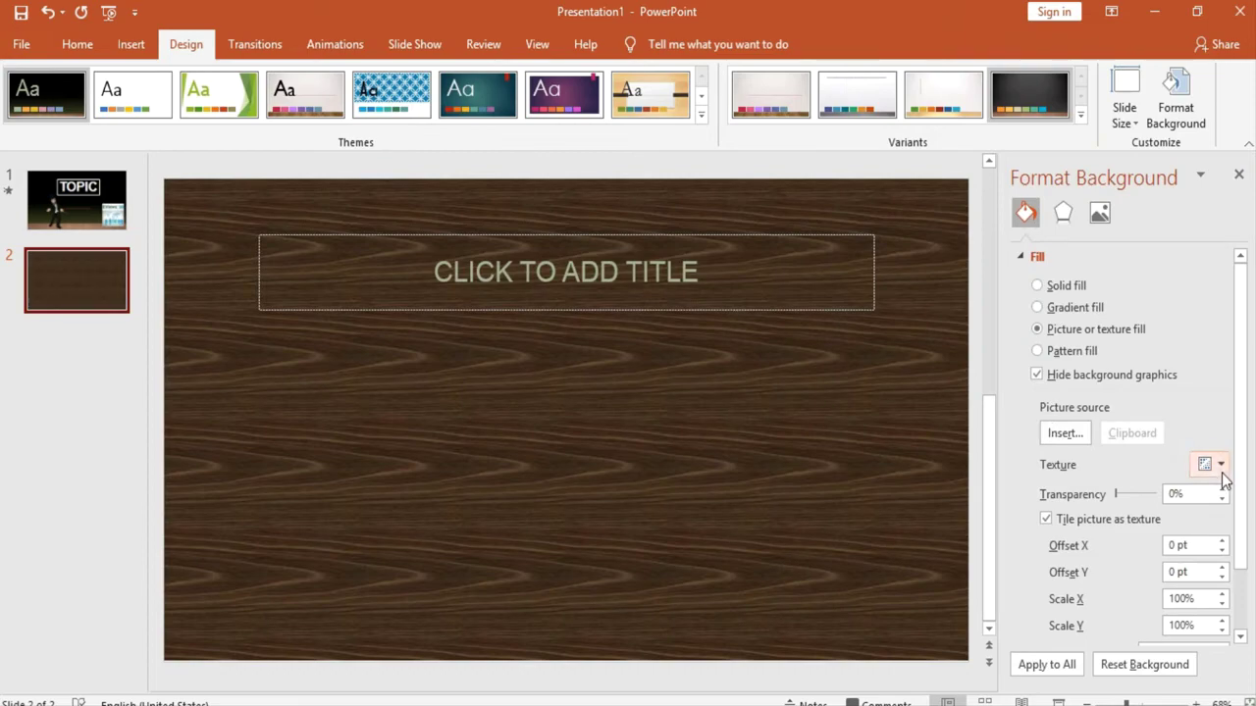
left_click(1221, 471)
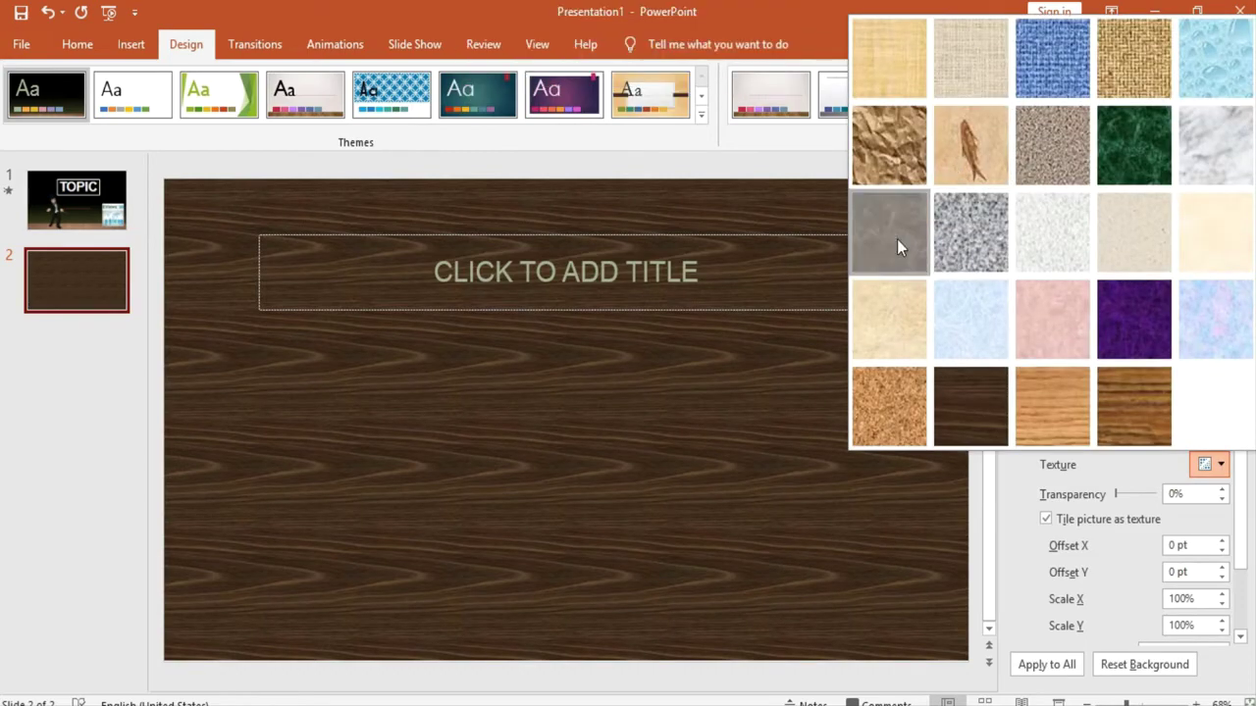
left_click(902, 255)
left_click(1220, 467)
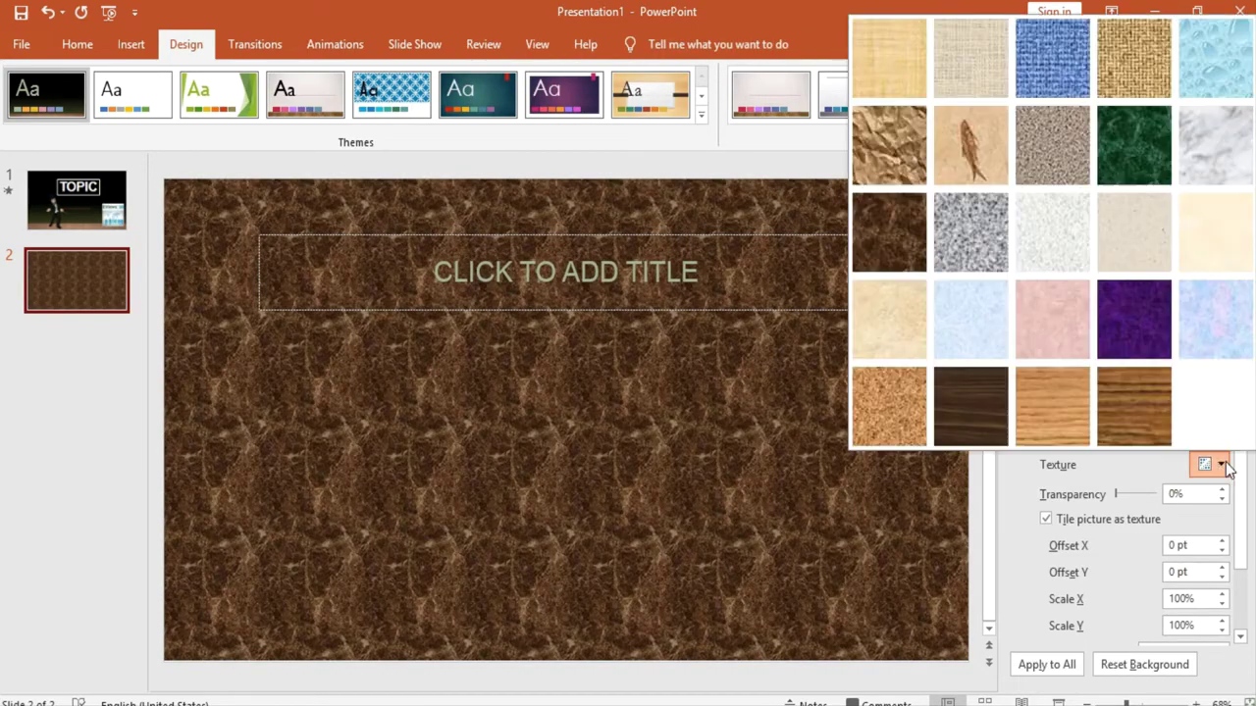
left_click(971, 438)
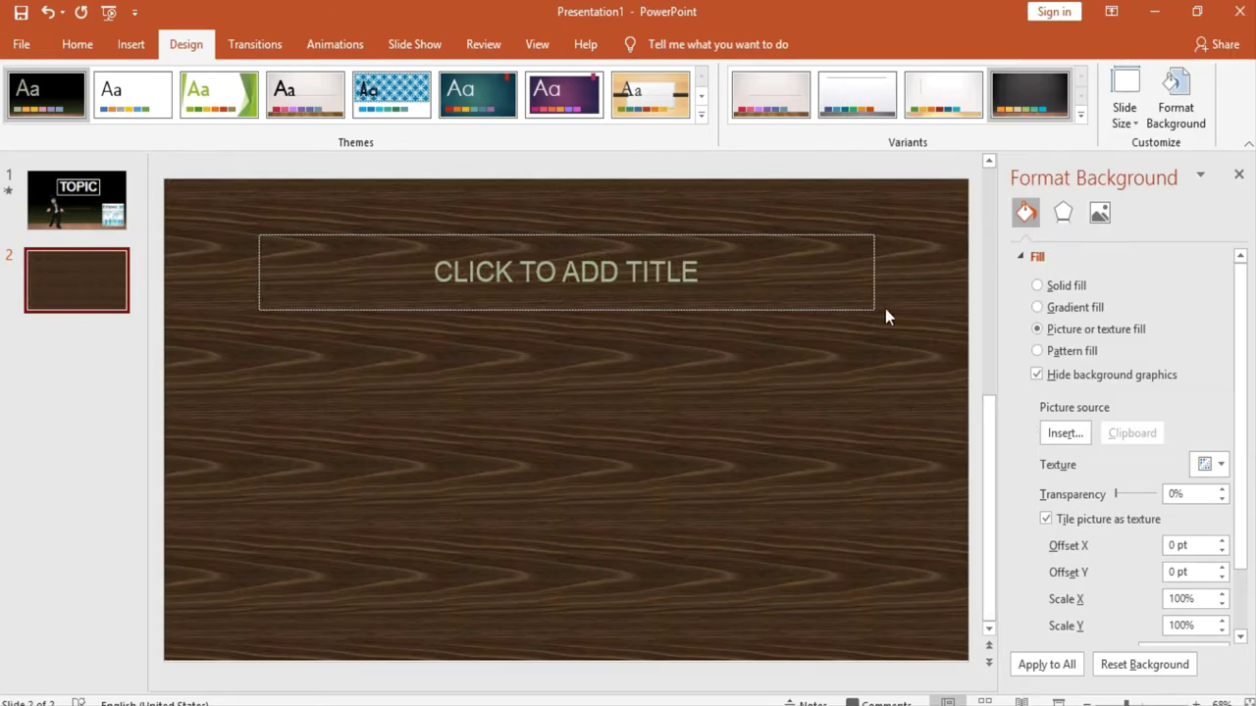
left_click_drag(874, 278, 669, 275)
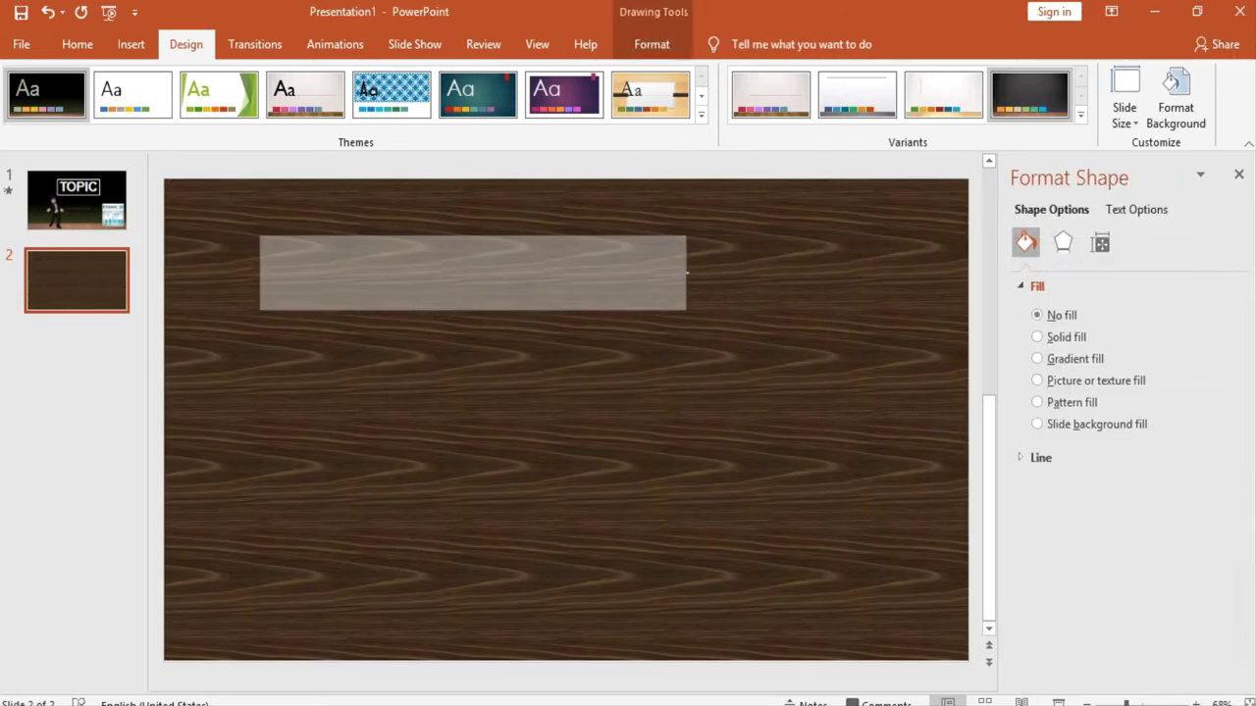
Step: Shift the title placeholder further right on slide 2
left_click_drag(618, 238, 695, 257)
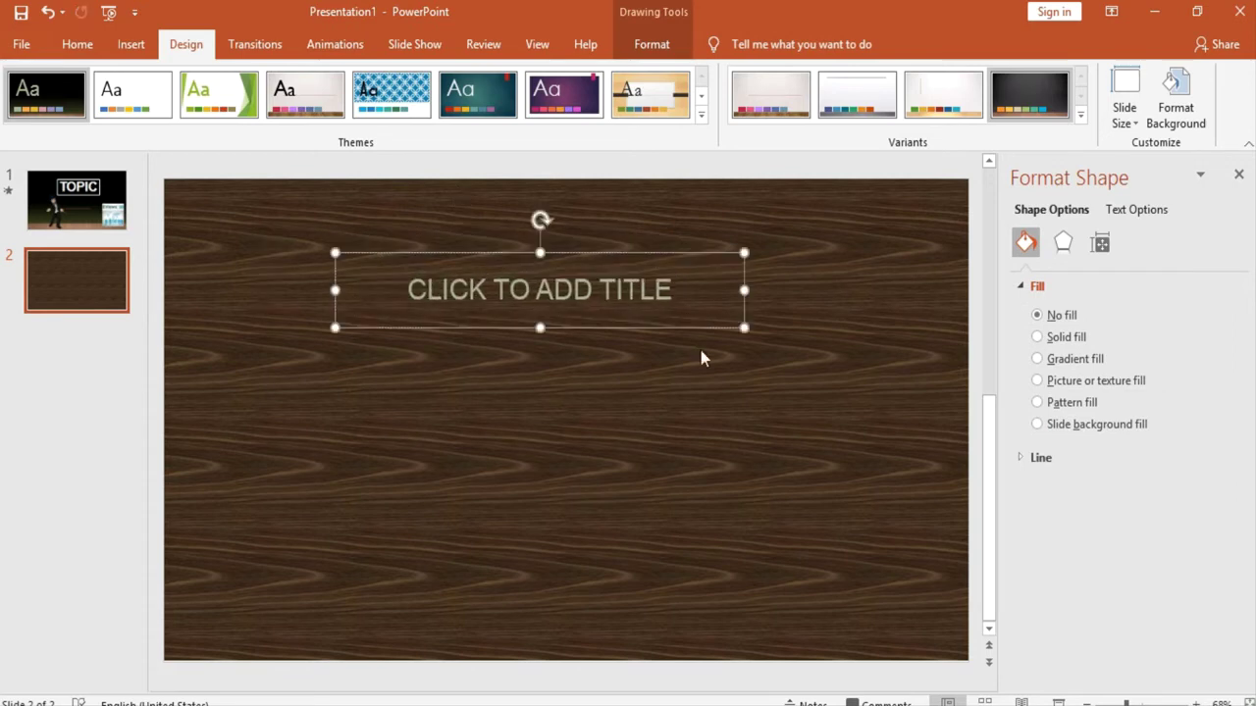
left_click(529, 349)
left_click_drag(560, 252, 622, 253)
left_click(284, 173)
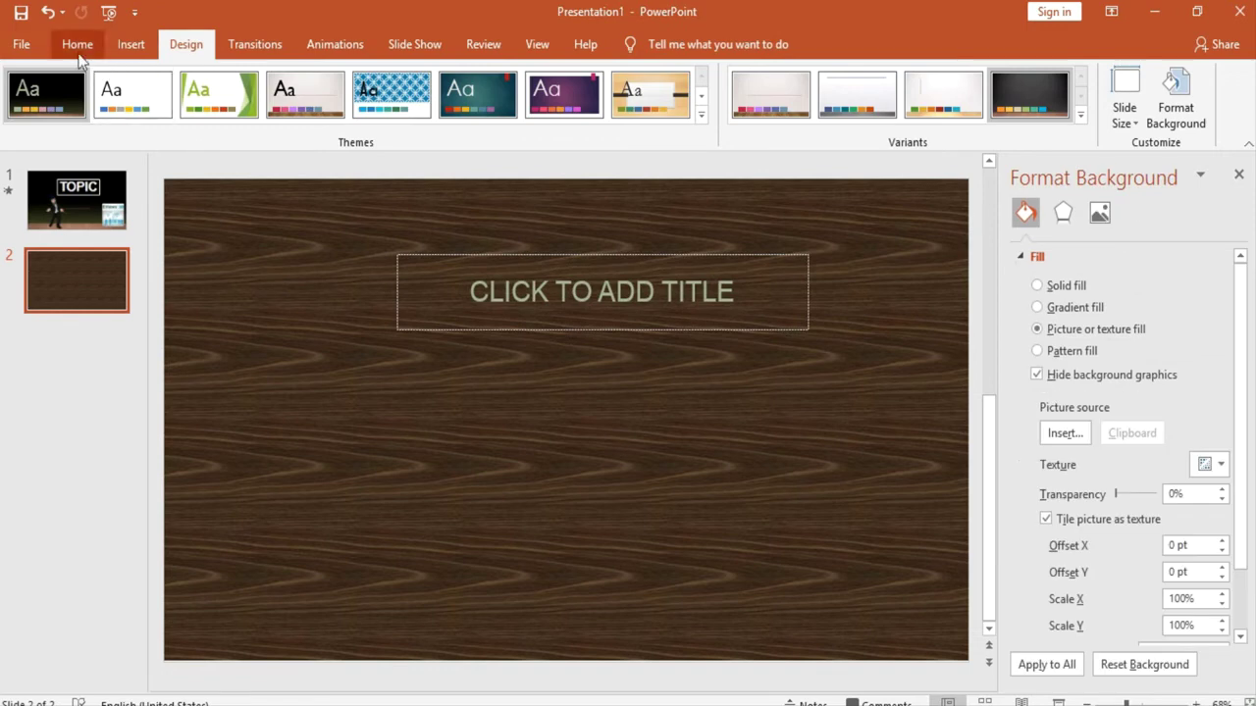
Step: Switch slide 2 to the Blank layout and bring up the Insert Pictures choices
left_click(74, 46)
left_click(189, 73)
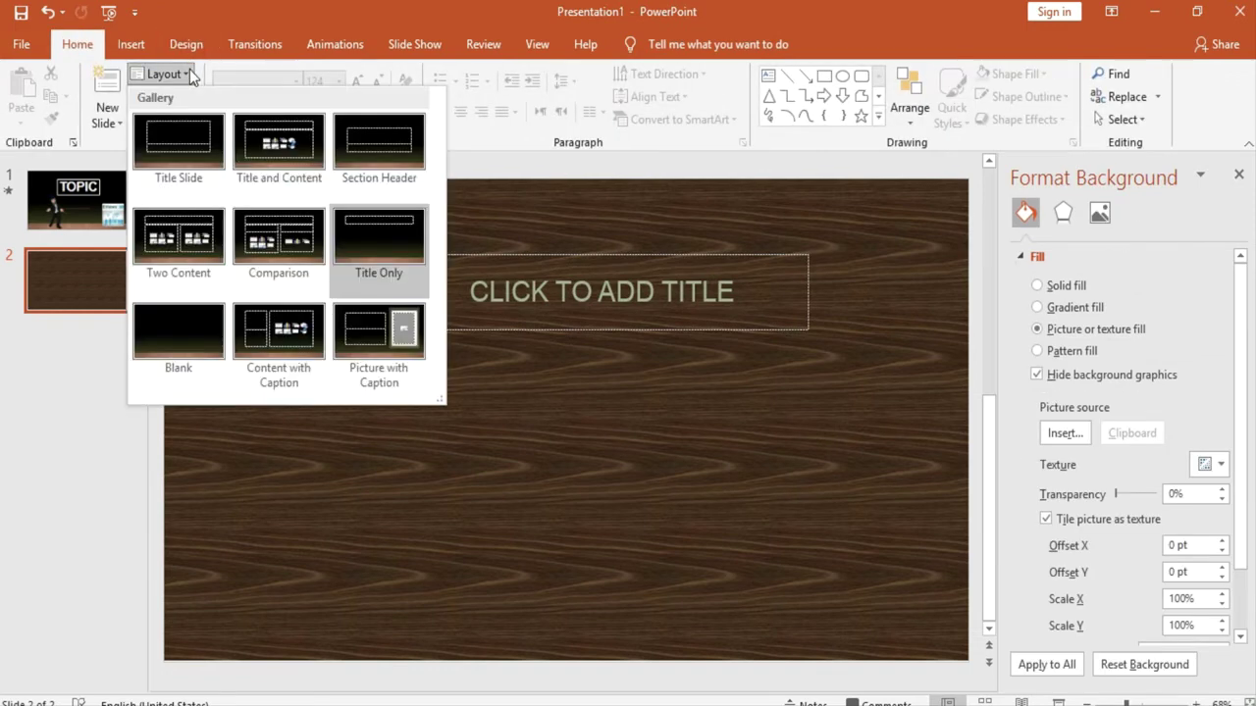
left_click(175, 331)
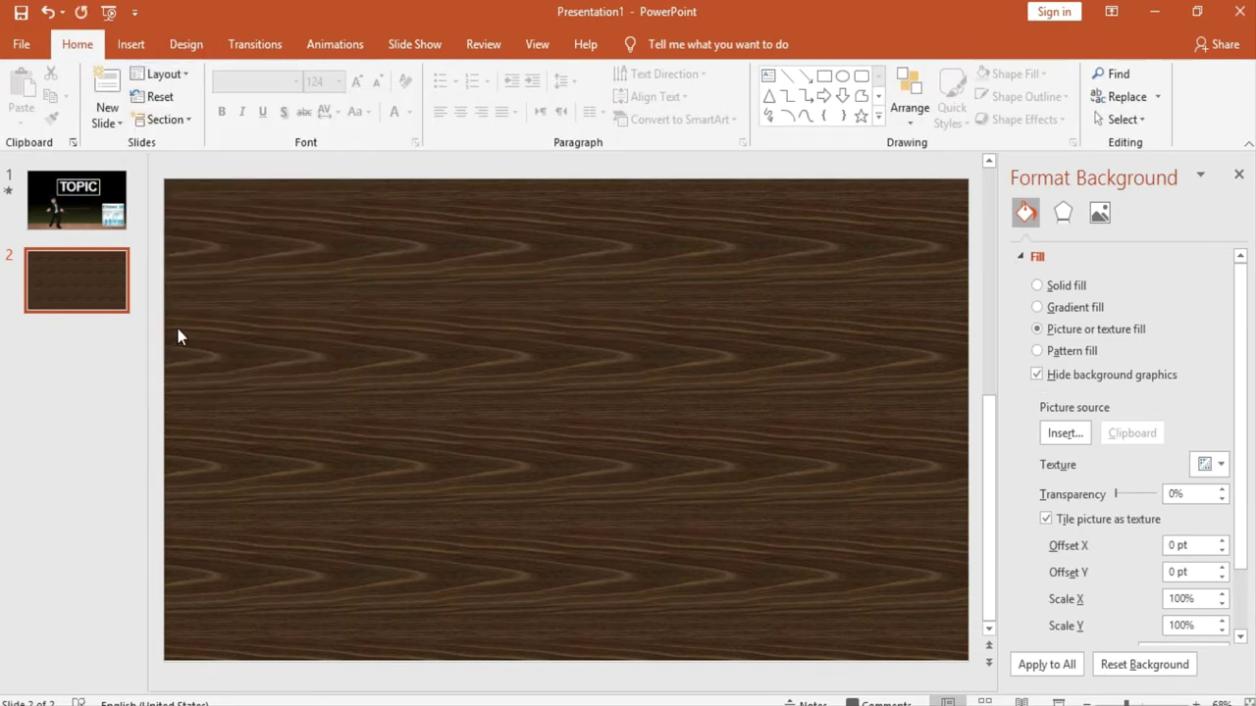
left_click(134, 46)
left_click(142, 115)
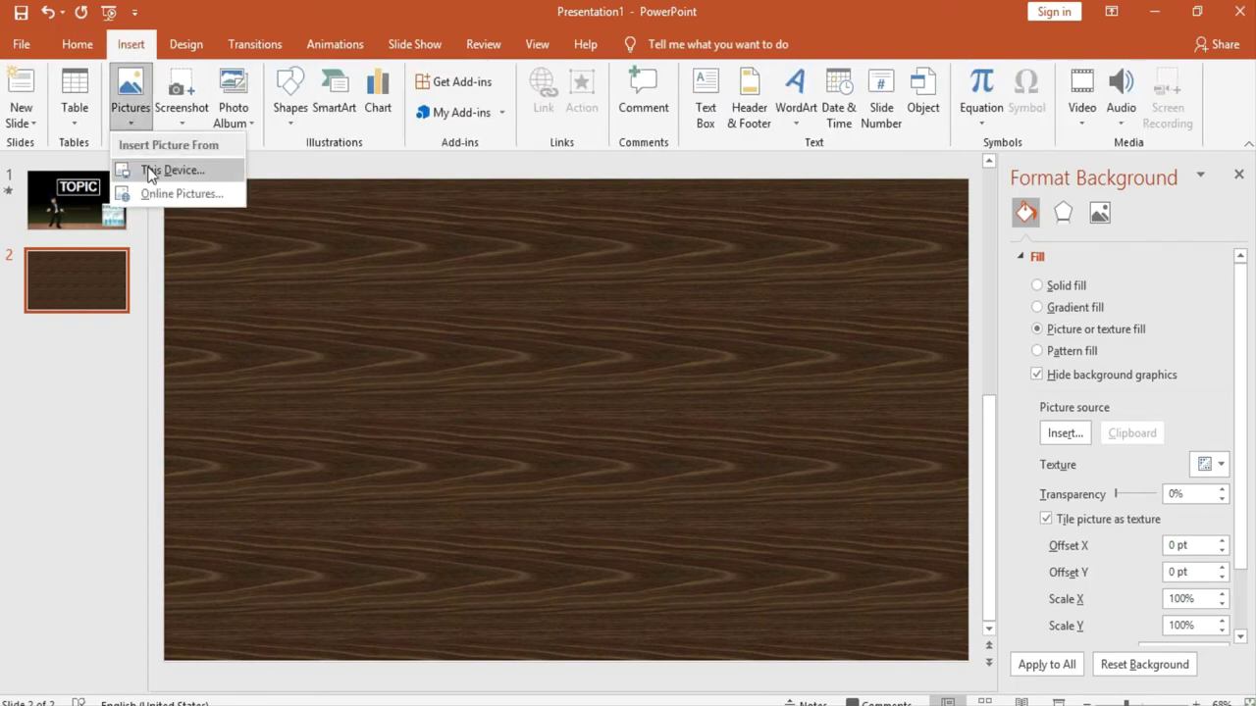
Step: Insert the source (2) thank-you GIF from this device onto slide 2
left_click(150, 173)
mouse_move(1099, 150)
left_mouse_down()
mouse_move(1099, 252)
mouse_move(1119, 317)
mouse_move(1091, 169)
left_mouse_up()
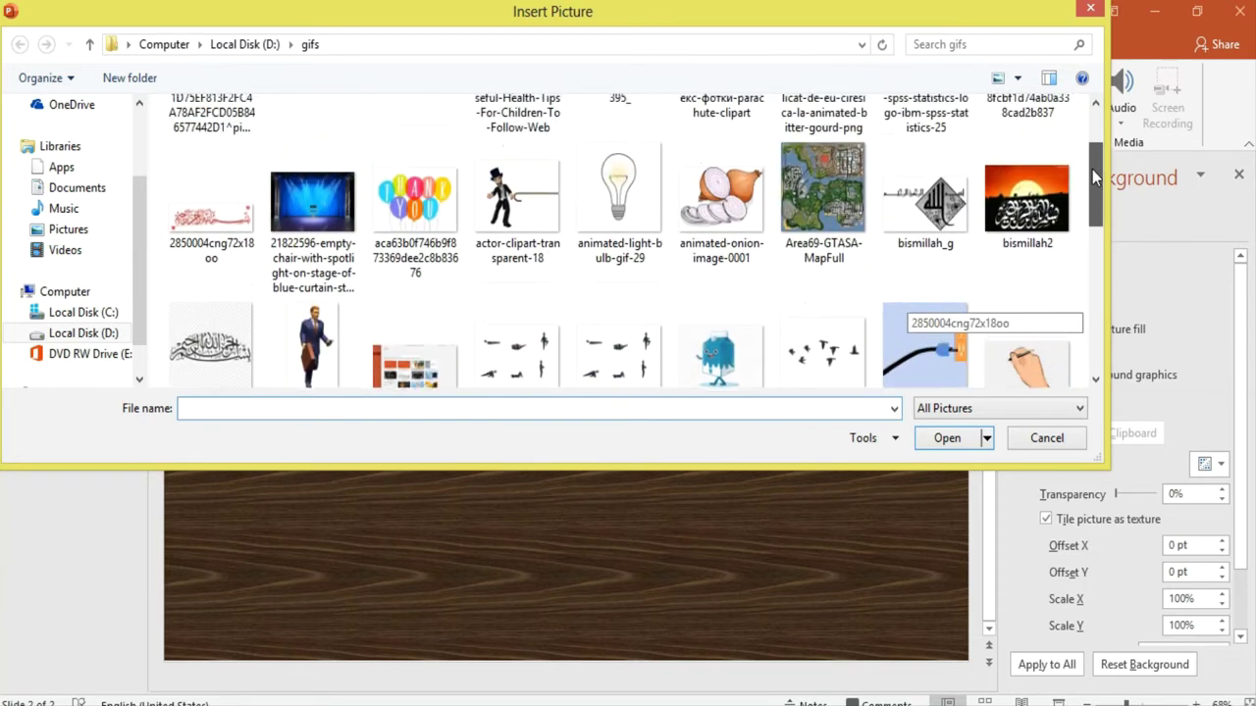
left_click_drag(1092, 168, 1093, 153)
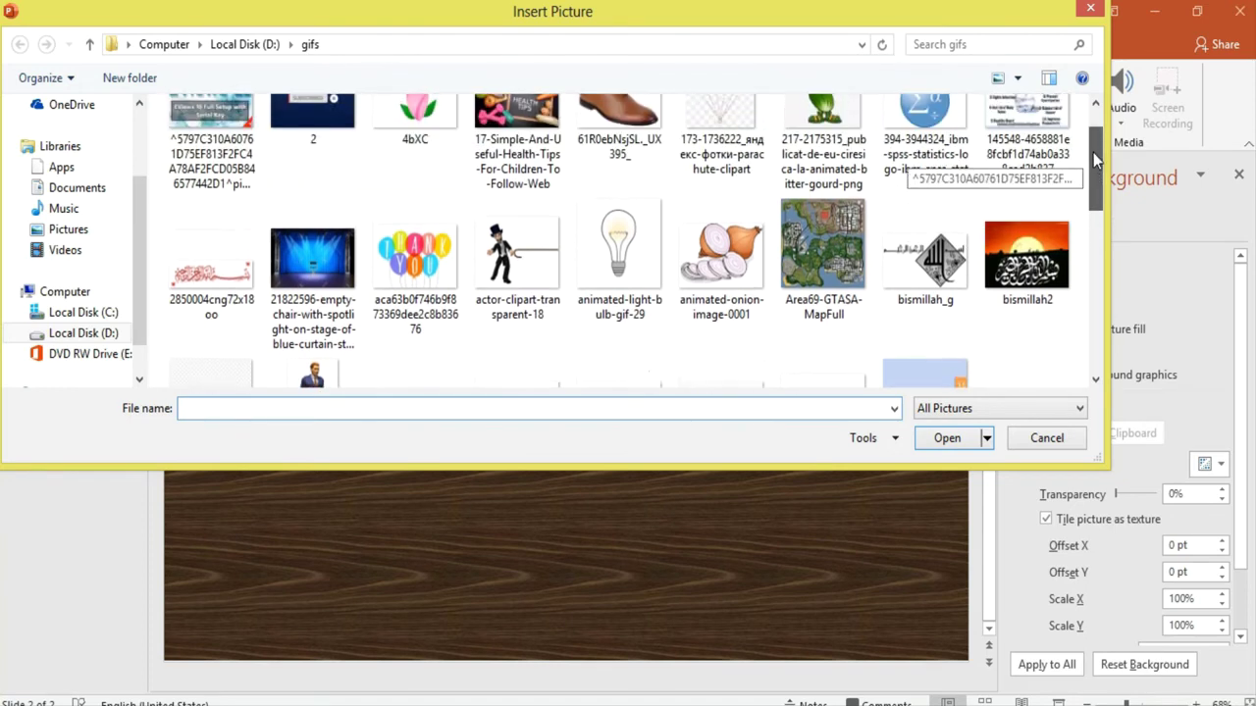
left_click_drag(1092, 152, 1107, 283)
left_click(627, 282)
left_click(947, 438)
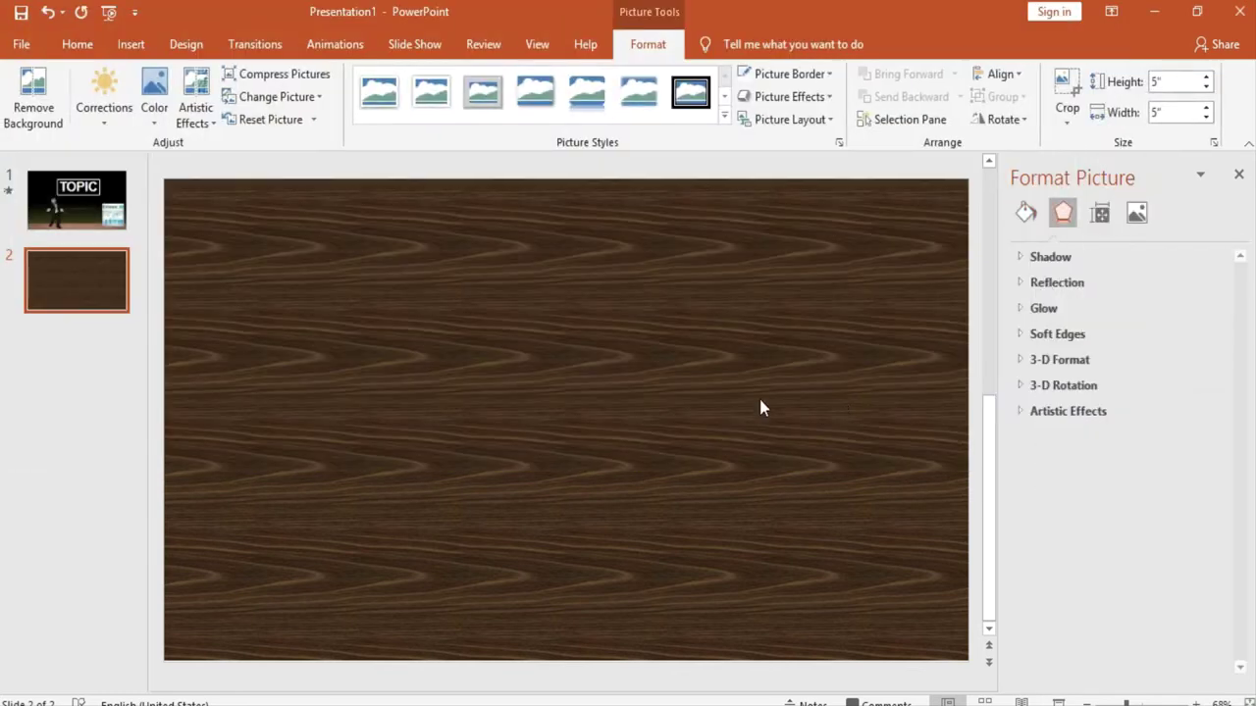
Step: Enlarge the thank-you GIF and position it on the slide's right side
left_click_drag(716, 258, 803, 206)
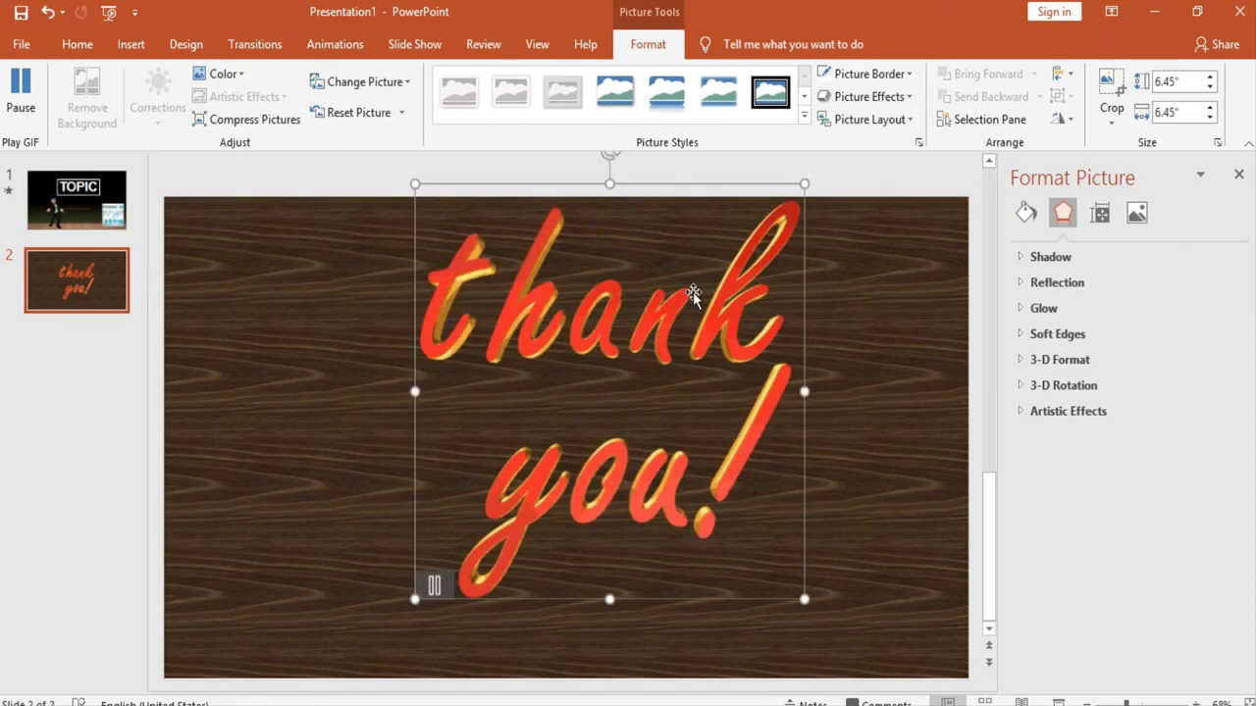
left_click_drag(692, 291, 787, 329)
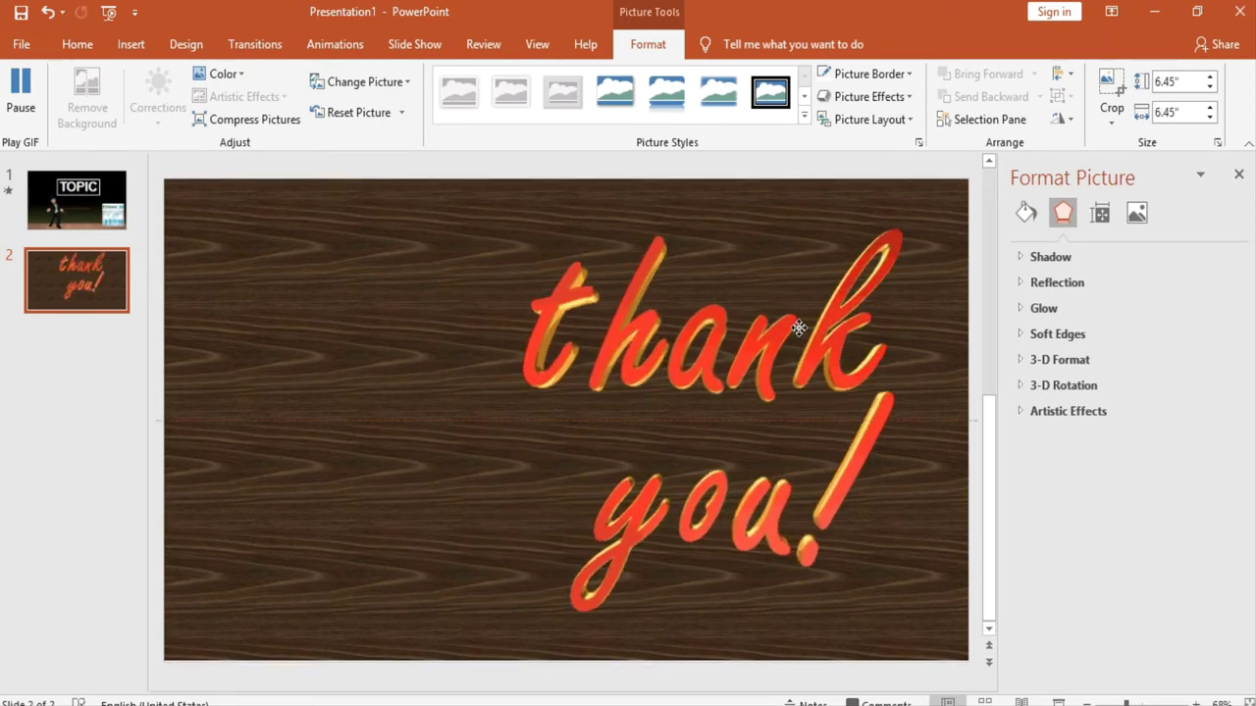
left_click_drag(787, 329, 818, 312)
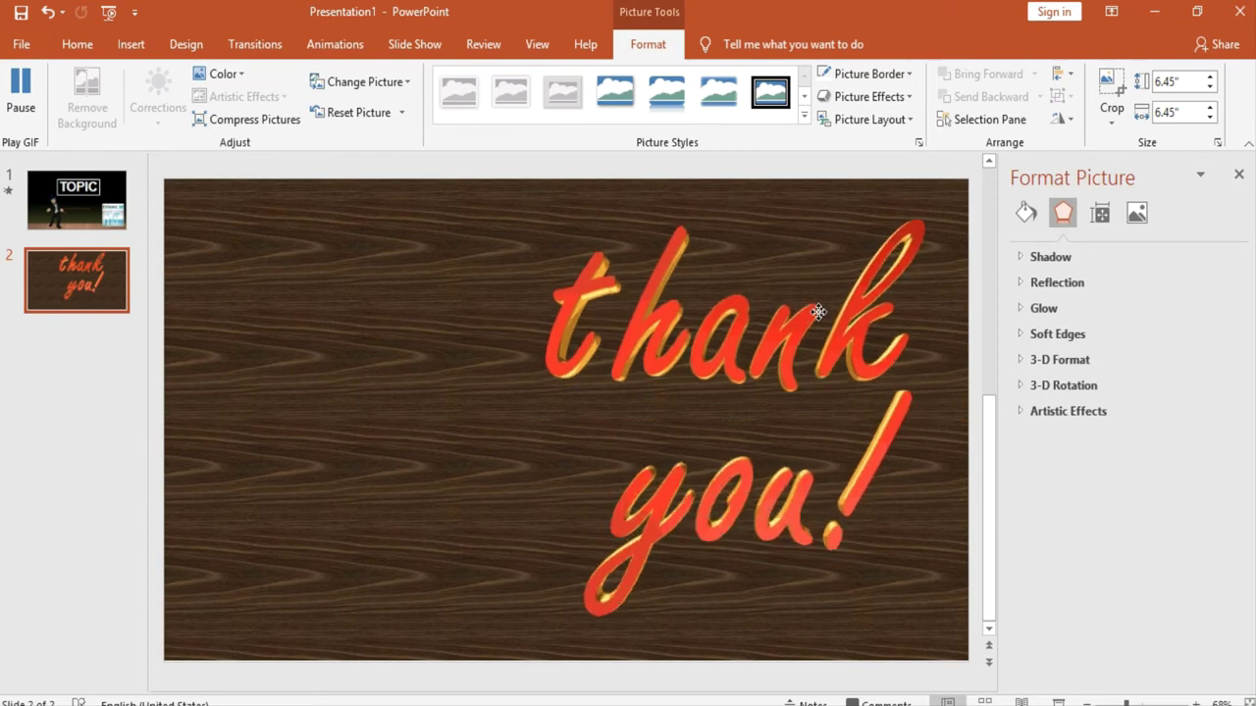
left_click_drag(818, 312, 814, 314)
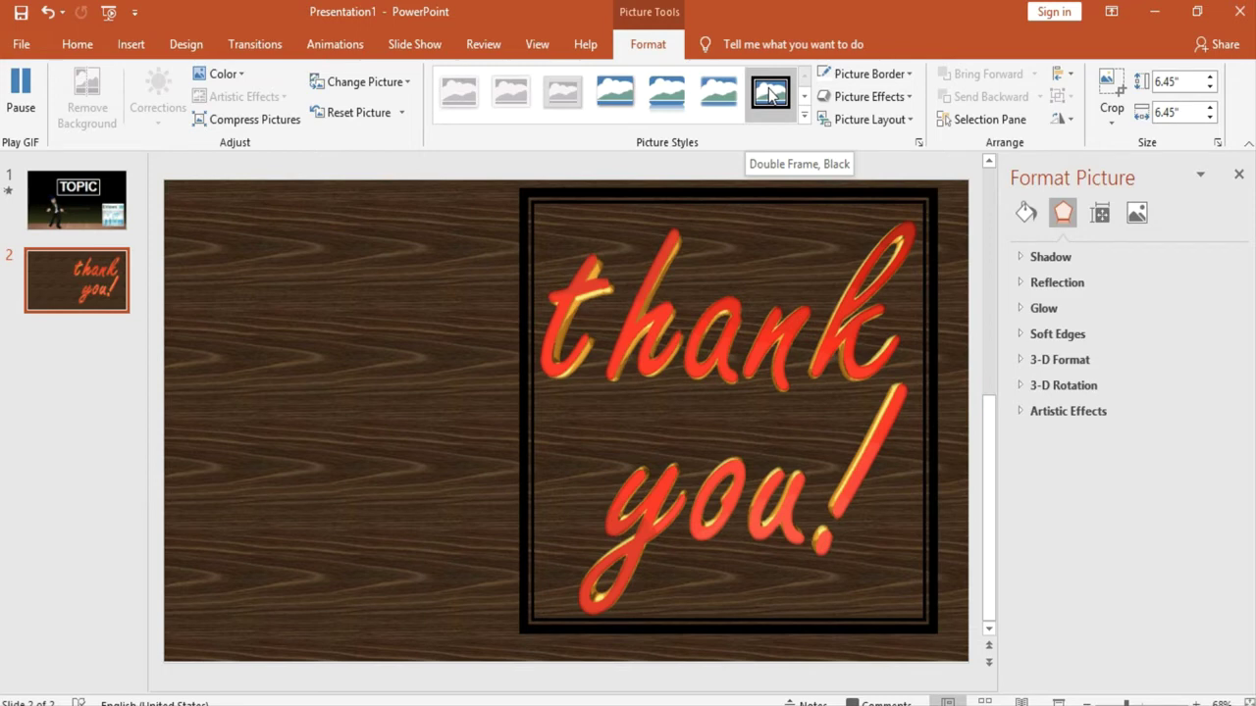
Step: Leave the thank-you GIF without a frame style, nudge it slightly lower, and deselect it
left_click(804, 115)
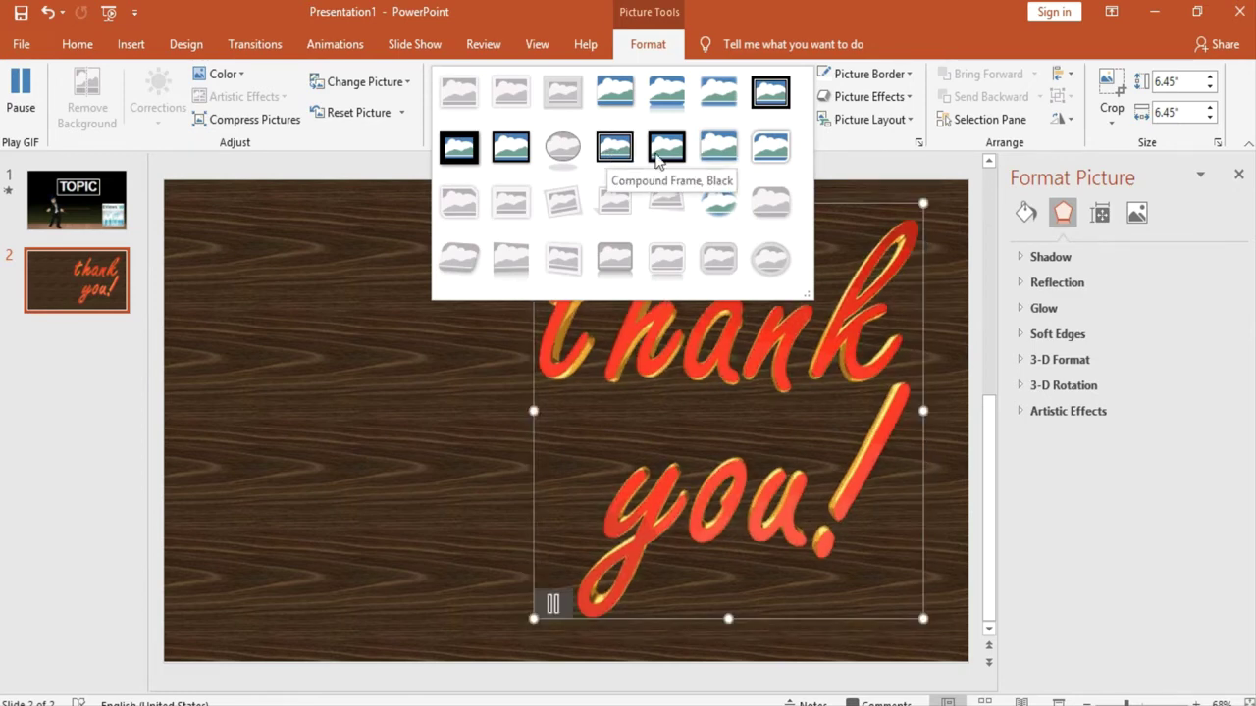
left_click(390, 316)
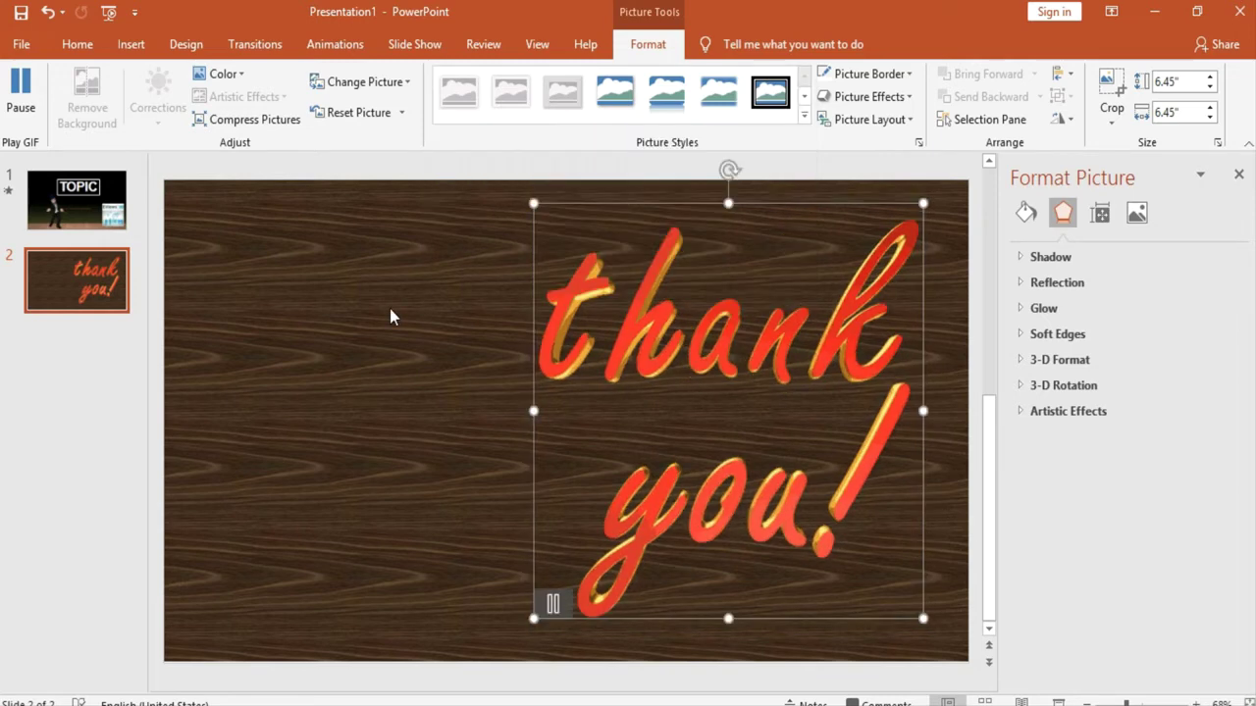
left_click_drag(771, 209, 772, 216)
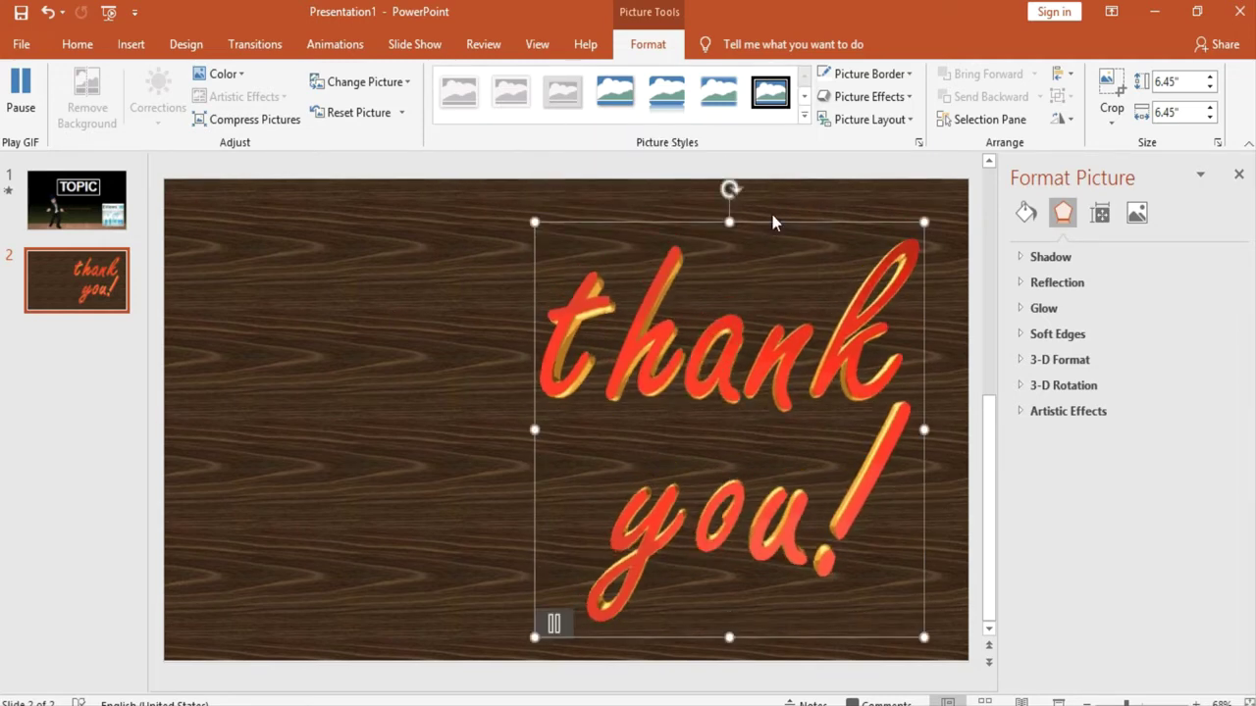
left_click(494, 261)
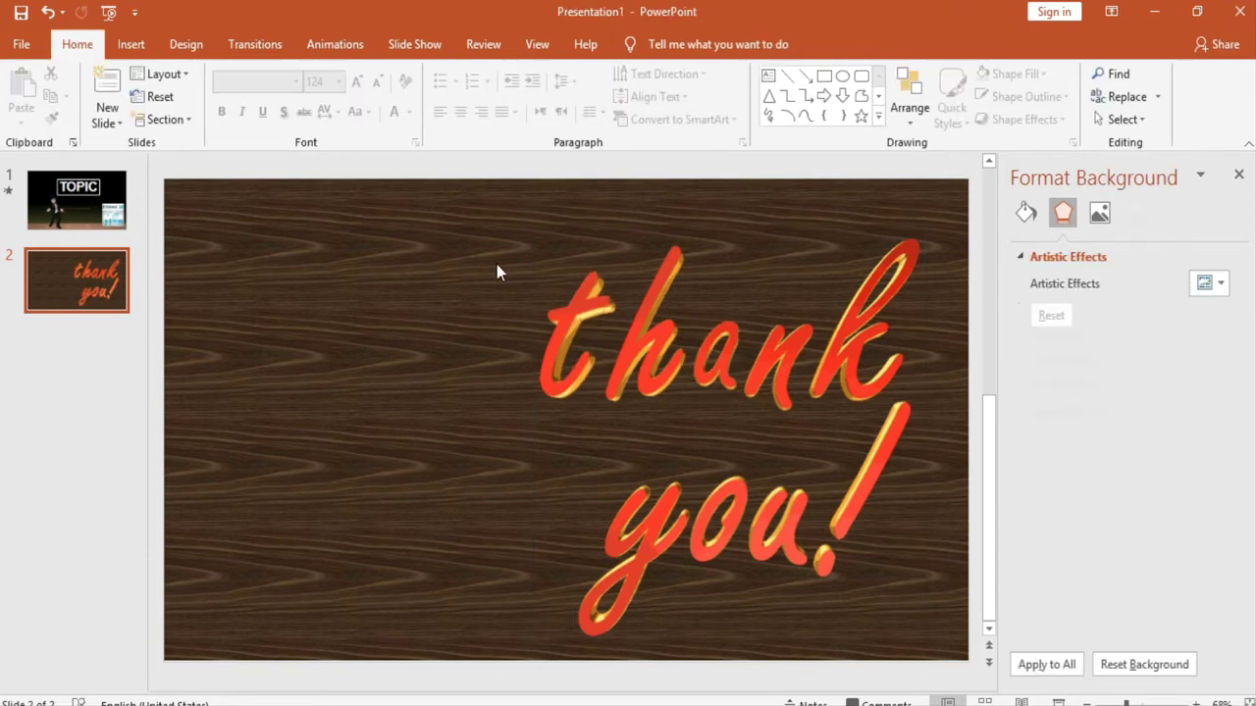
left_click(155, 39)
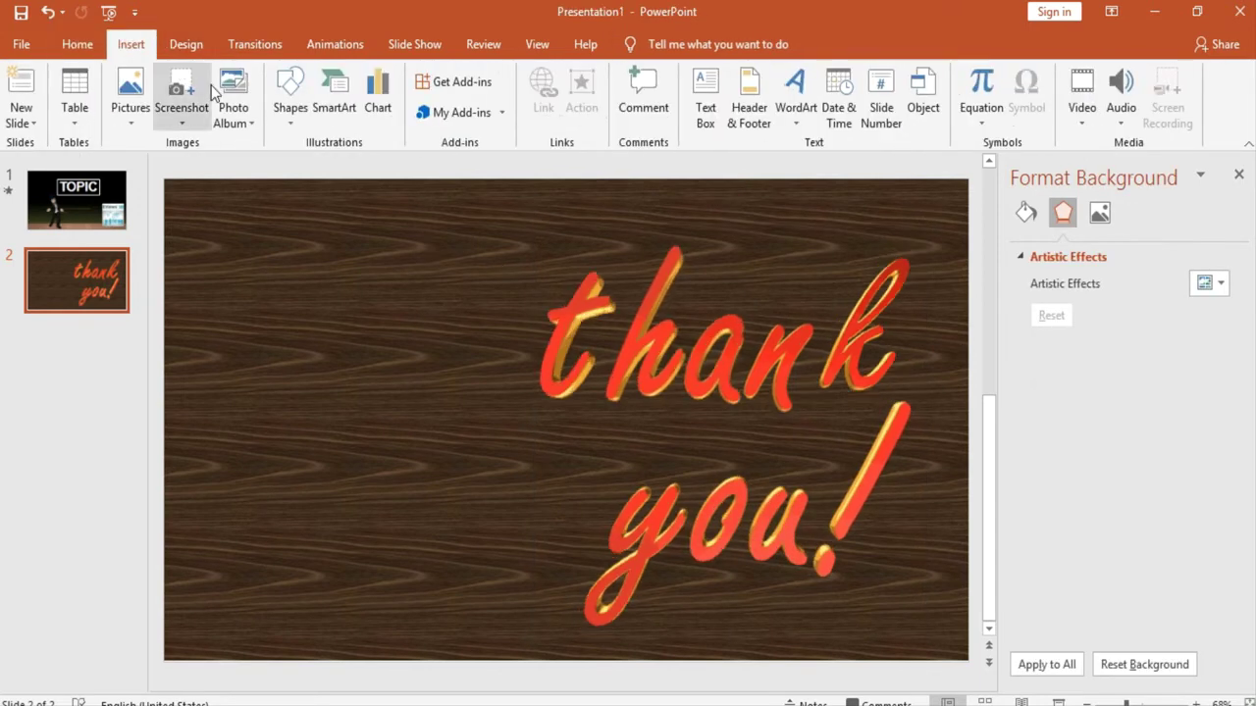
Step: Insert the source (1) singer GIF from the gifs folder onto slide 2
left_click(125, 126)
left_click(159, 168)
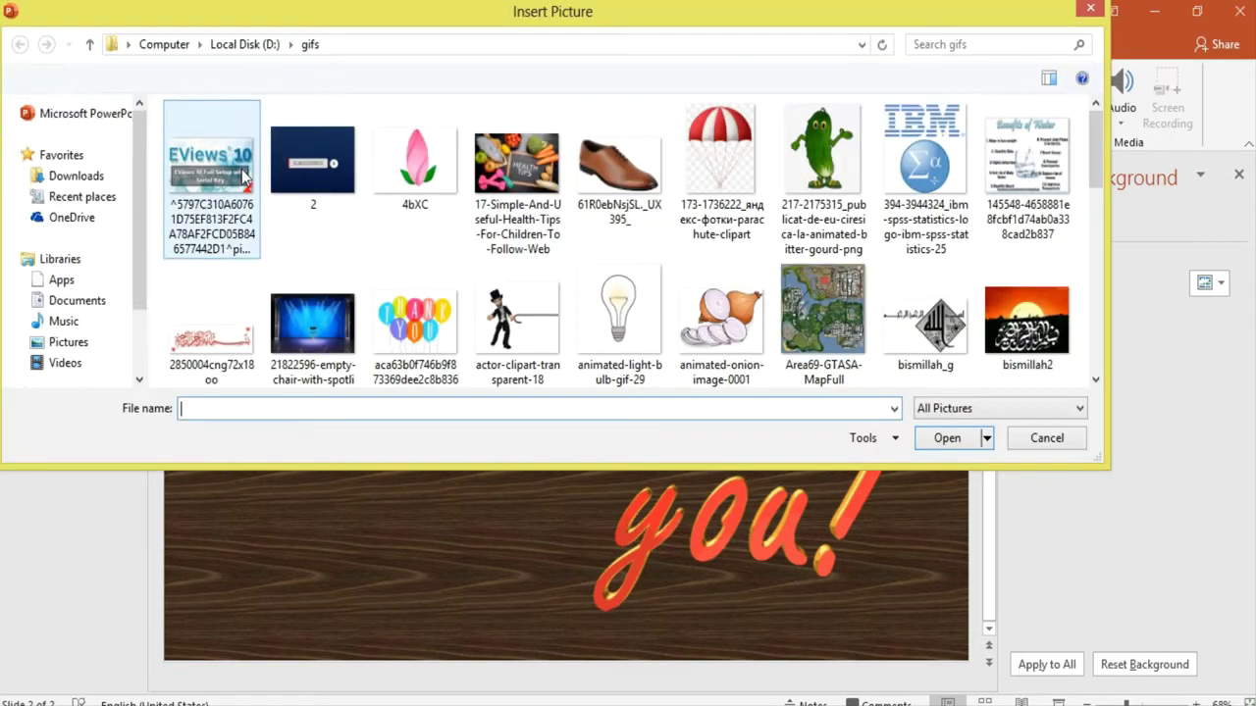
scroll(1094, 235, "down", 10)
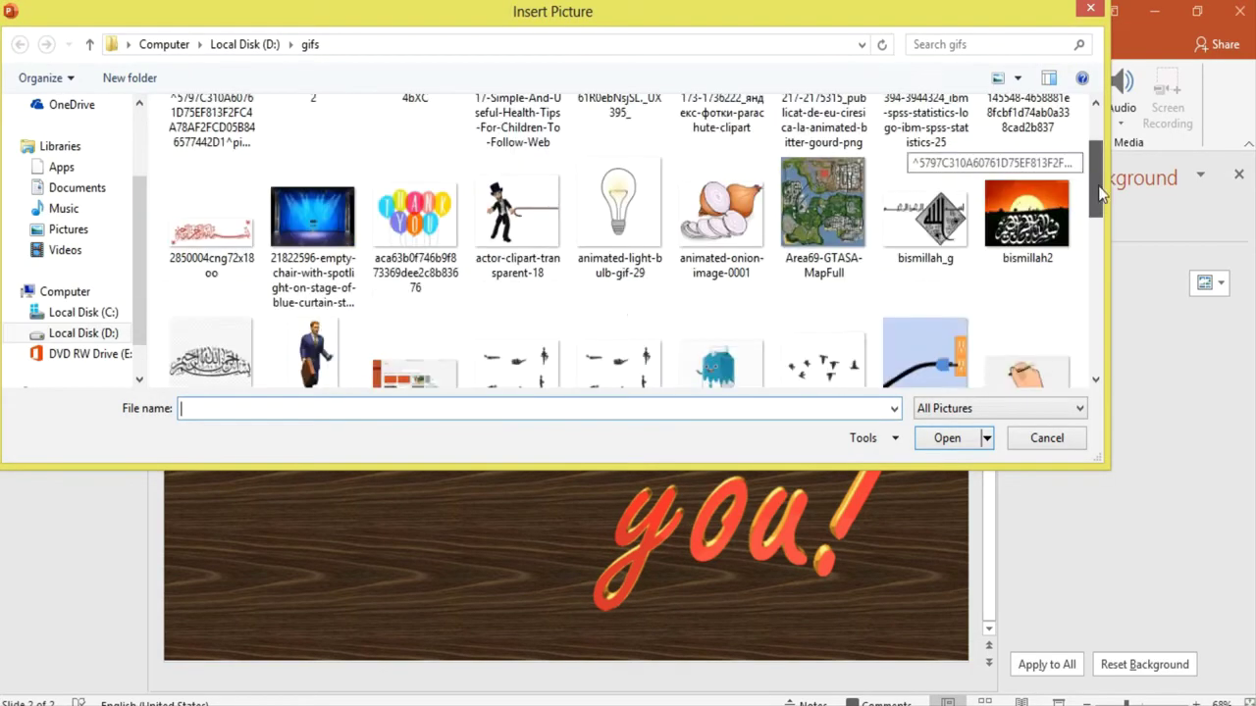
left_click_drag(1105, 259, 1105, 238)
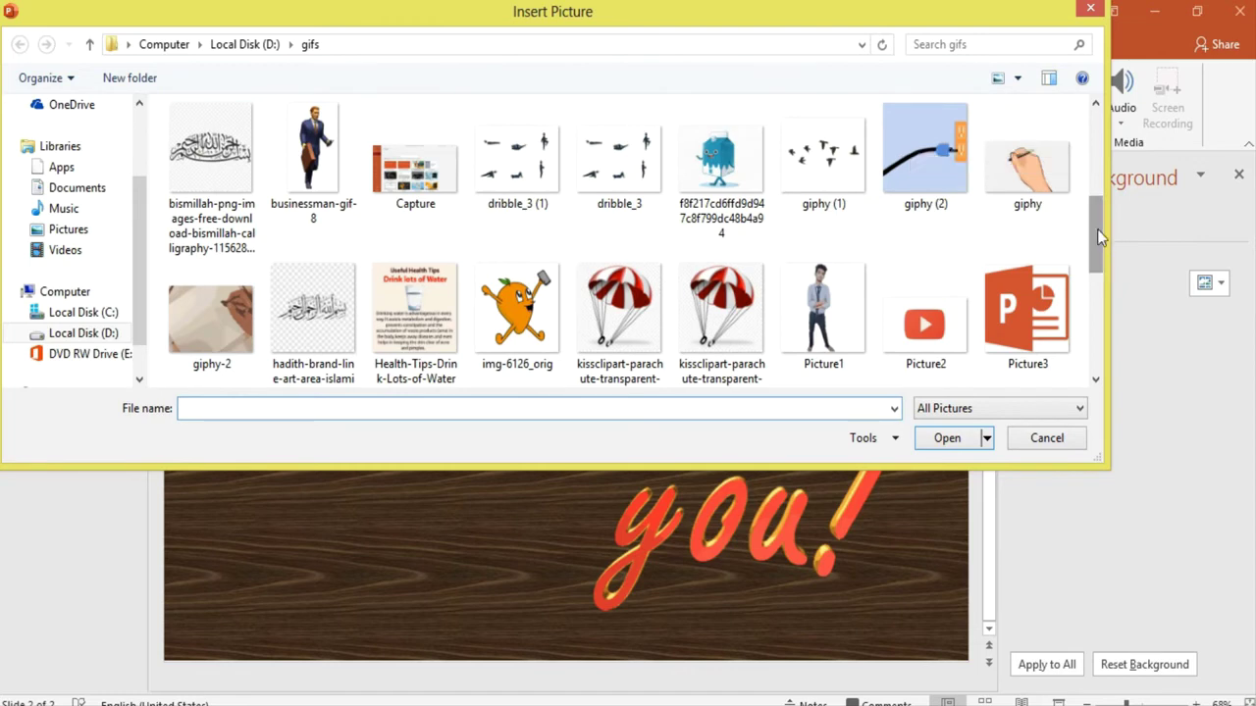
left_click_drag(1096, 228, 1105, 271)
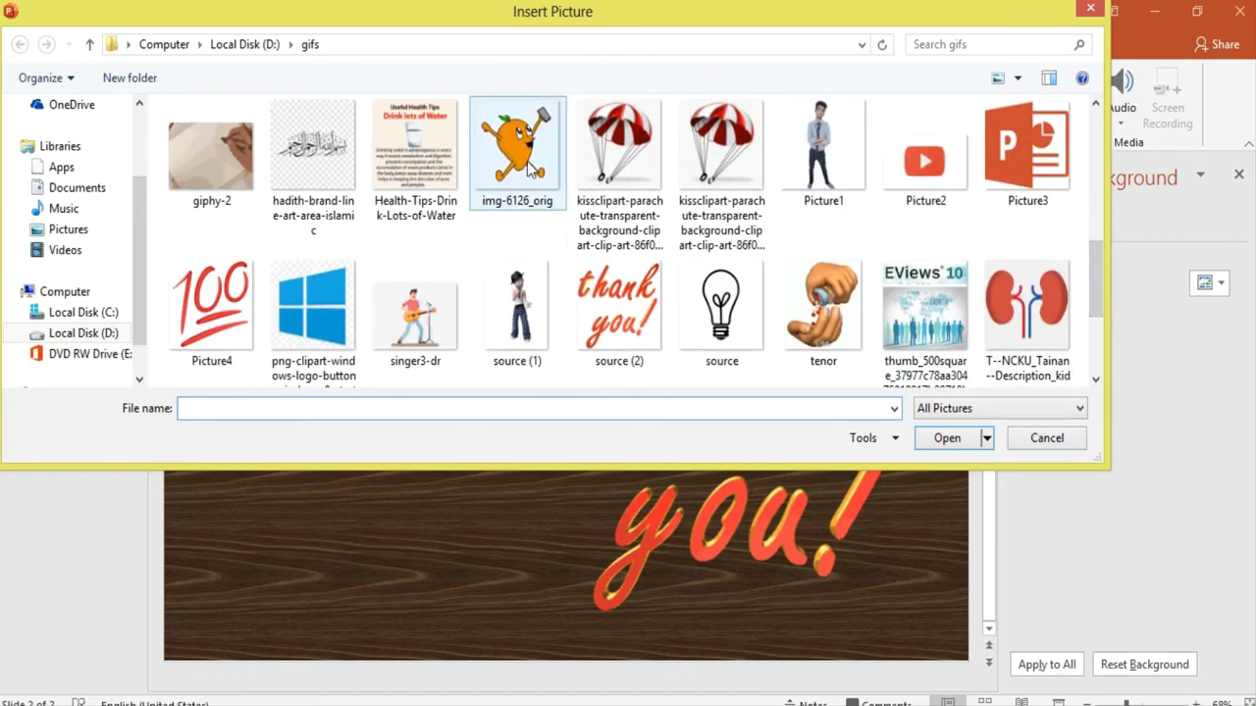
left_click(517, 304)
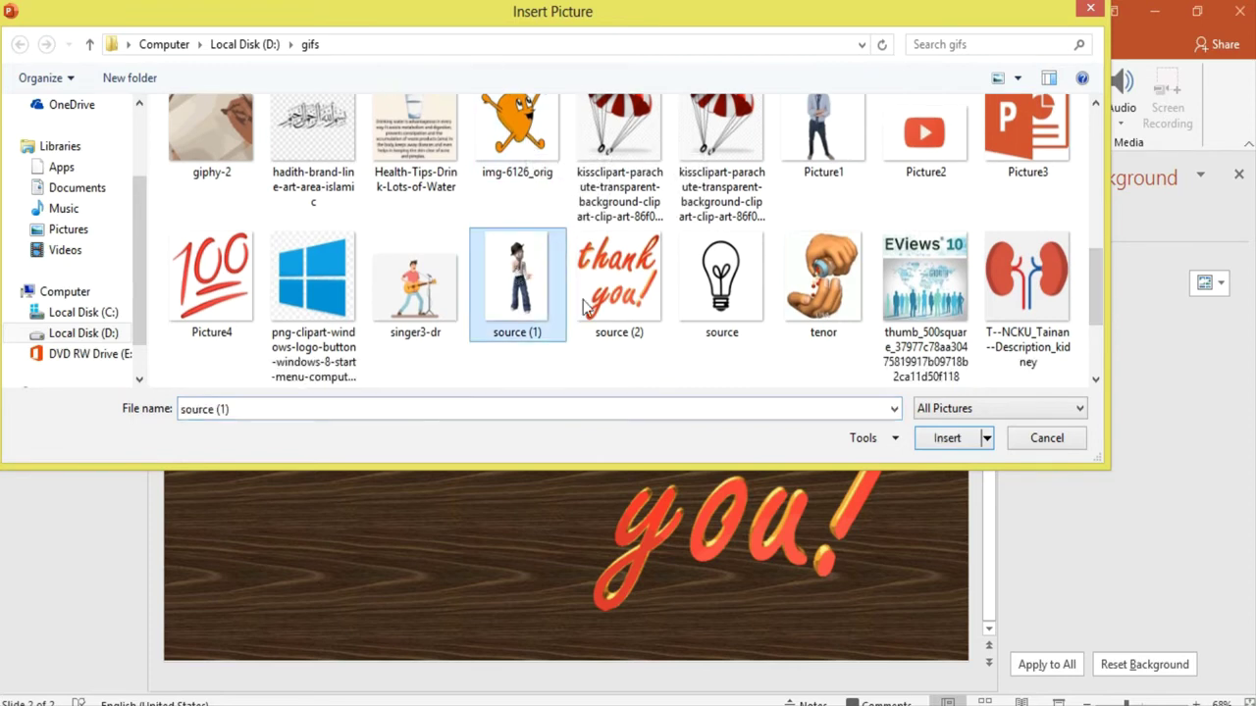
left_click(938, 441)
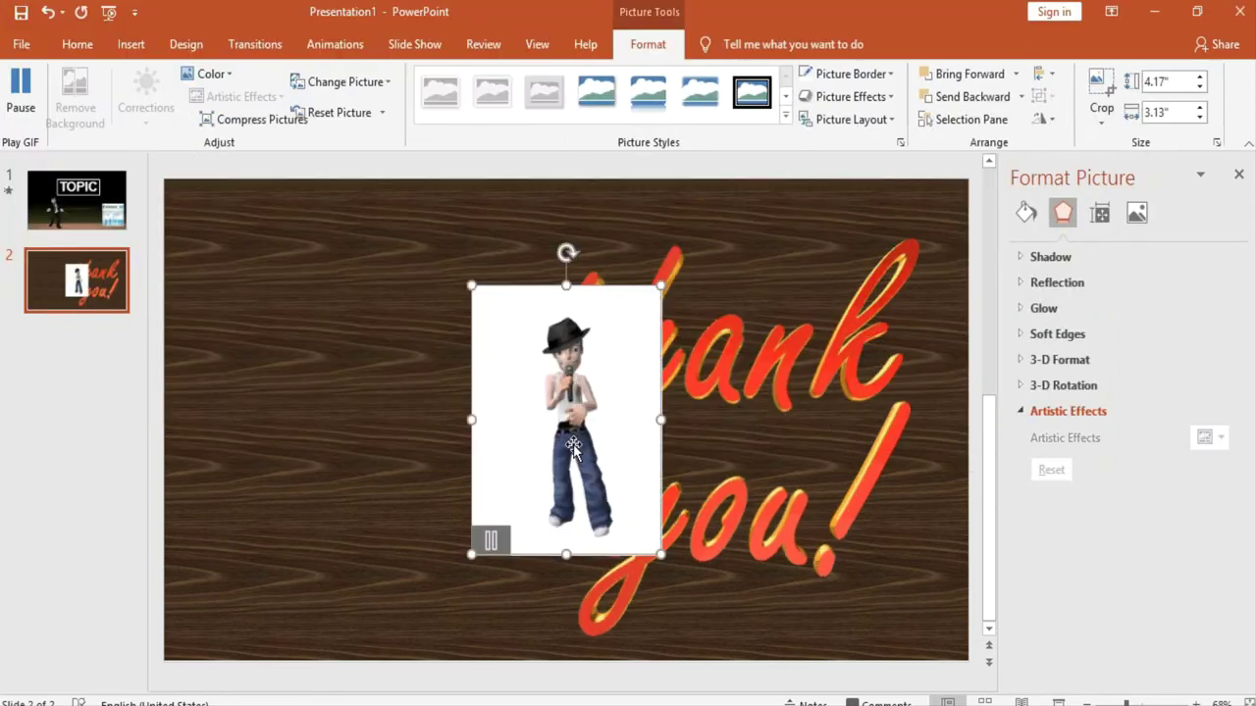
Step: Enlarge the singer GIF to 5.95" by 4.47" and place it at the slide's left, leaving its colour unchanged
left_click_drag(575, 387, 351, 402)
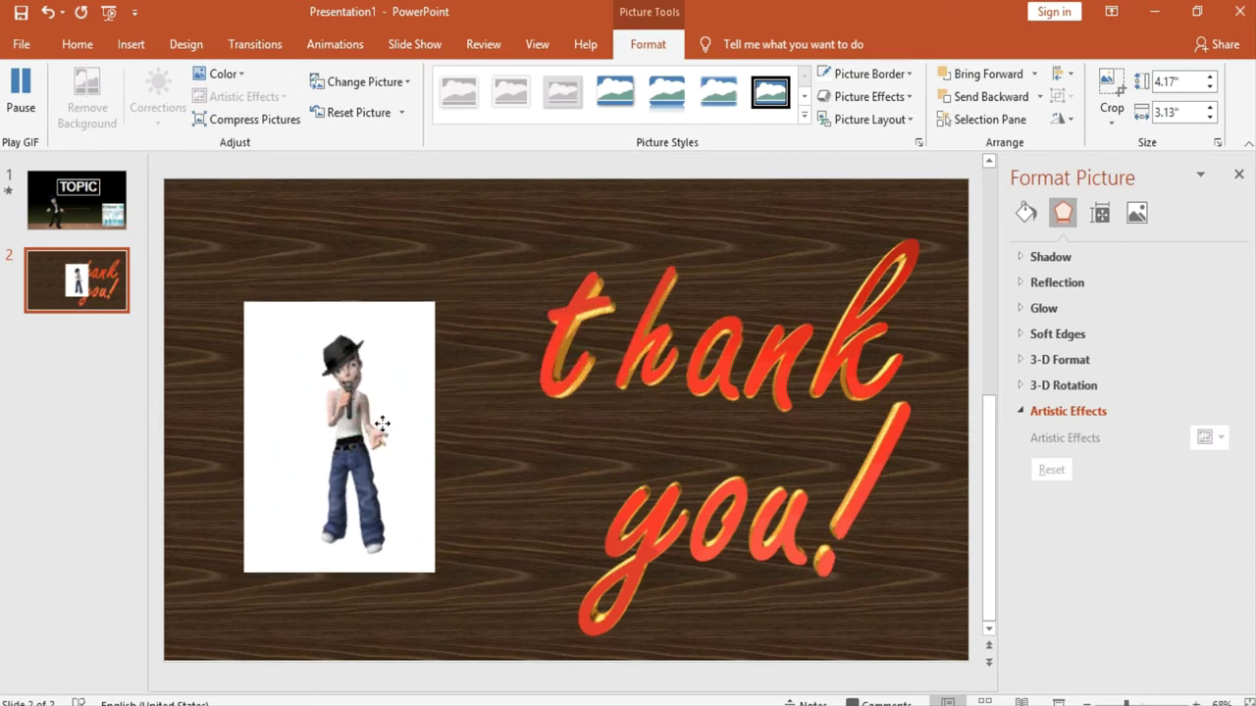
left_click_drag(434, 285, 512, 175)
left_click_drag(476, 252, 452, 319)
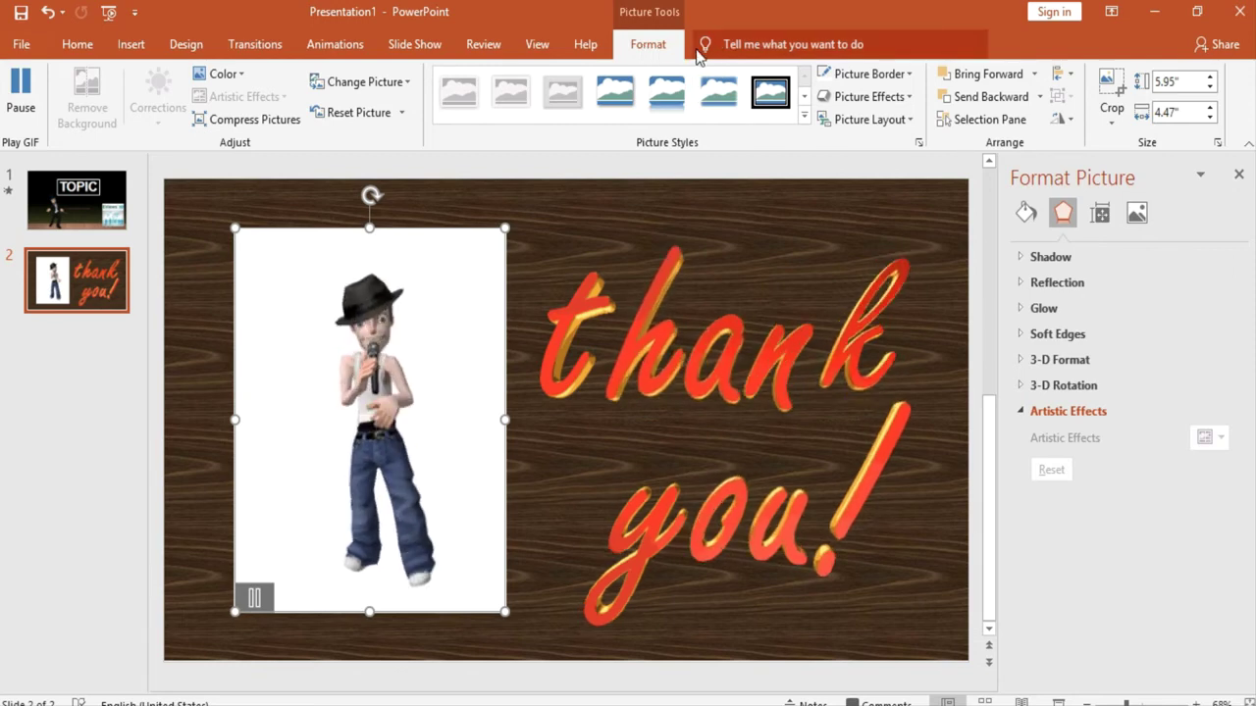
left_click(245, 82)
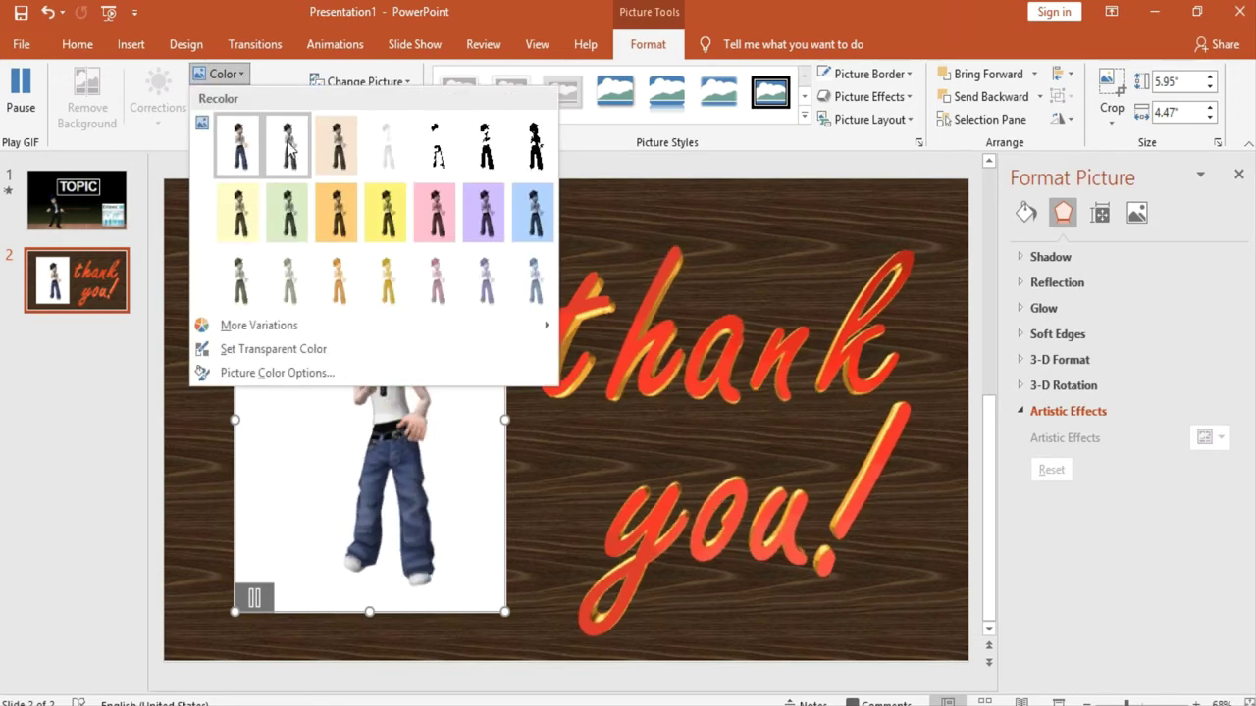
left_click(648, 207)
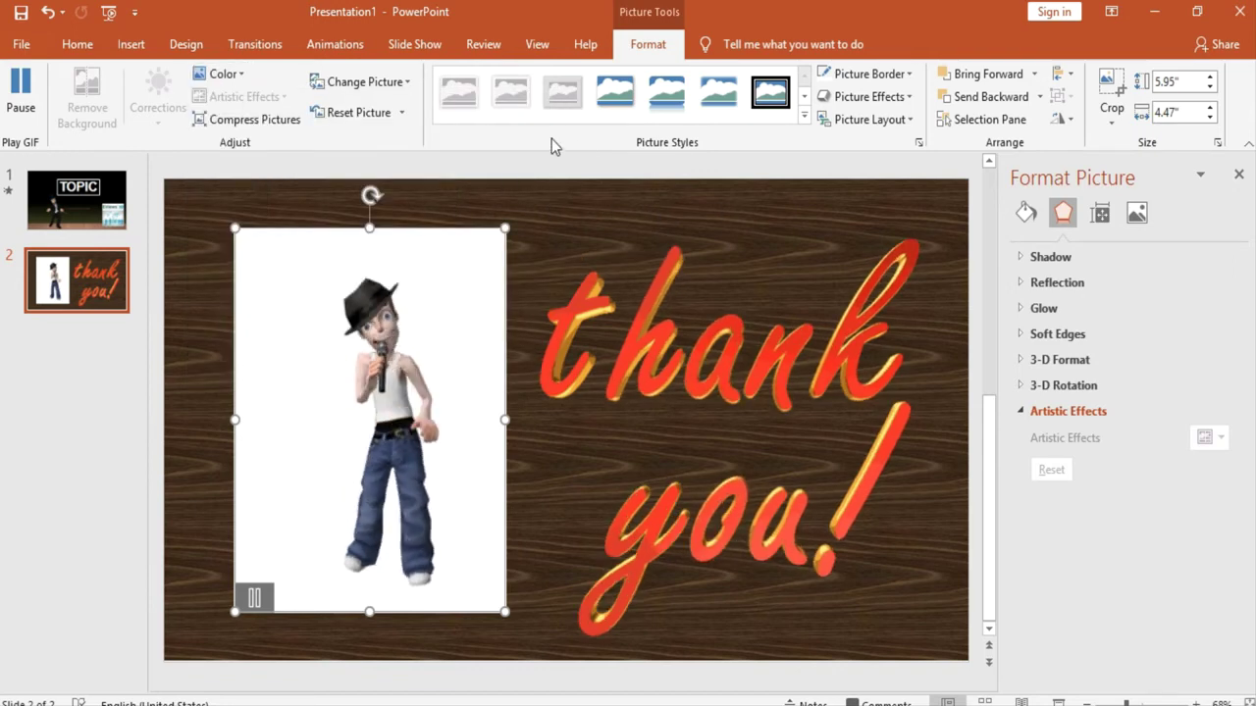
left_click(187, 45)
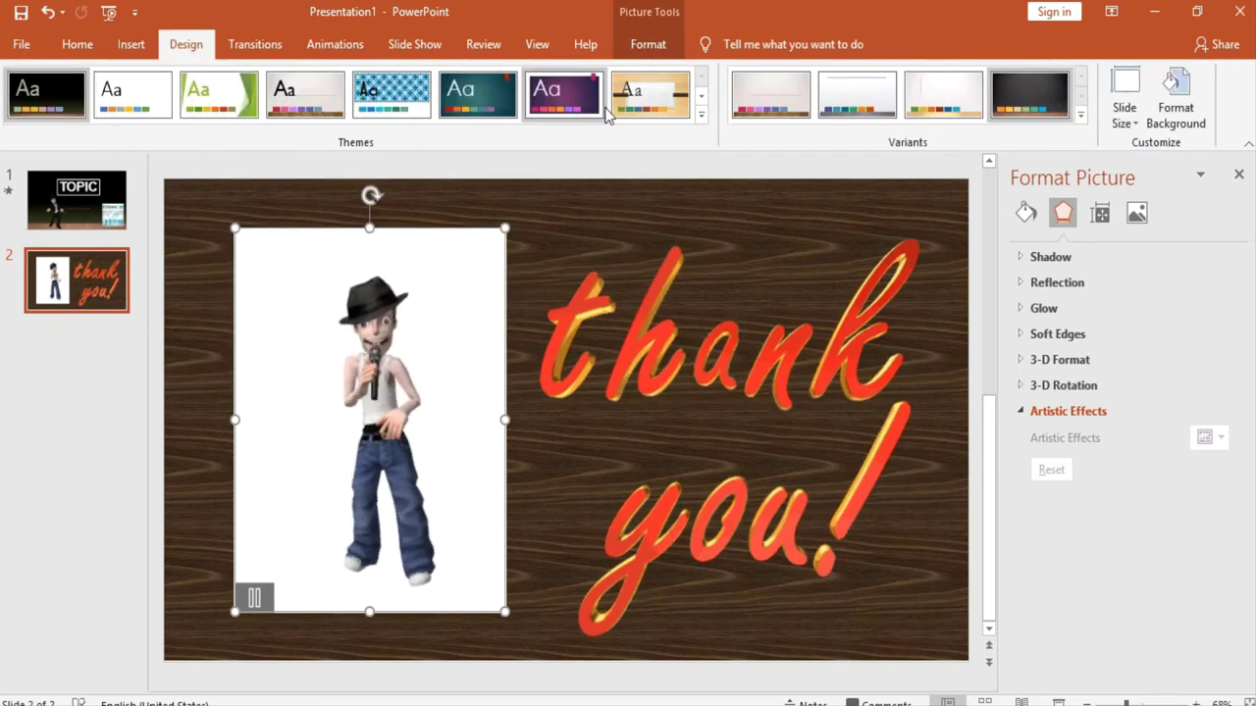
Step: Swap the thank-you slide's wood texture for a white solid background fill
left_click(869, 221)
left_click(941, 194)
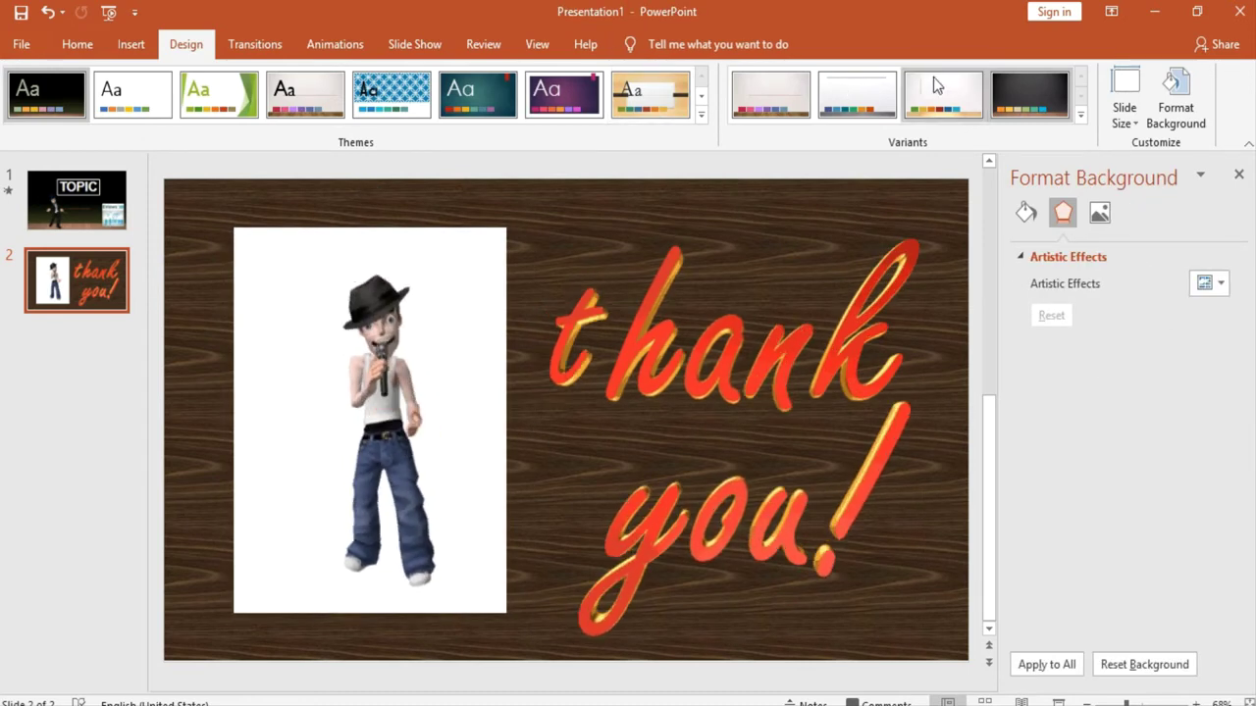
left_click(1182, 103)
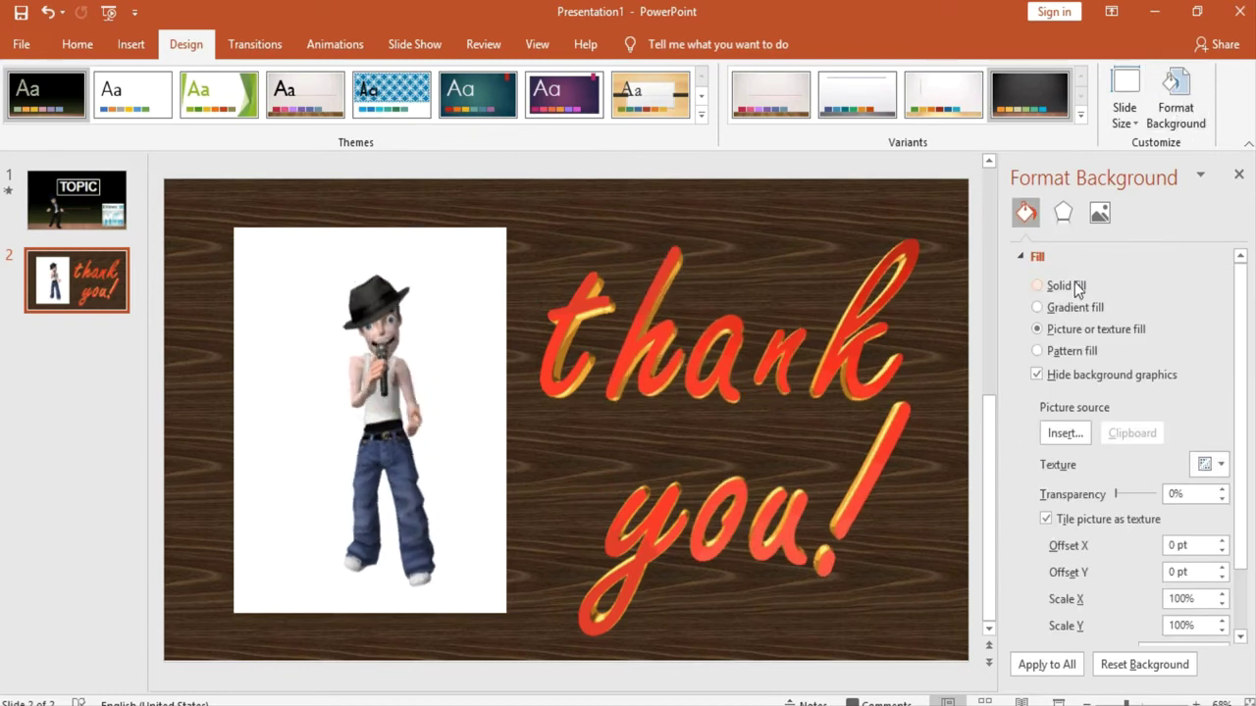
left_click(1074, 284)
left_click(1213, 412)
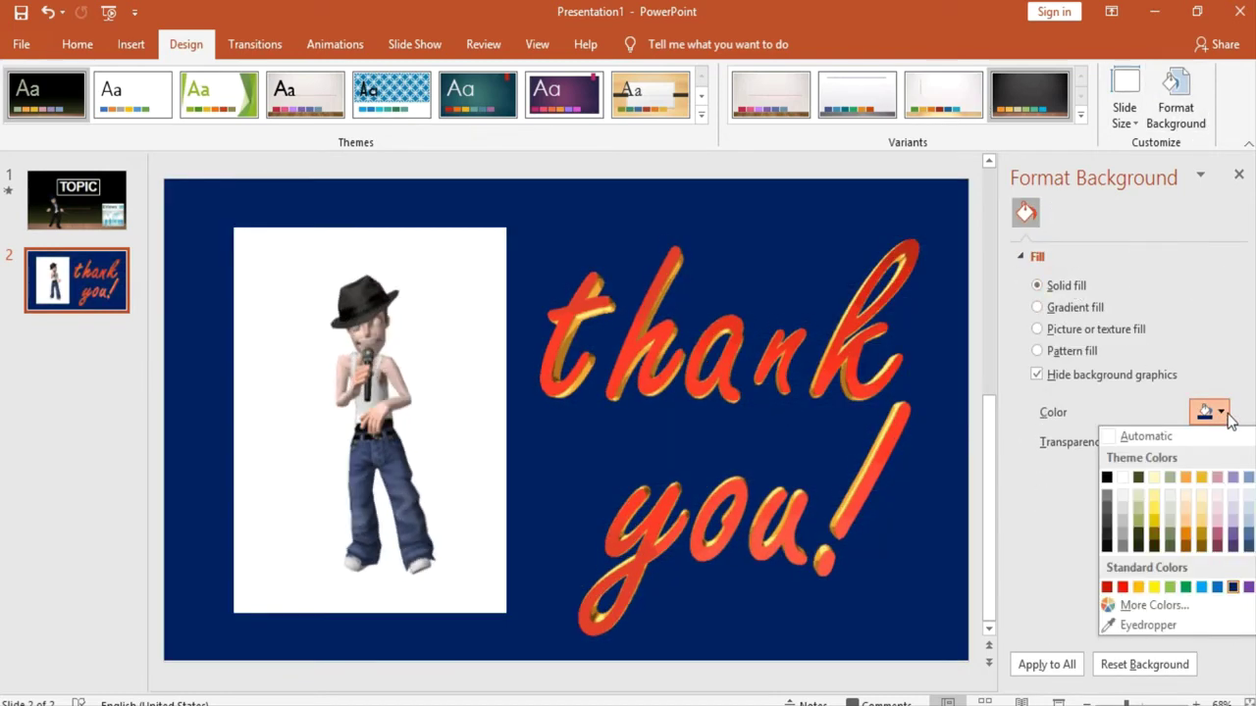
left_click(1123, 478)
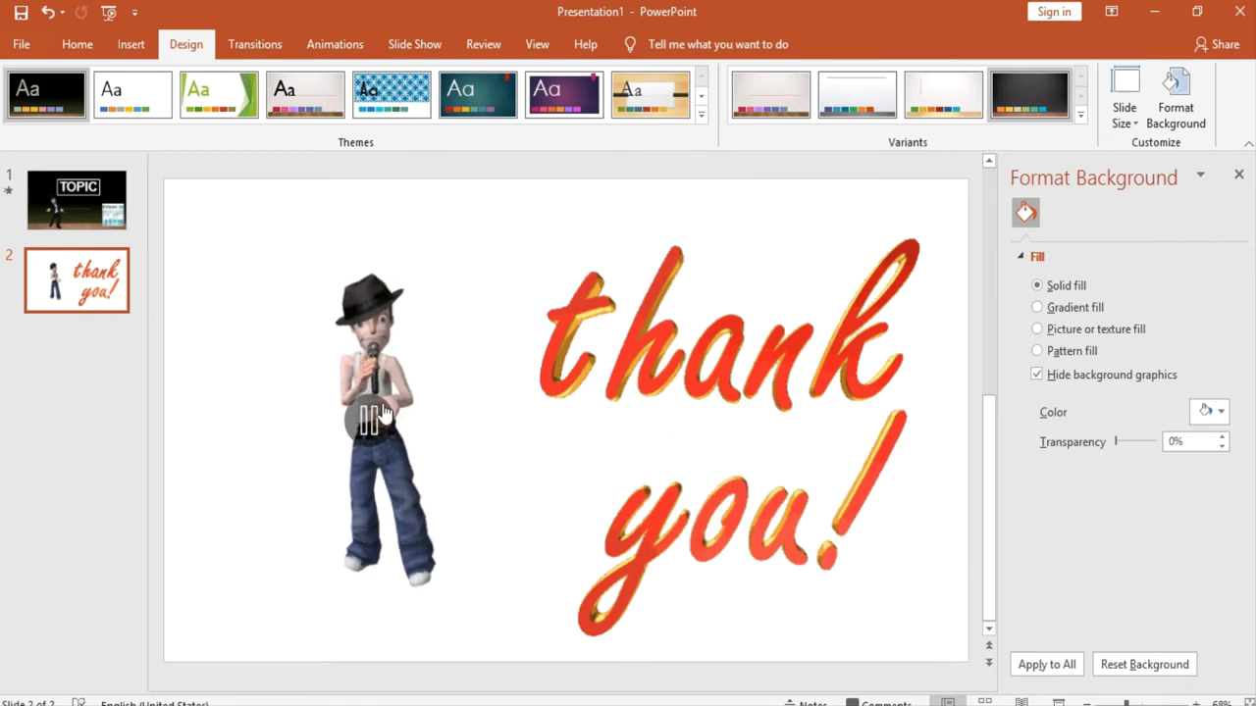
left_click(457, 596)
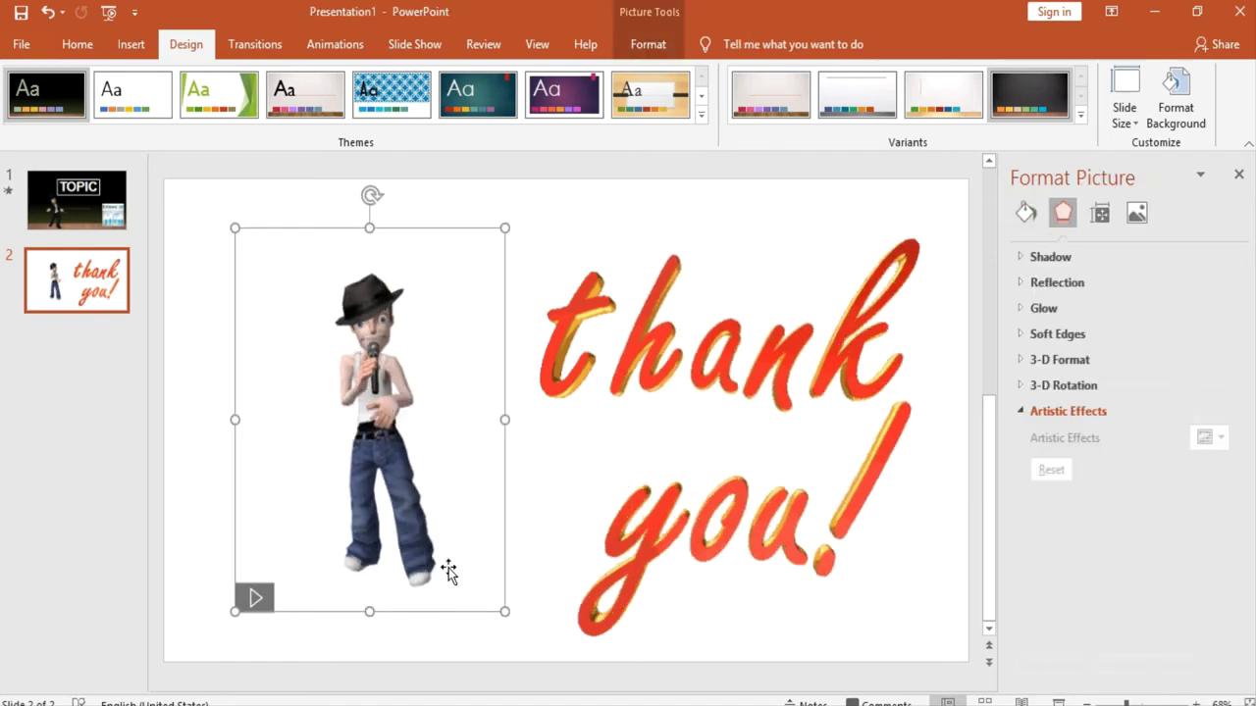
Step: Shift the singer GIF left and enlarge the 'thank you!' GIF across the slide's right half
left_click(506, 624)
left_click_drag(417, 530, 387, 531)
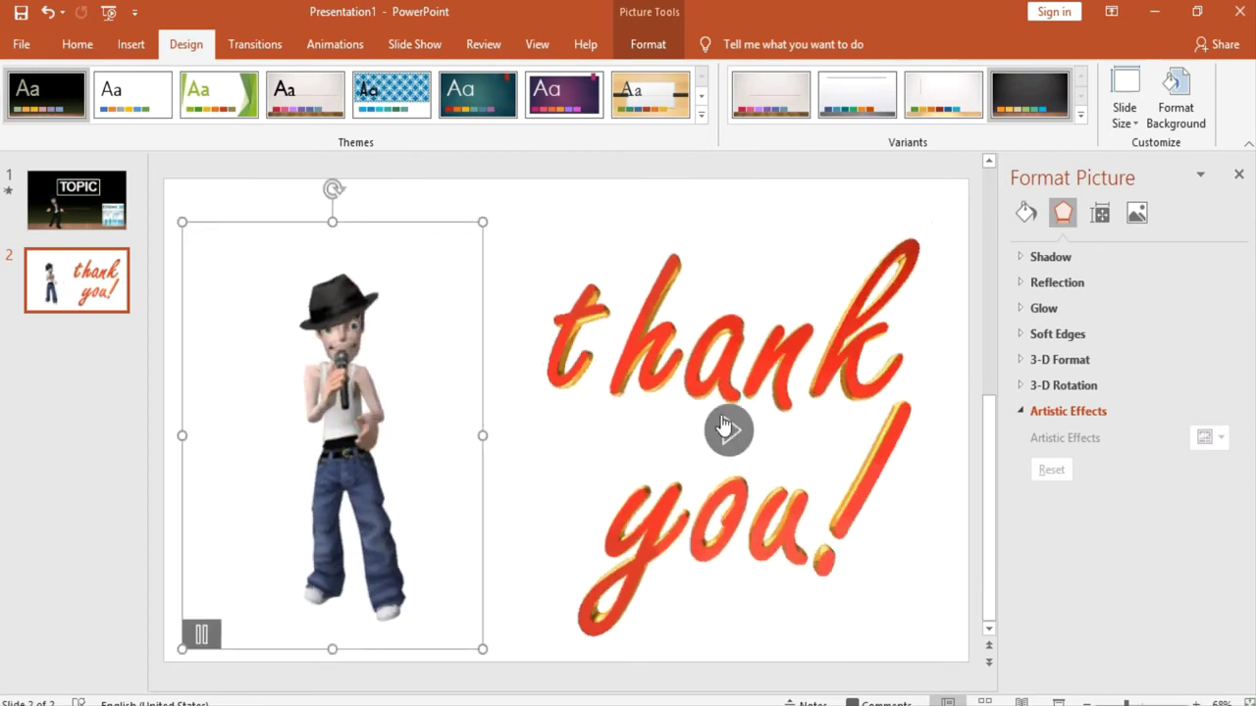
left_click(700, 363)
left_click_drag(535, 221, 500, 203)
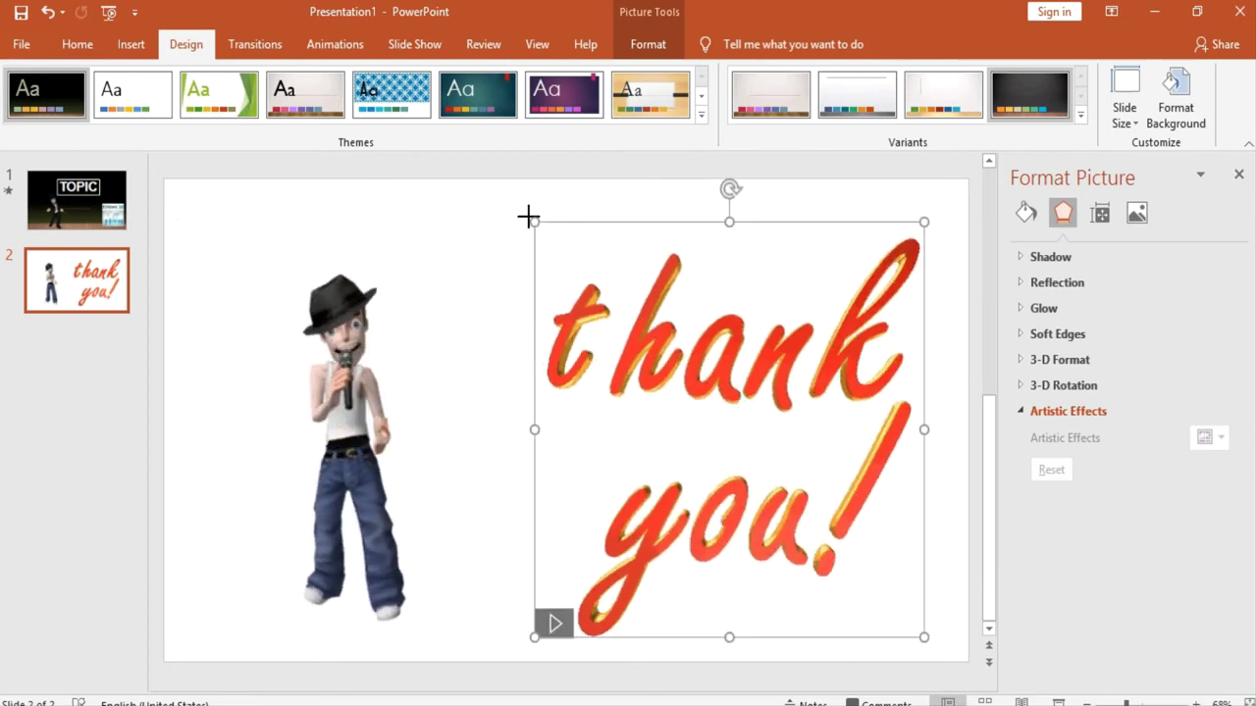
mouse_move(706, 397)
left_mouse_down()
mouse_move(702, 383)
mouse_move(713, 400)
left_mouse_up()
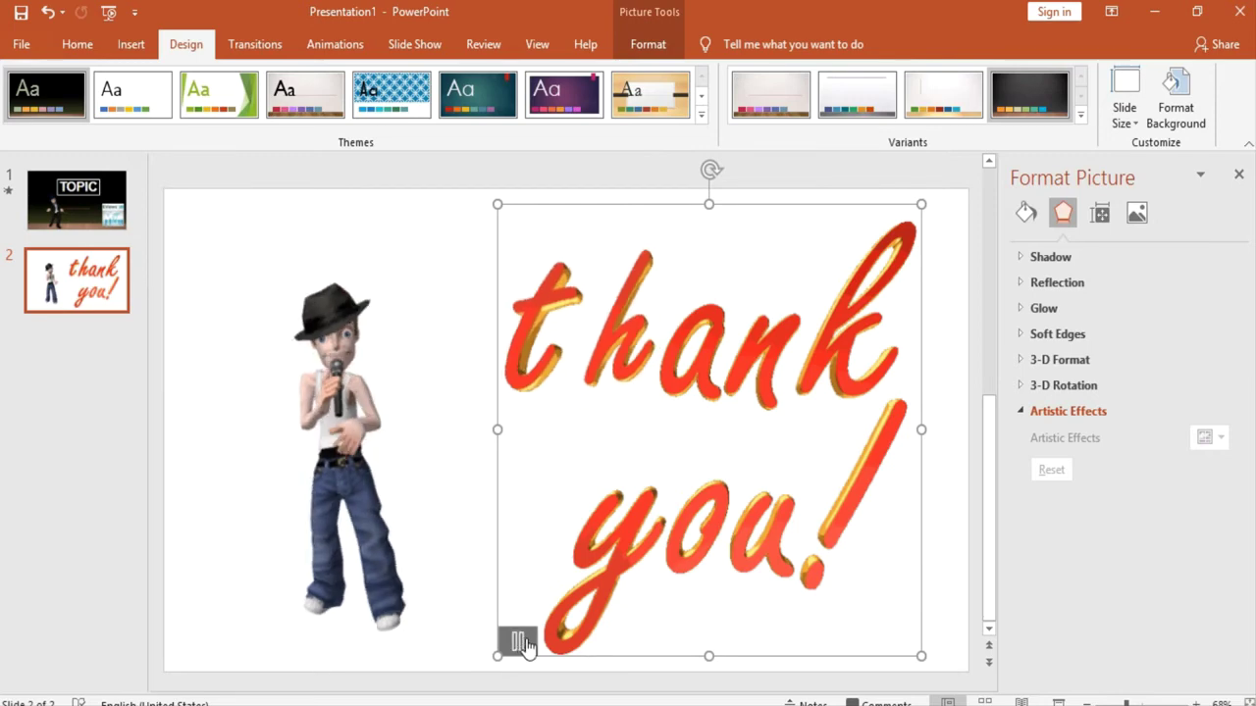
left_click(949, 538)
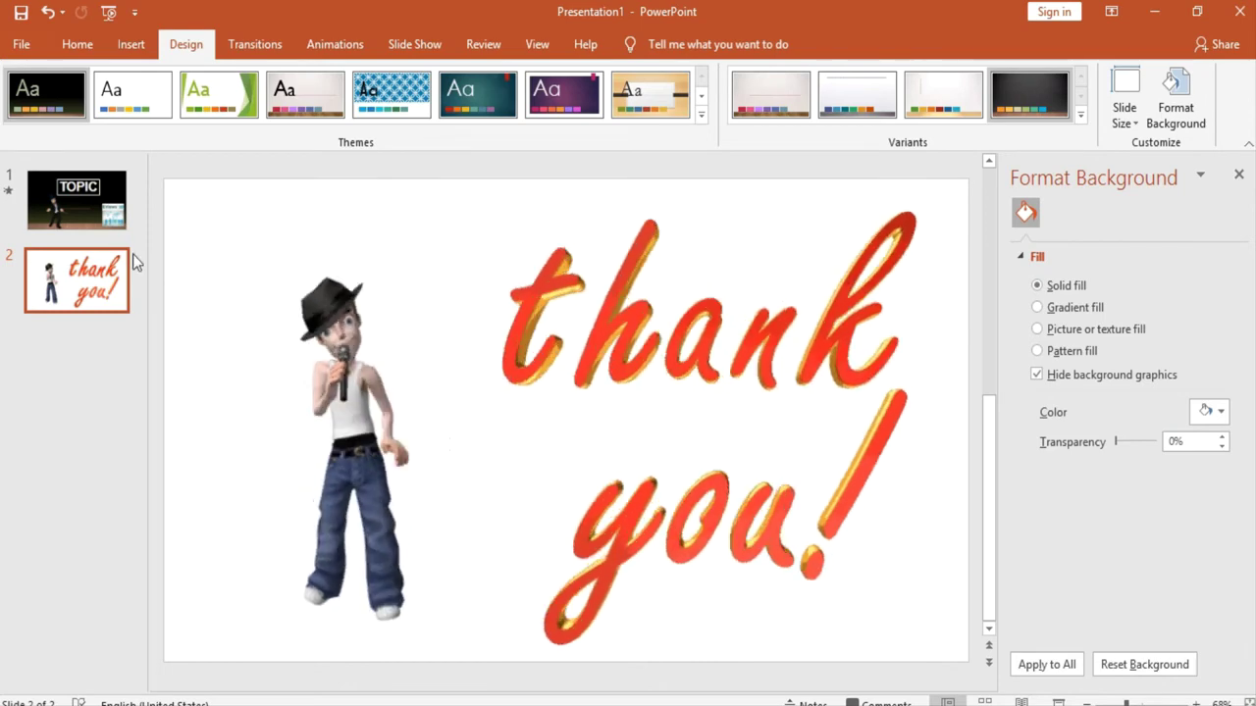
left_click(68, 198)
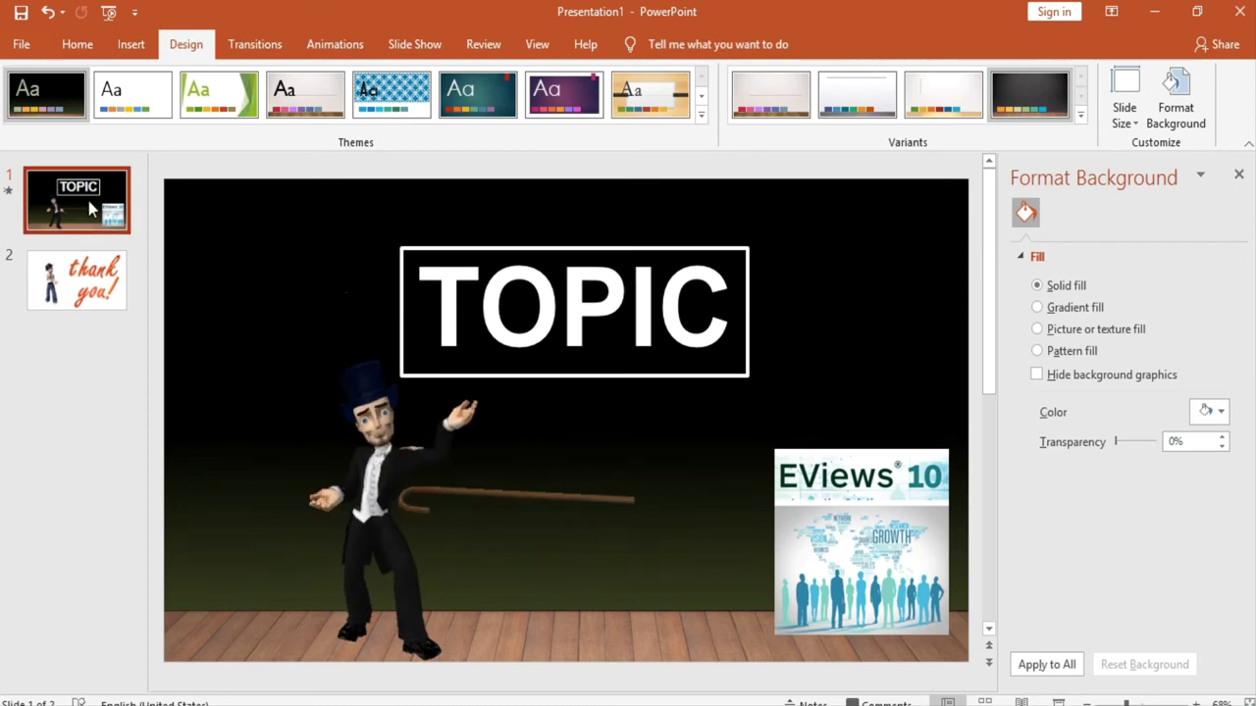
right_click(76, 288)
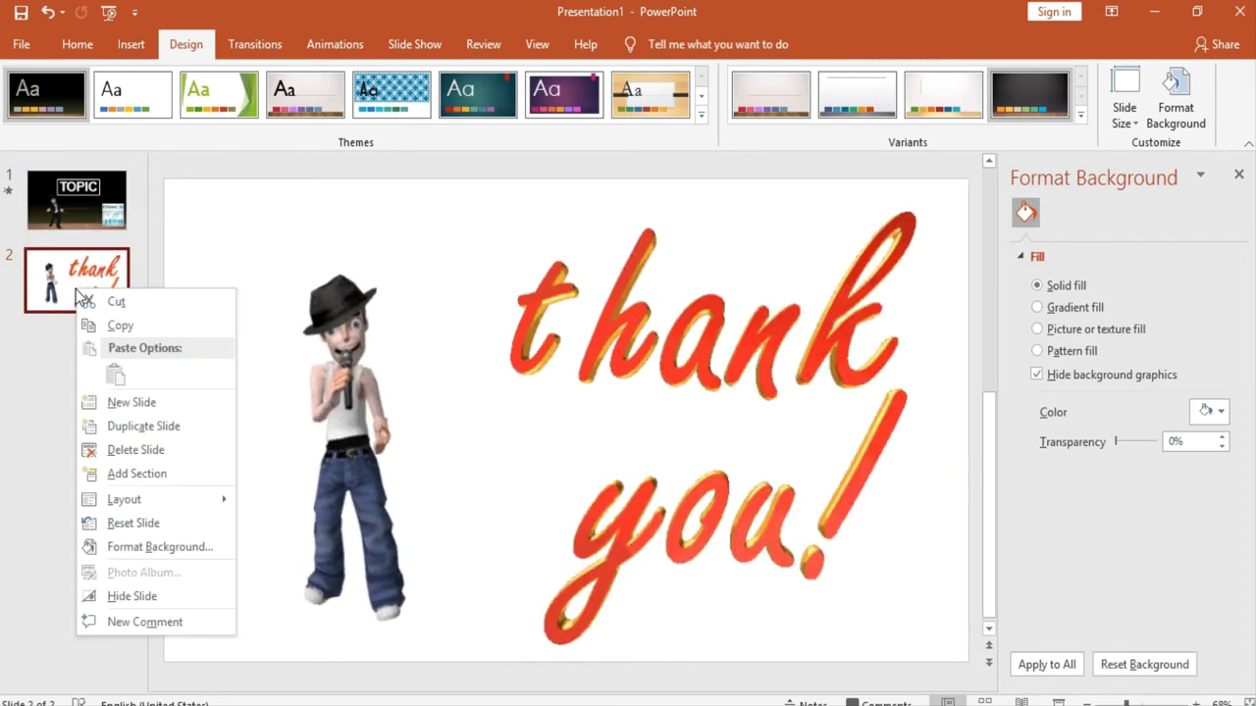
Step: Add a new slide at the deck's start with a dark blue fill and background graphics hidden
left_click(132, 403)
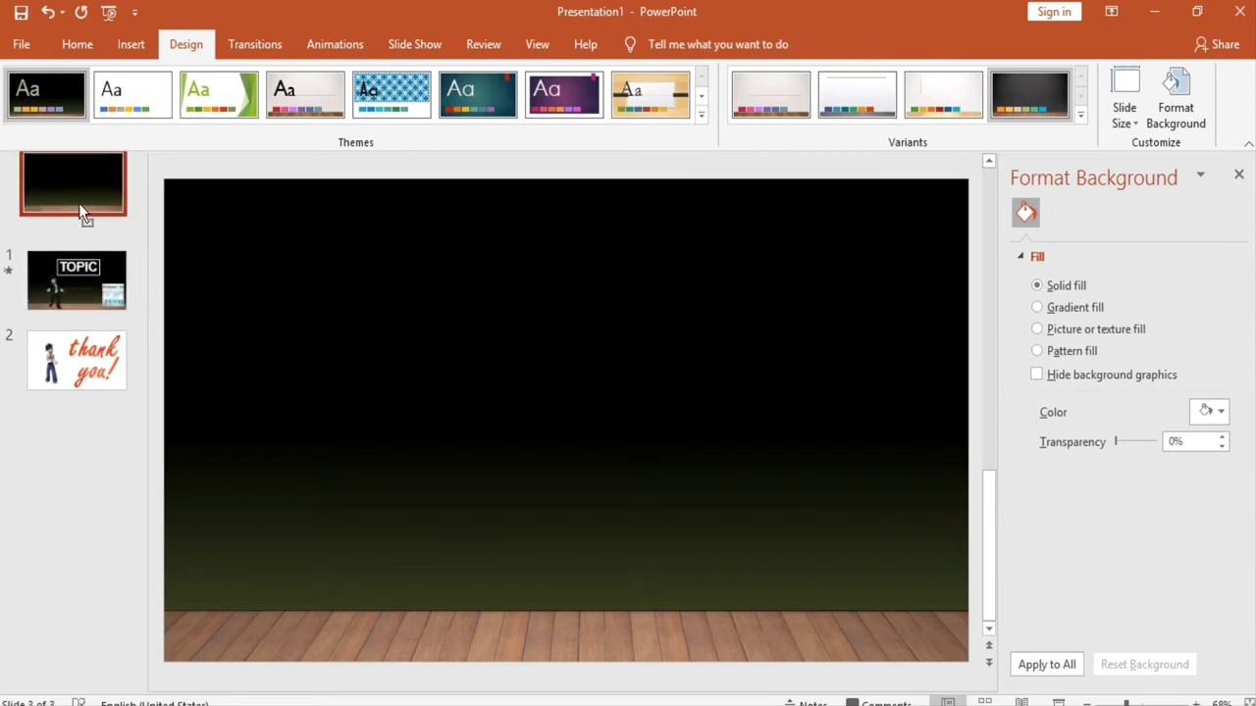
left_click_drag(79, 204, 115, 225)
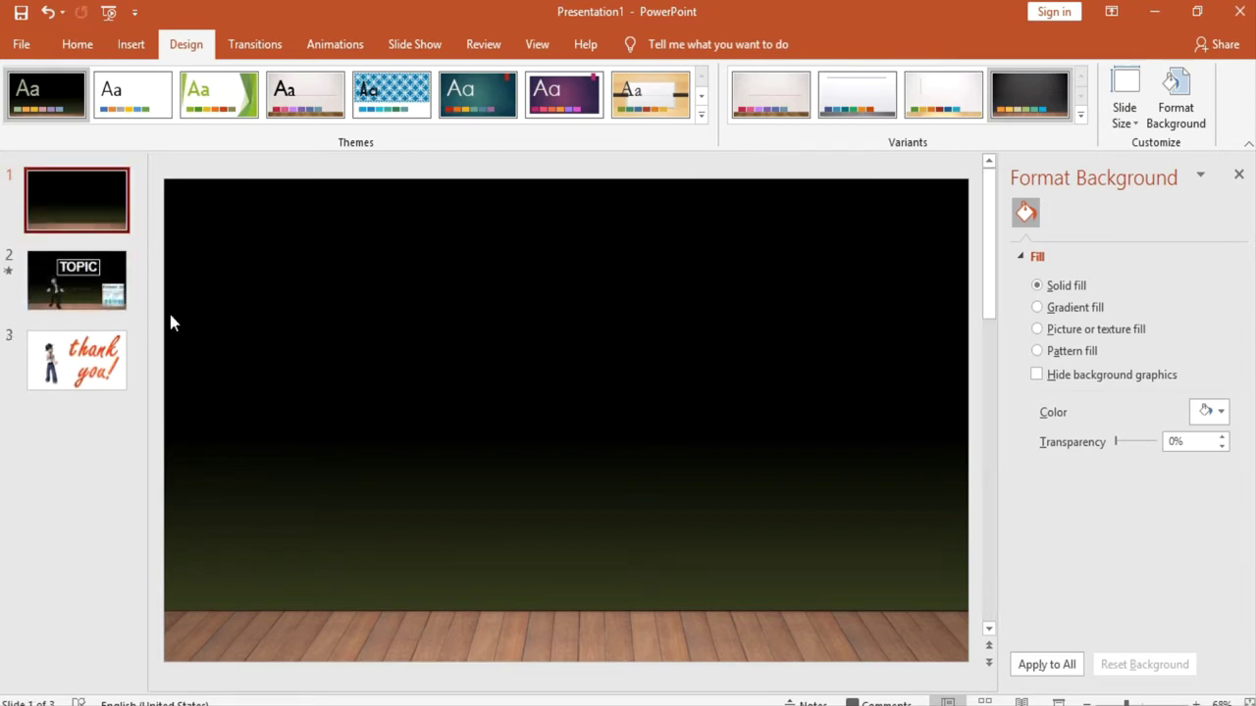
left_click(1221, 413)
left_click(1232, 585)
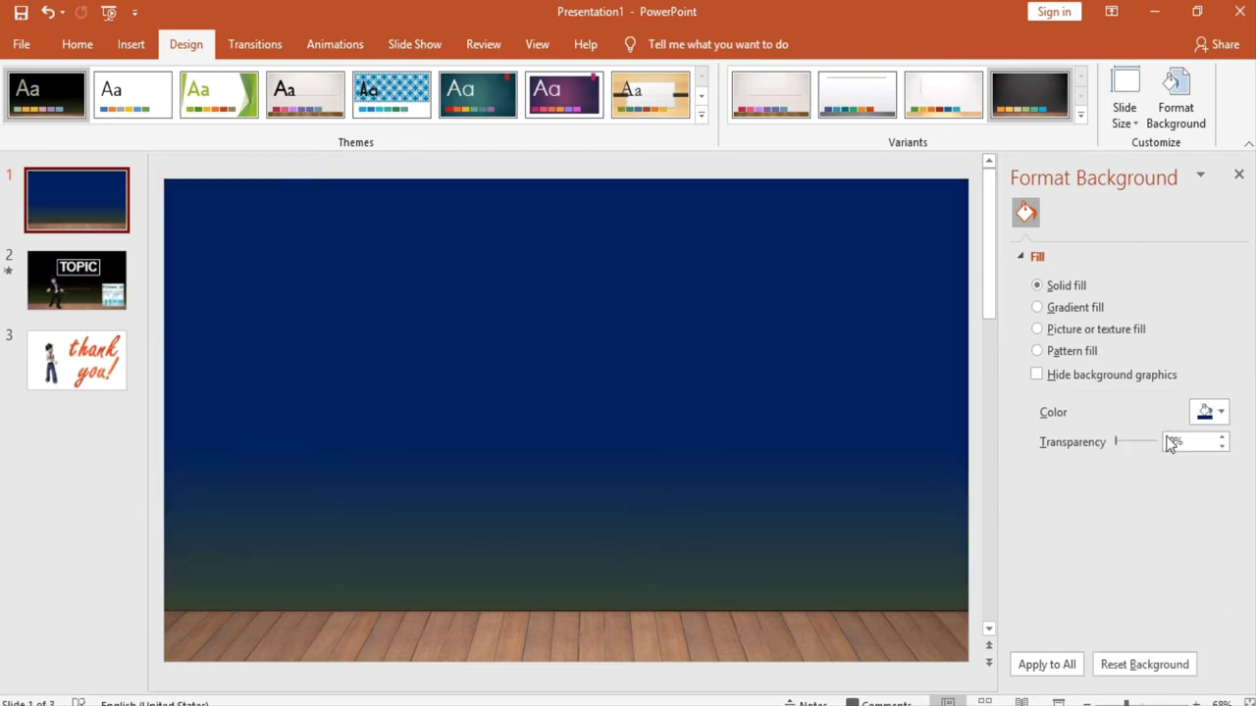
left_click(1070, 378)
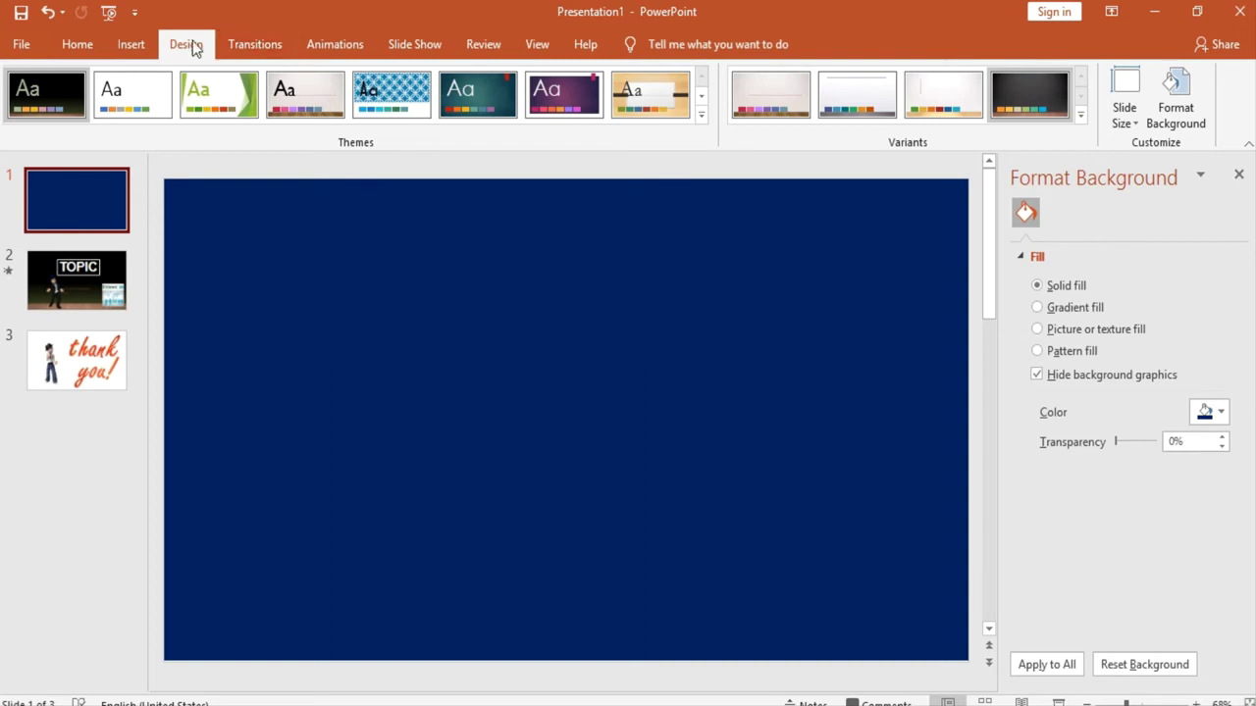
left_click(135, 50)
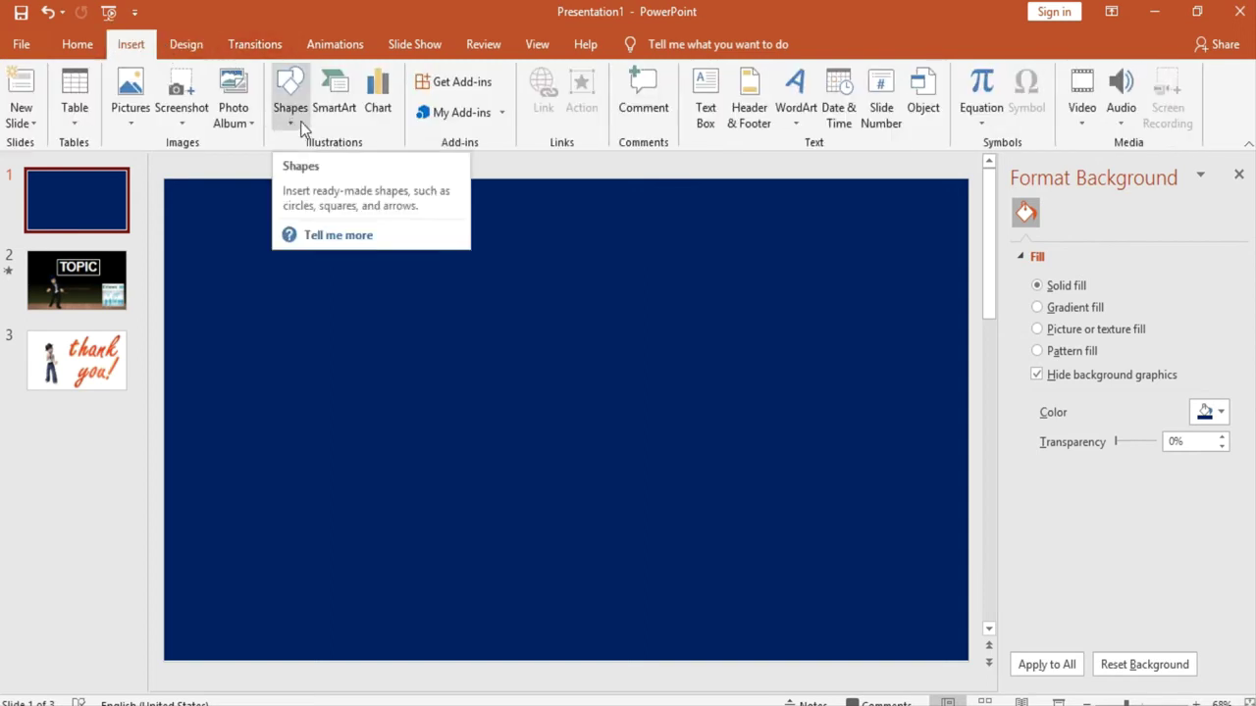
Step: Insert the bismillah_g picture from the gifs folder on this device
left_click(134, 118)
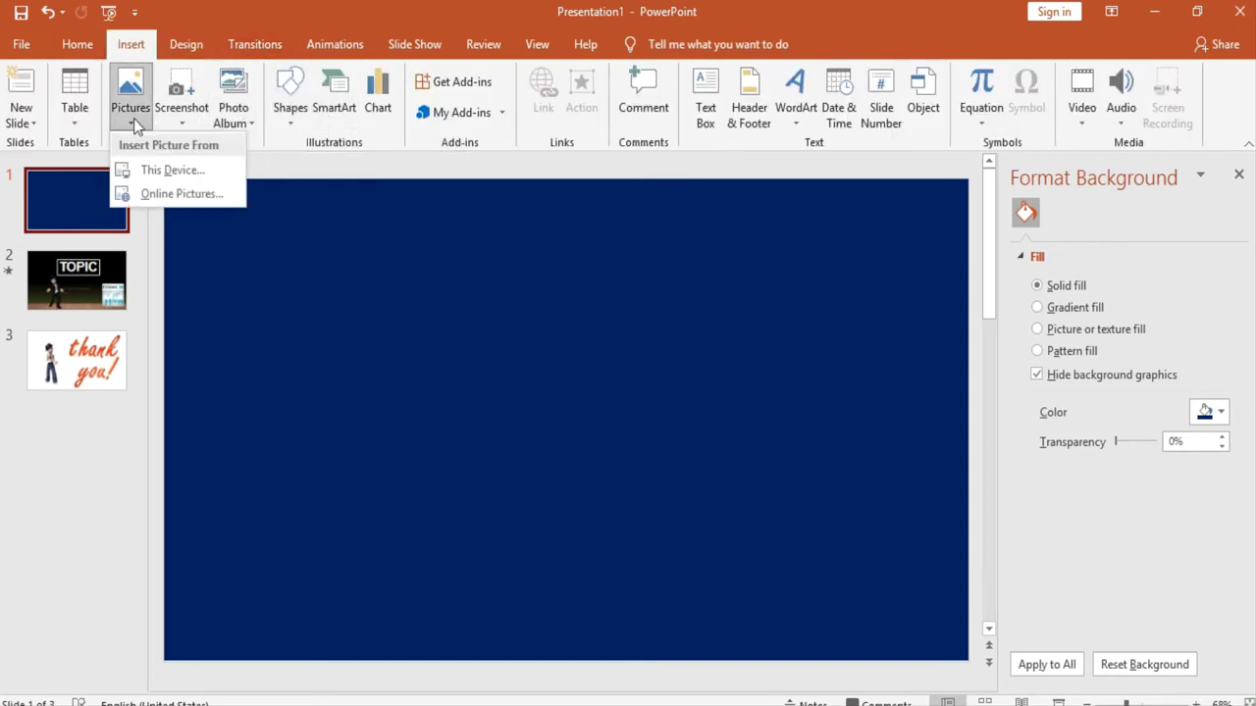
left_click(175, 166)
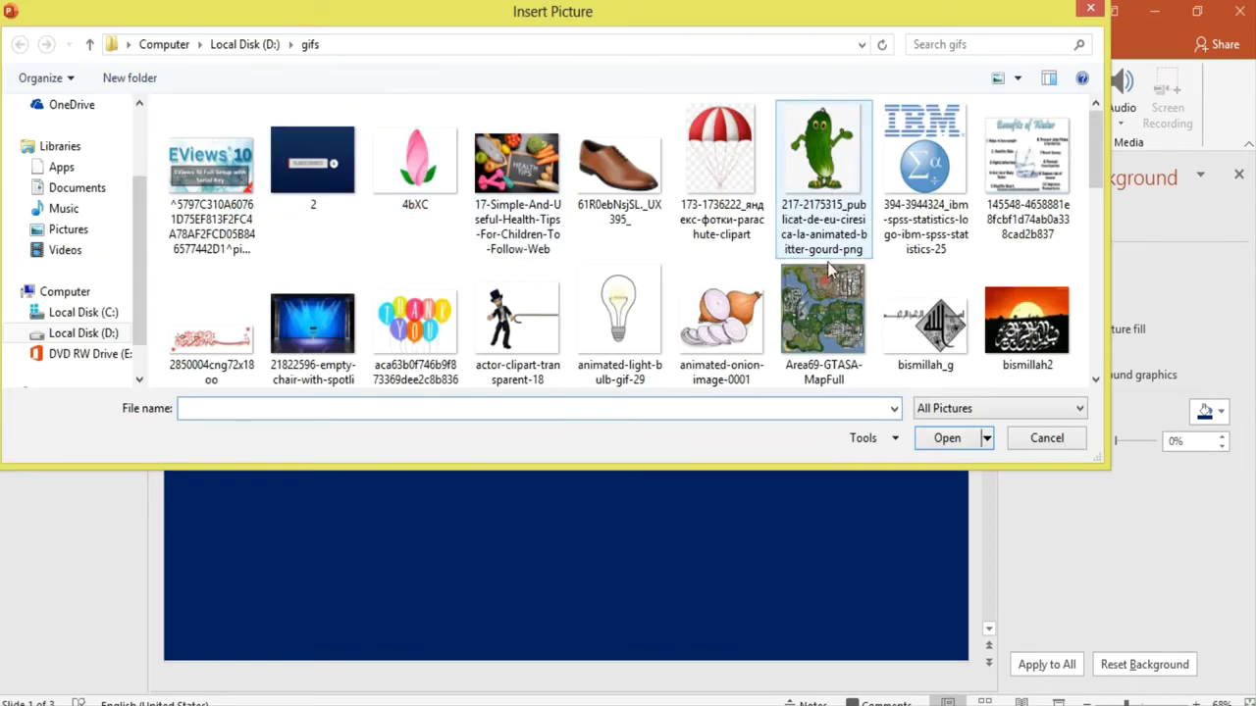
left_click(932, 333)
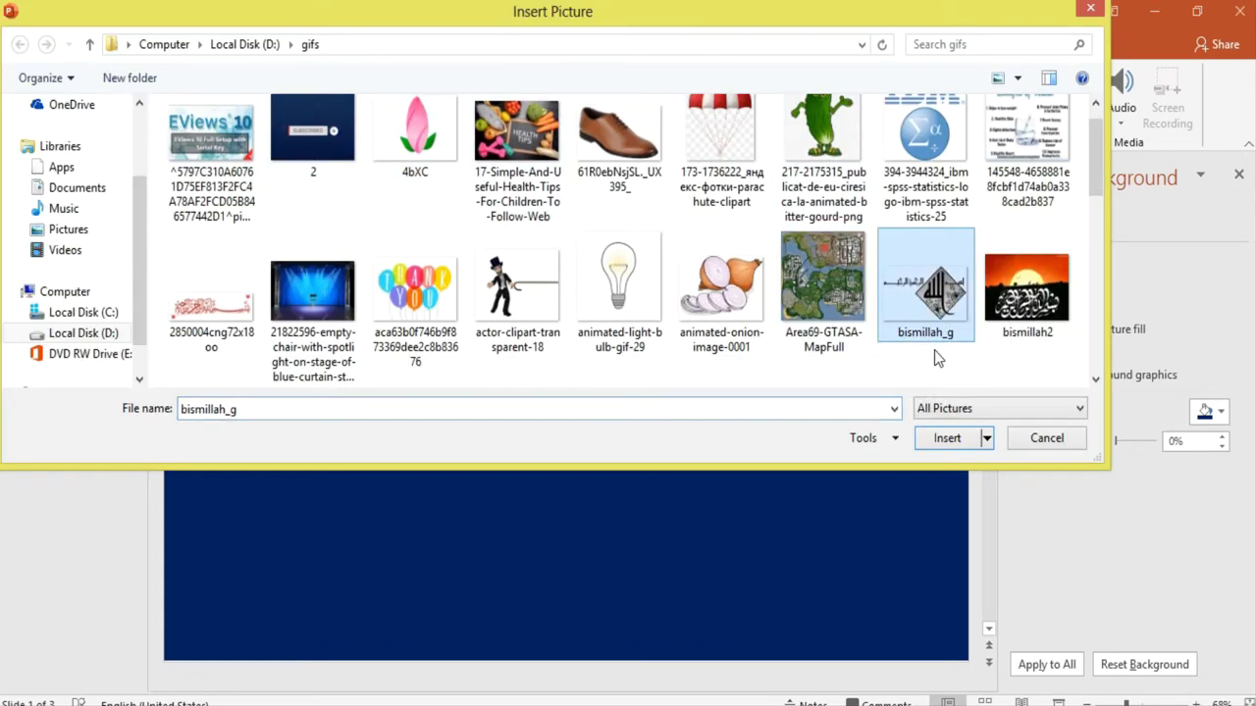
left_click(948, 438)
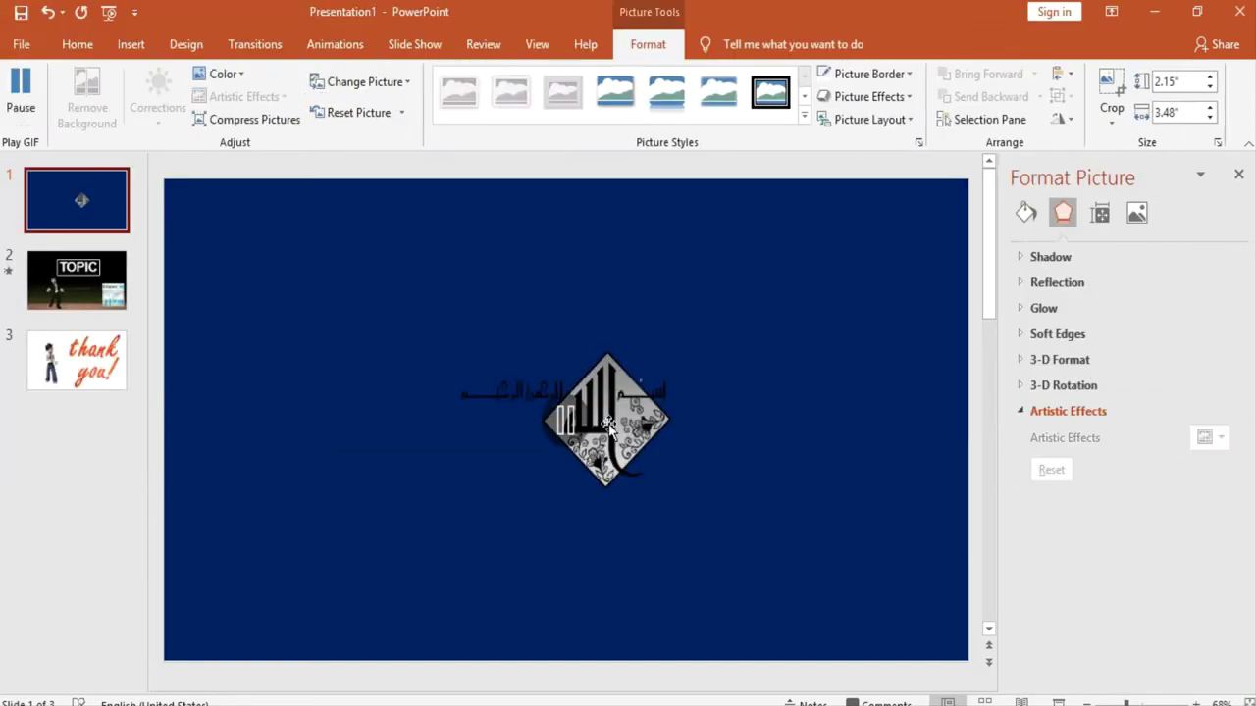
Step: Resize the bismillah_g picture to about 4.89" by 8.55" and centre it on slide 1
left_click_drag(668, 489, 839, 603)
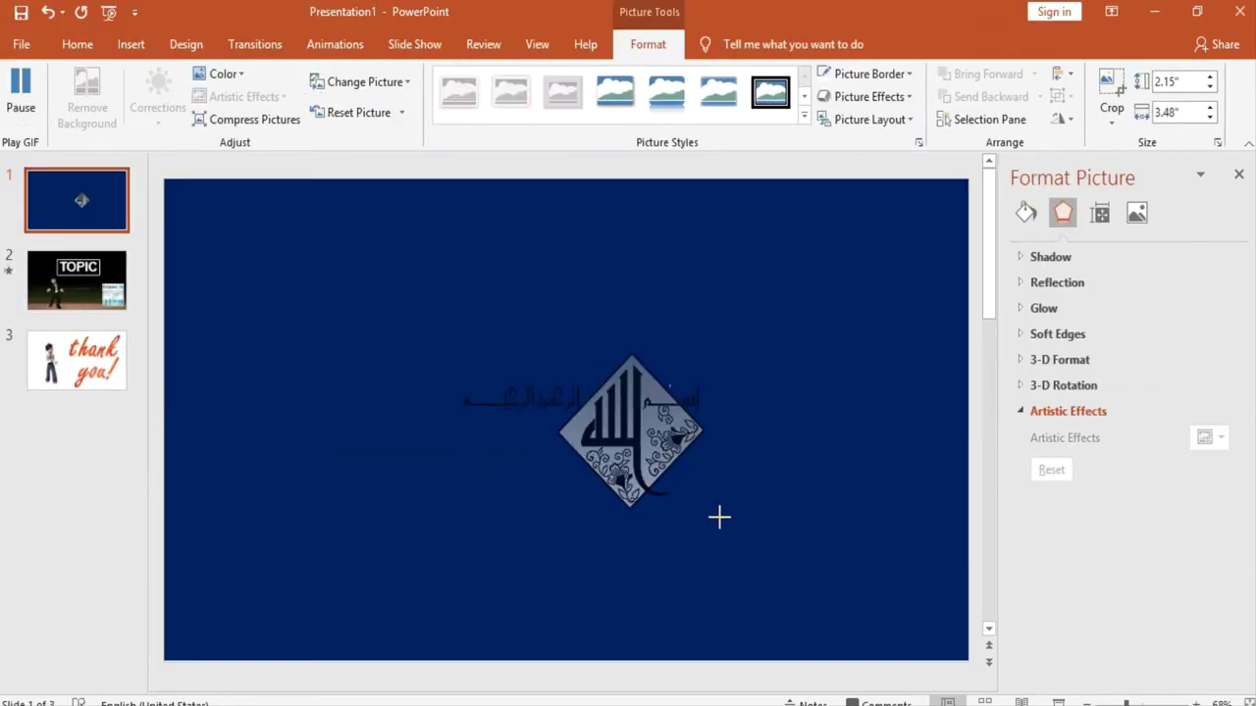
left_click_drag(661, 436, 596, 379)
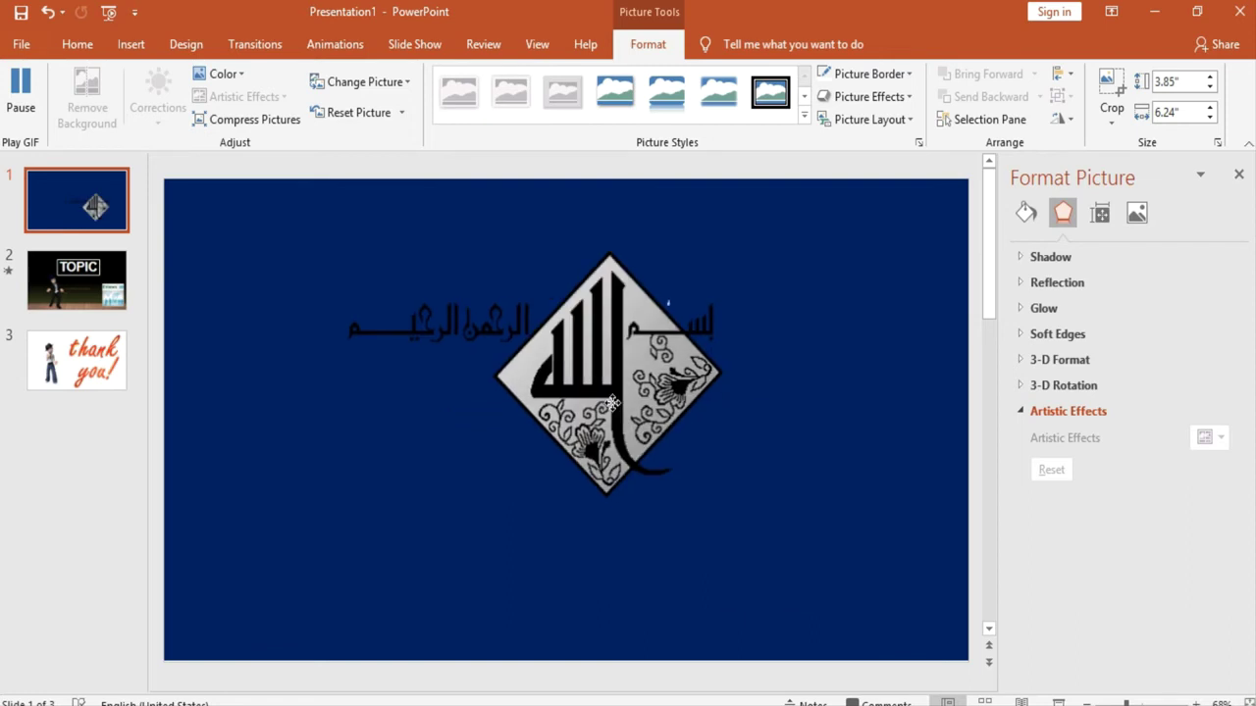
left_click_drag(752, 518, 841, 584)
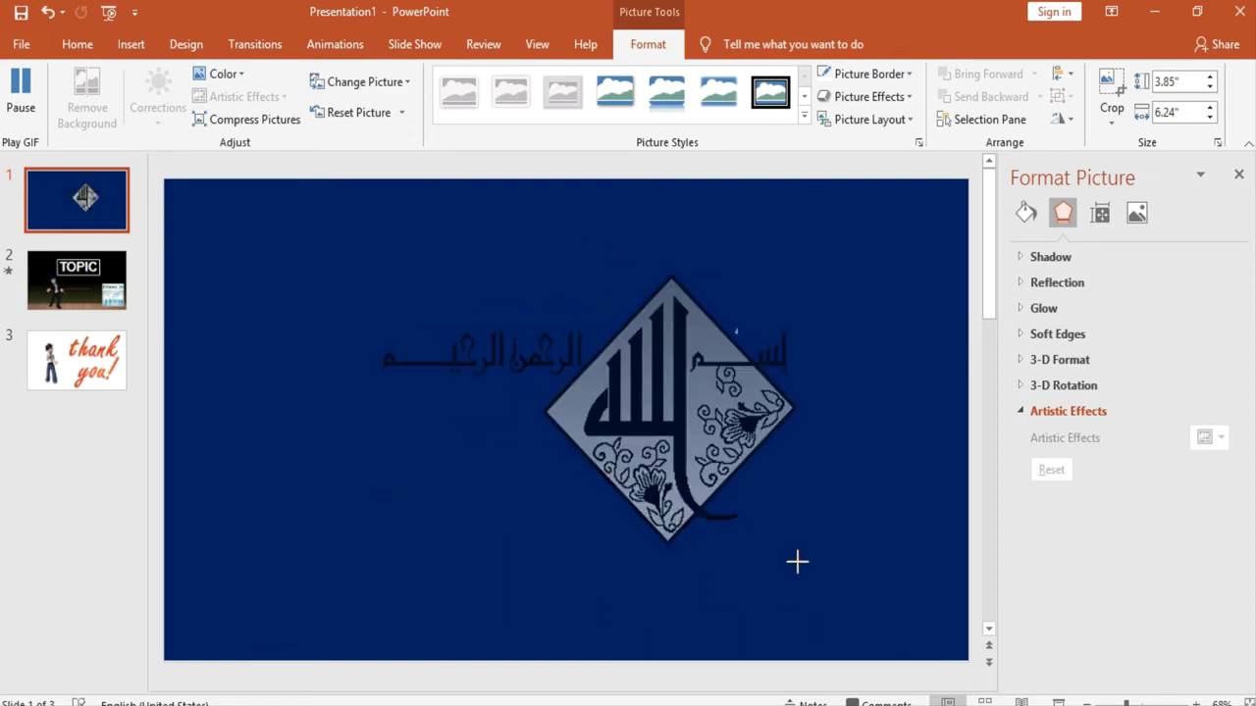
mouse_move(726, 485)
left_mouse_down()
mouse_move(684, 456)
mouse_move(678, 466)
left_mouse_up()
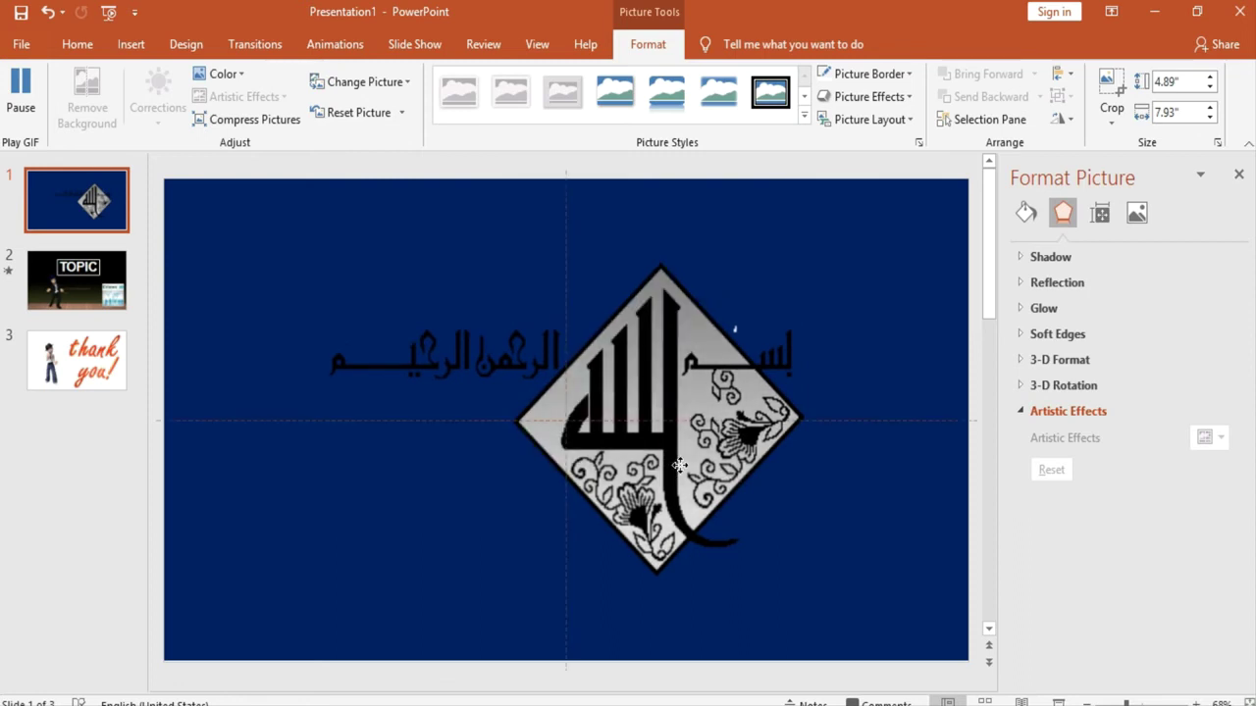
left_click_drag(678, 466, 678, 466)
left_click_drag(802, 419, 835, 420)
left_click_drag(733, 420, 726, 420)
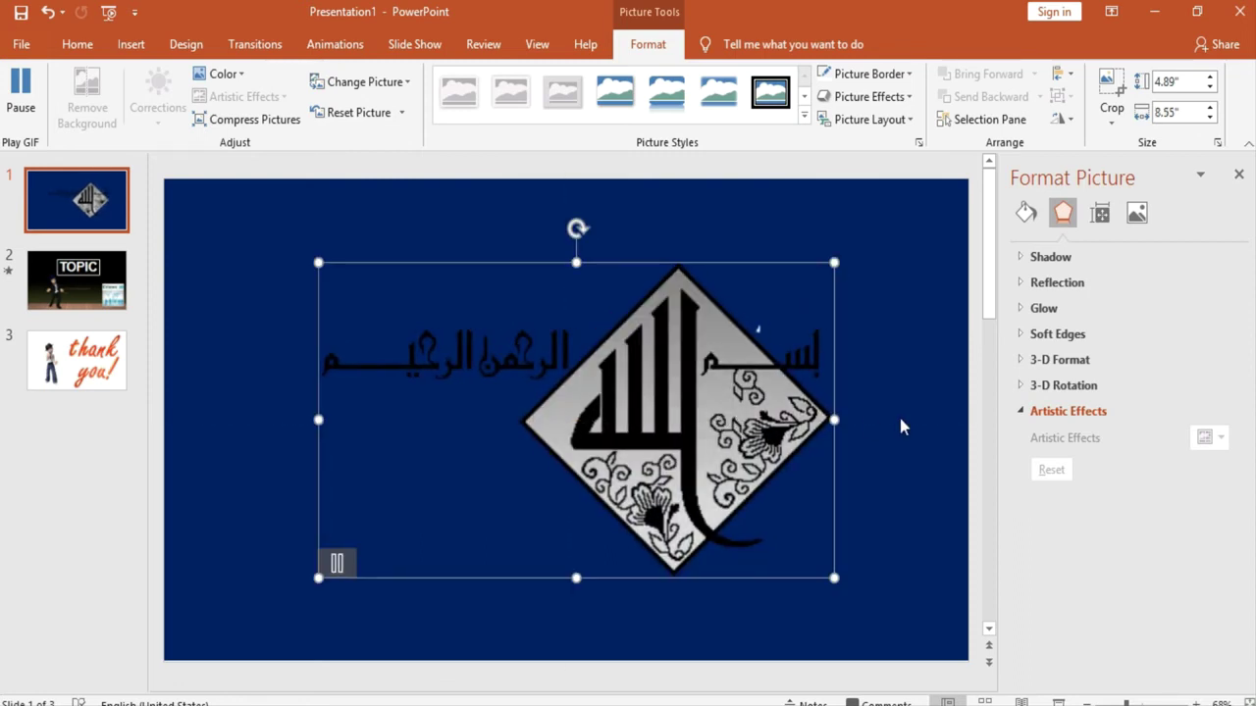
left_click(872, 426)
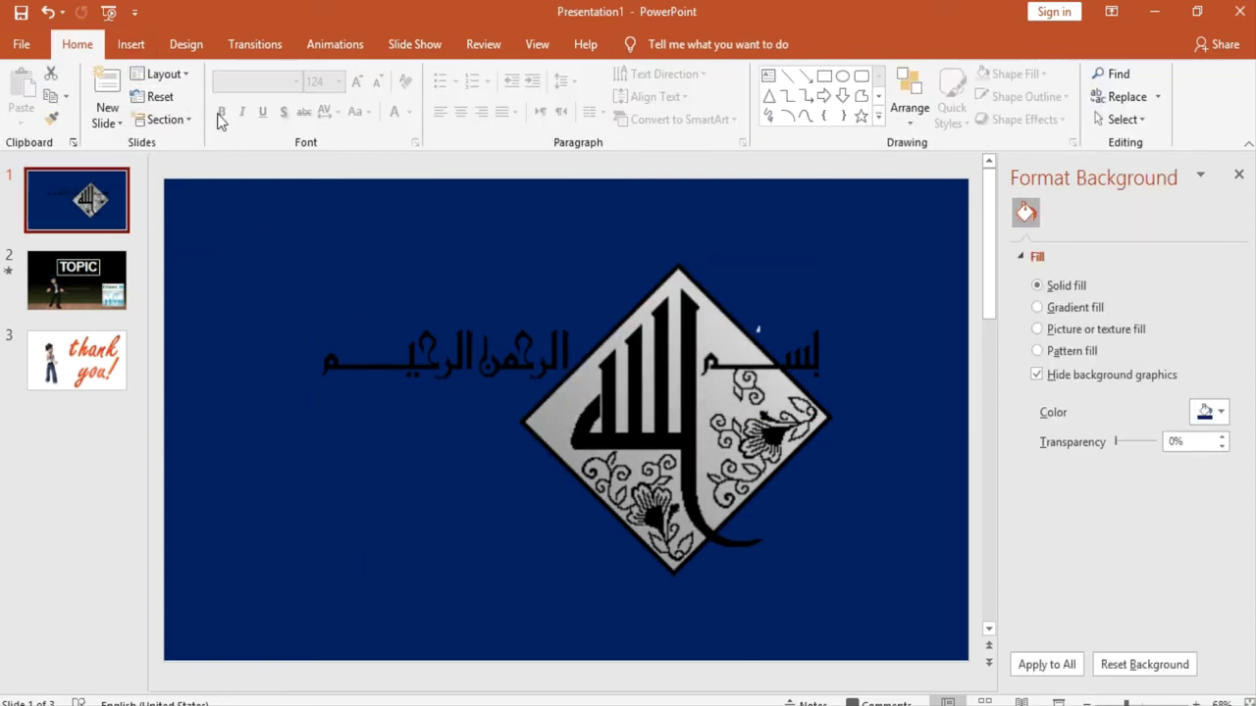
Step: Apply the Origami transition to slide 1
left_click(257, 44)
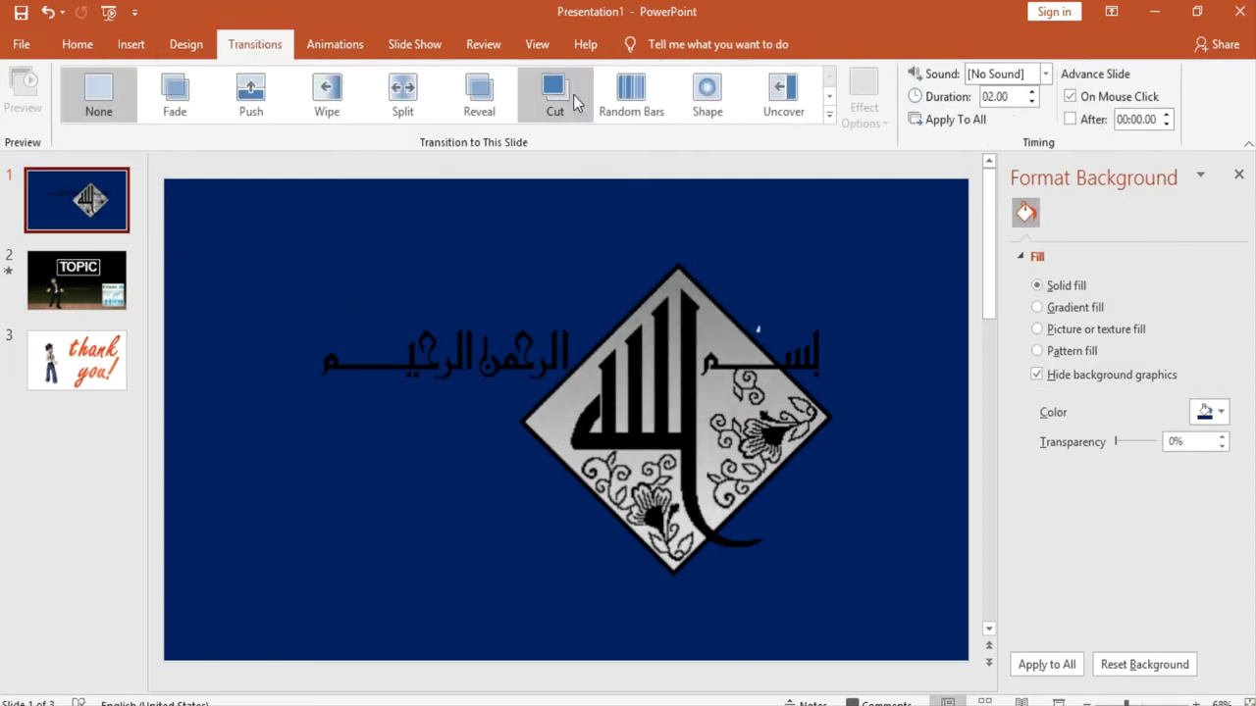
left_click(829, 115)
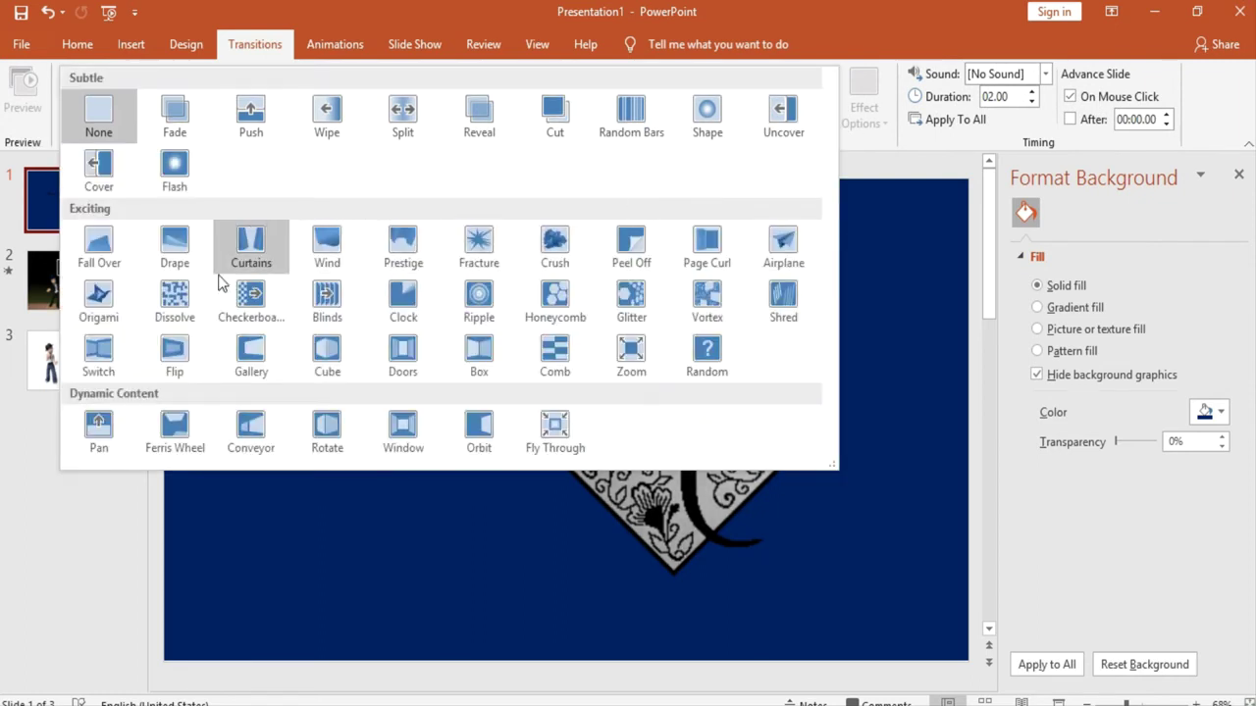
left_click(112, 300)
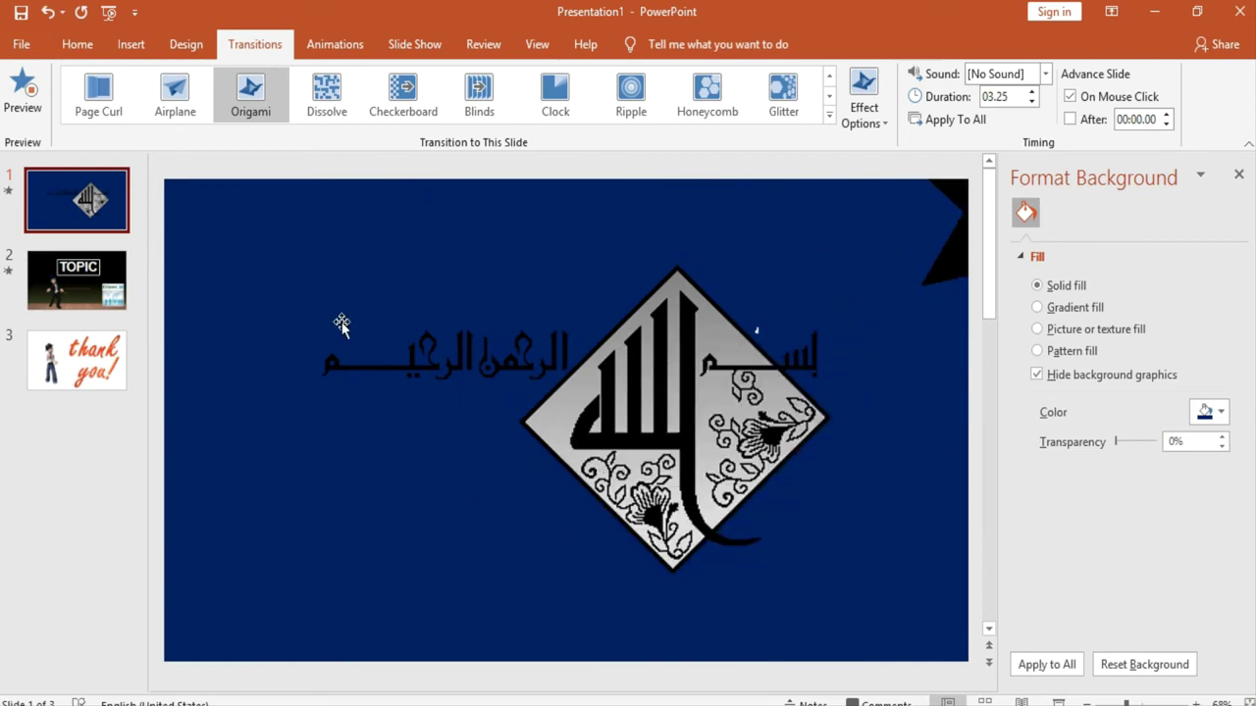
Step: Apply the Vortex transition to the thank-you slide 3
left_click(95, 379)
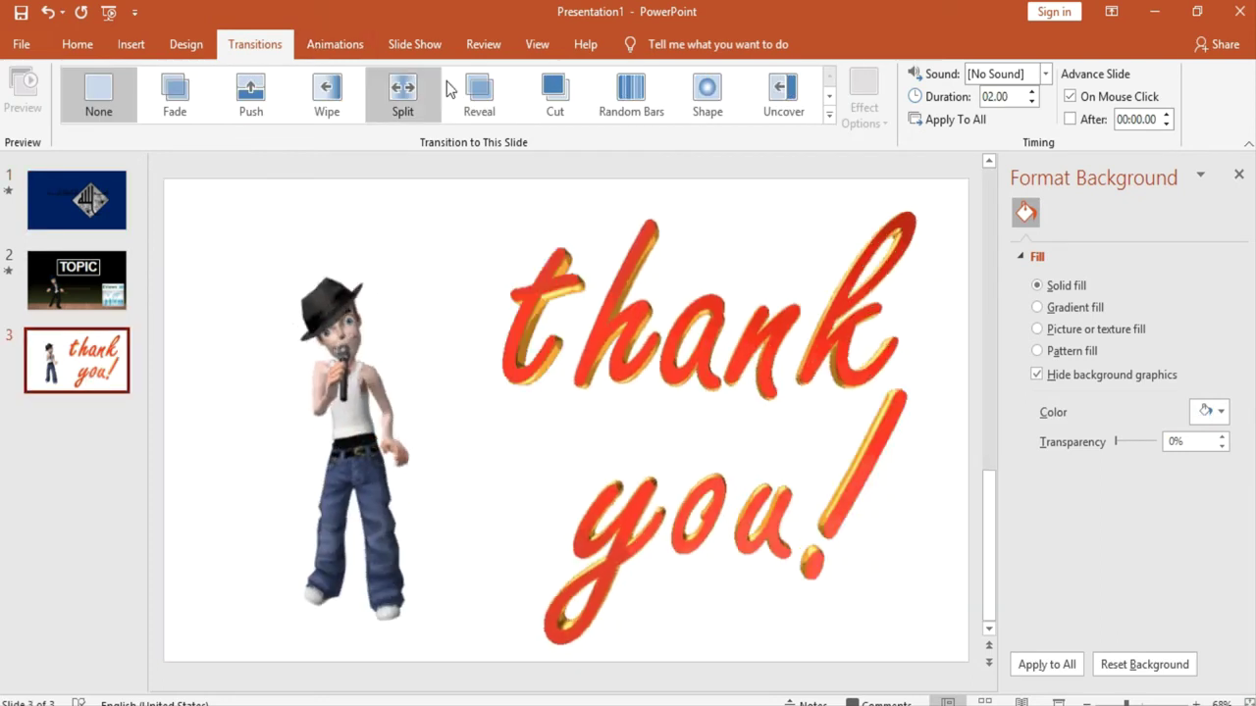
left_click(829, 116)
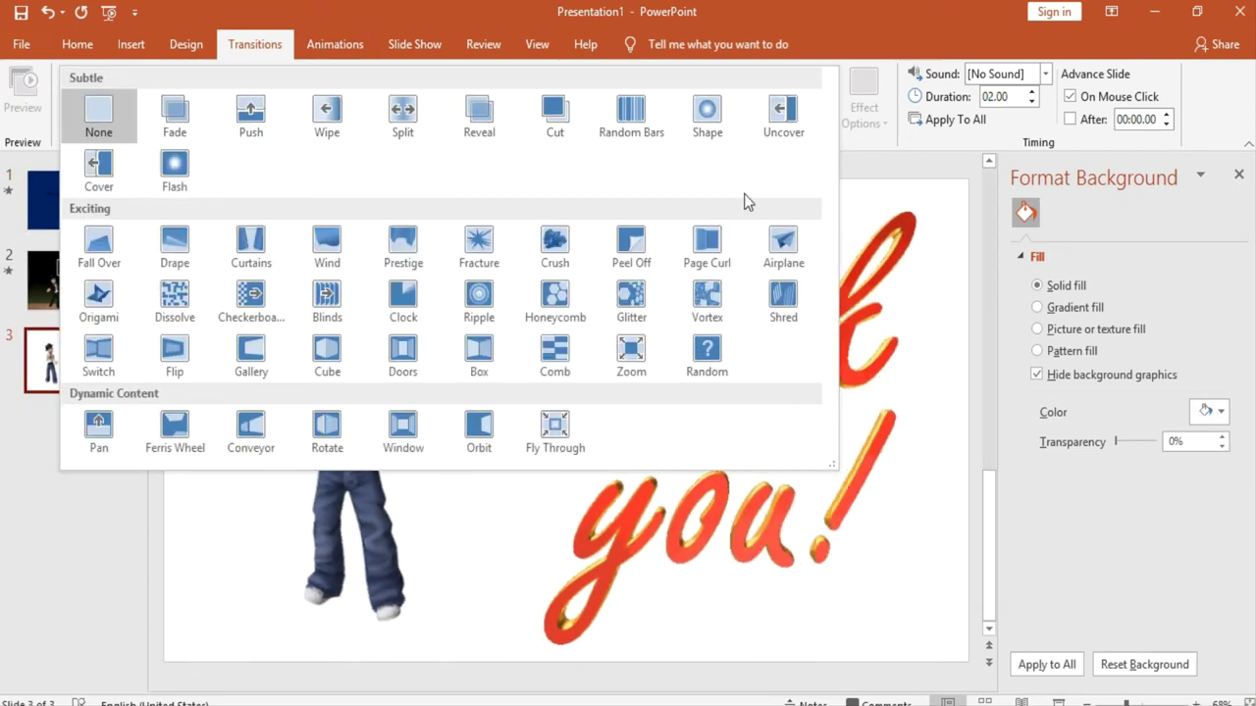
left_click(706, 297)
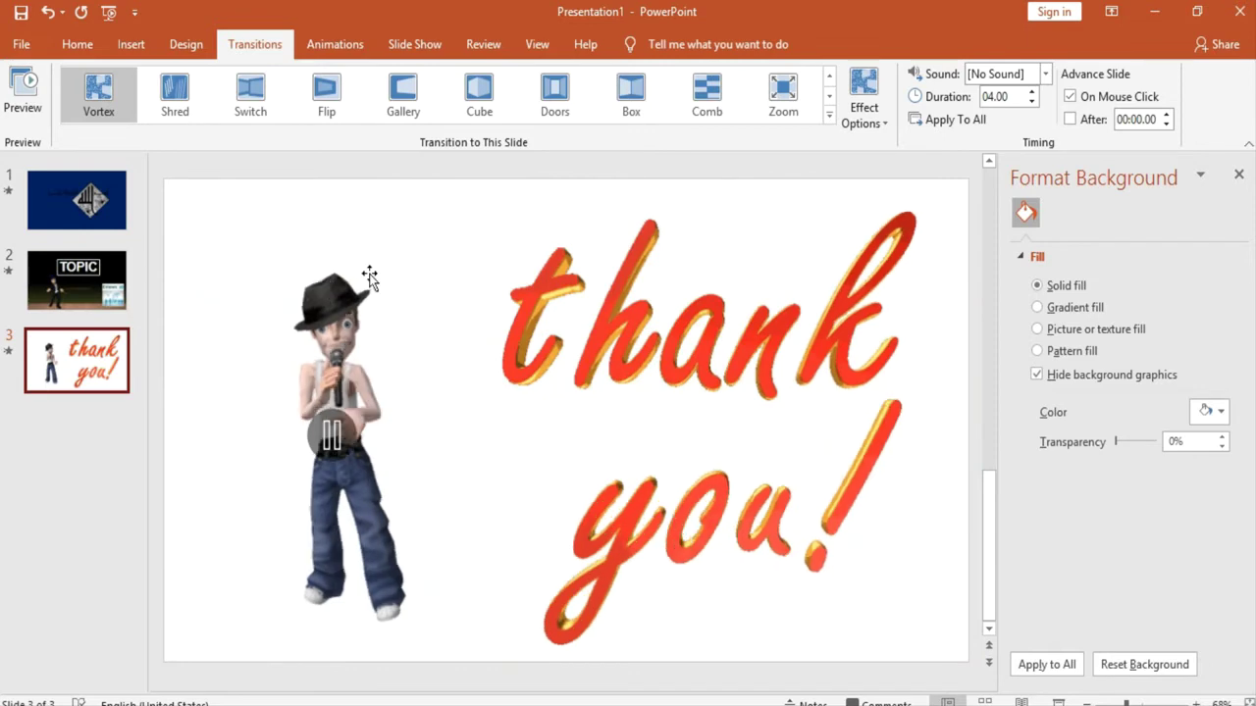
left_click(115, 208)
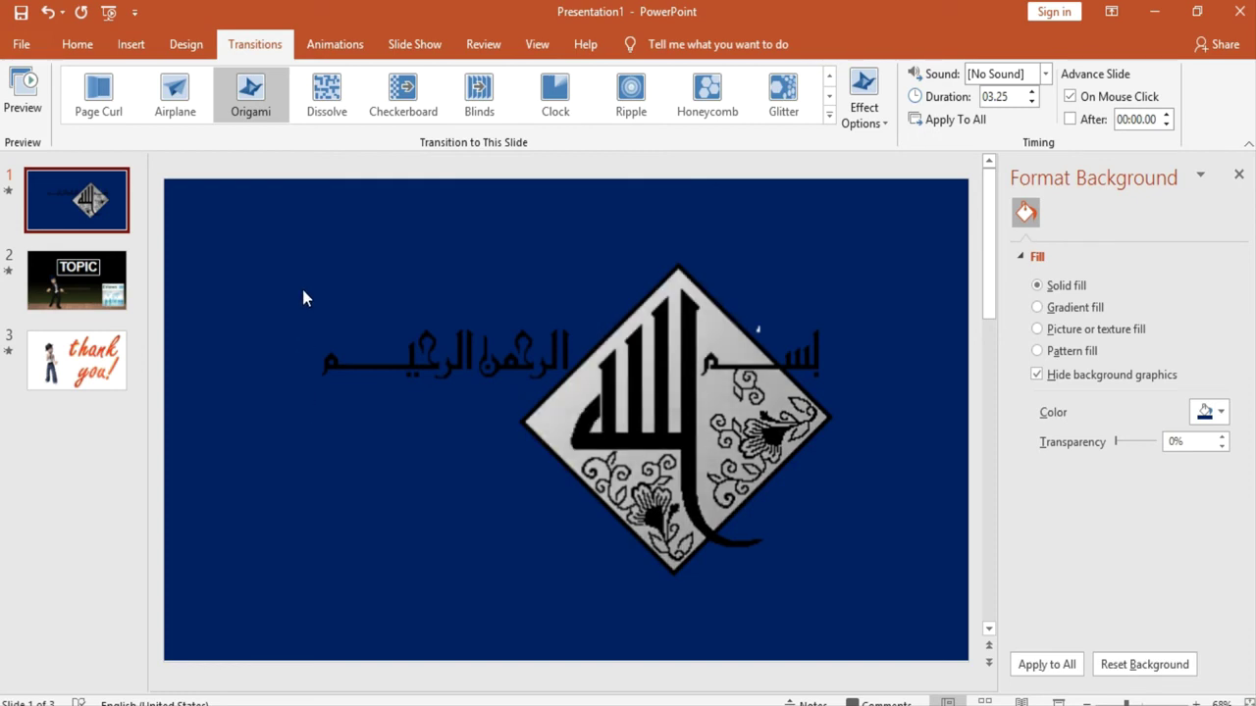
left_click(574, 365)
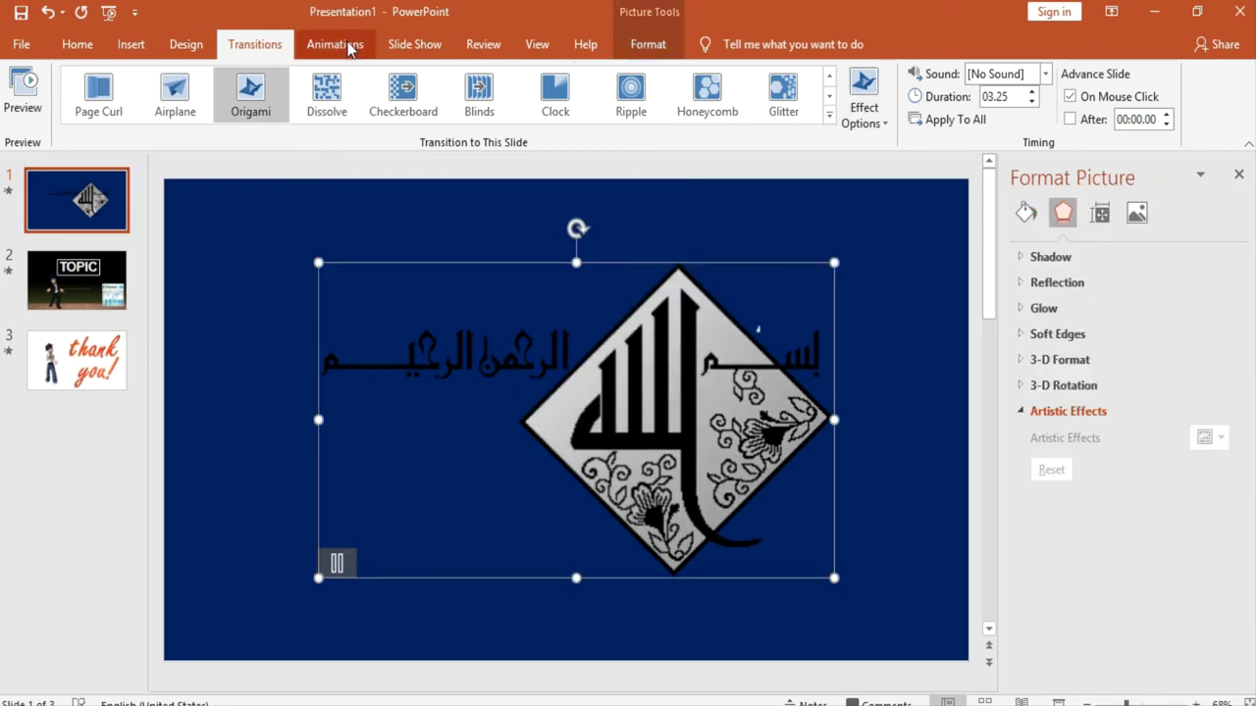
Step: Give the slide 1 calligraphy picture a Fly In entrance animation
left_click(349, 45)
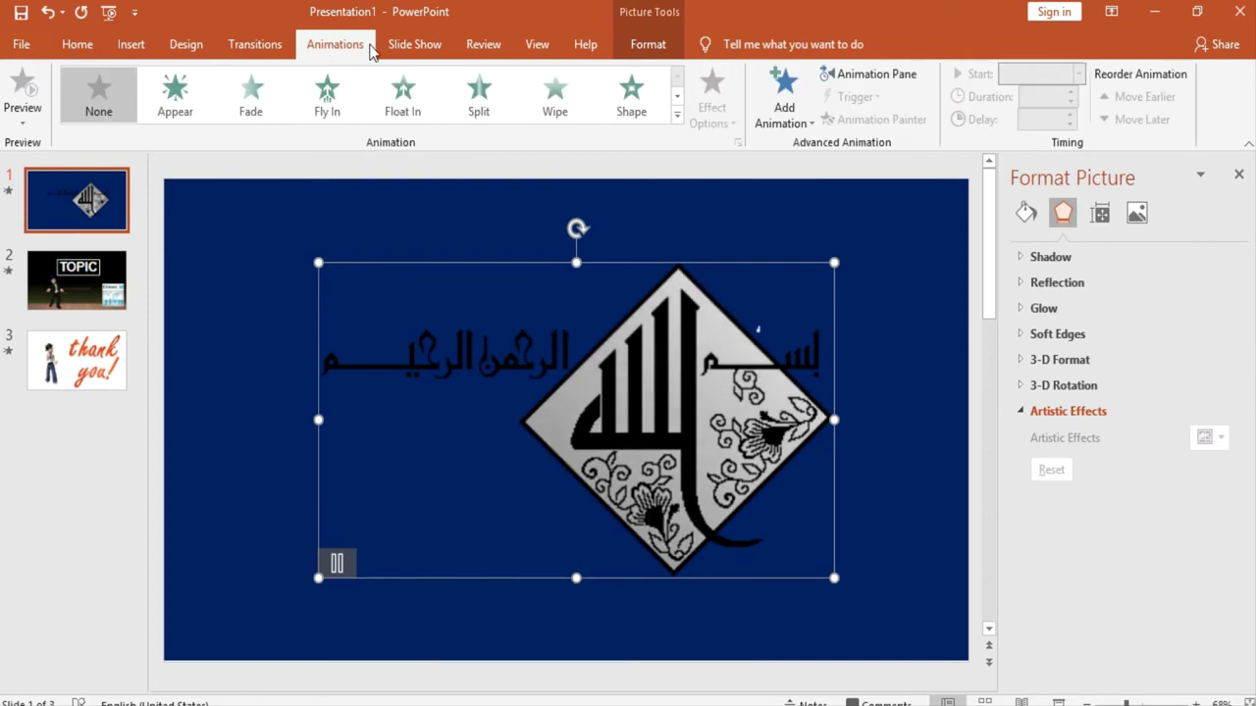
left_click(327, 98)
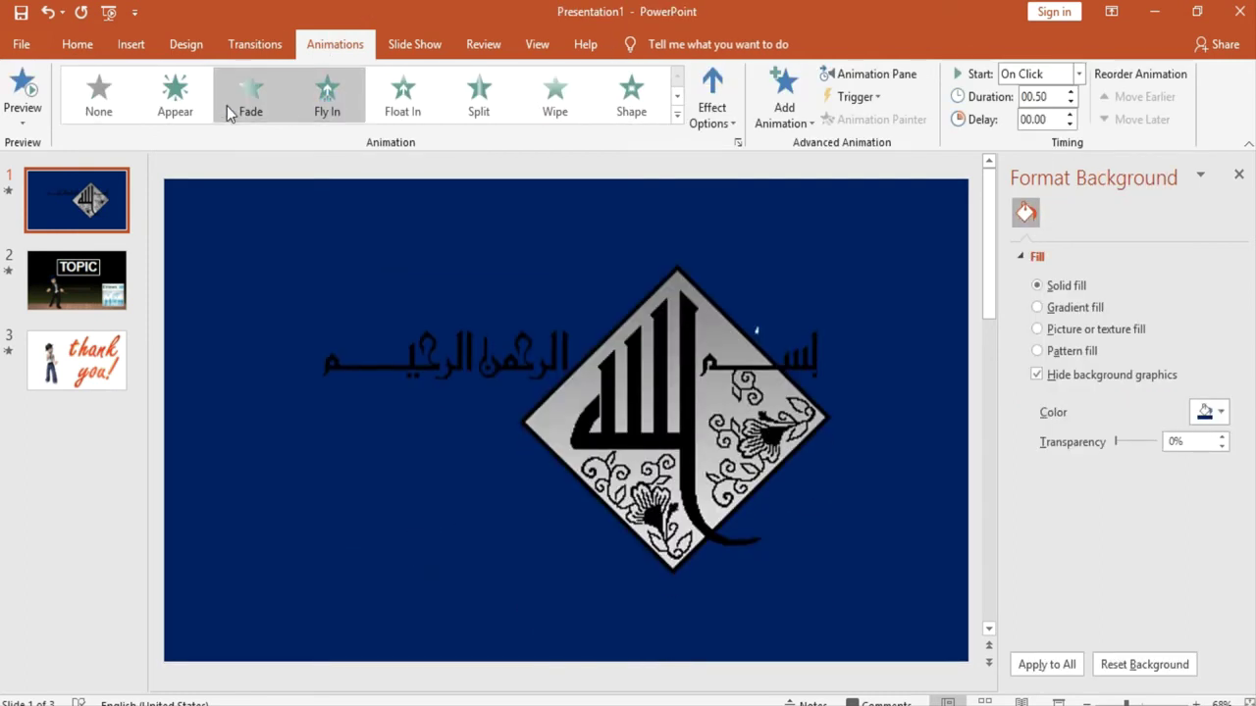
left_click(77, 360)
Step: Give the singer GIF on slide 3 a Basic Zoom entrance from More Entrance Effects
left_click(356, 391)
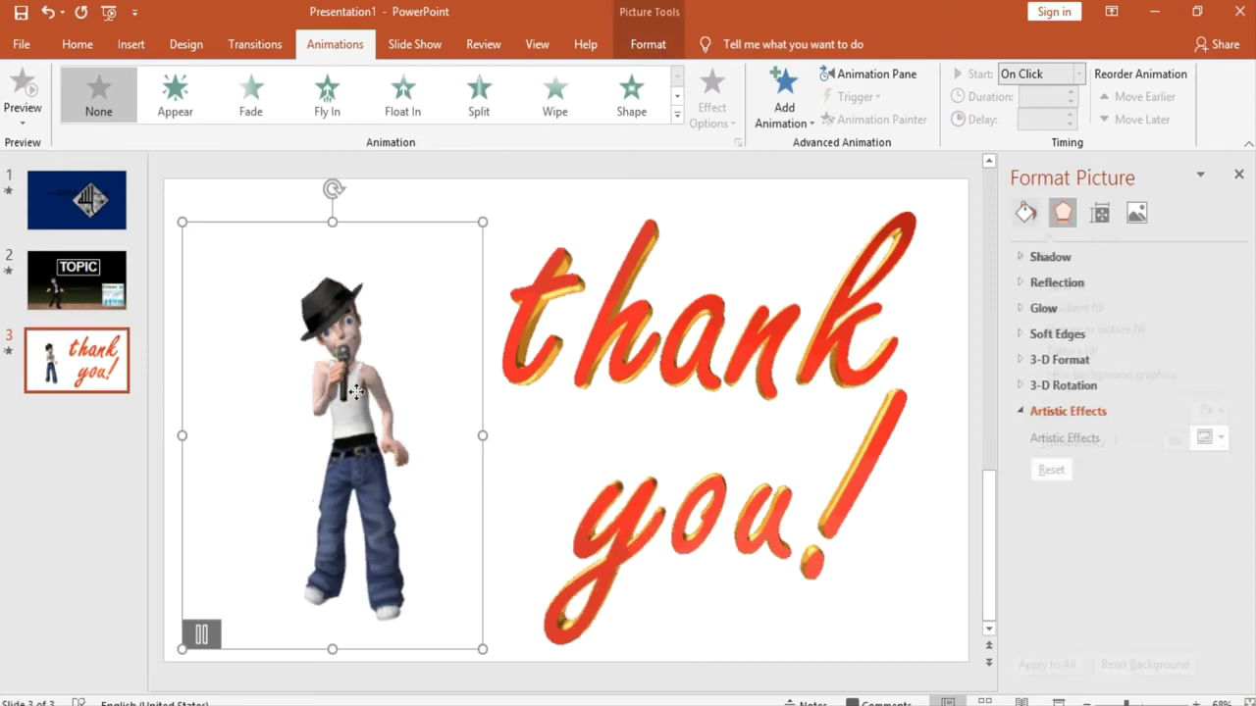
left_click(675, 116)
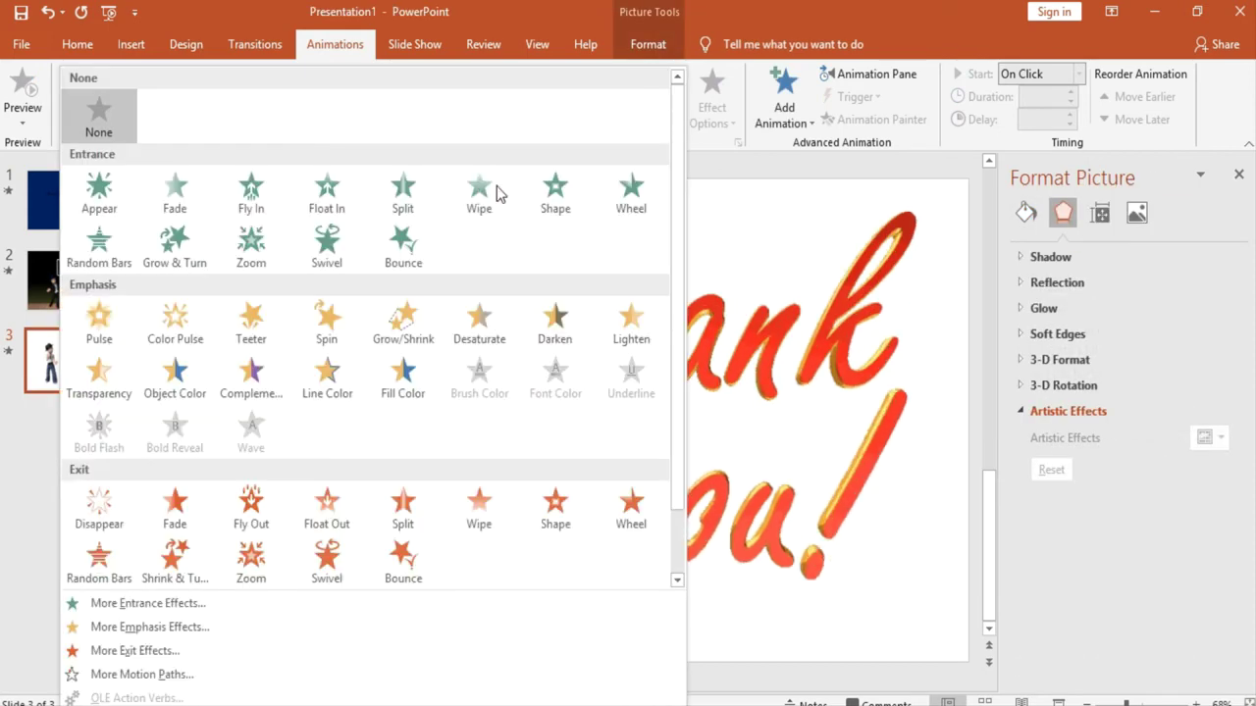
left_click(196, 603)
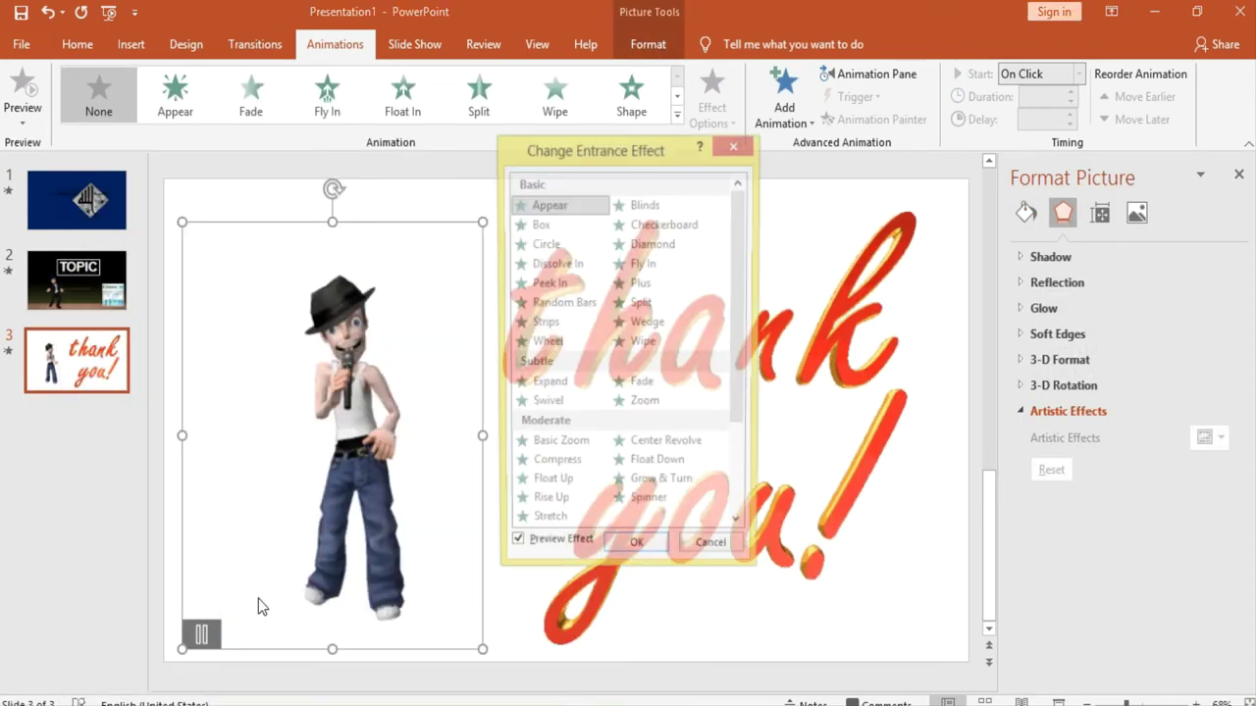
left_click(669, 447)
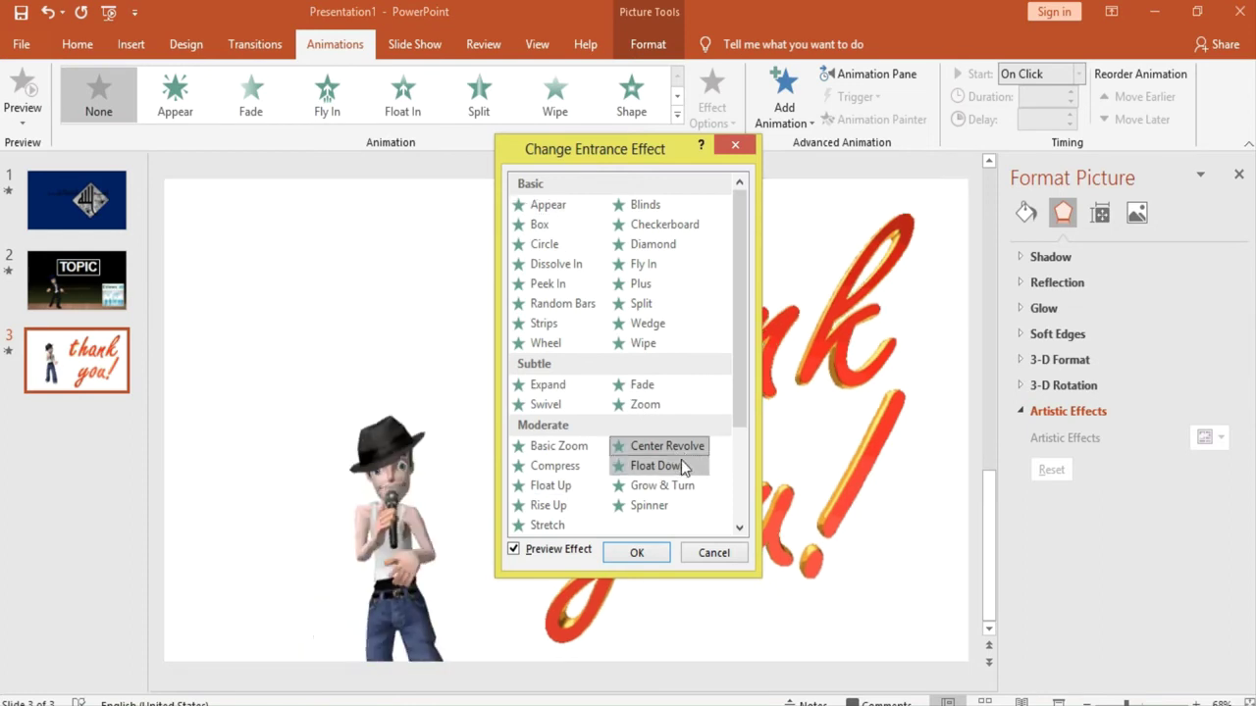
left_click(663, 467)
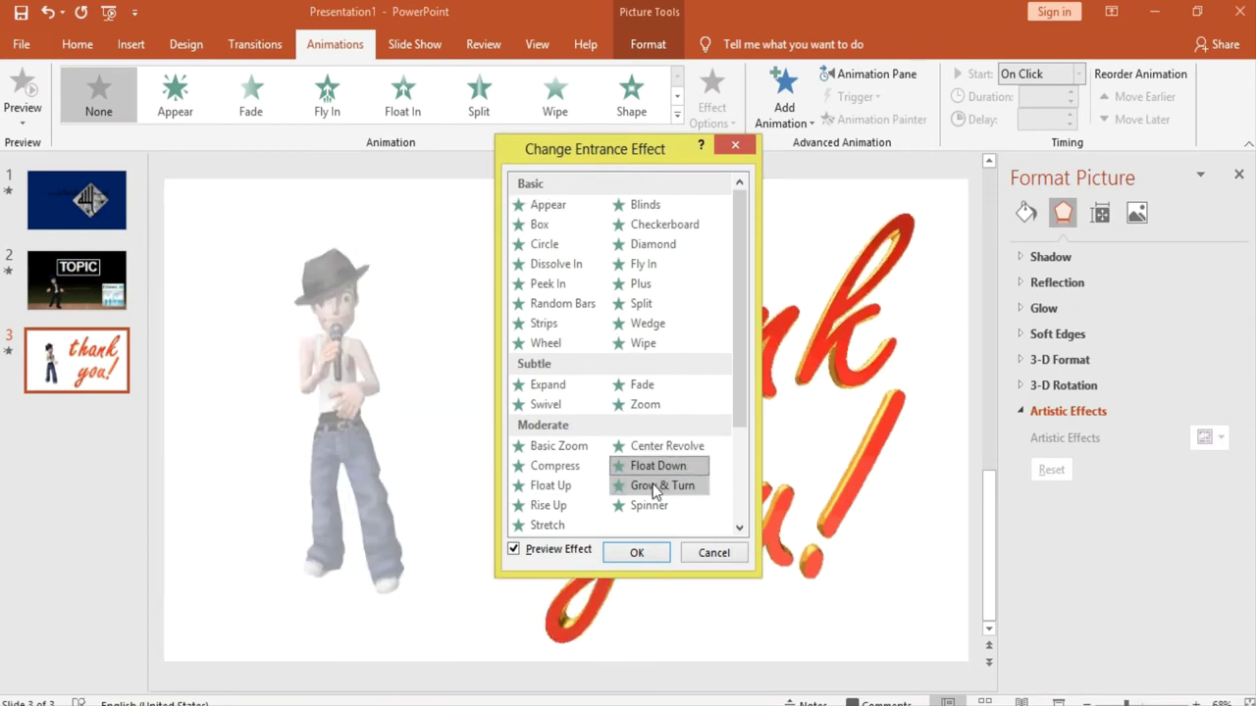
left_click(657, 488)
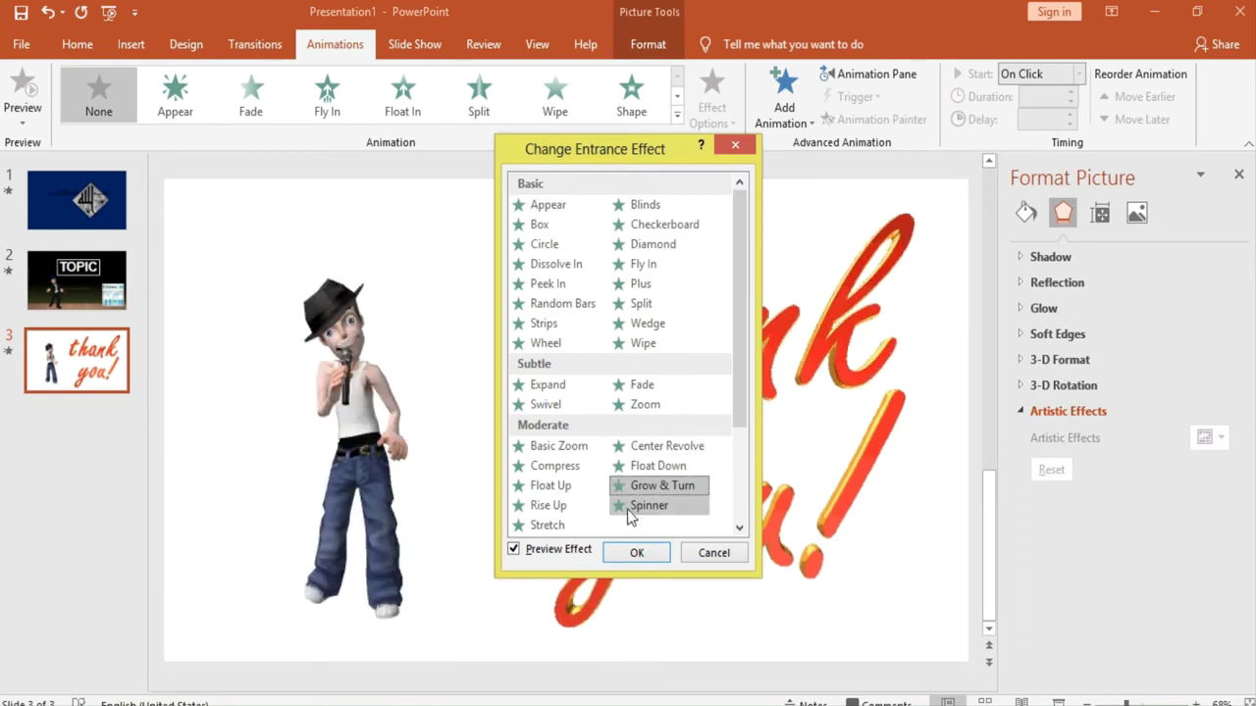
left_click(642, 505)
left_click(554, 506)
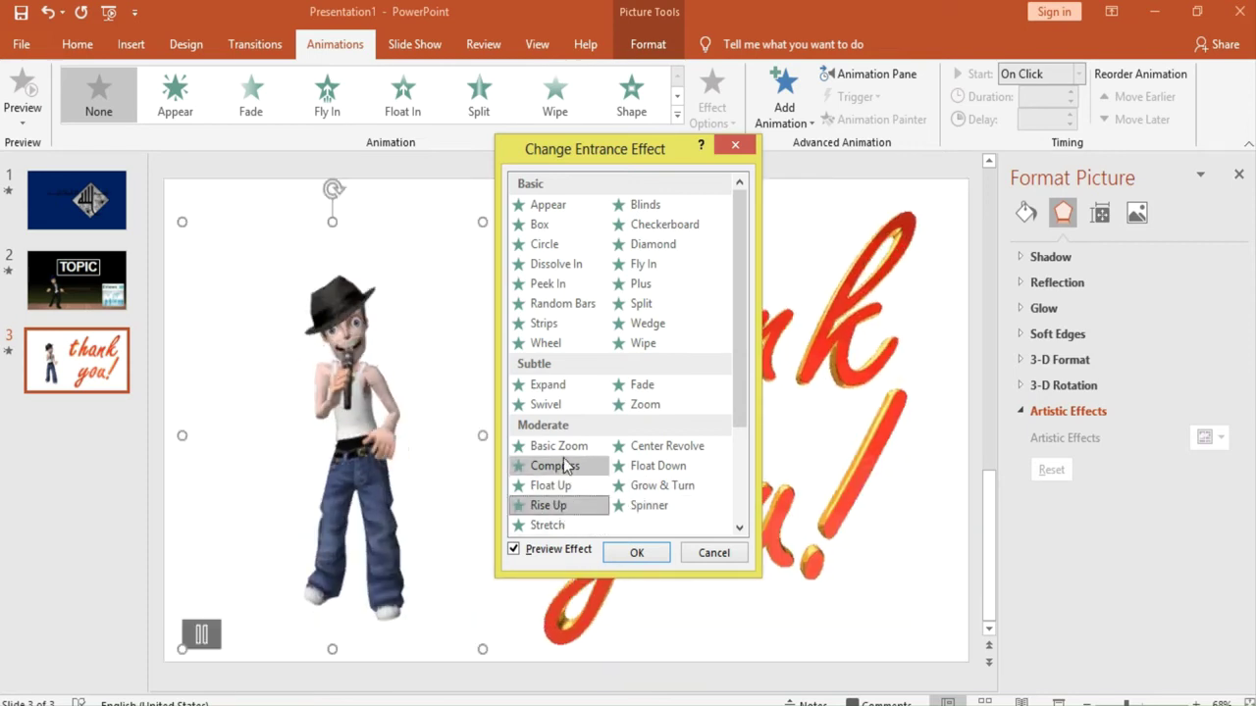
left_click(561, 446)
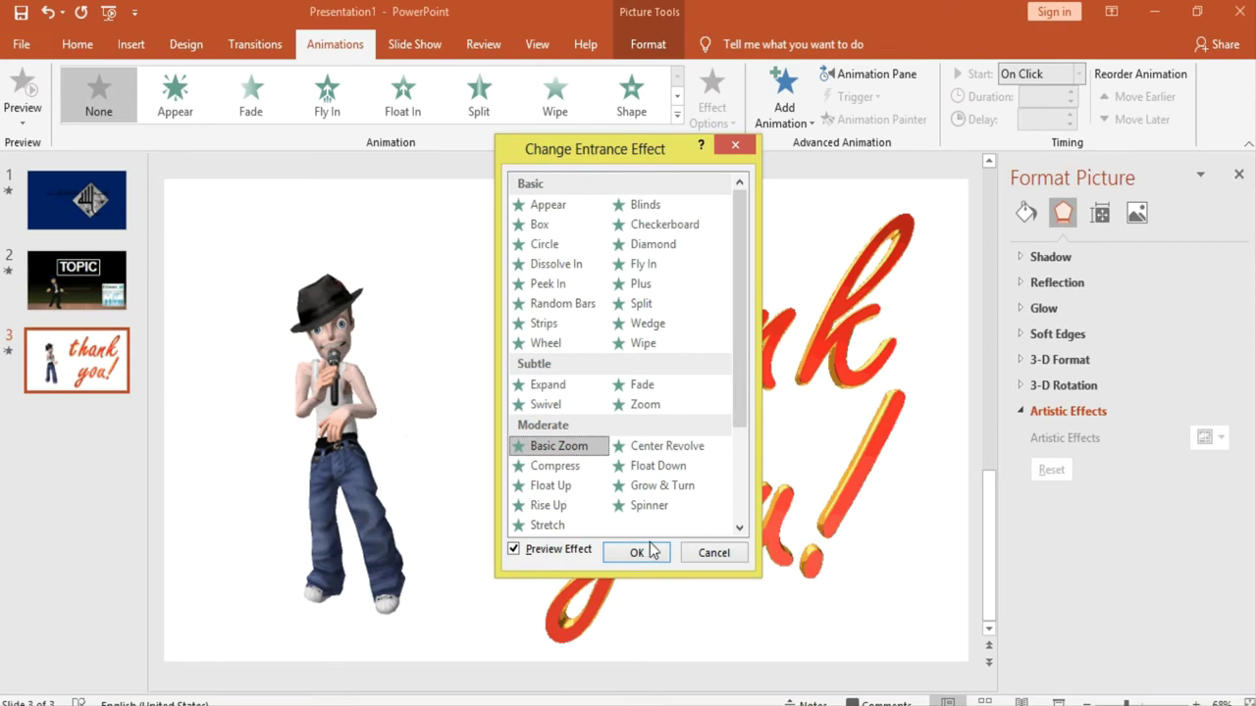
left_click(637, 553)
Step: Give the 'thank you!' GIF a Bounce entrance animation
left_click(681, 359)
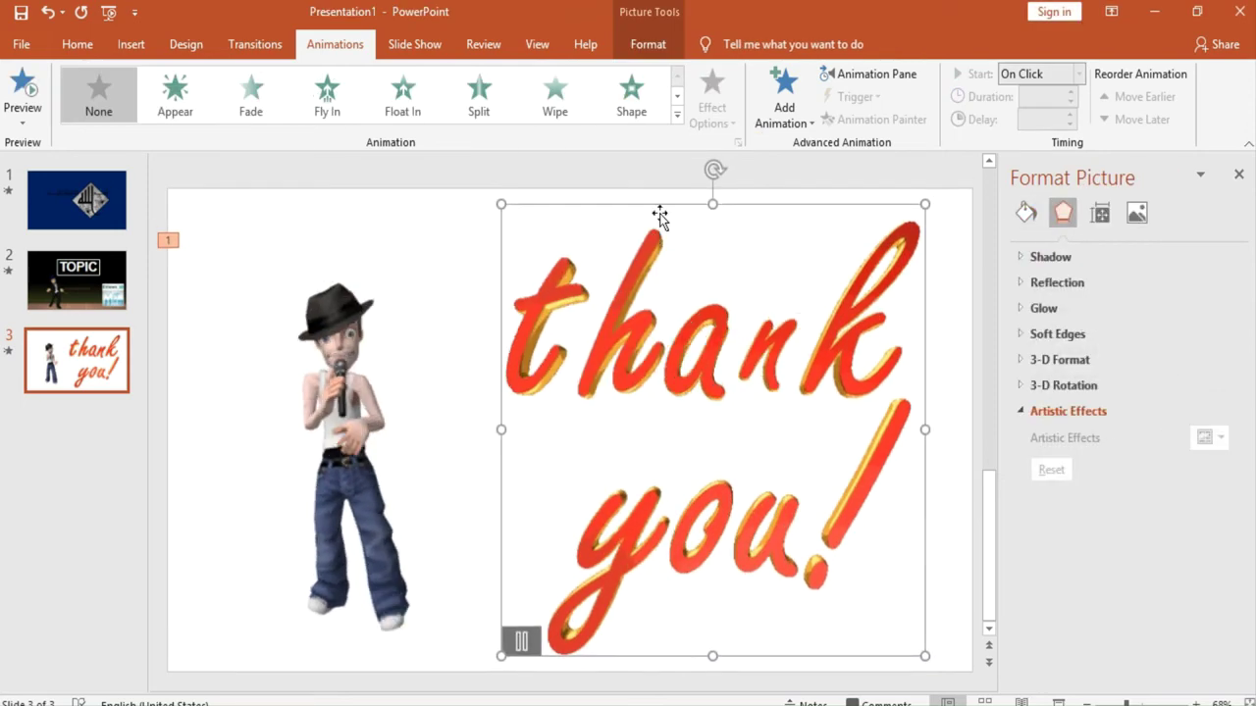
left_click(676, 114)
left_click(402, 250)
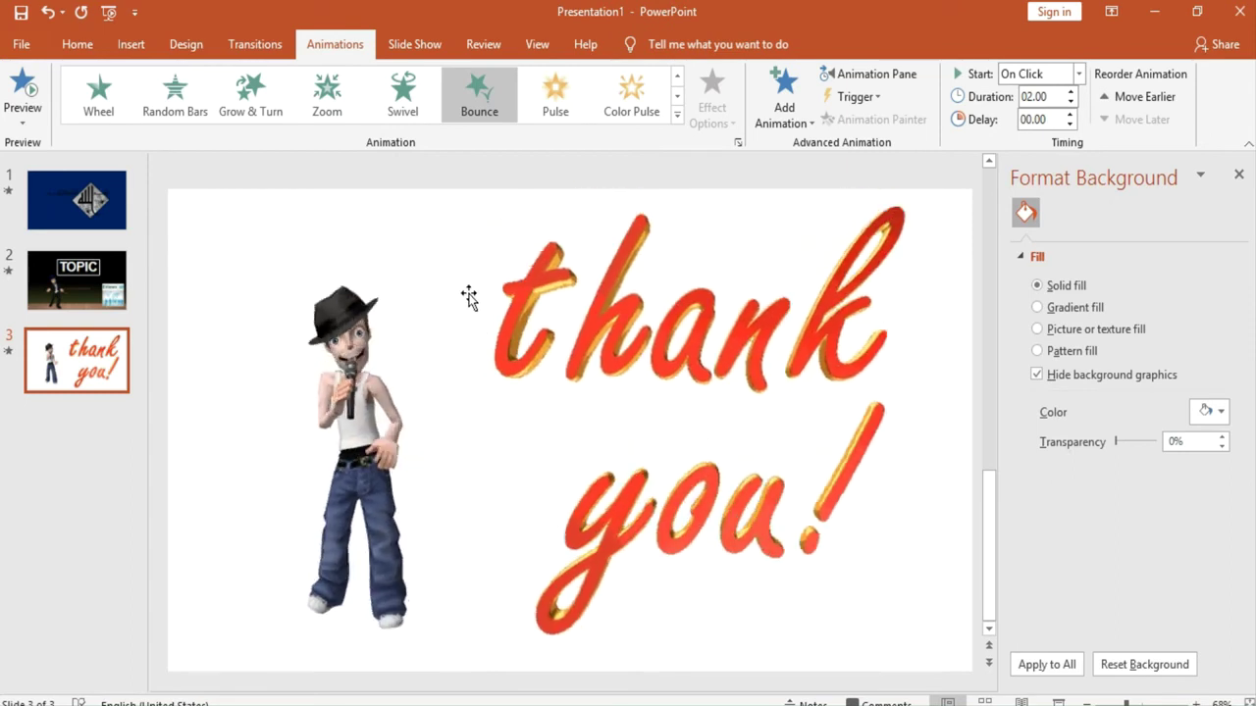
left_click(116, 296)
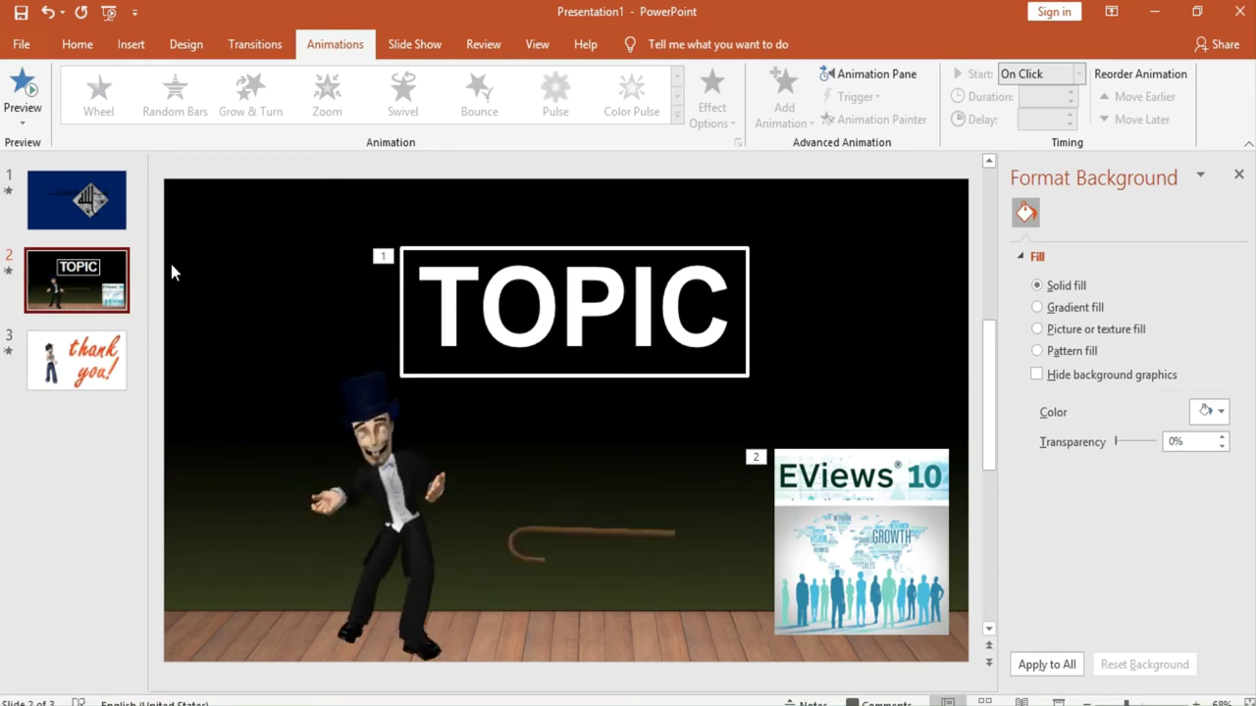
Step: Change the TOPIC title's font to Algerian
left_click(78, 45)
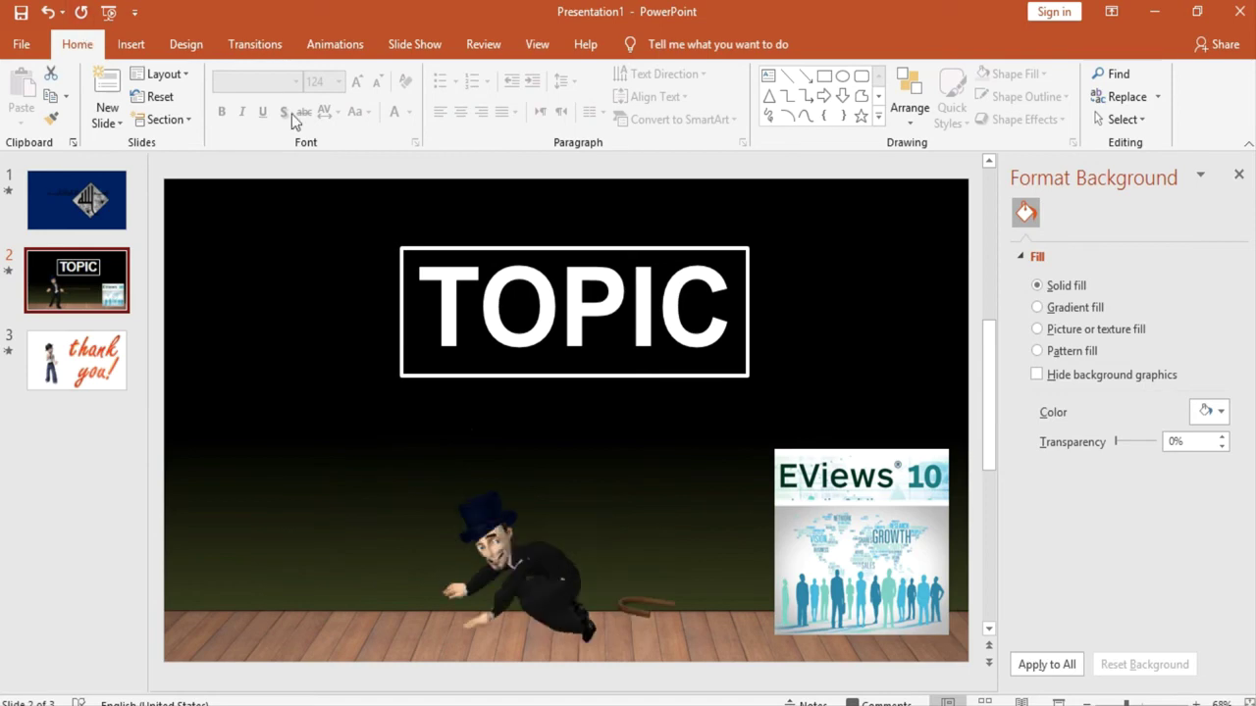
left_click(533, 247)
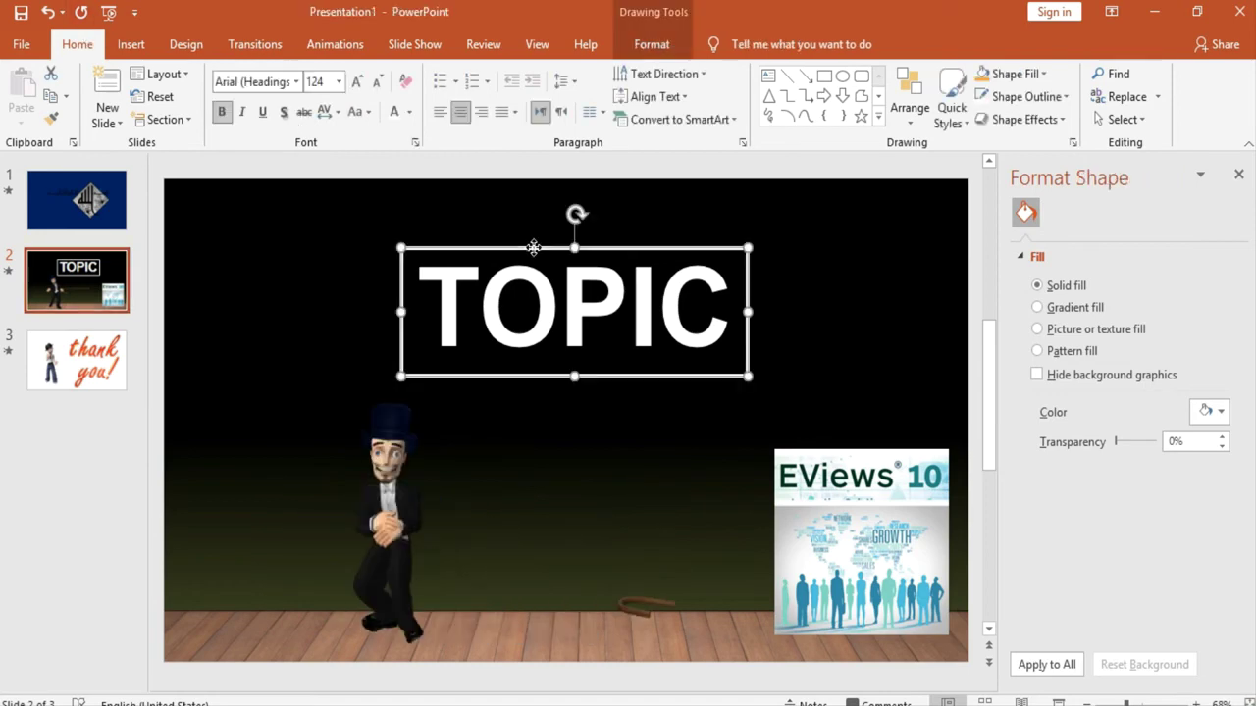
left_click(296, 82)
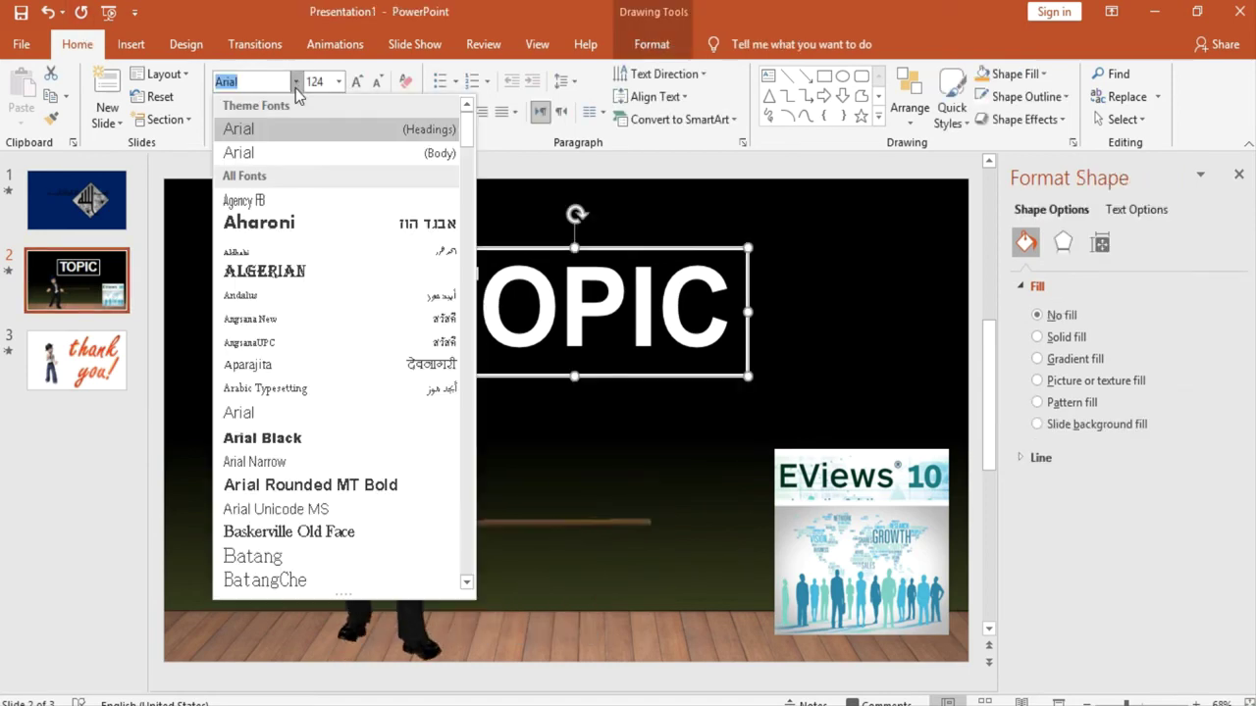
left_click(310, 272)
Step: Underline the word TOPIC
left_click(677, 248)
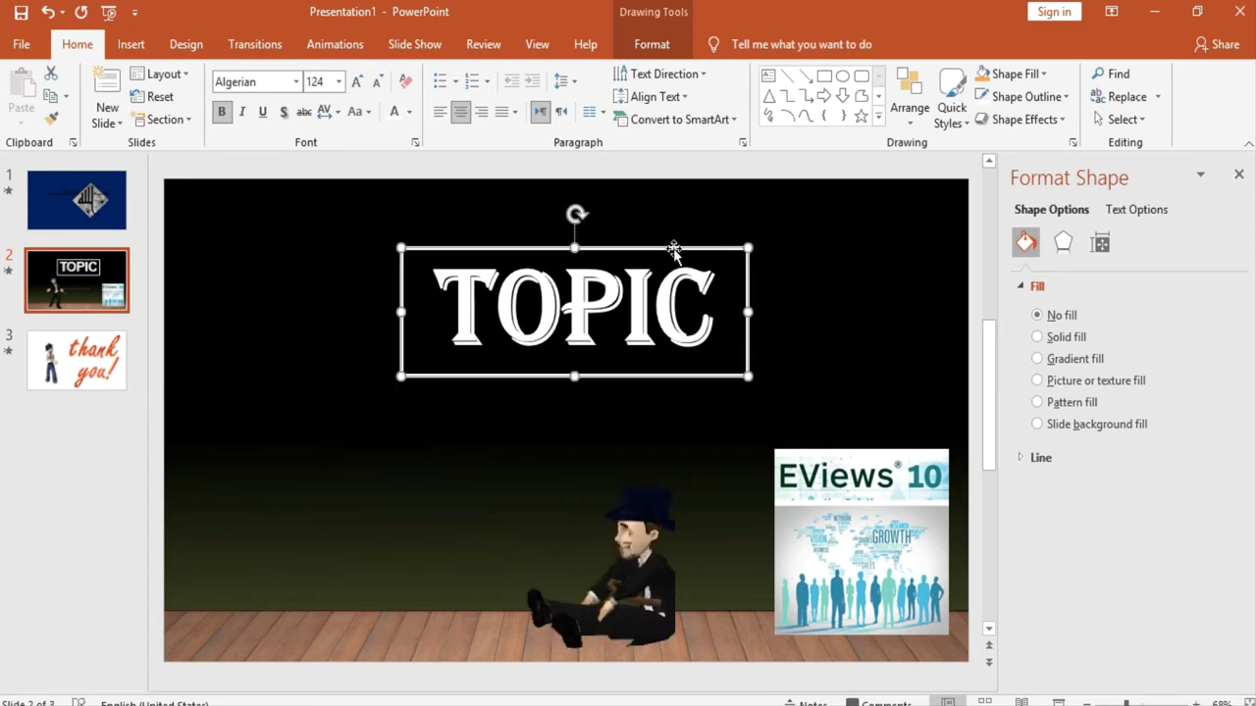
double_click(703, 302)
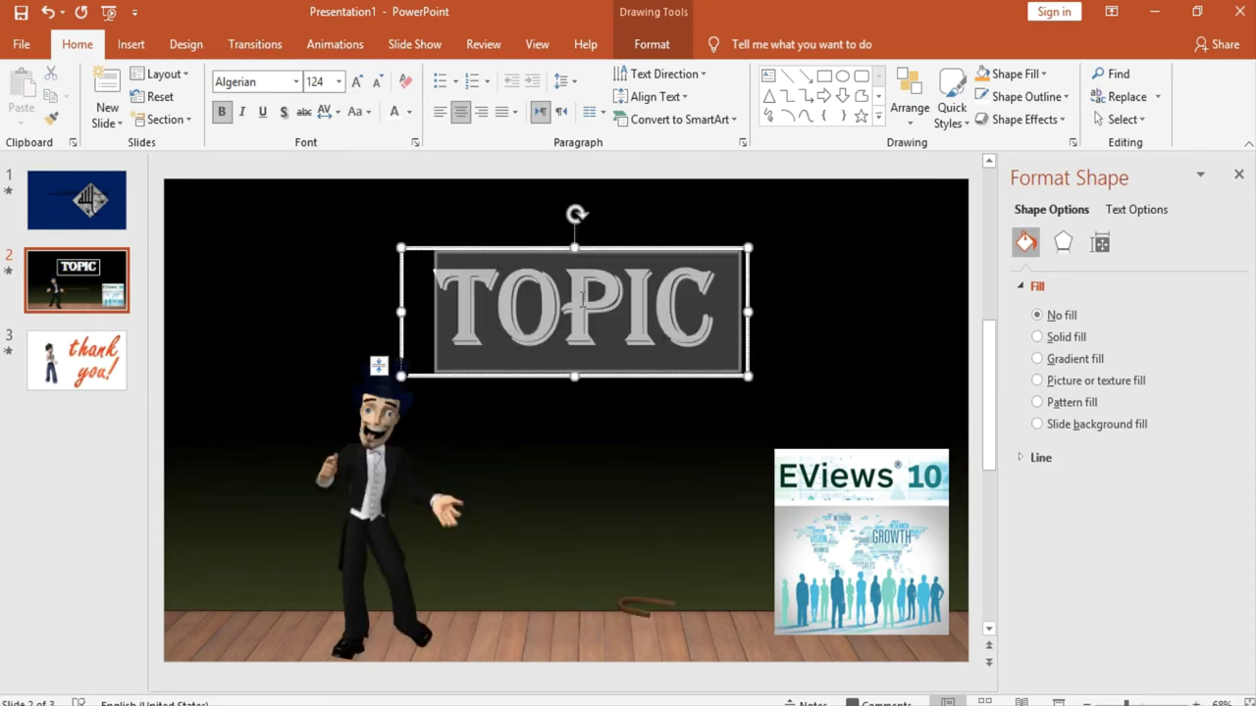
left_click(261, 113)
left_click(312, 230)
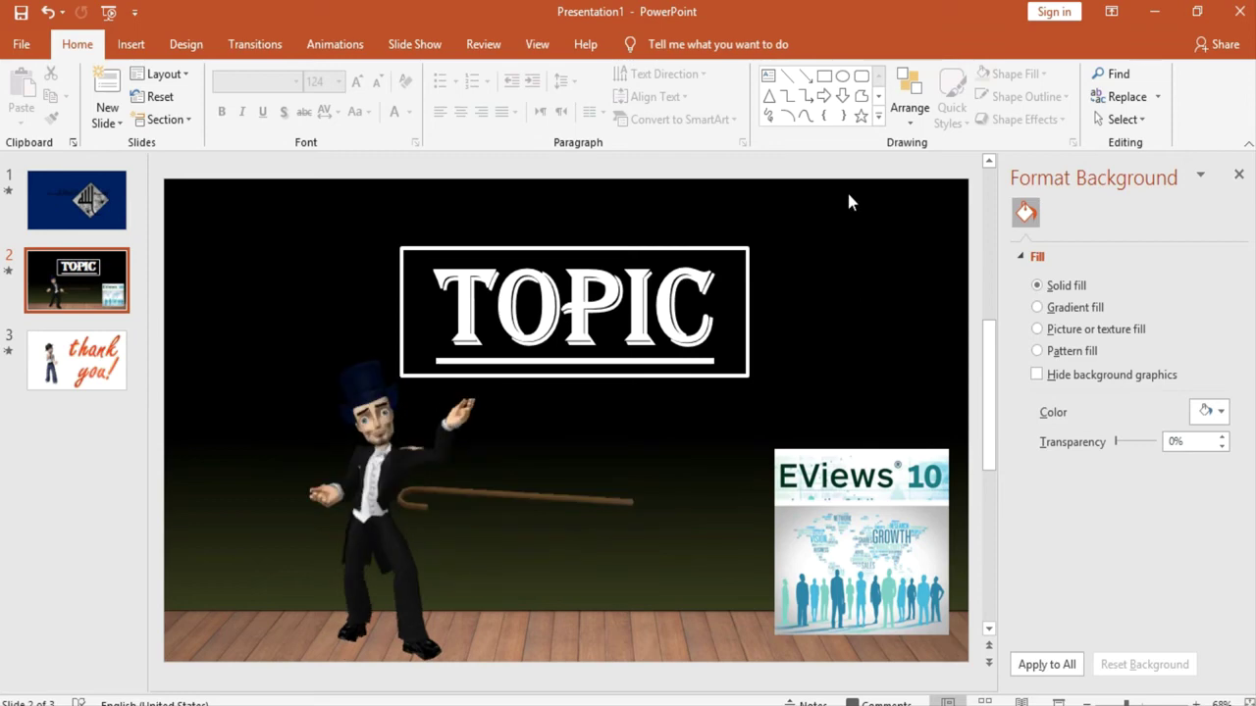
left_click(131, 44)
left_click(301, 119)
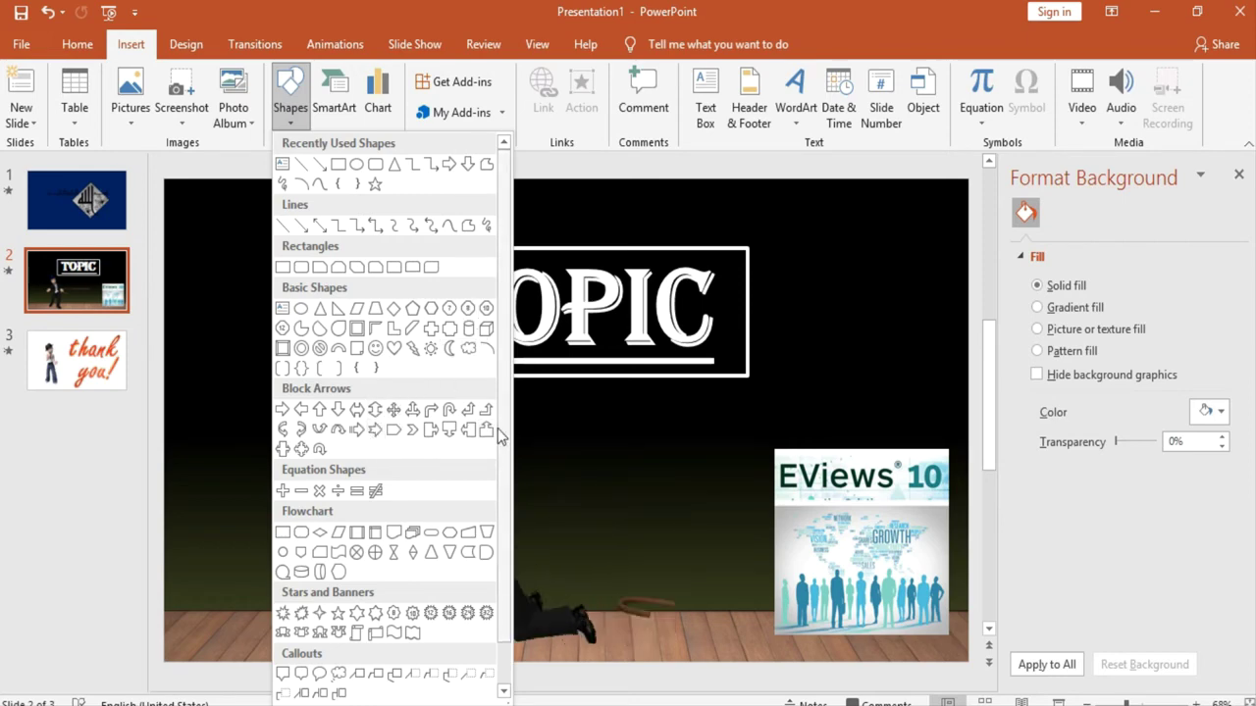
Step: Draw a yellow five-point star in the slide's upper left
left_click(337, 615)
left_click_drag(227, 245, 284, 306)
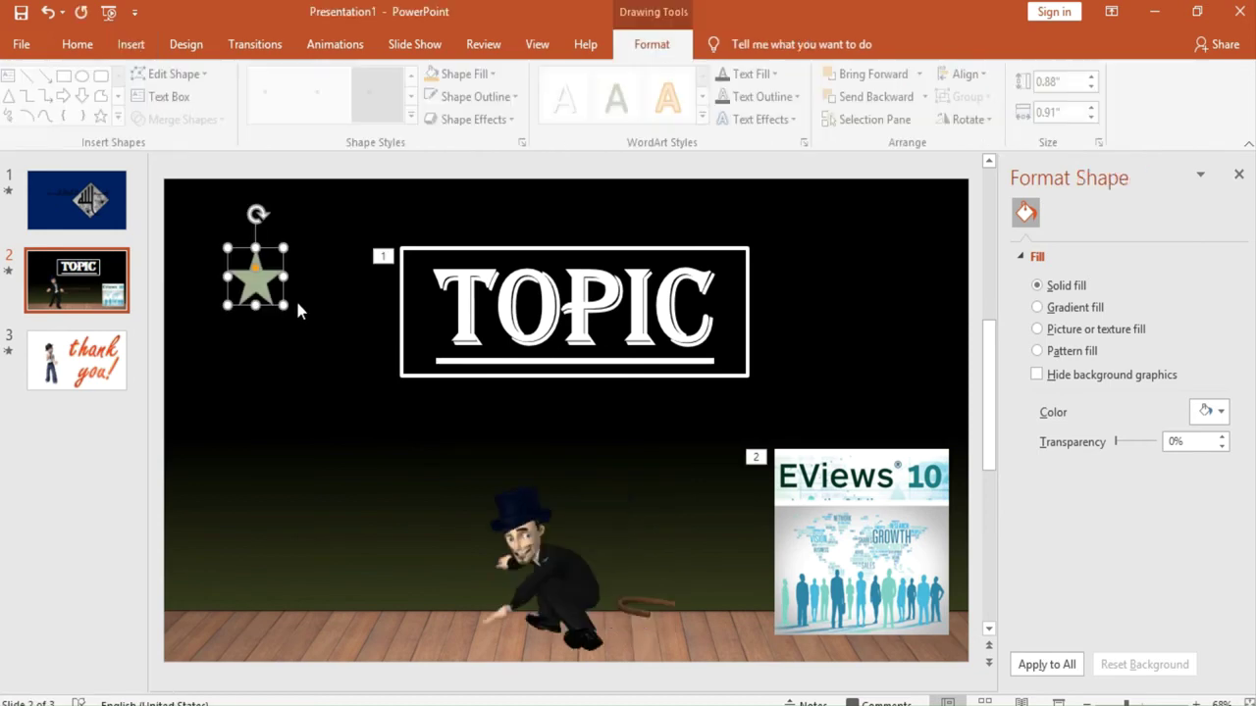
left_click(498, 74)
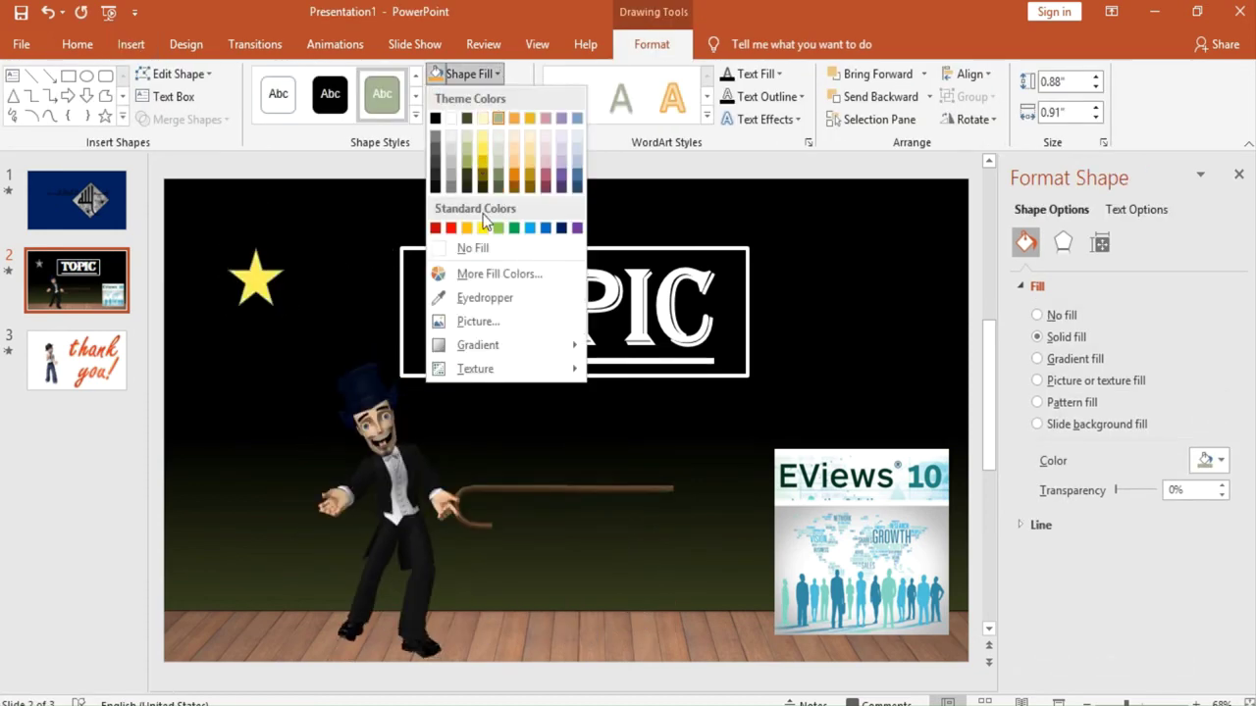
left_click(462, 231)
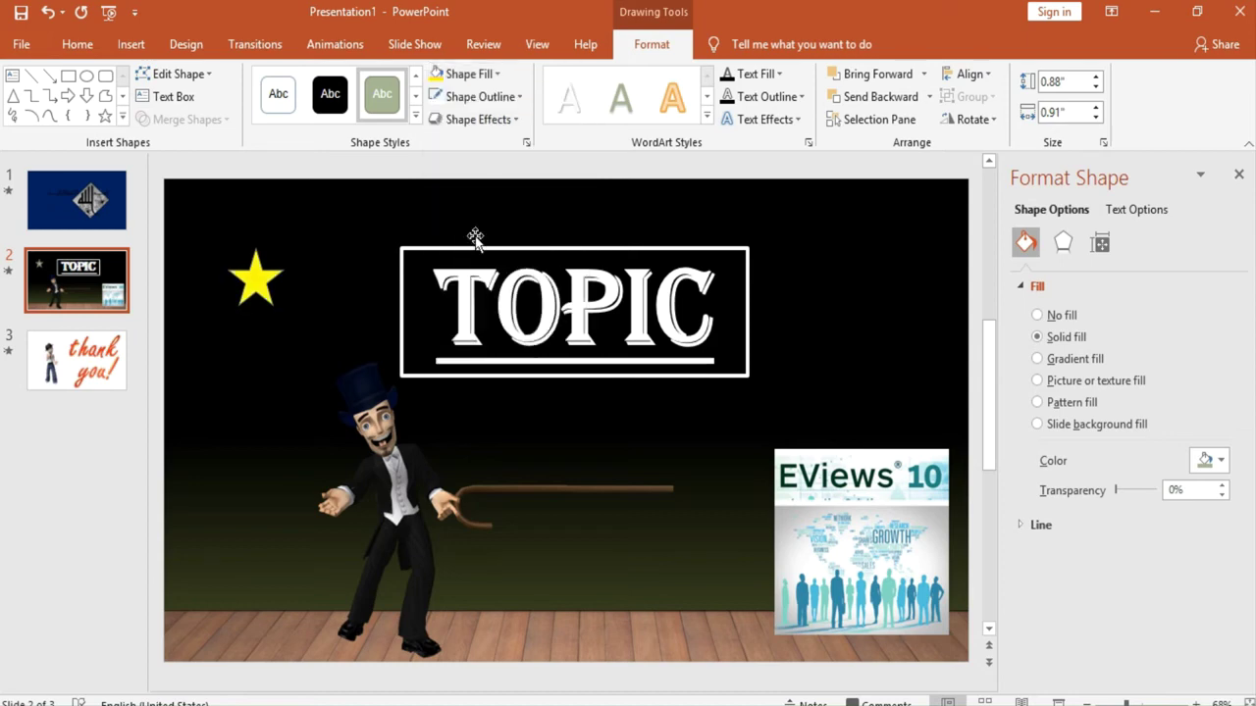
left_click(267, 283)
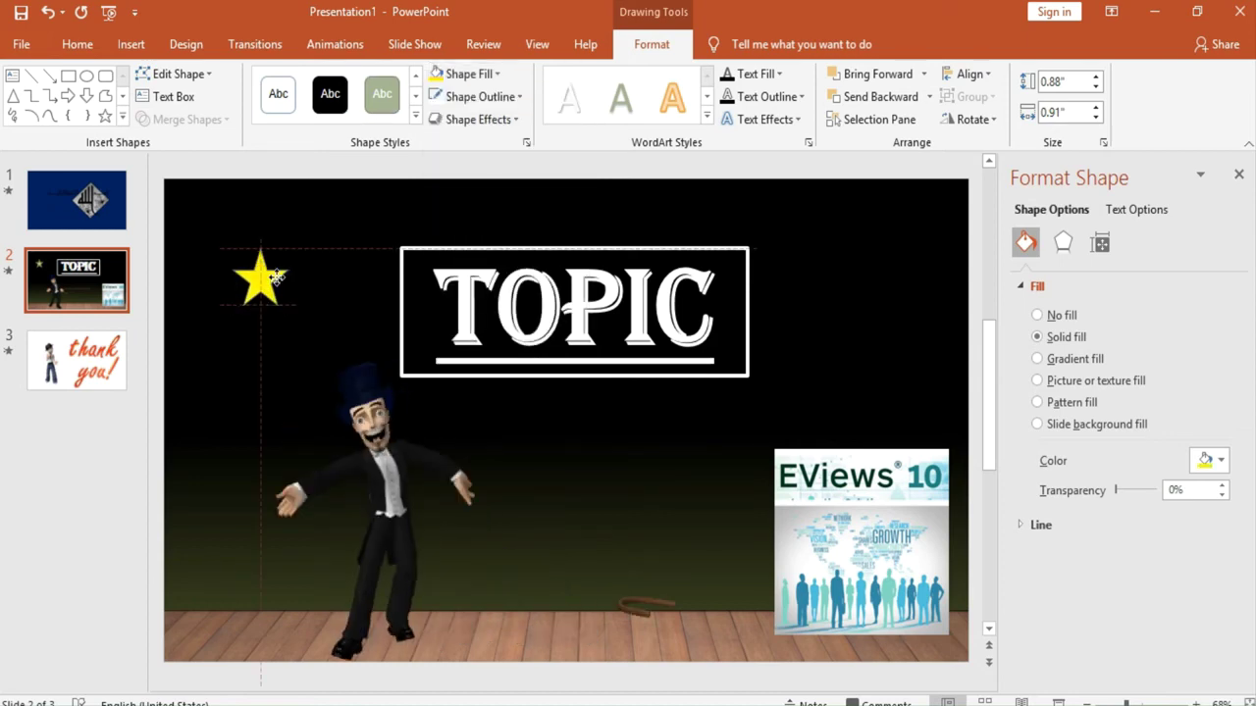
left_click_drag(273, 280, 289, 261)
Step: Copy the star into a three-star cluster top-left, deleting the extra copy beside TOPIC
right_click(282, 266)
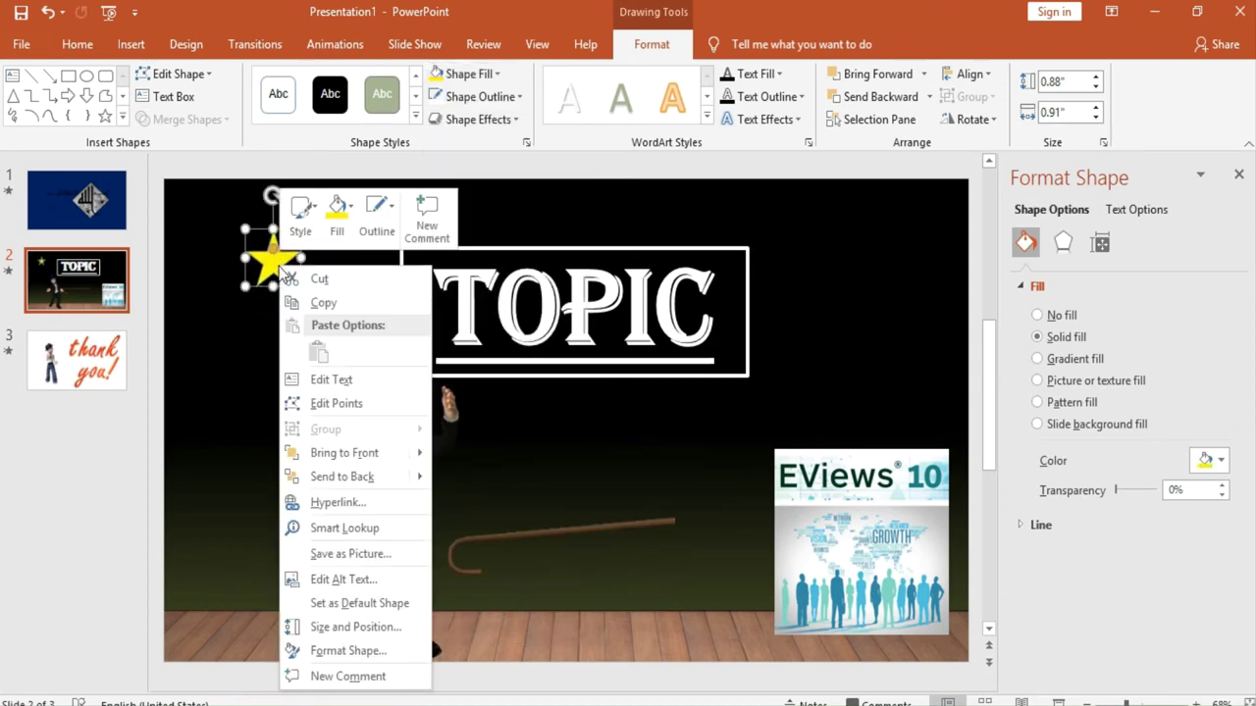
left_click(323, 303)
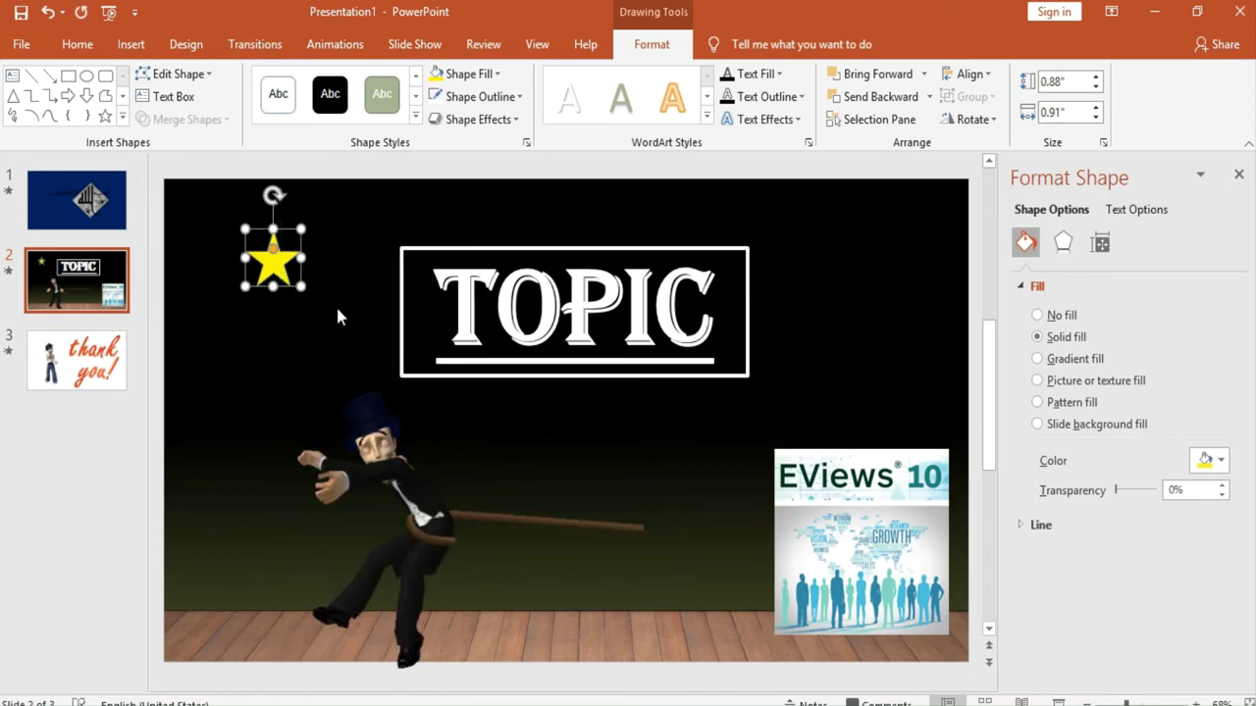
right_click(281, 267)
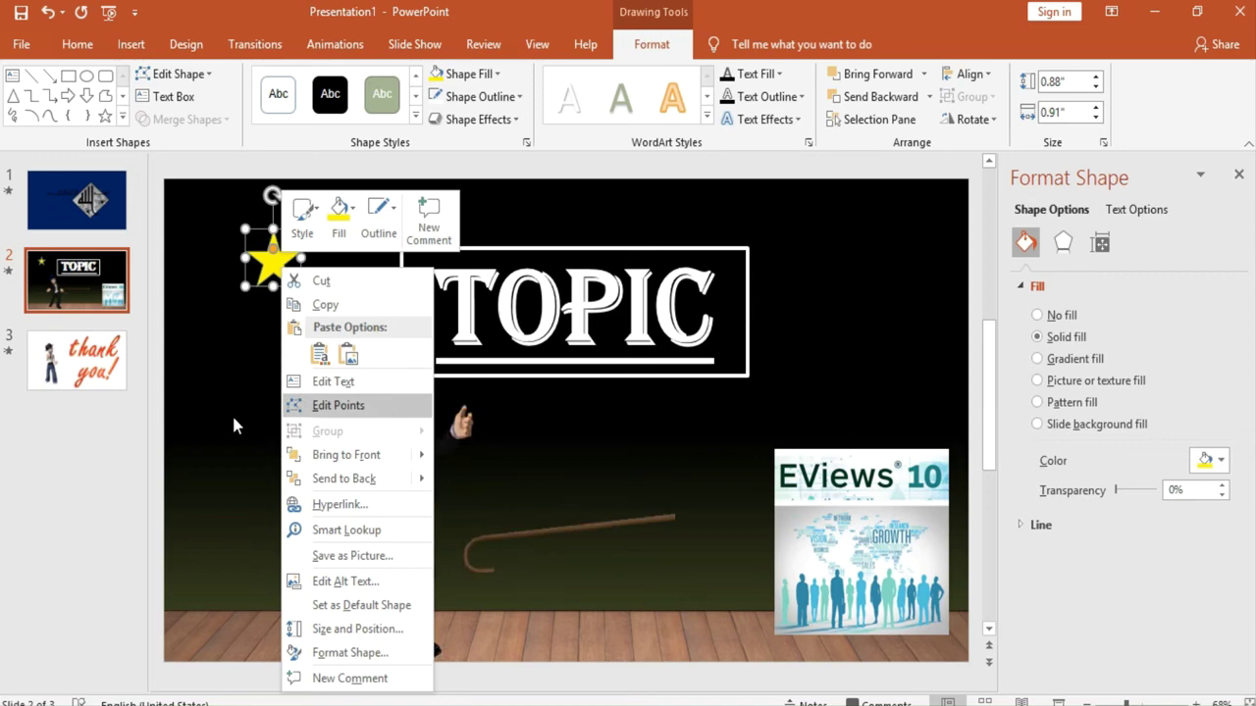
key("Escape")
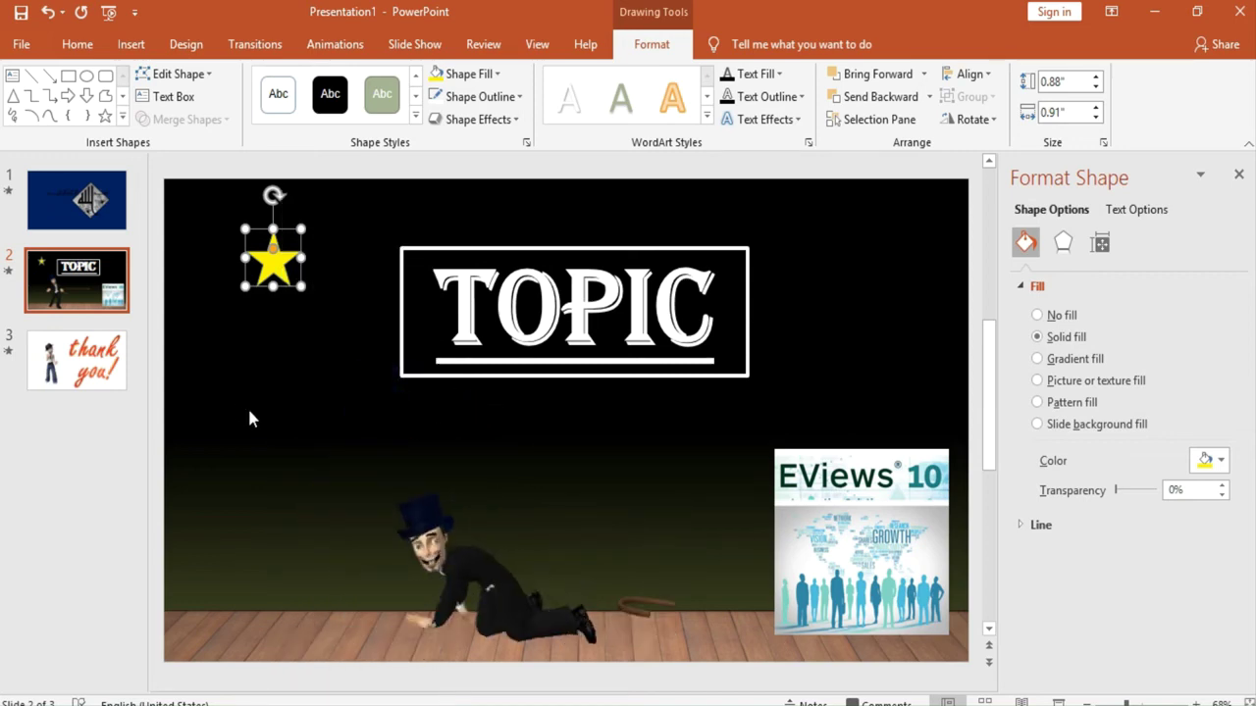
key("ctrl+v")
key("ctrl+v")
key("ctrl+v")
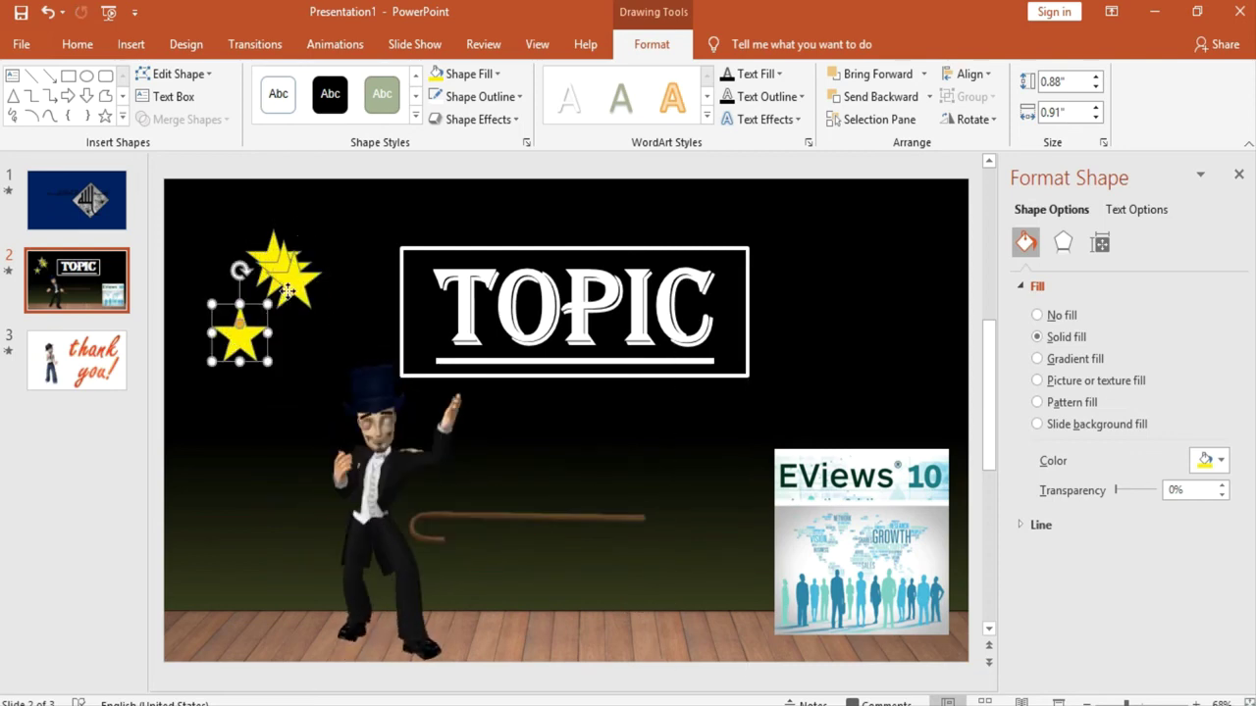
left_click_drag(293, 307, 277, 296)
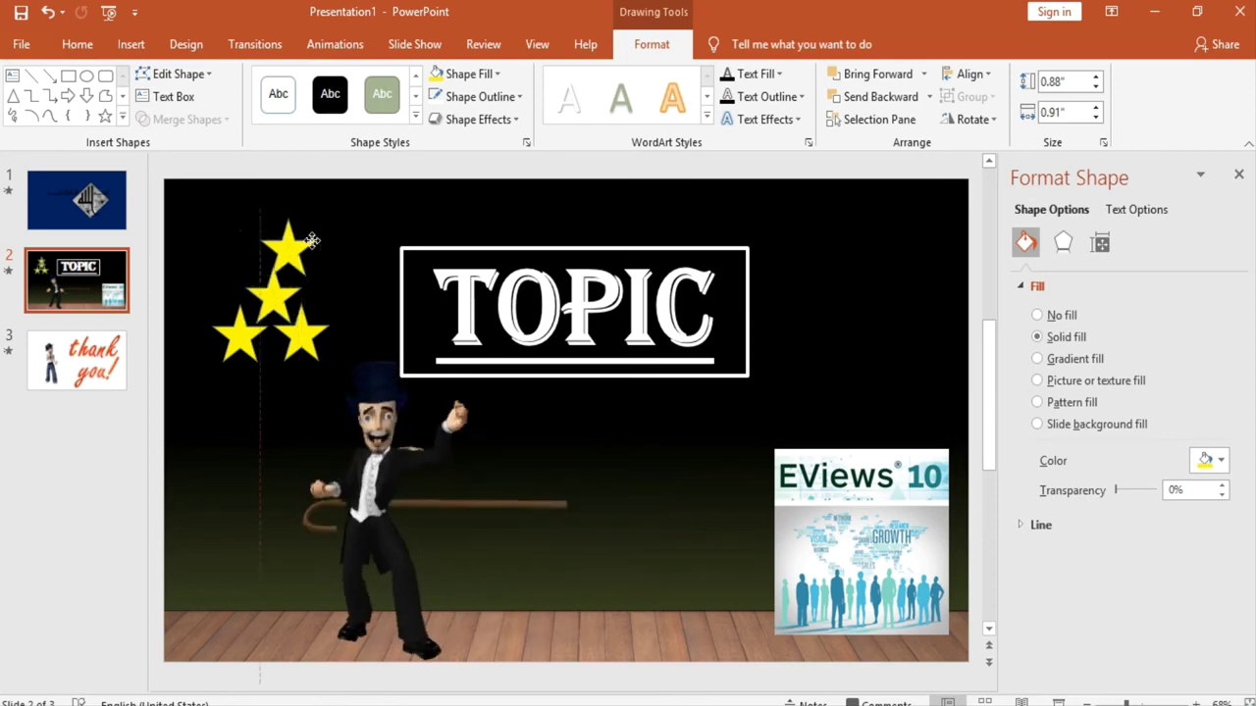
left_click_drag(664, 365, 794, 400)
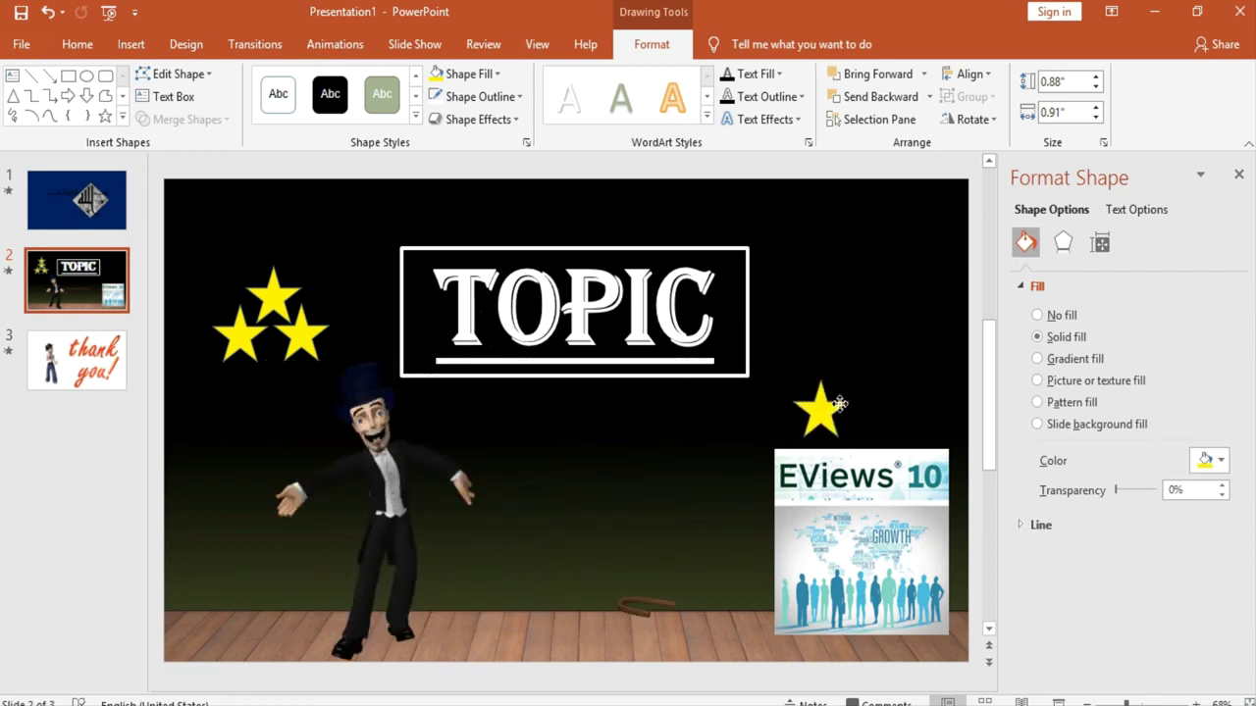
left_click_drag(772, 245, 759, 224)
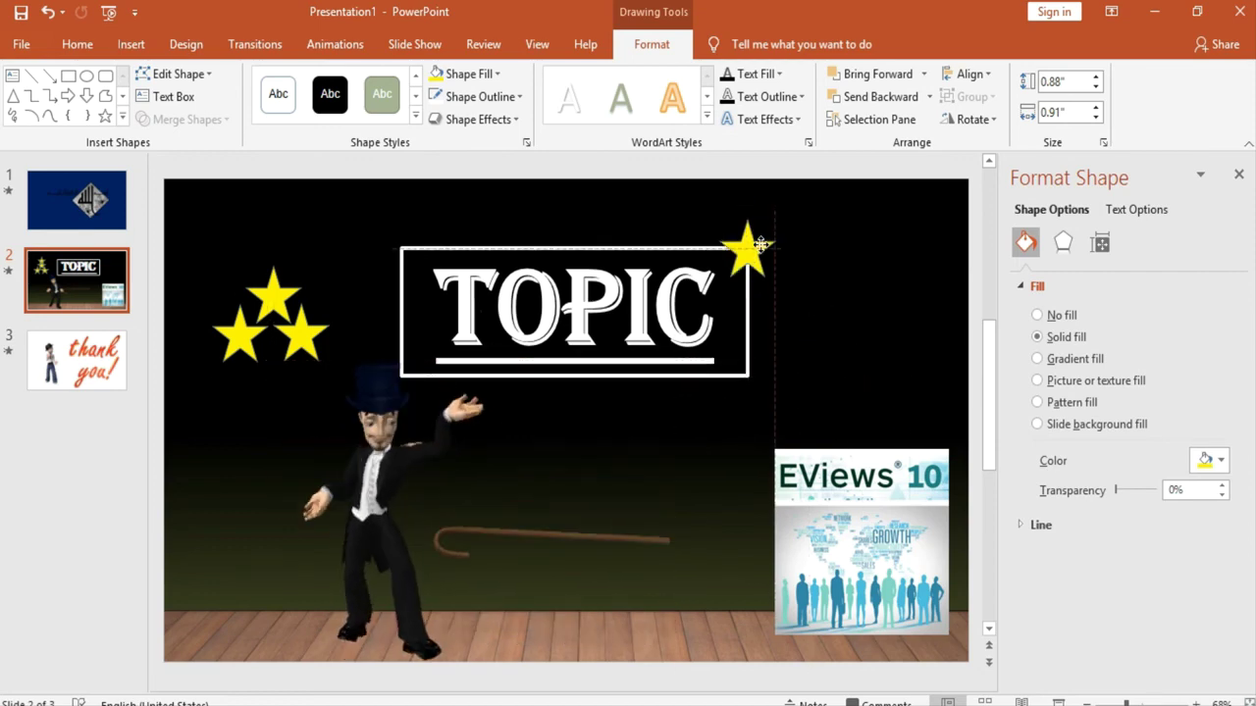
left_click(877, 265)
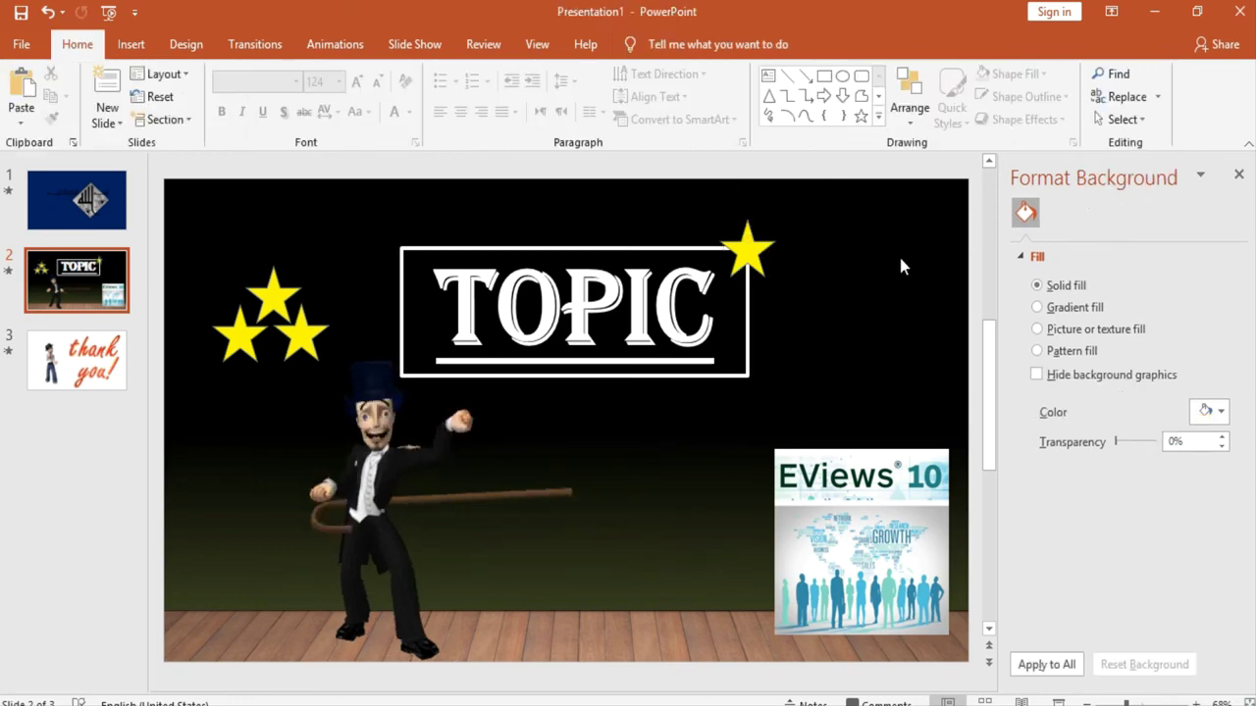
left_click(743, 253)
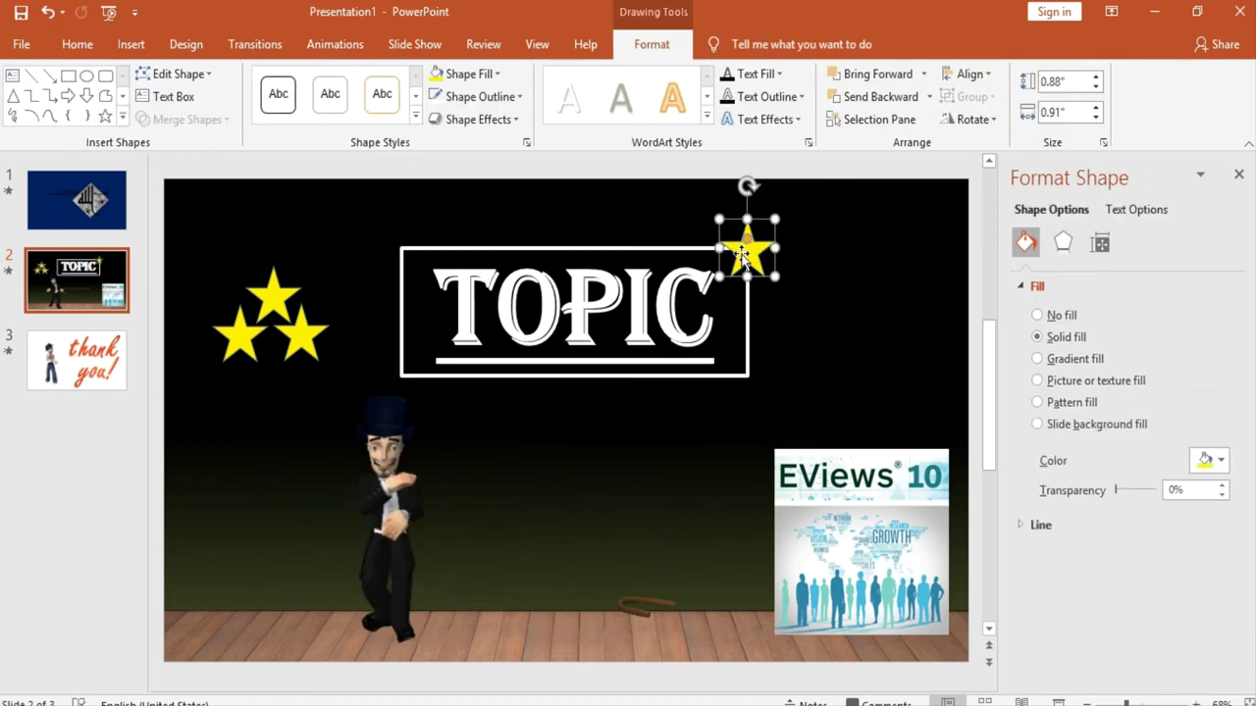
key("Delete")
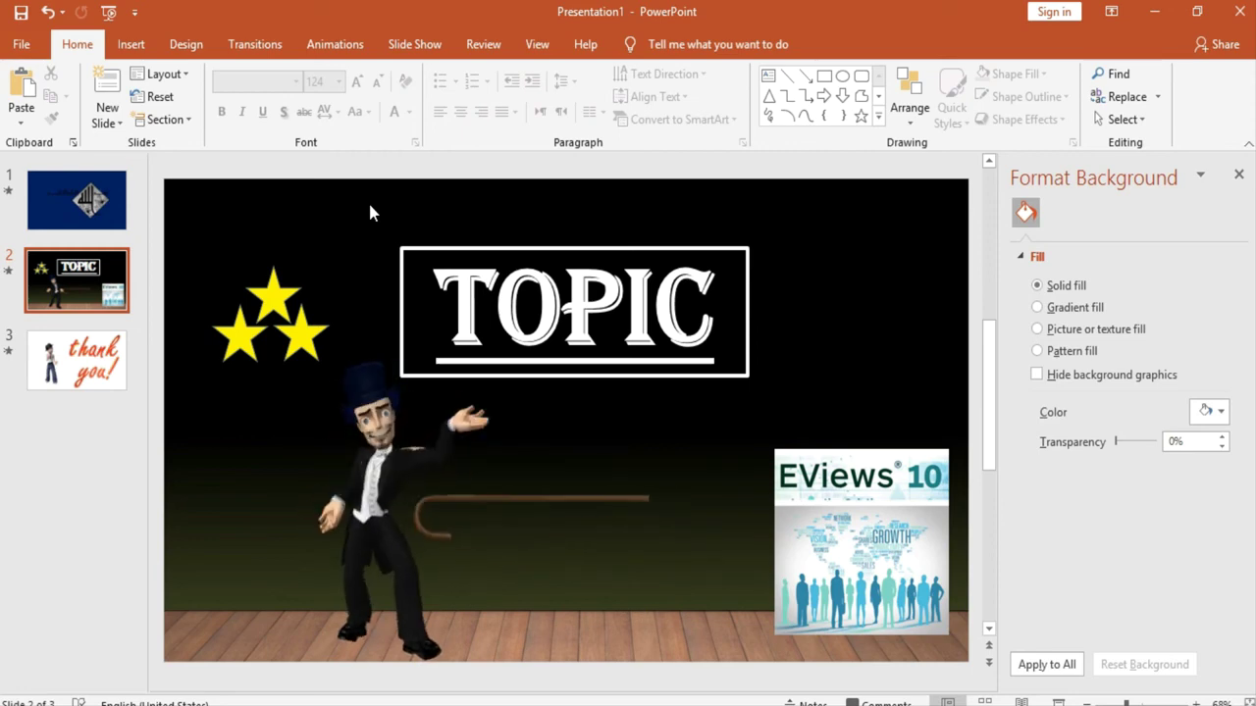
key("Page_Down")
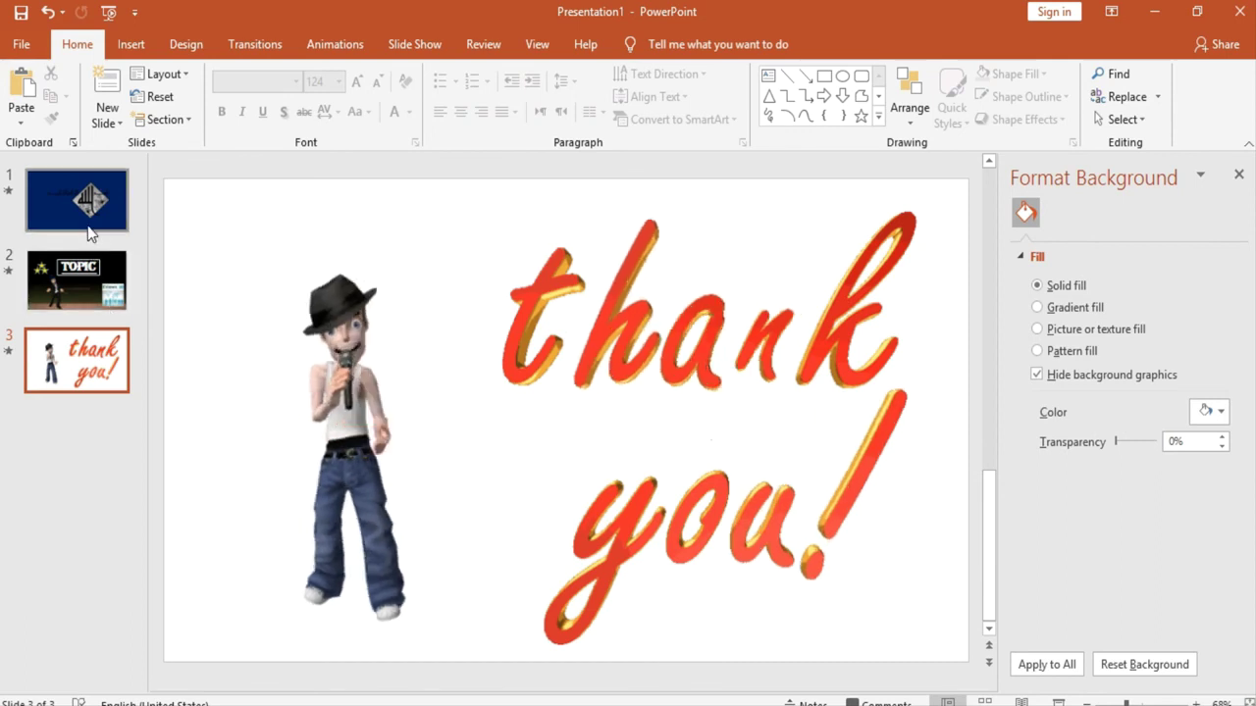
Step: Start the slide show from slide 1 and dismiss the graphics card warning
key("Home")
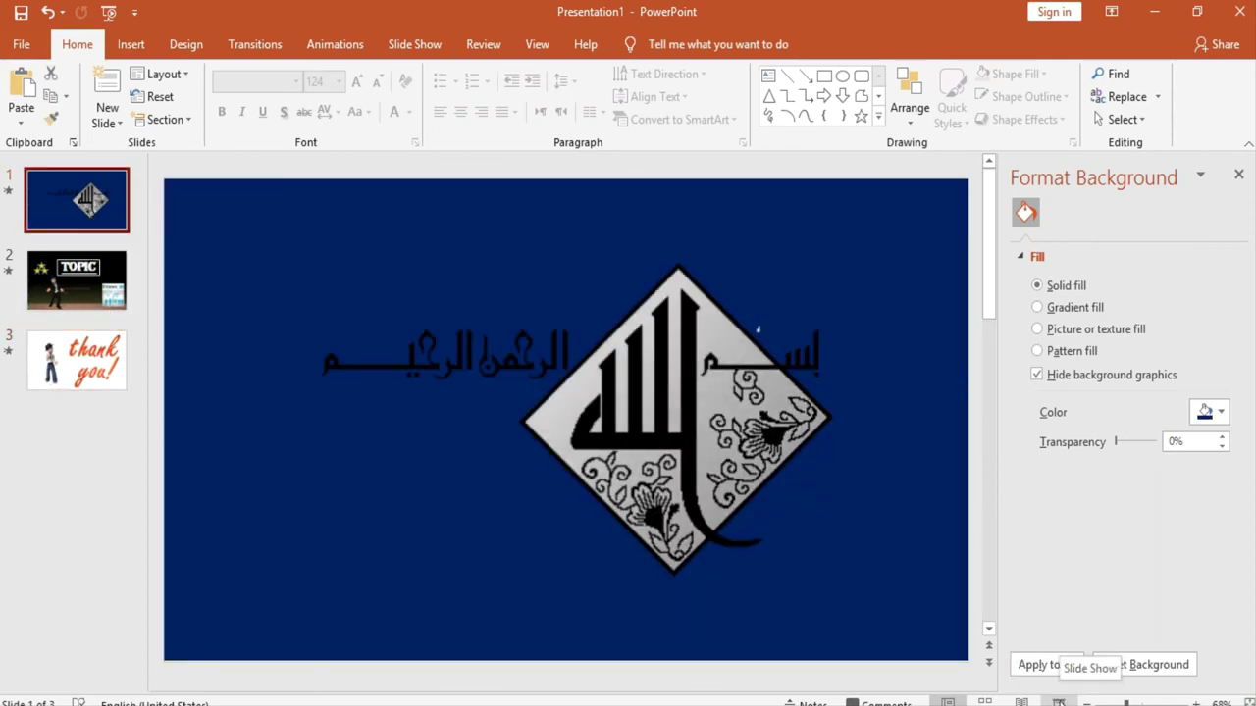
left_click(1056, 694)
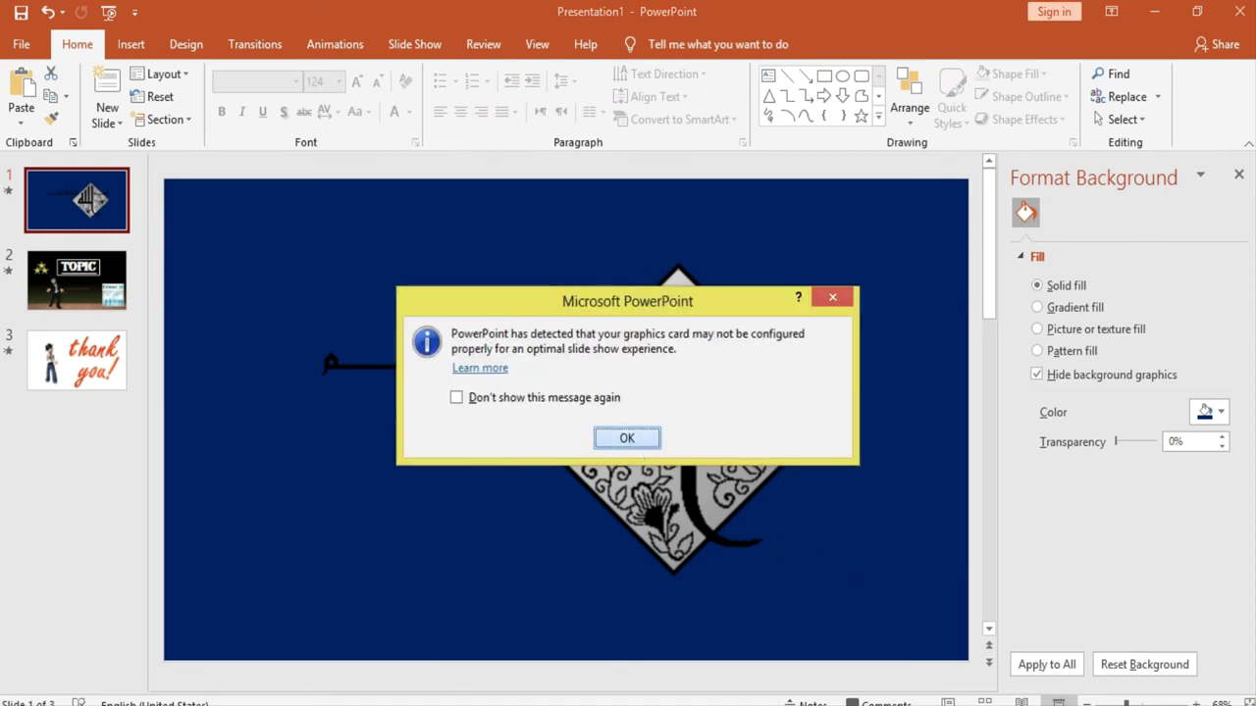
left_click(643, 451)
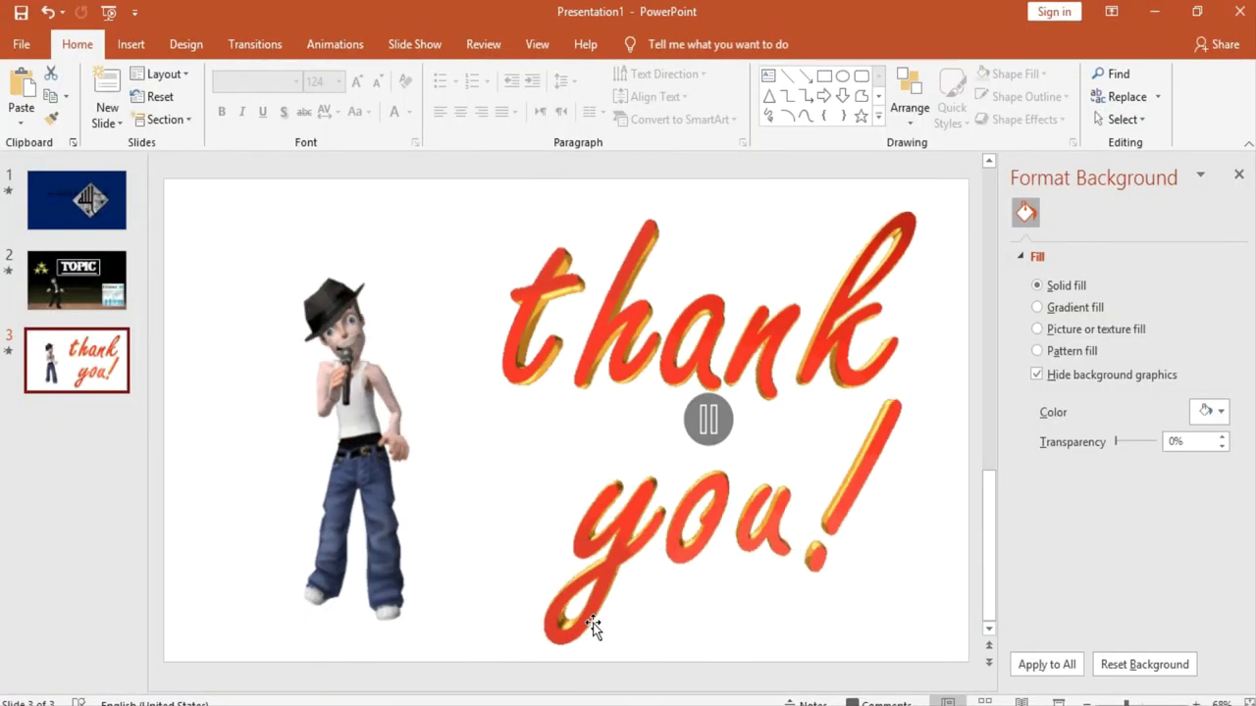
Step: Select the slide 1 thumbnail to show the blue calligraphy opening slide in the editor
left_click(77, 200)
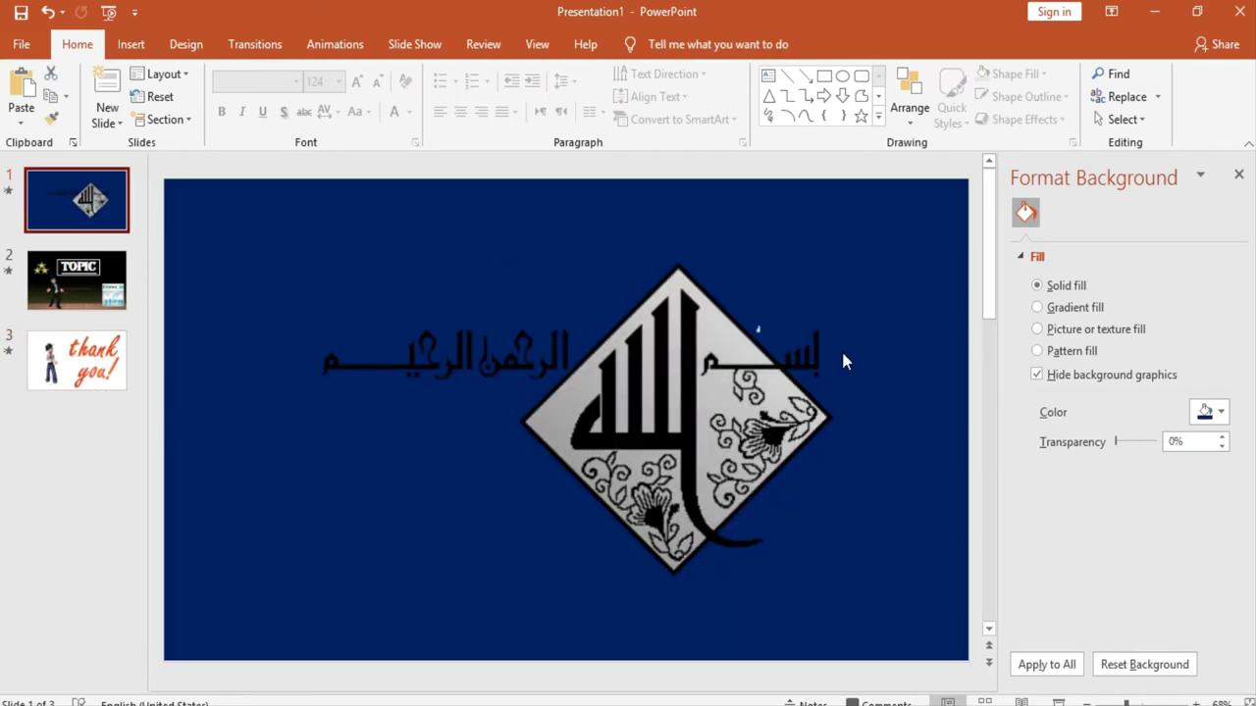